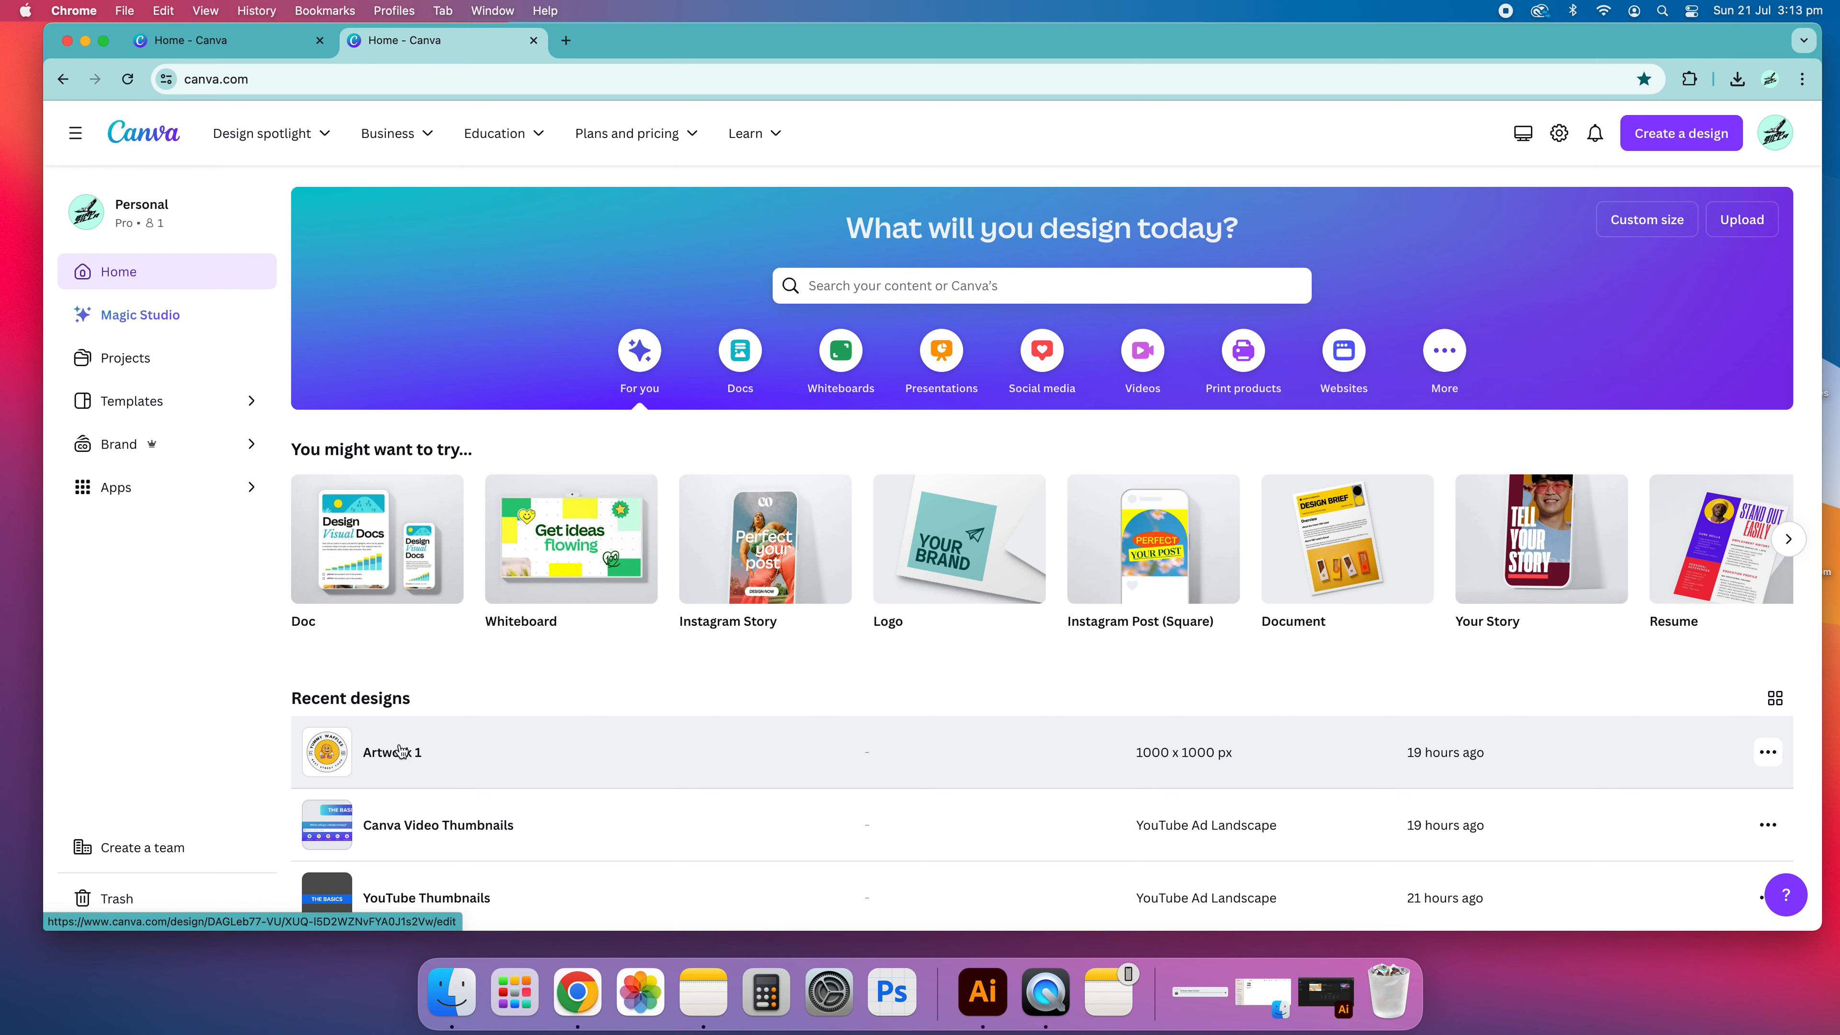
# - Open the Artwork 1 design and move the waffle character out of the yellow circle to the page's upper right corner
pyautogui.click(401, 751)
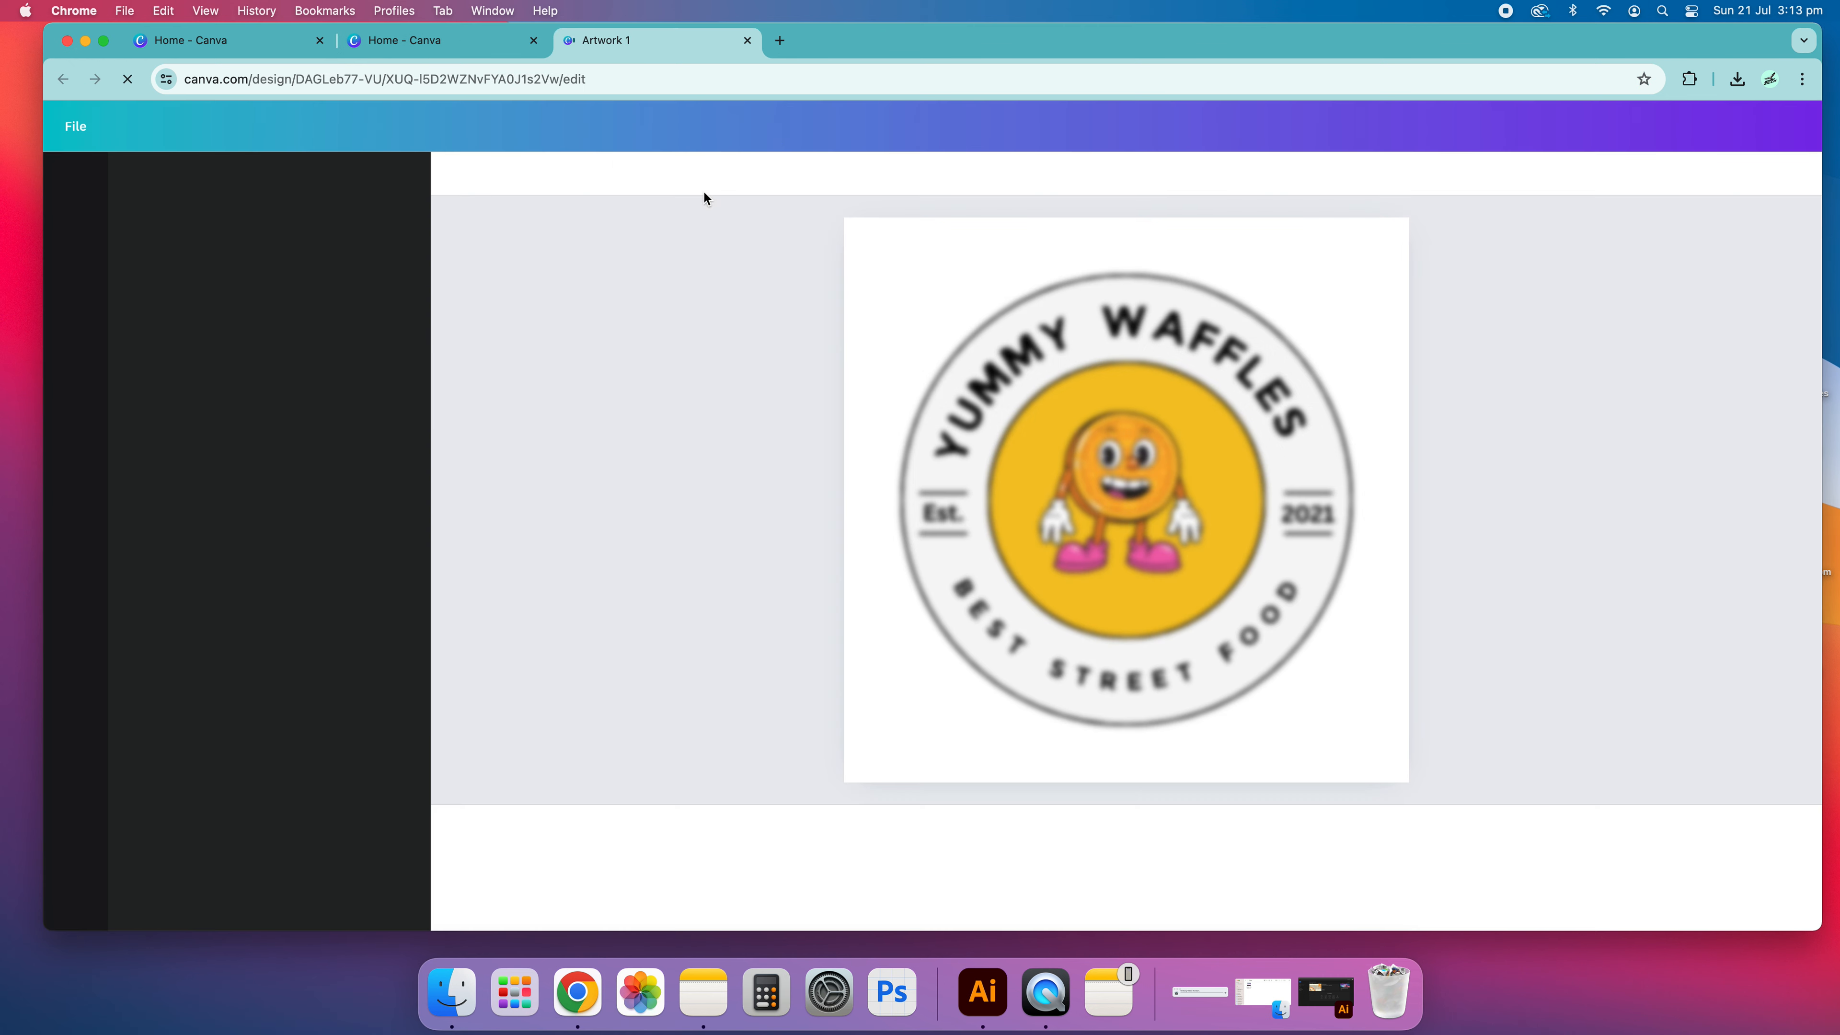
pyautogui.click(456, 57)
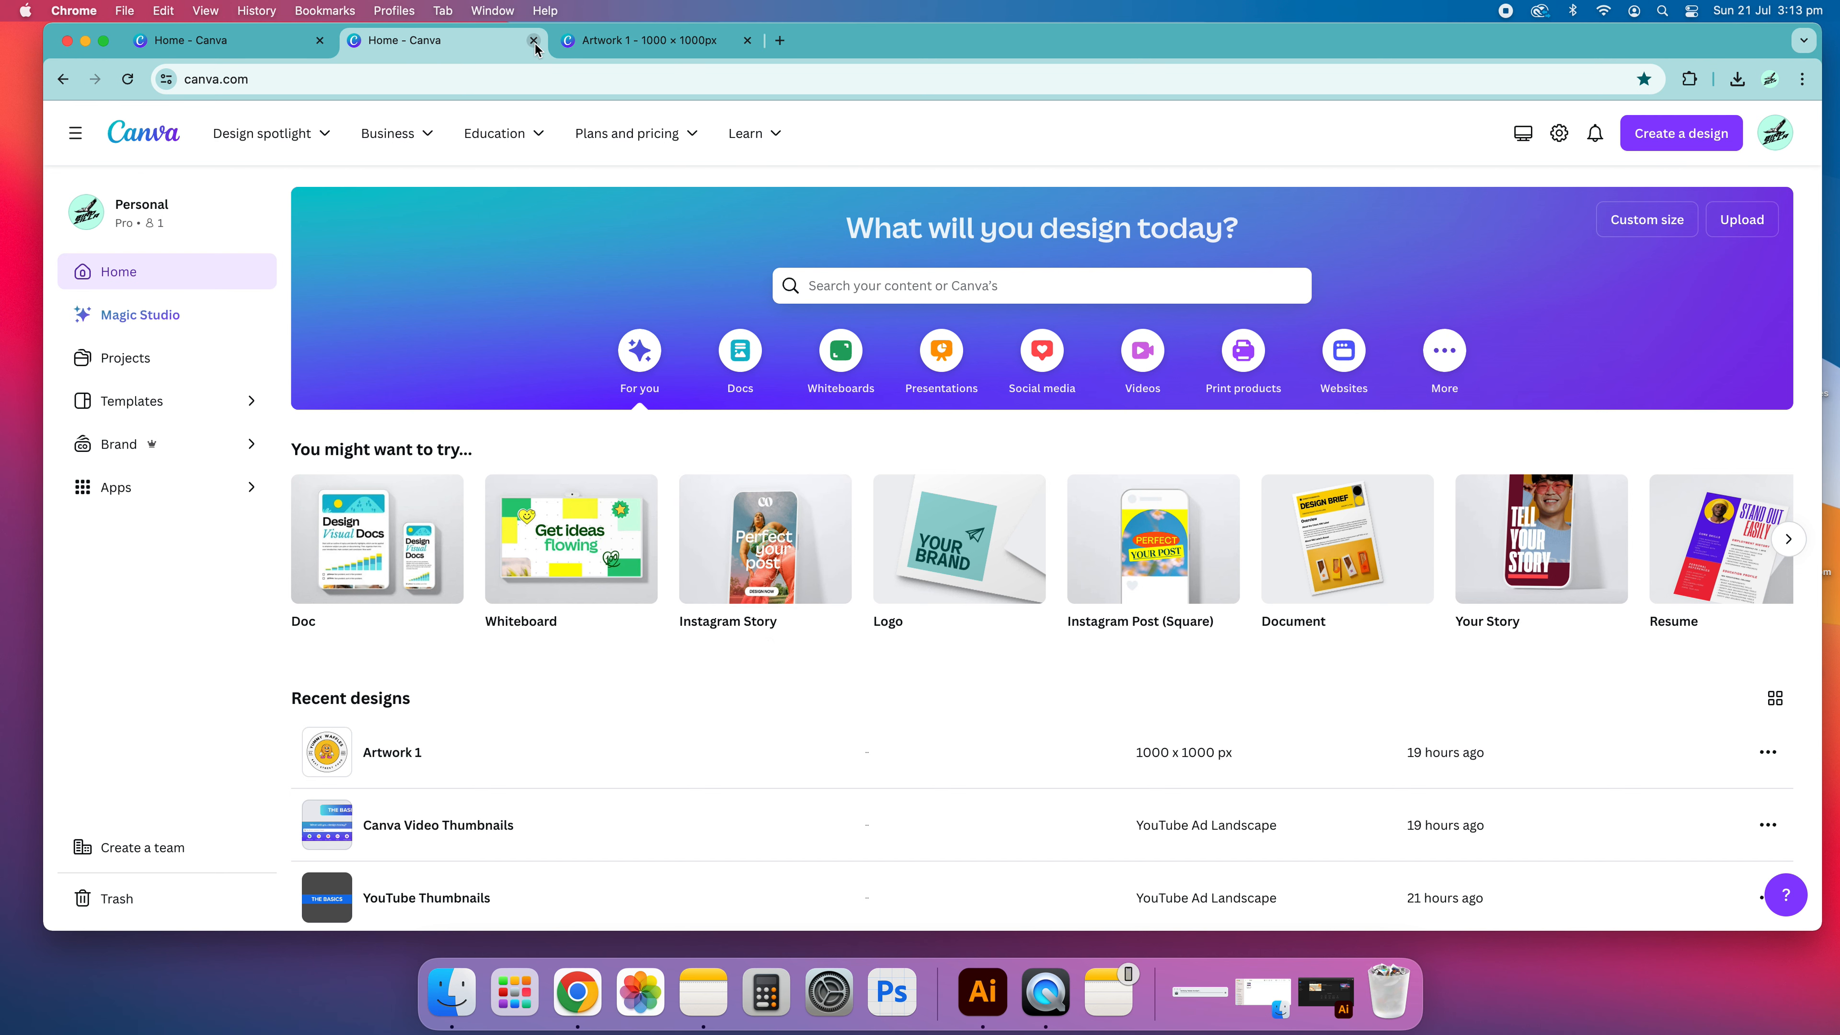
pyautogui.click(637, 41)
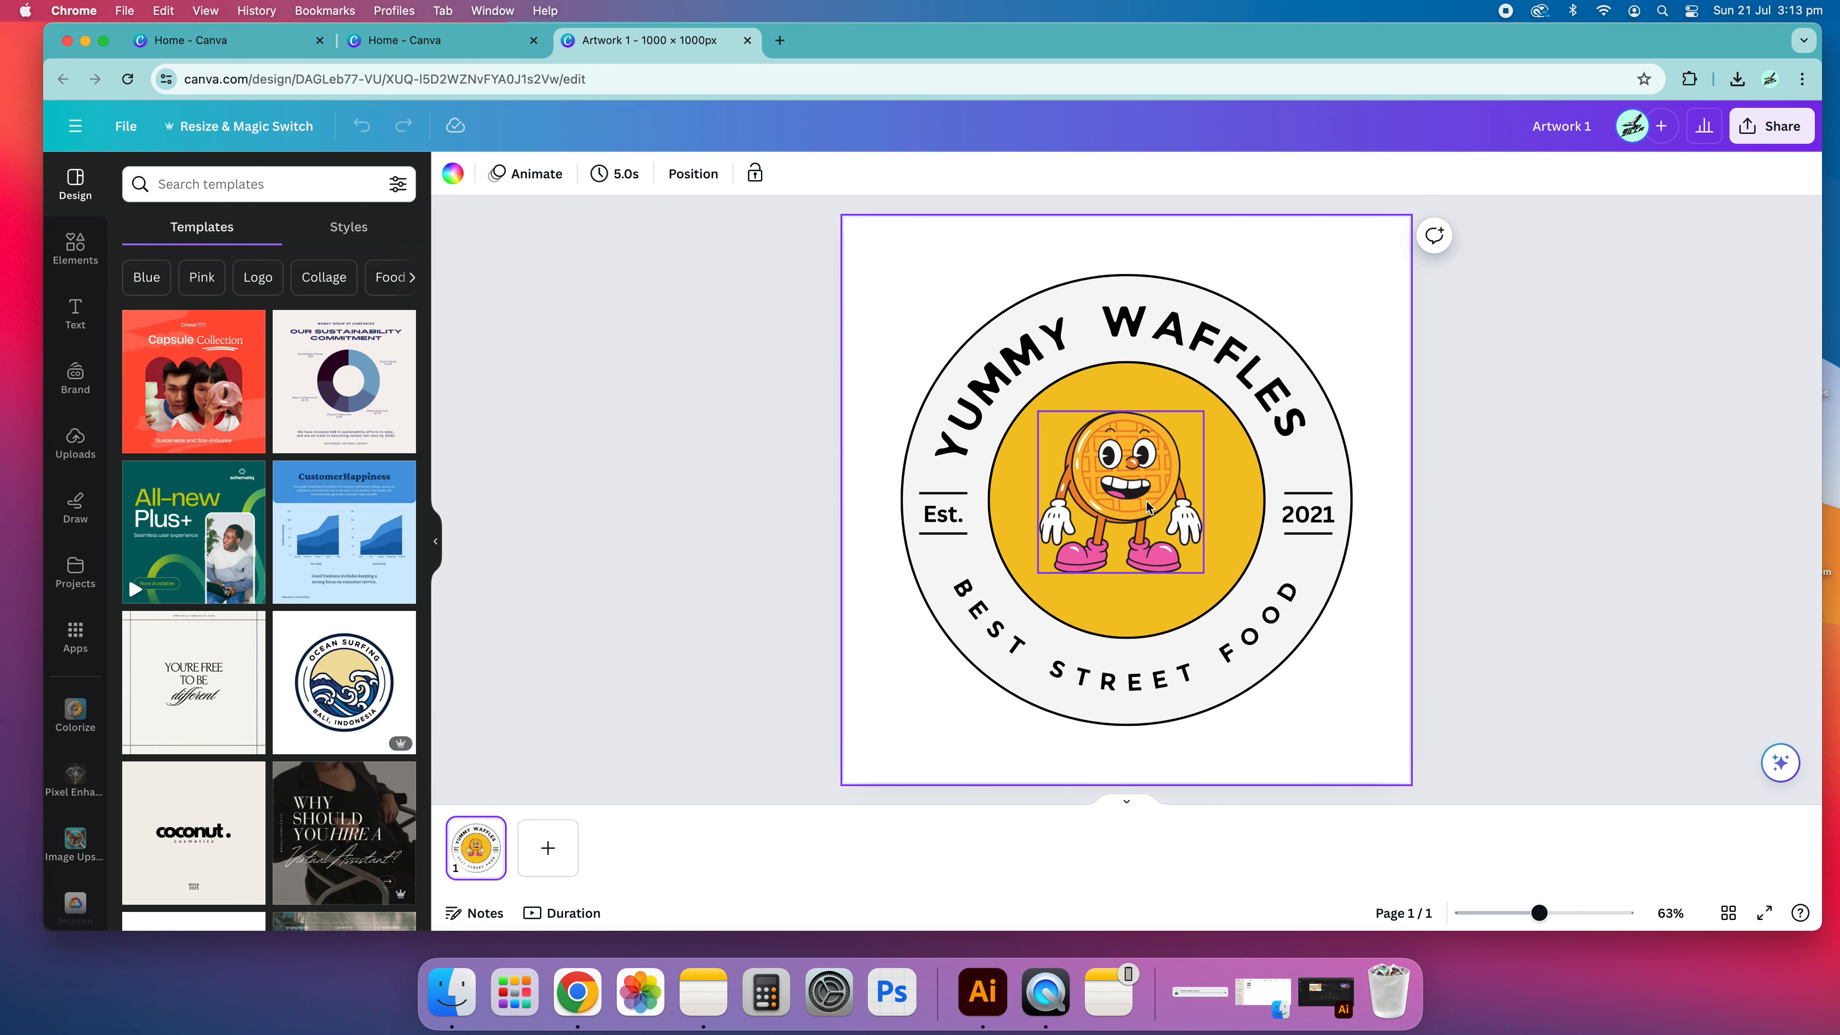
pyautogui.moveTo(1121, 514); pyautogui.dragTo(1426, 279)
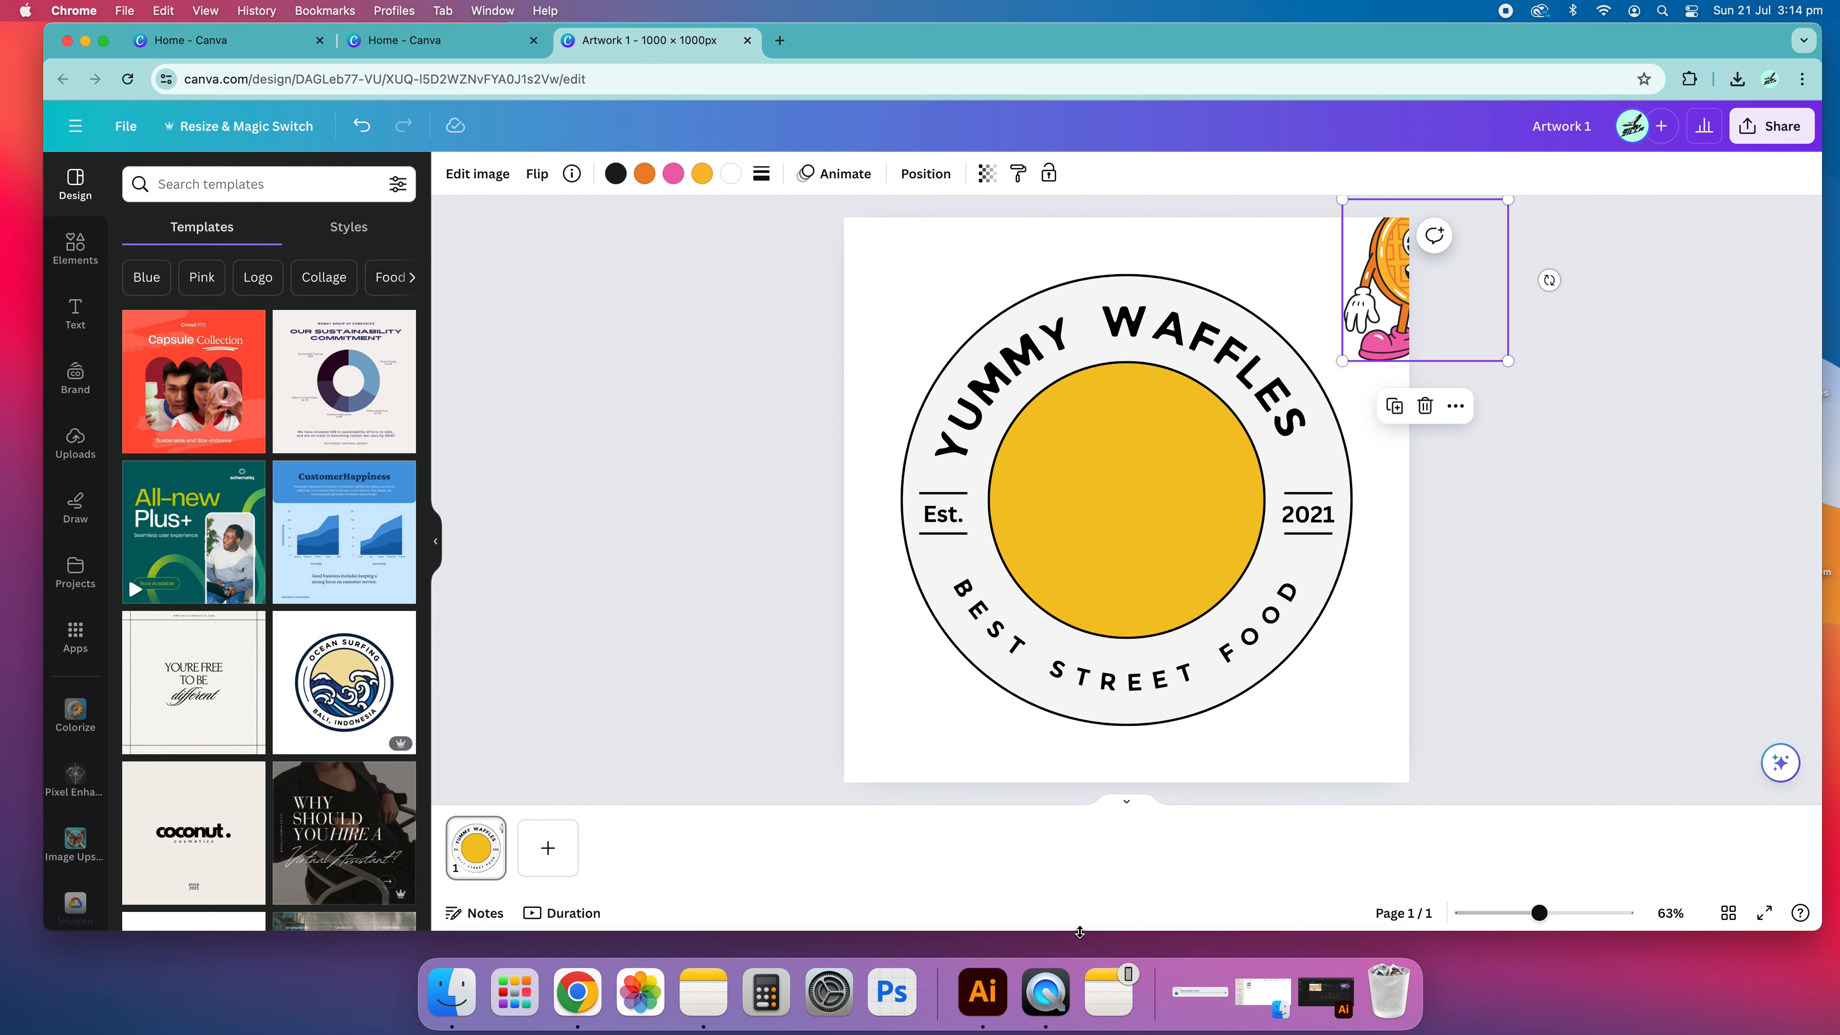
# - Shorten the browser window to reveal the desktop and upload the vintage-coffee-cup mascot JPG from it into the design's uploads
pyautogui.moveTo(1080, 932); pyautogui.dragTo(1094, 850)
pyautogui.click(1554, 932)
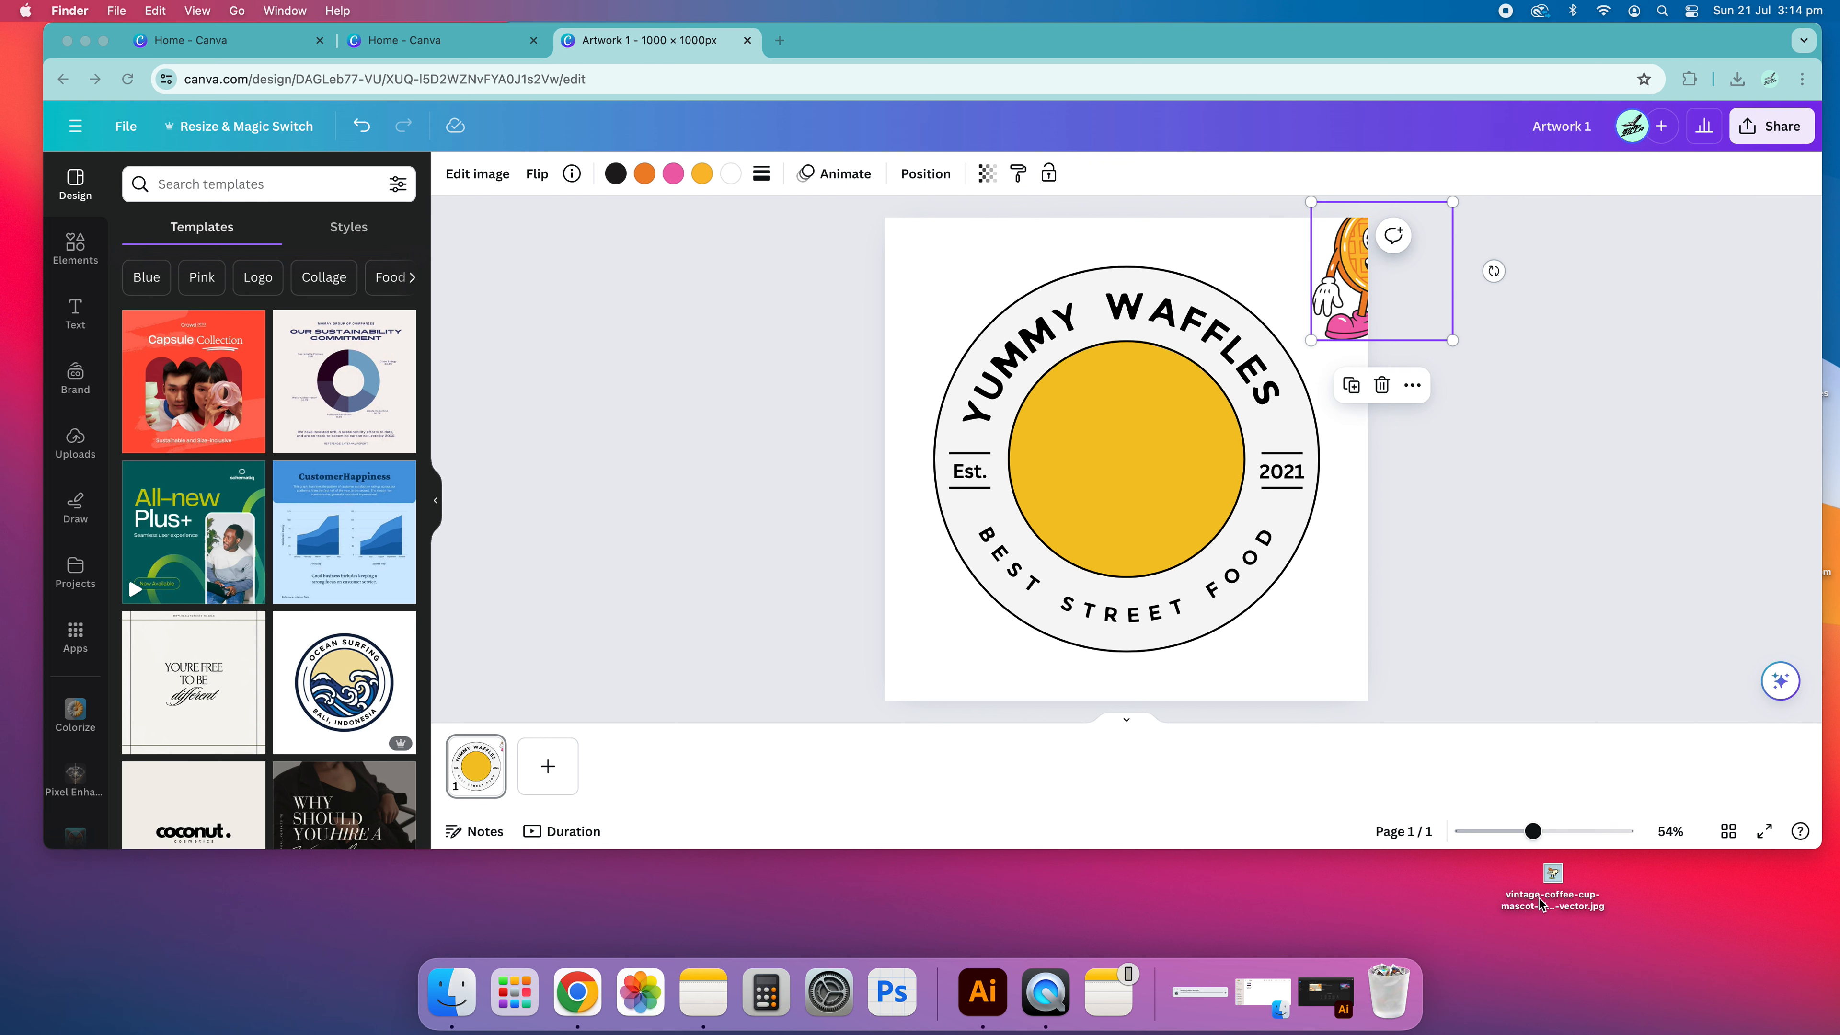
pyautogui.click(1554, 881)
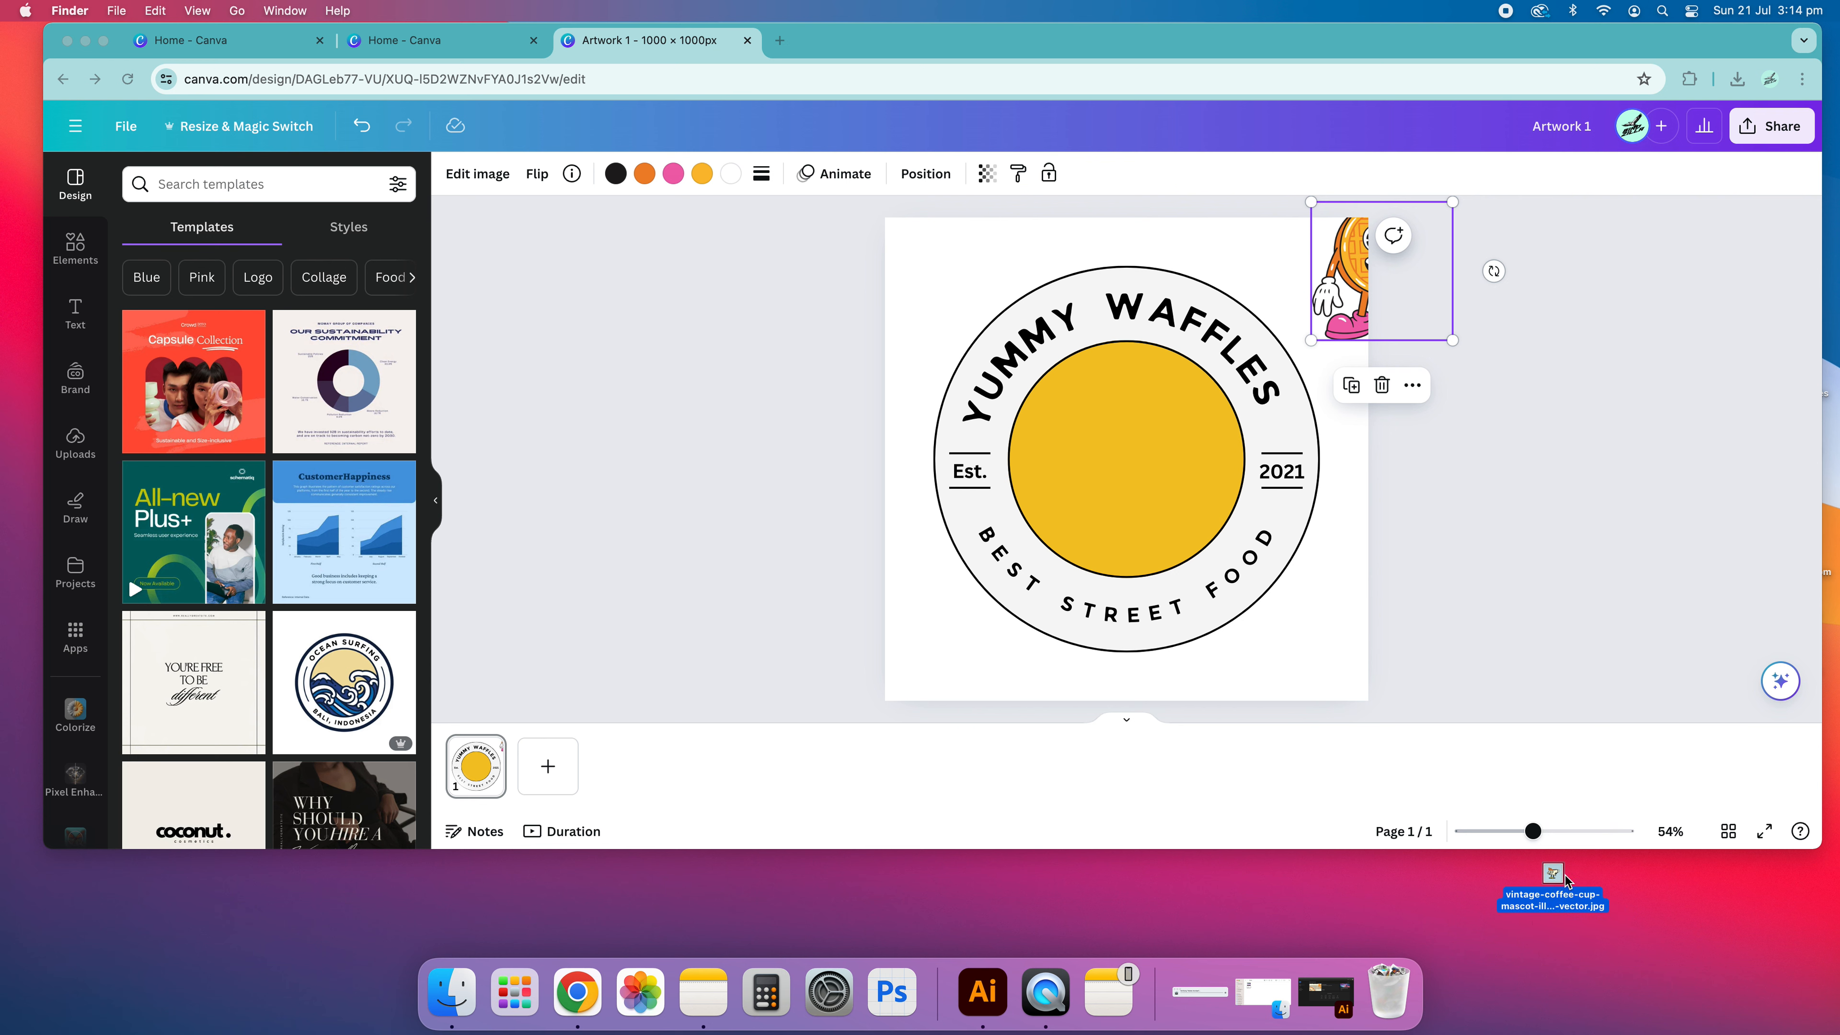
pyautogui.moveTo(1554, 882); pyautogui.dragTo(282, 435)
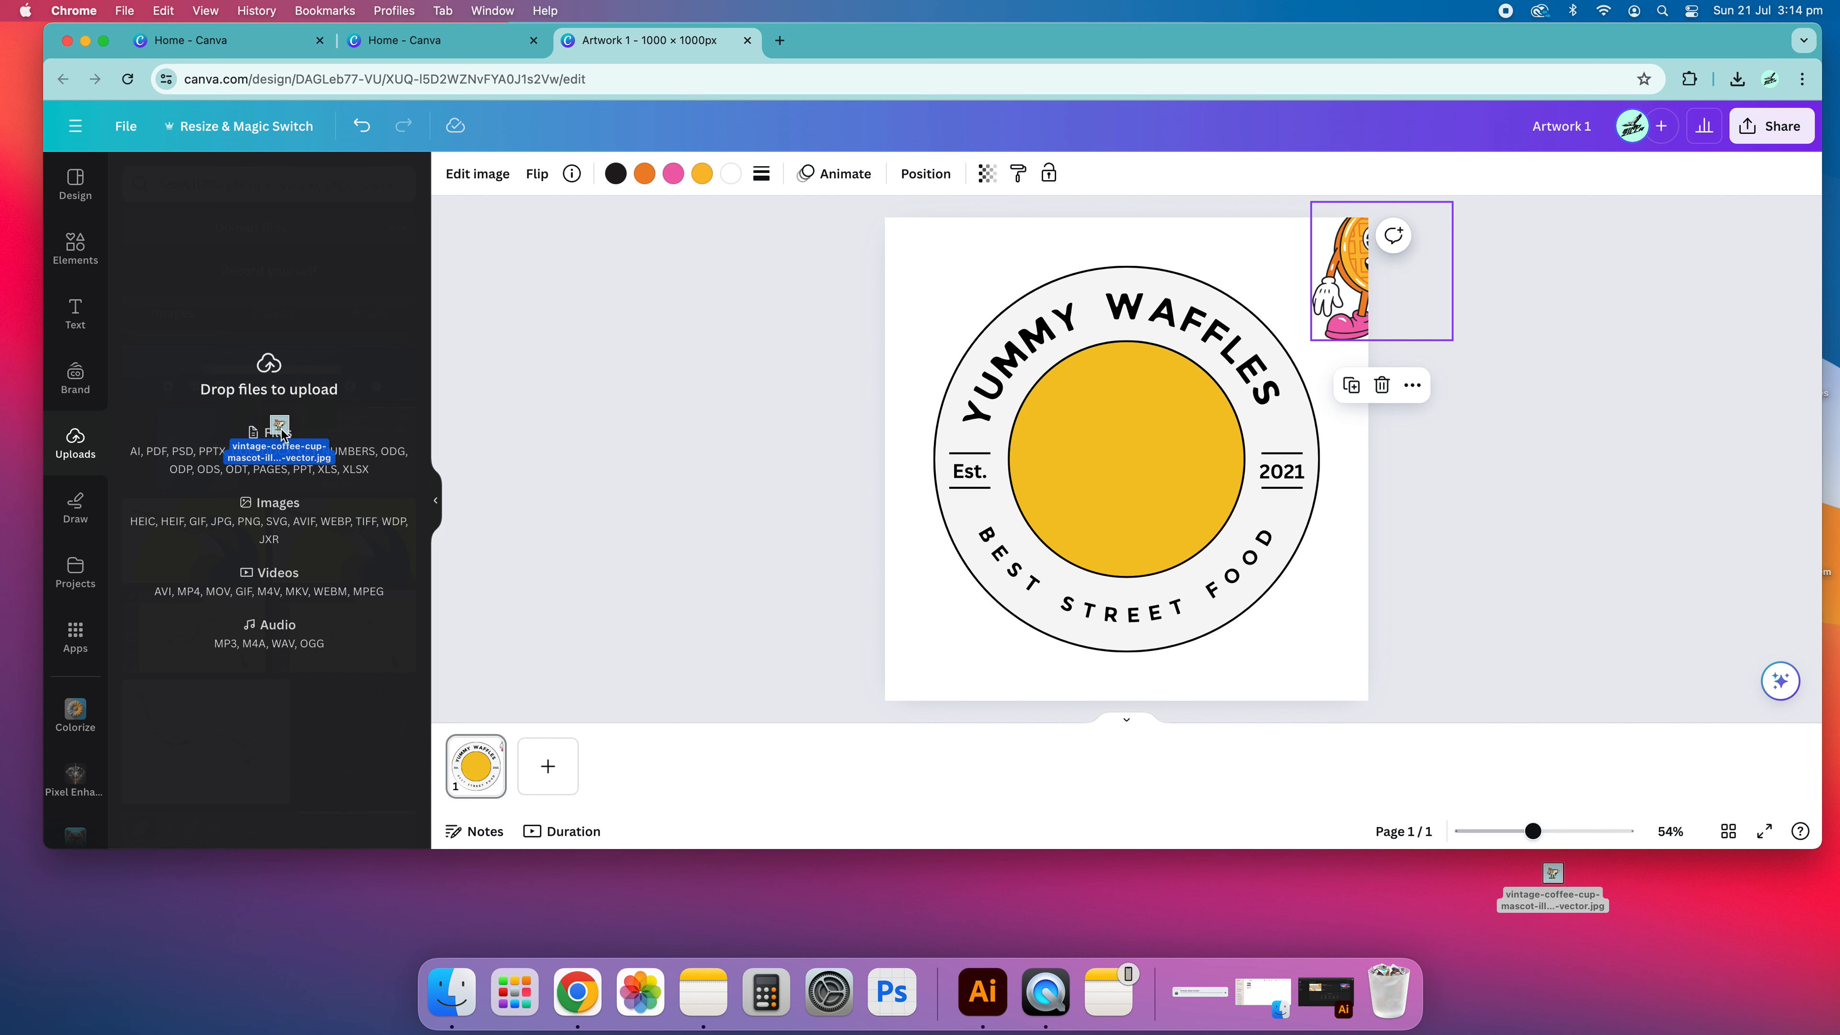
pyautogui.moveTo(282, 435)
pyautogui.mouseDown()
pyautogui.moveTo(282, 399)
pyautogui.moveTo(281, 460)
pyautogui.moveTo(221, 438)
pyautogui.moveTo(272, 424)
pyautogui.moveTo(252, 456)
pyautogui.moveTo(304, 461)
pyautogui.mouseUp()
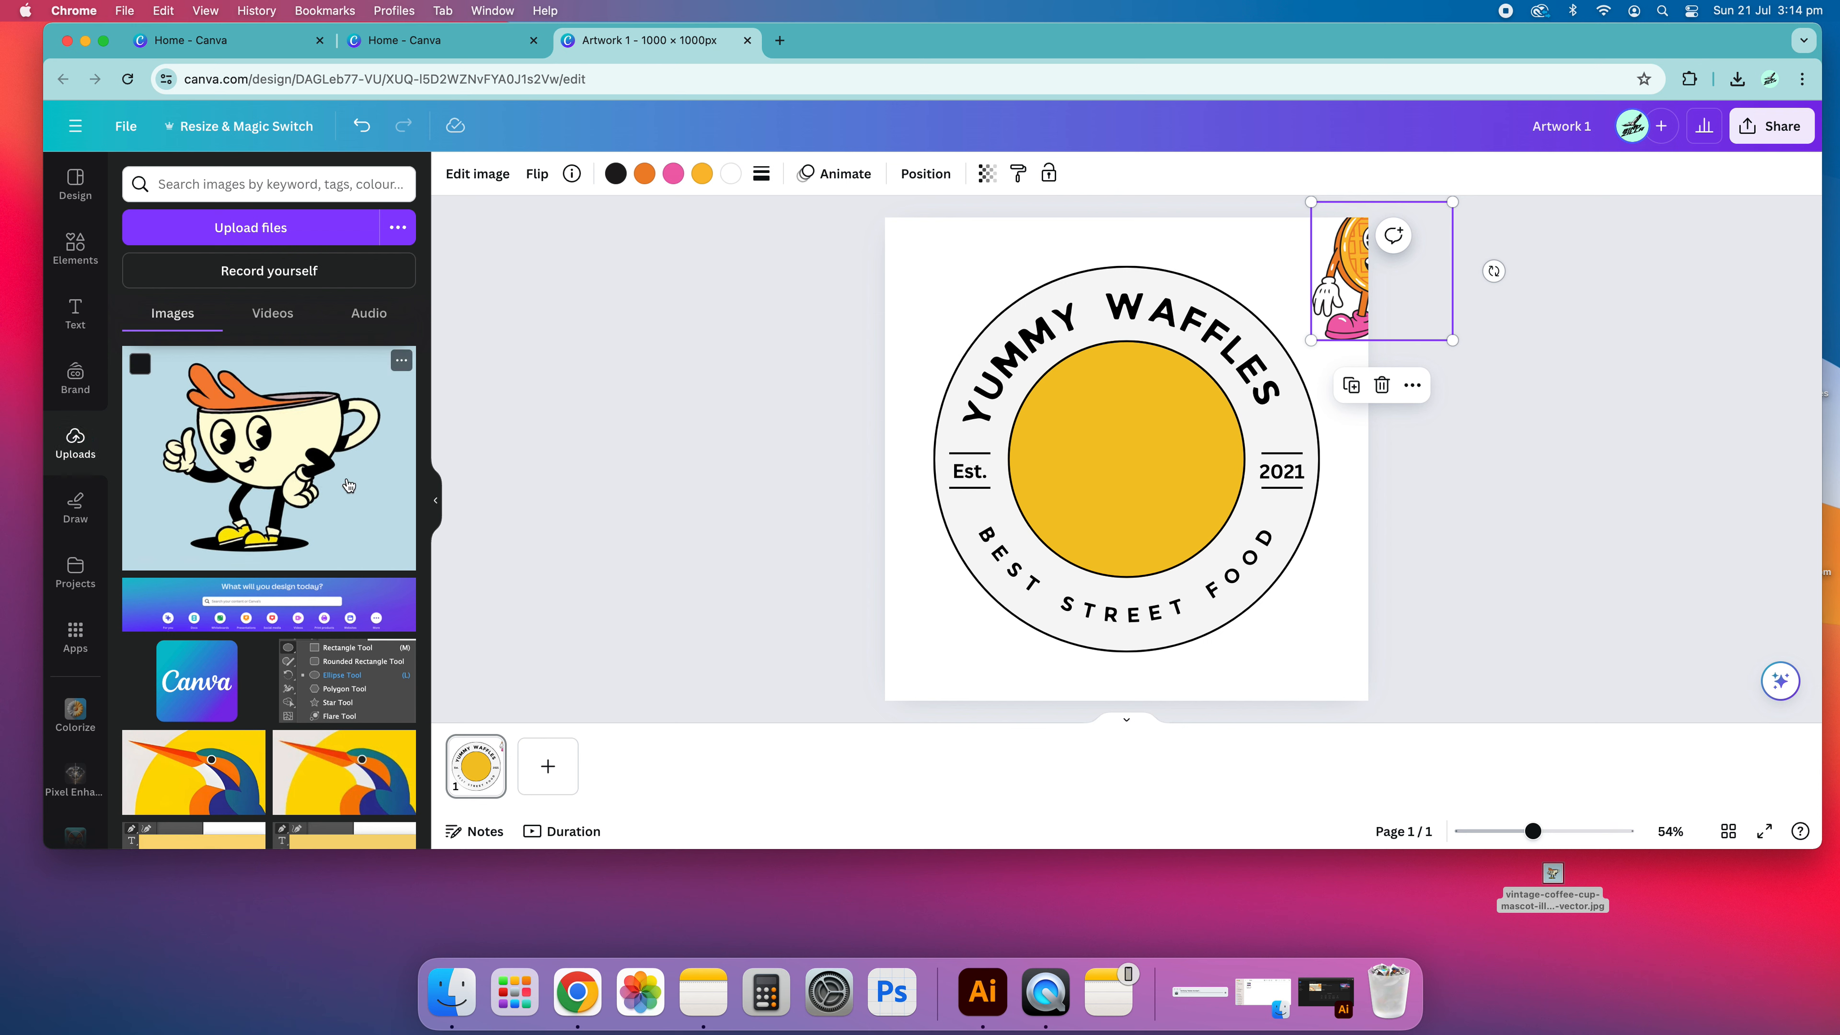
# - Add the uploaded coffee cup image to the page, shrink it and centre it over the yellow circle
pyautogui.click(304, 473)
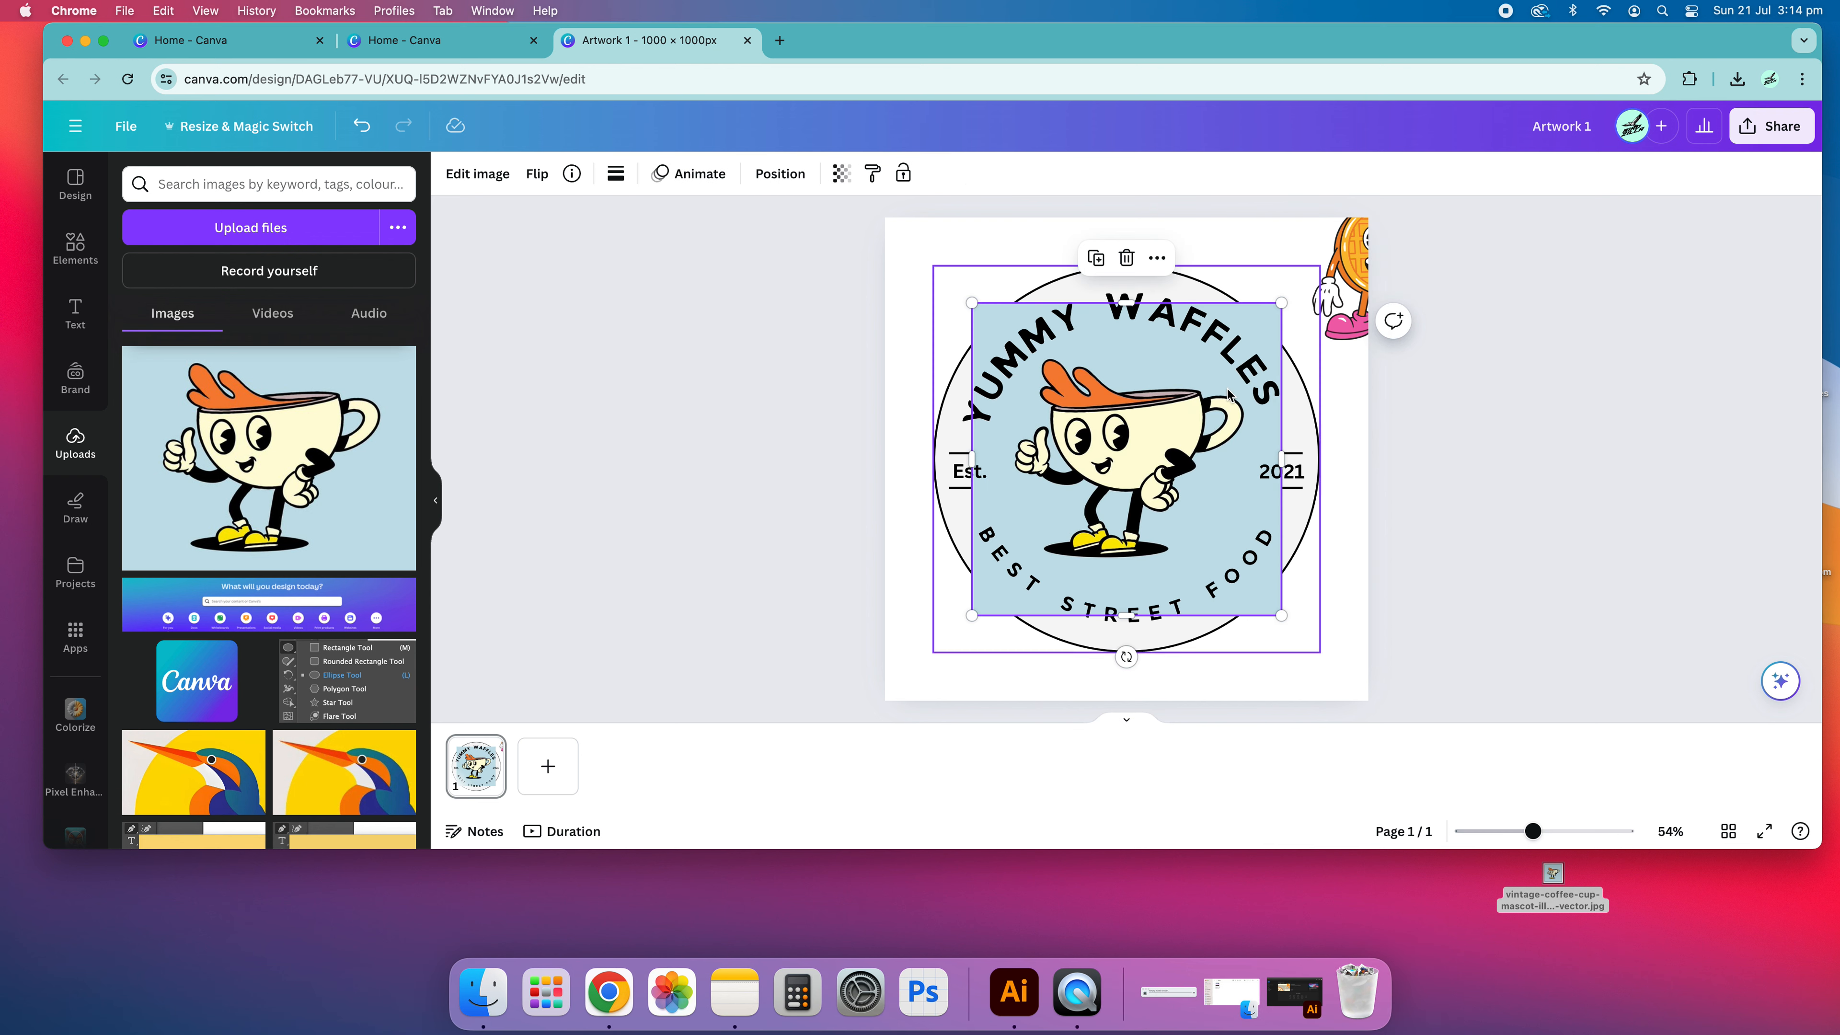
pyautogui.moveTo(1281, 303); pyautogui.dragTo(1155, 433)
pyautogui.moveTo(1084, 522); pyautogui.dragTo(1145, 451)
pyautogui.click(1522, 558)
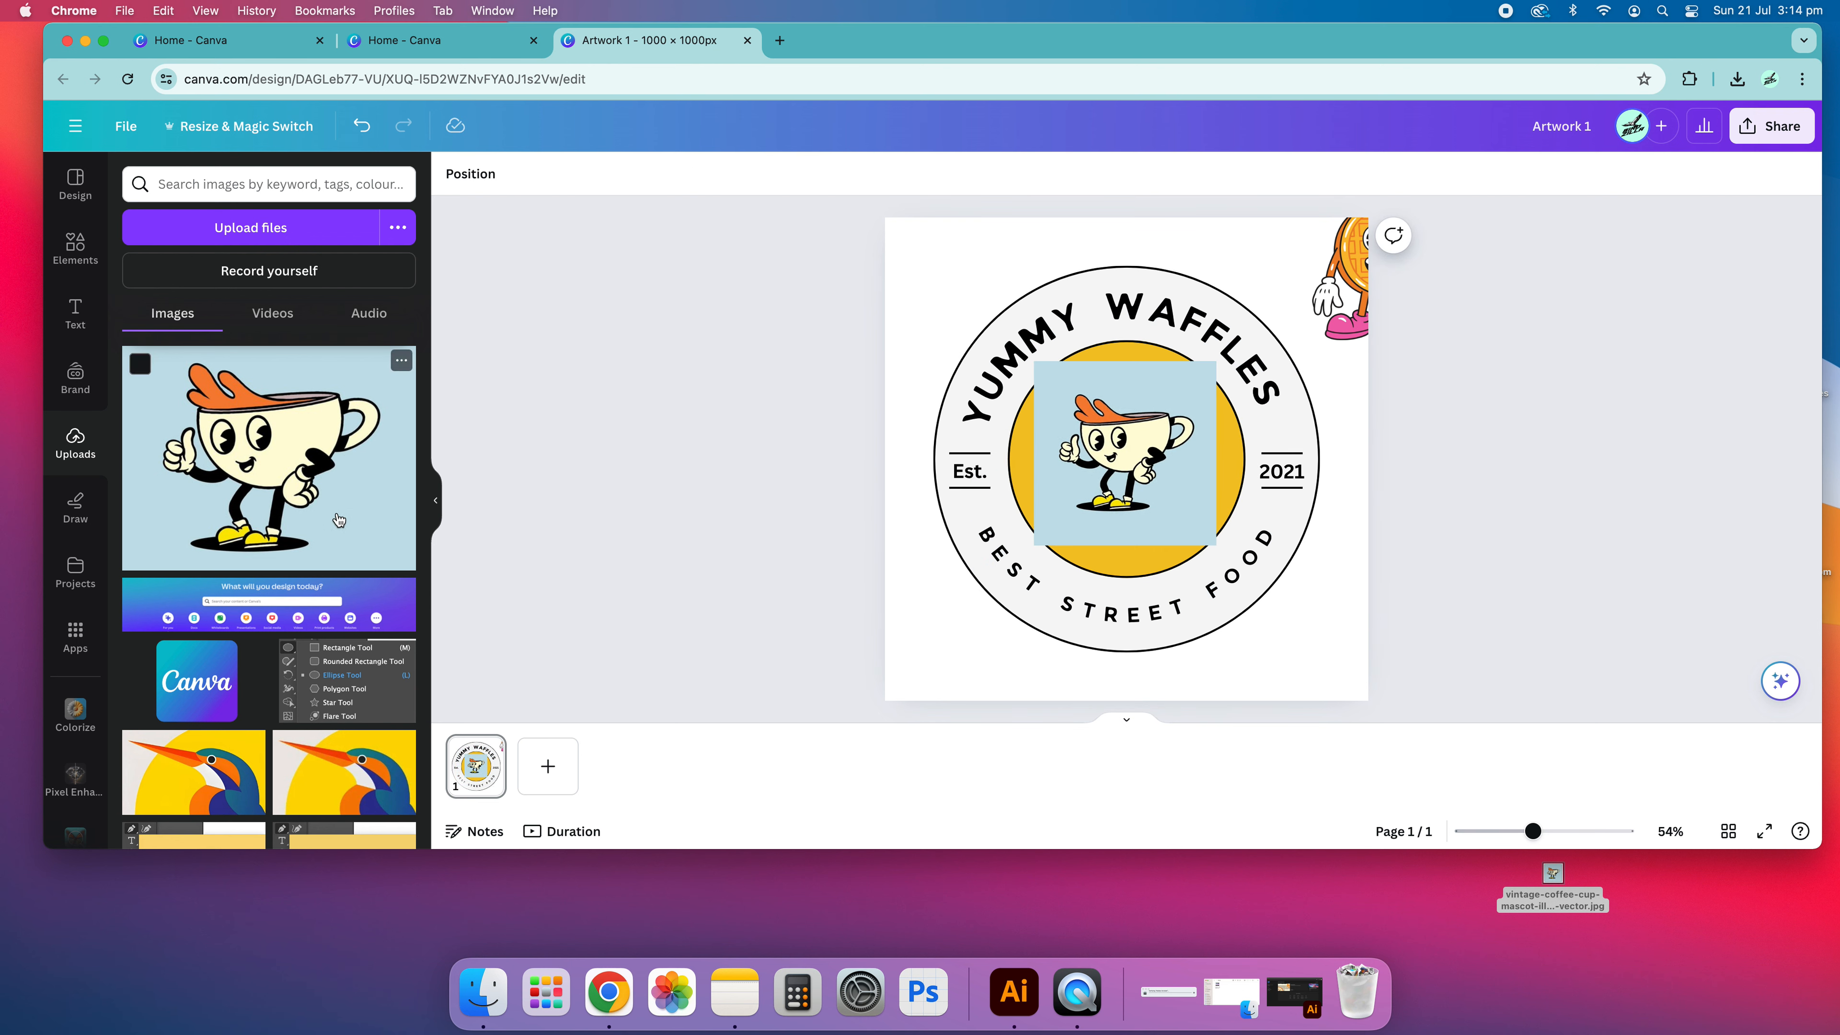
# - Shift the waffle character slightly at the page's upper right corner and look through the uploaded images and videos
pyautogui.scroll(-2, 309, 509)
pyautogui.scroll(2, 310, 509)
pyautogui.moveTo(1347, 290)
pyautogui.mouseDown()
pyautogui.moveTo(932, 320)
pyautogui.moveTo(1003, 289)
pyautogui.moveTo(971, 311)
pyautogui.moveTo(1353, 276)
pyautogui.mouseUp()
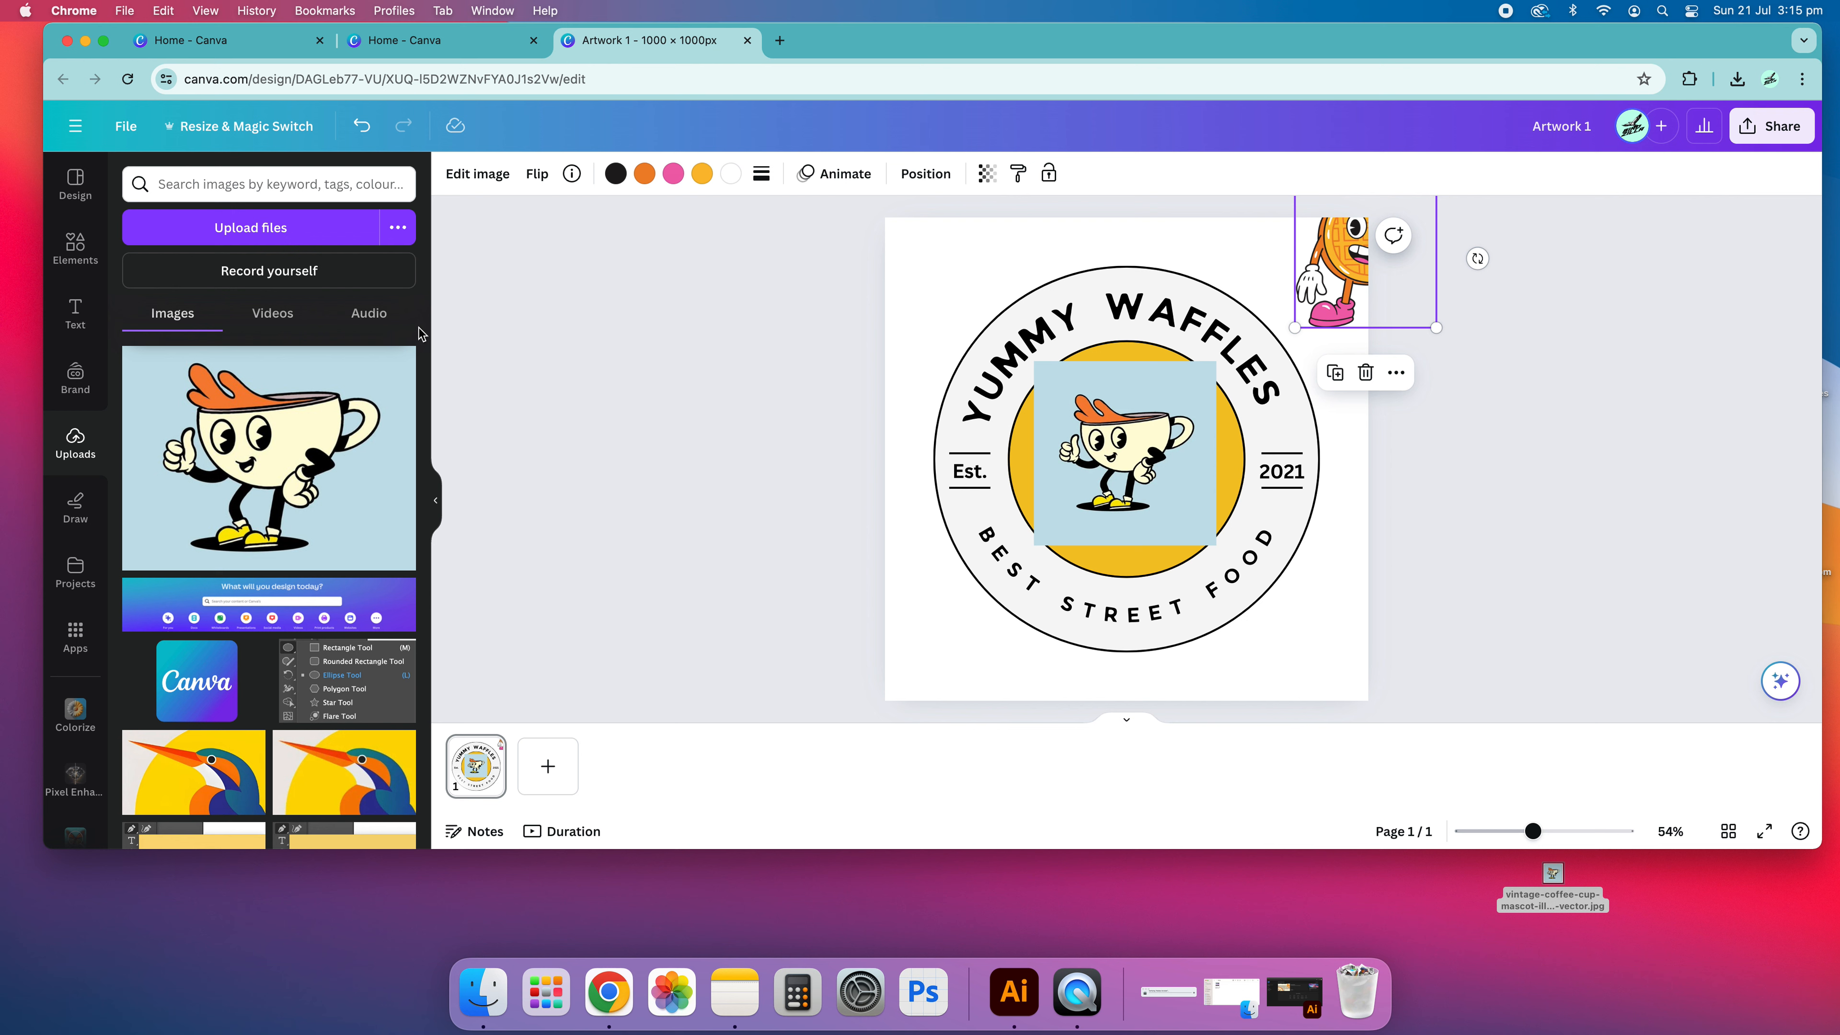
pyautogui.click(274, 318)
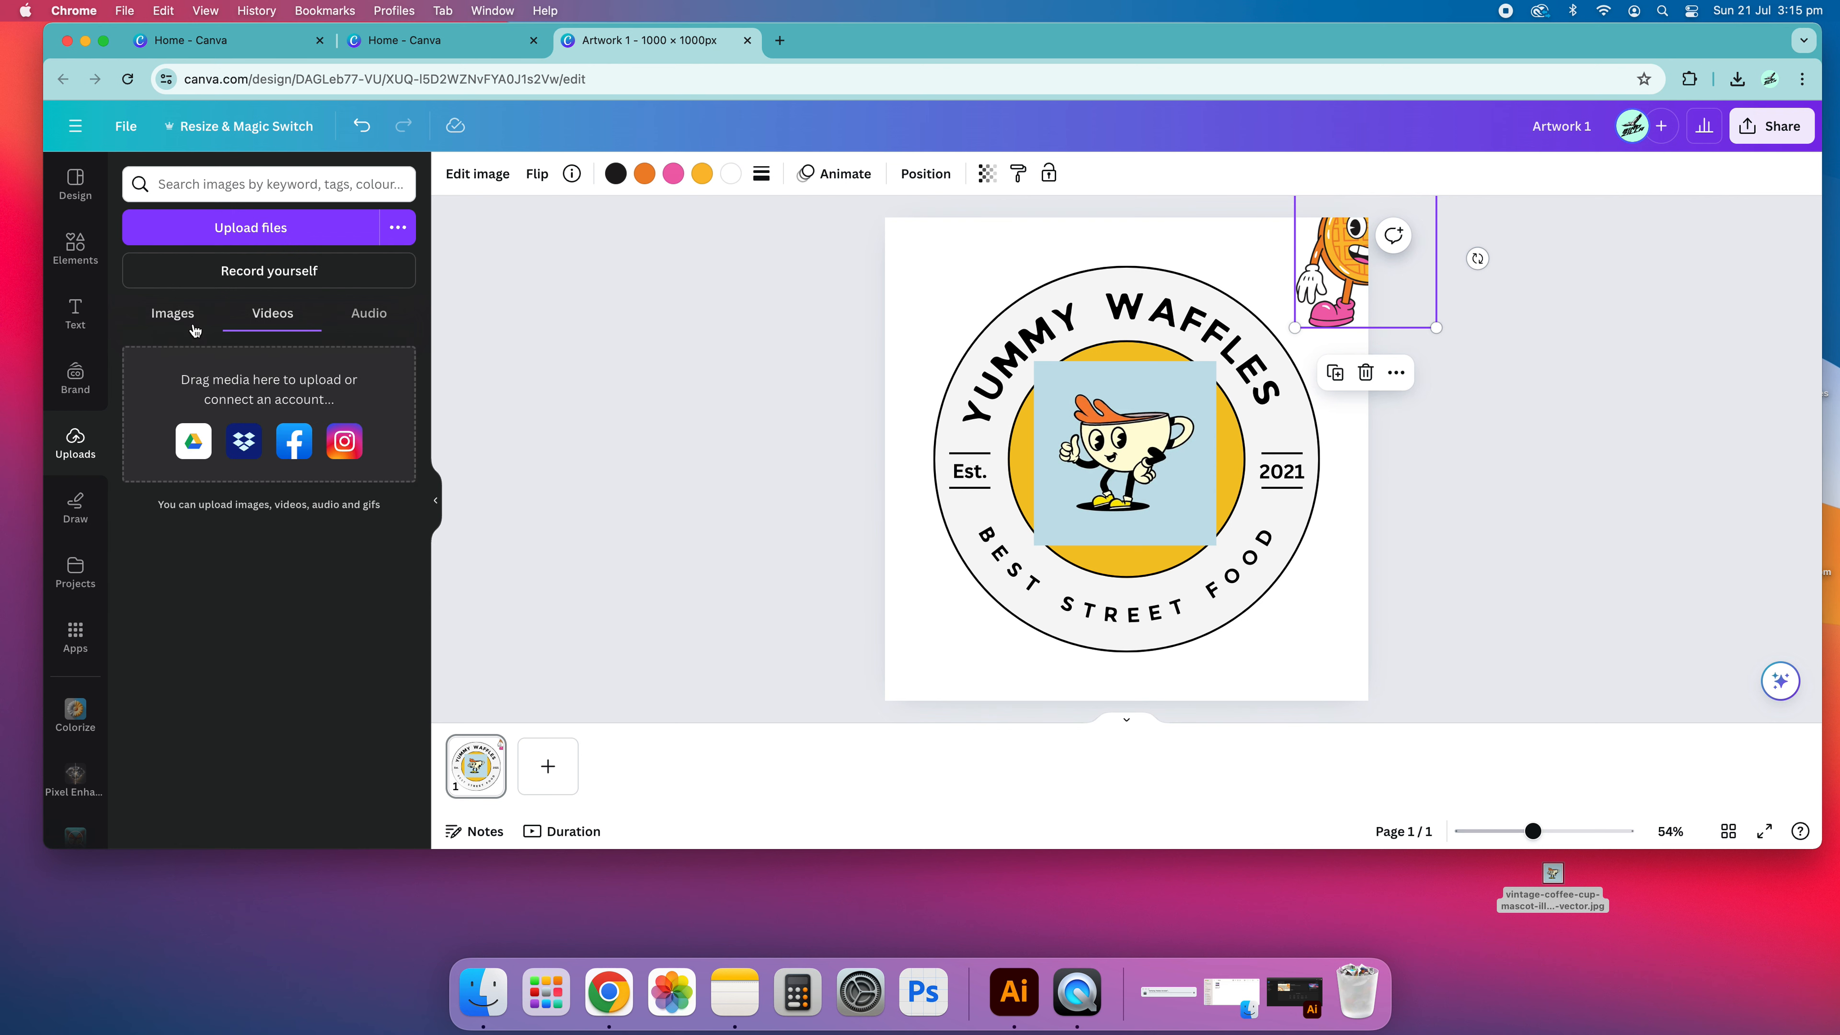
pyautogui.click(194, 328)
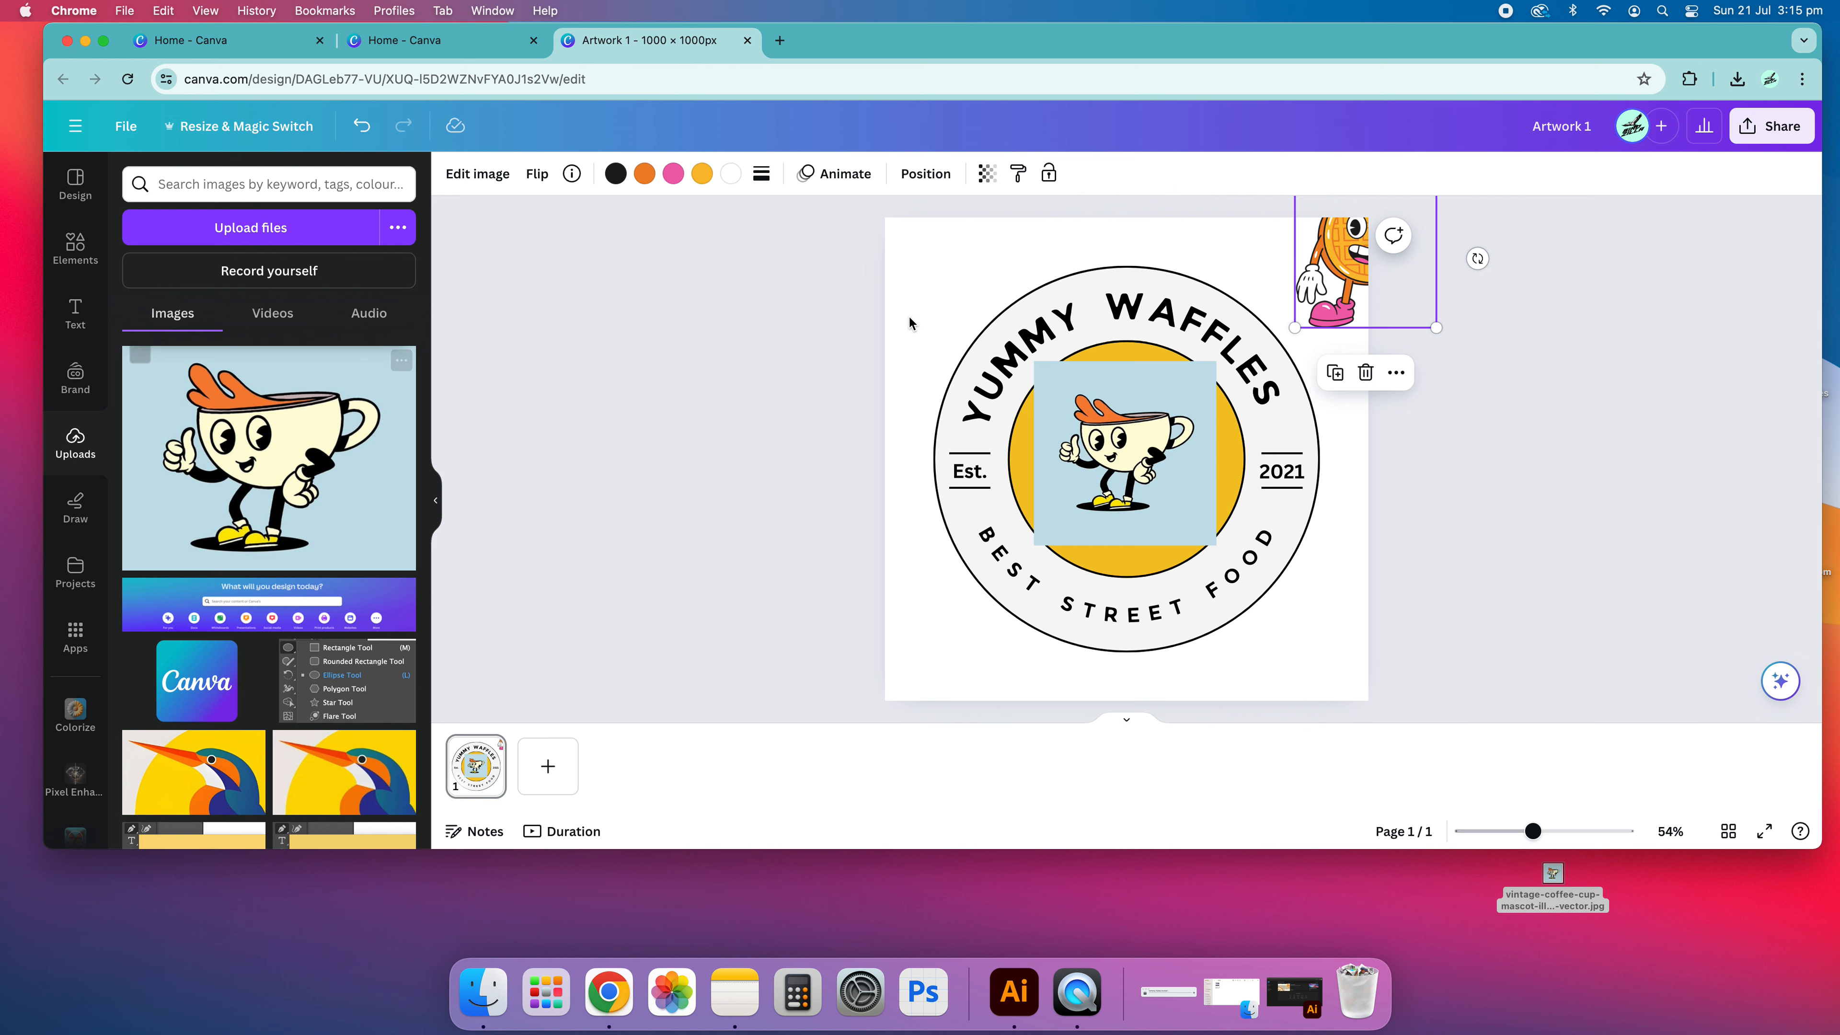
pyautogui.click(790, 286)
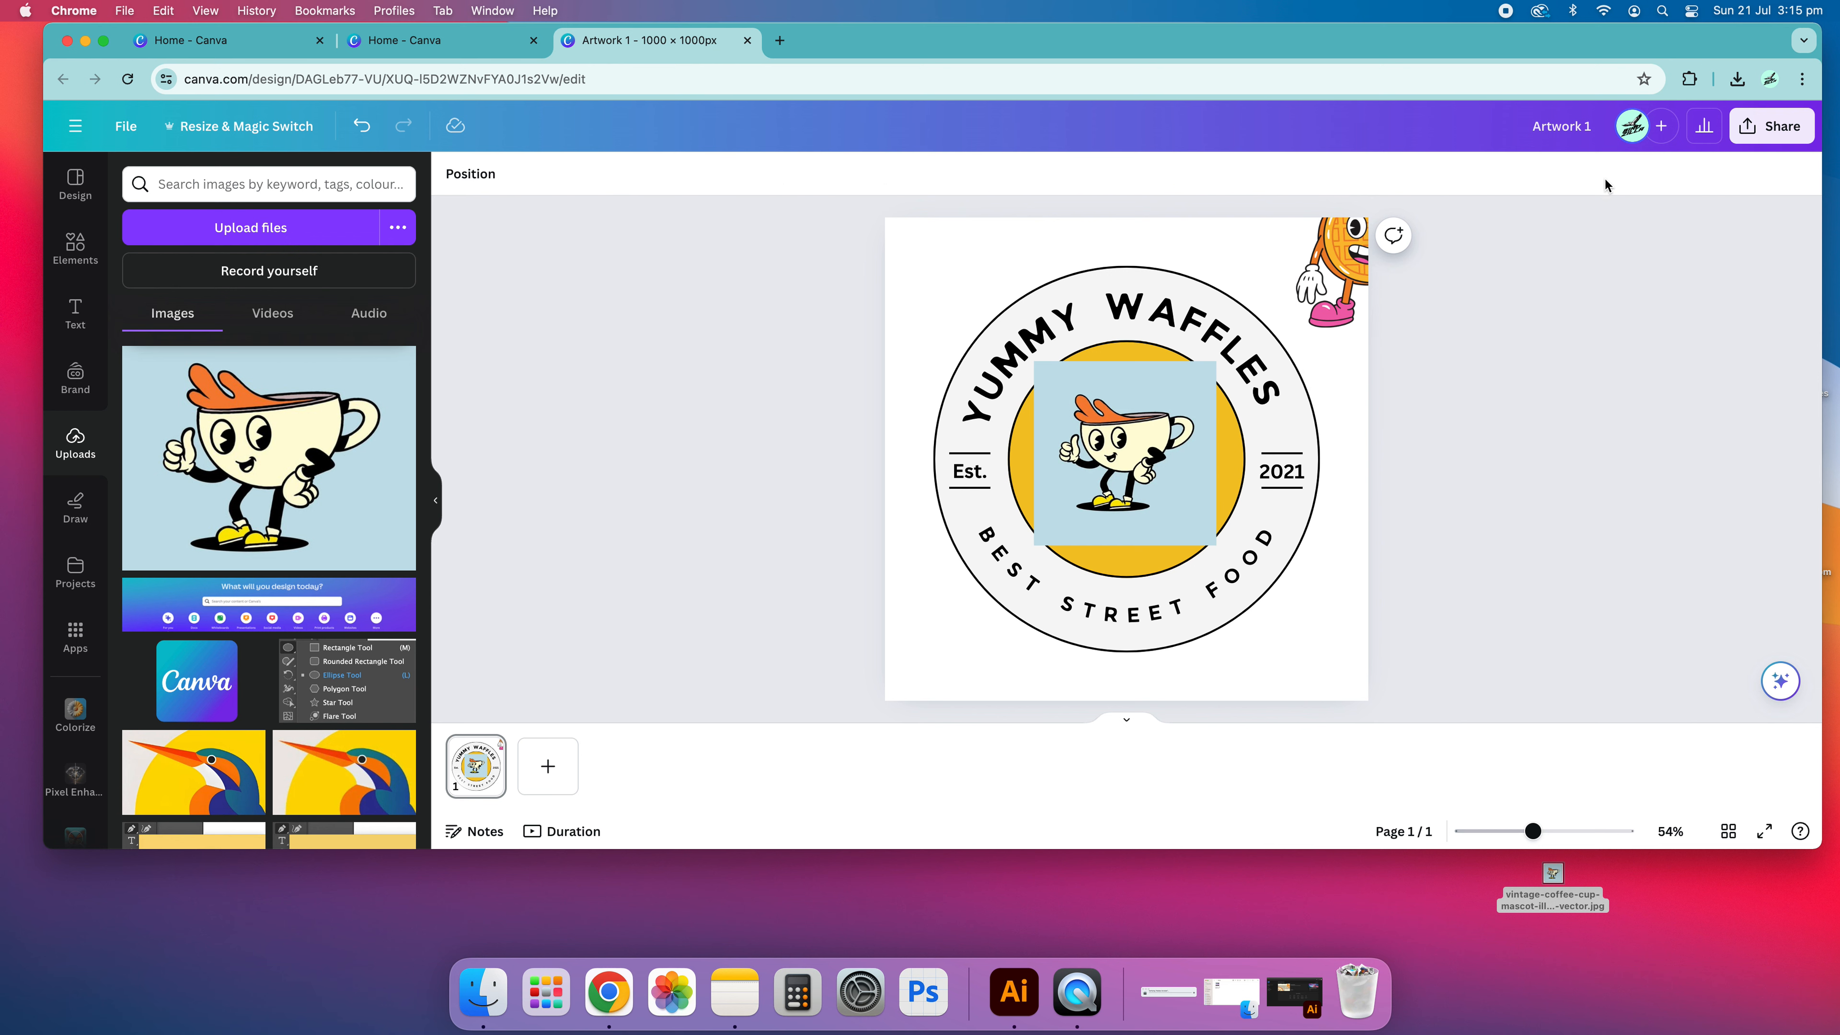
pyautogui.moveTo(1321, 263)
pyautogui.mouseDown()
pyautogui.moveTo(1324, 340)
pyautogui.moveTo(1308, 308)
pyautogui.moveTo(1328, 267)
pyautogui.mouseUp()
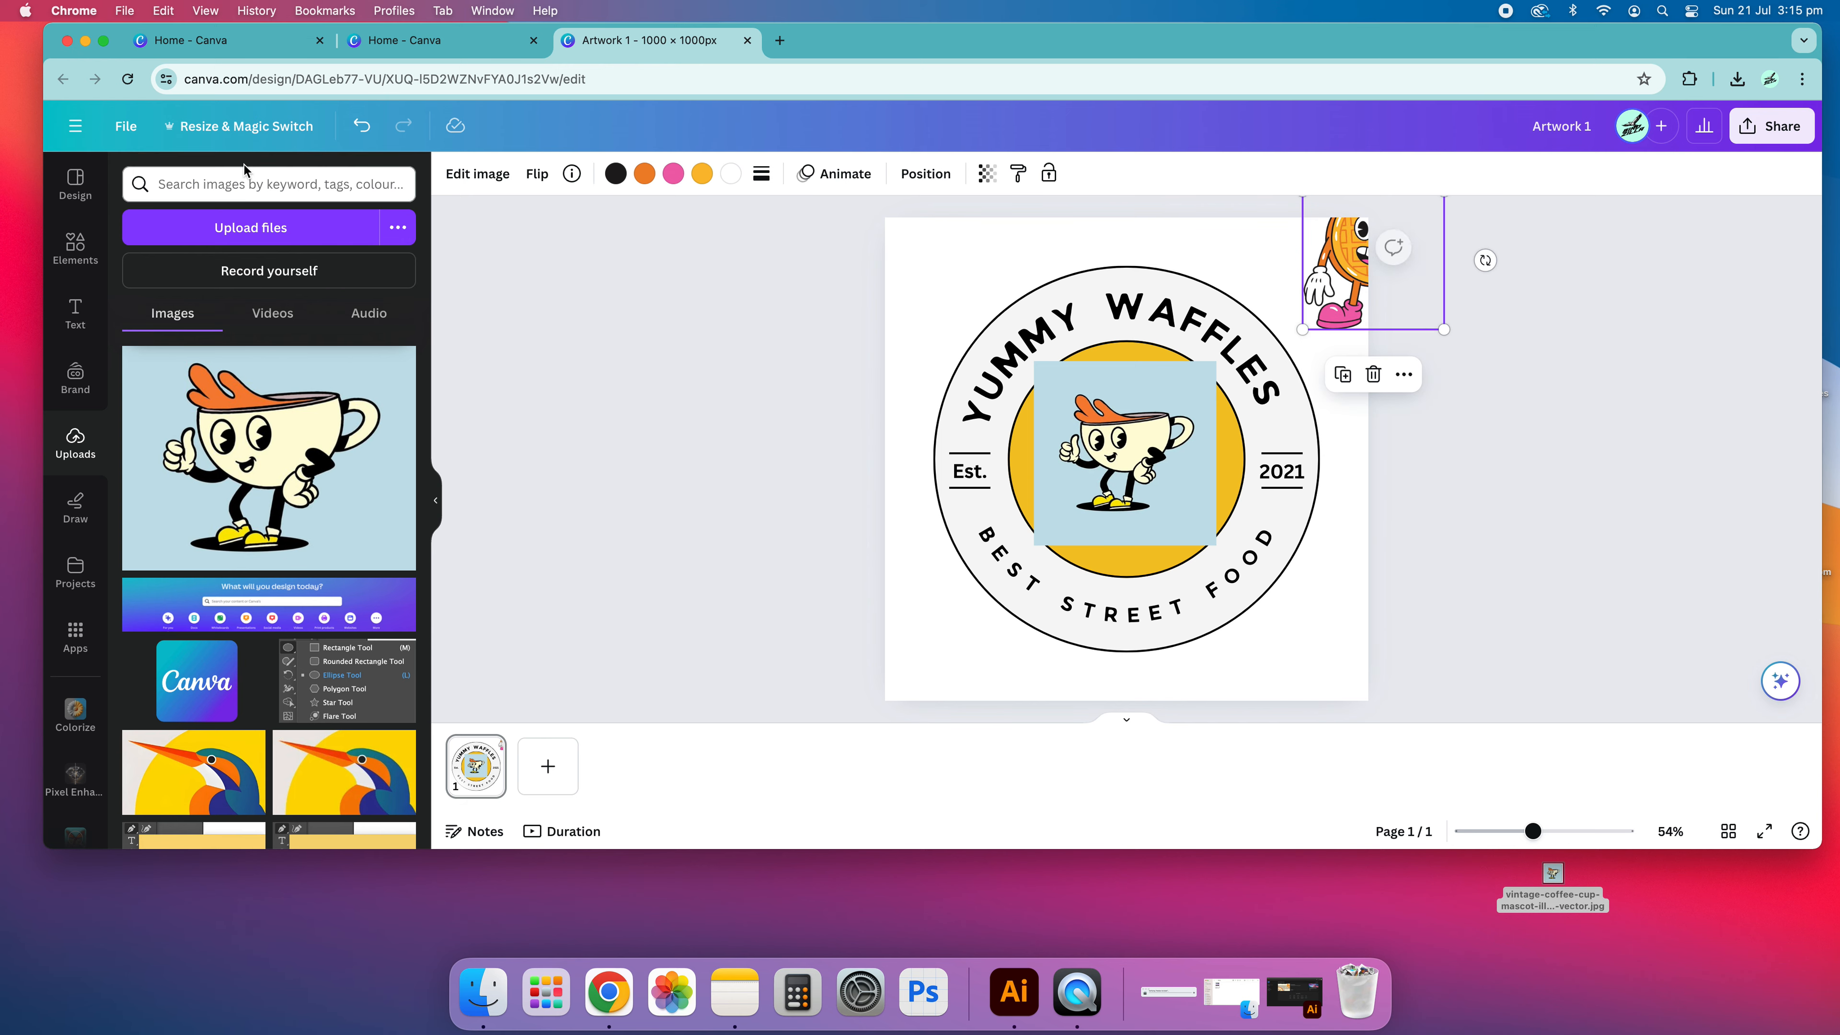
# - Return to the home page and rename the Artwork 1 design to "Coffee Logo Final"
pyautogui.click(75, 126)
pyautogui.click(144, 229)
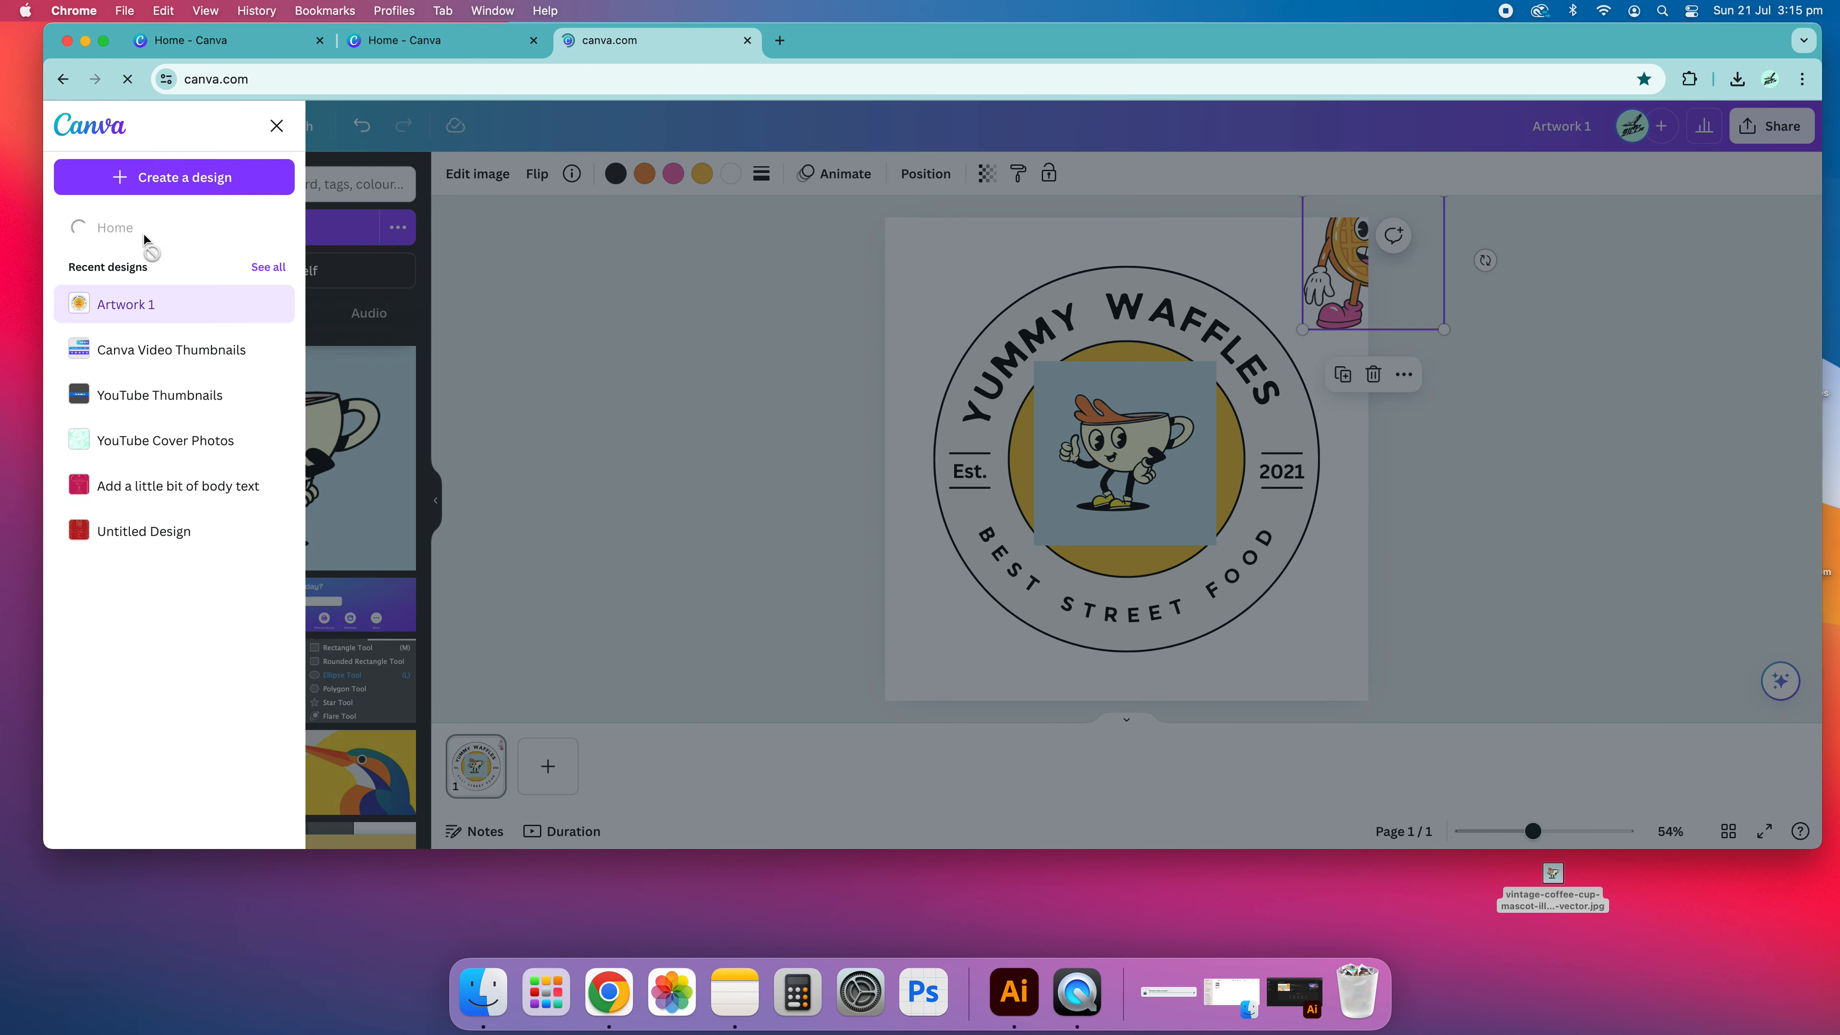
pyautogui.scroll(-3, 1097, 404)
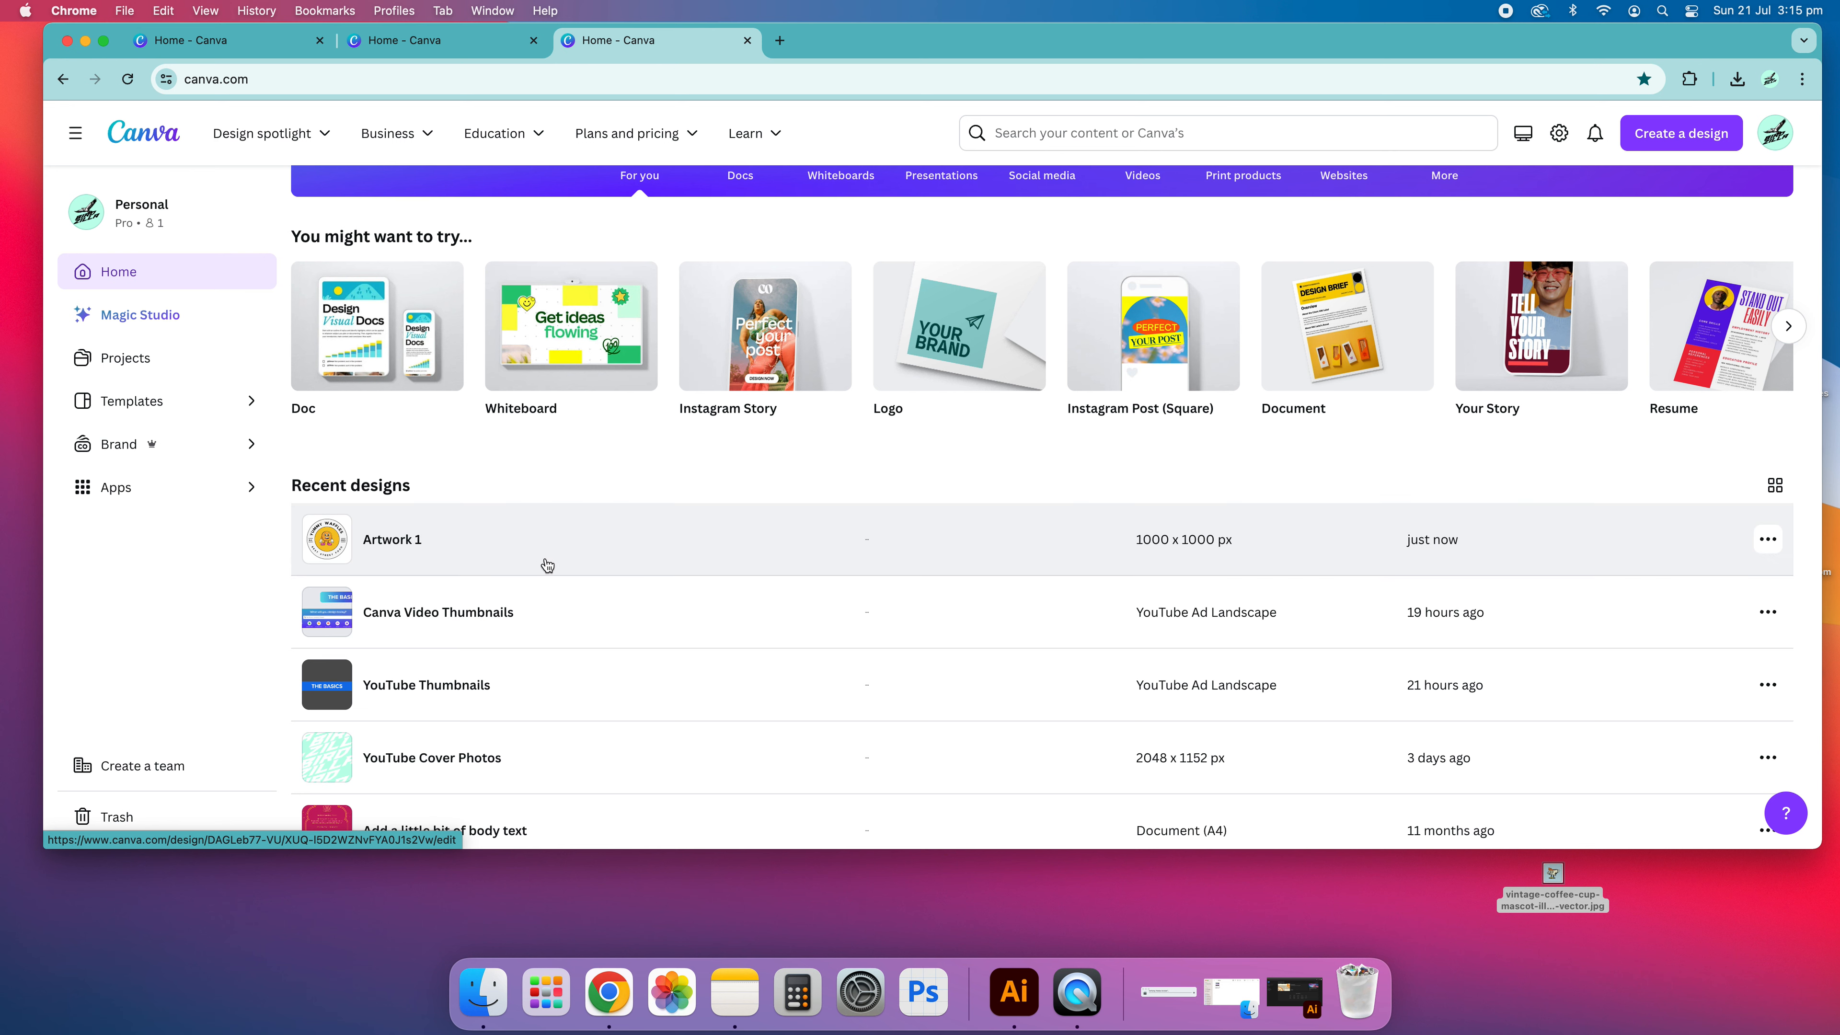
pyautogui.click(1768, 540)
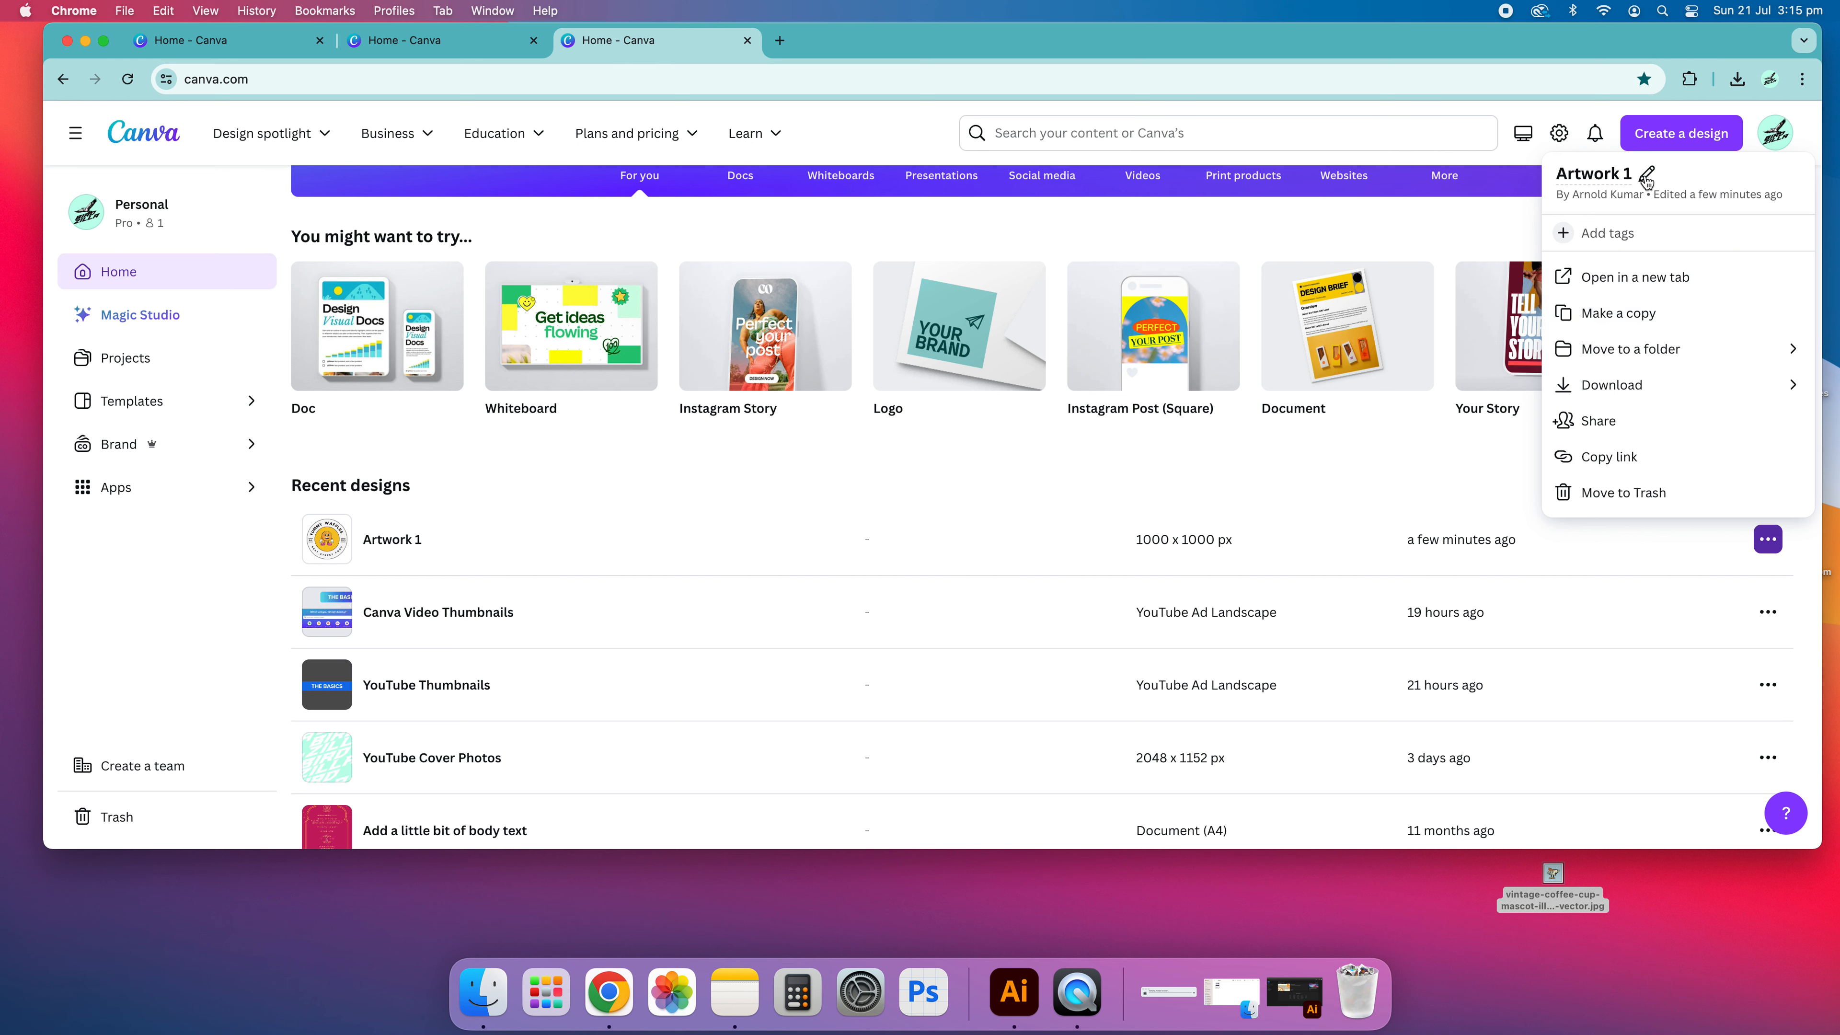
pyautogui.click(1601, 178)
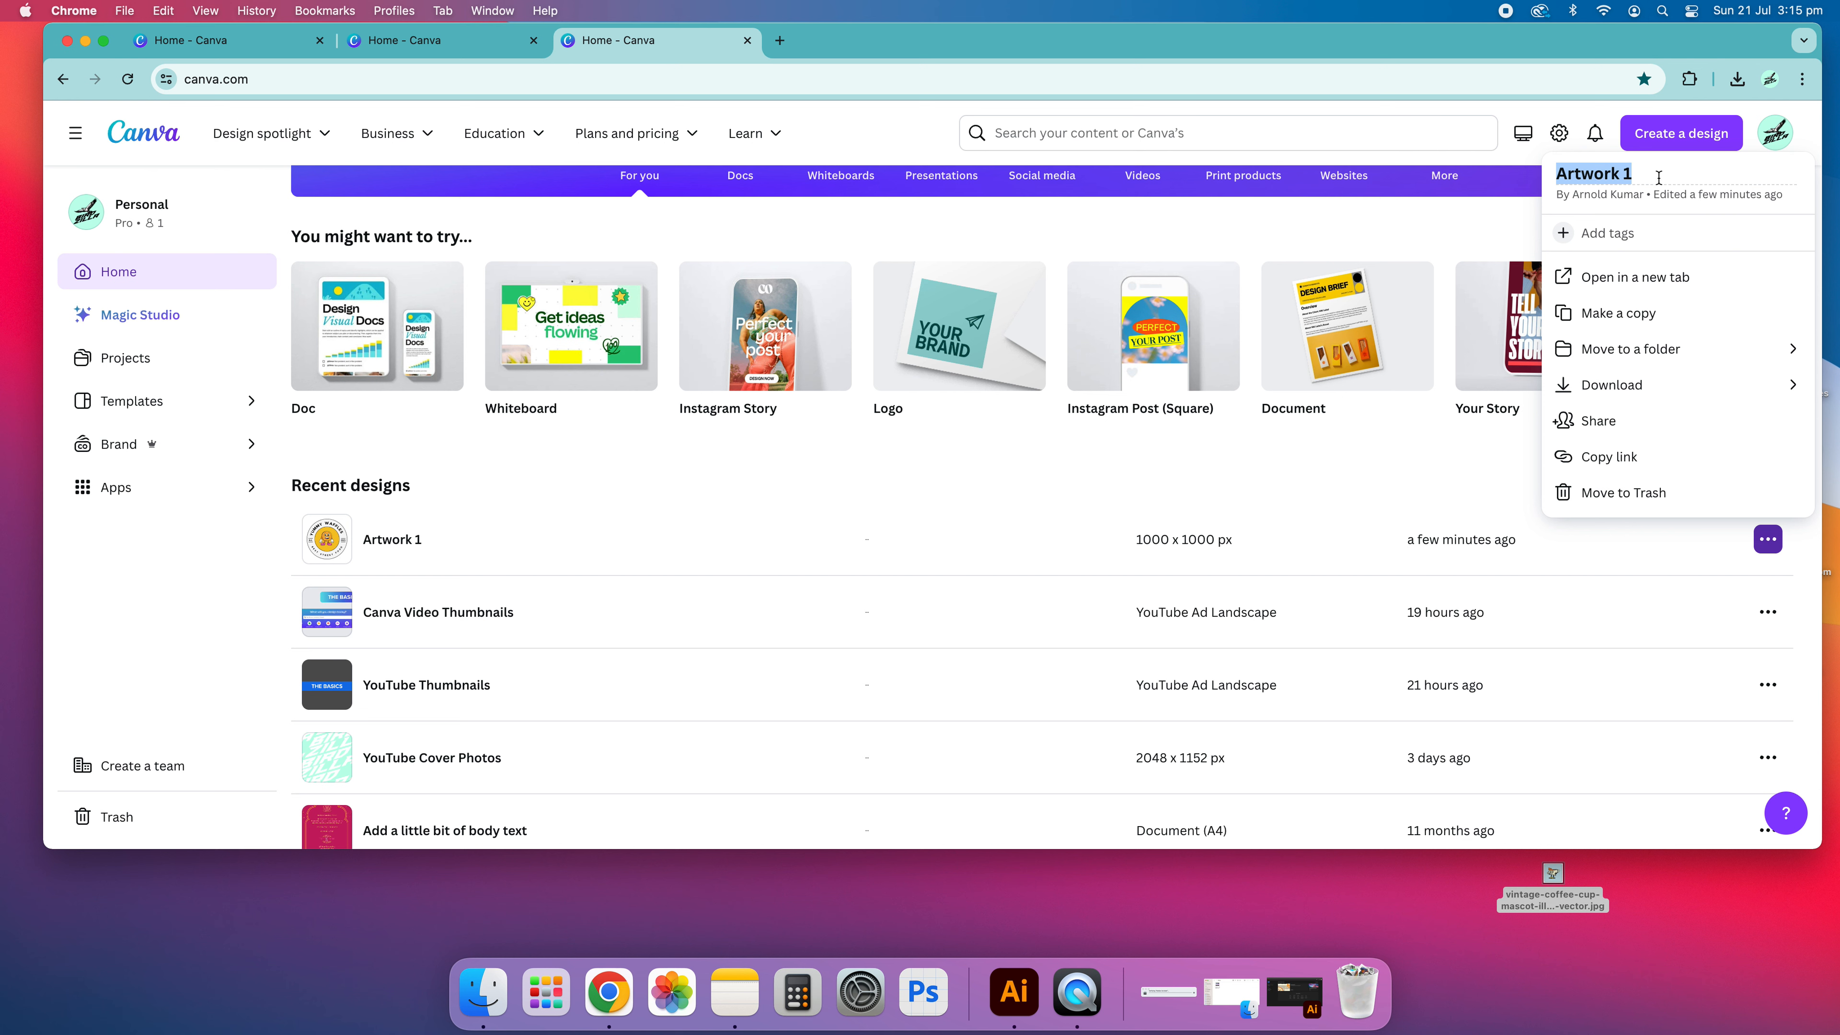
pyautogui.write('Coffee Logo Final')
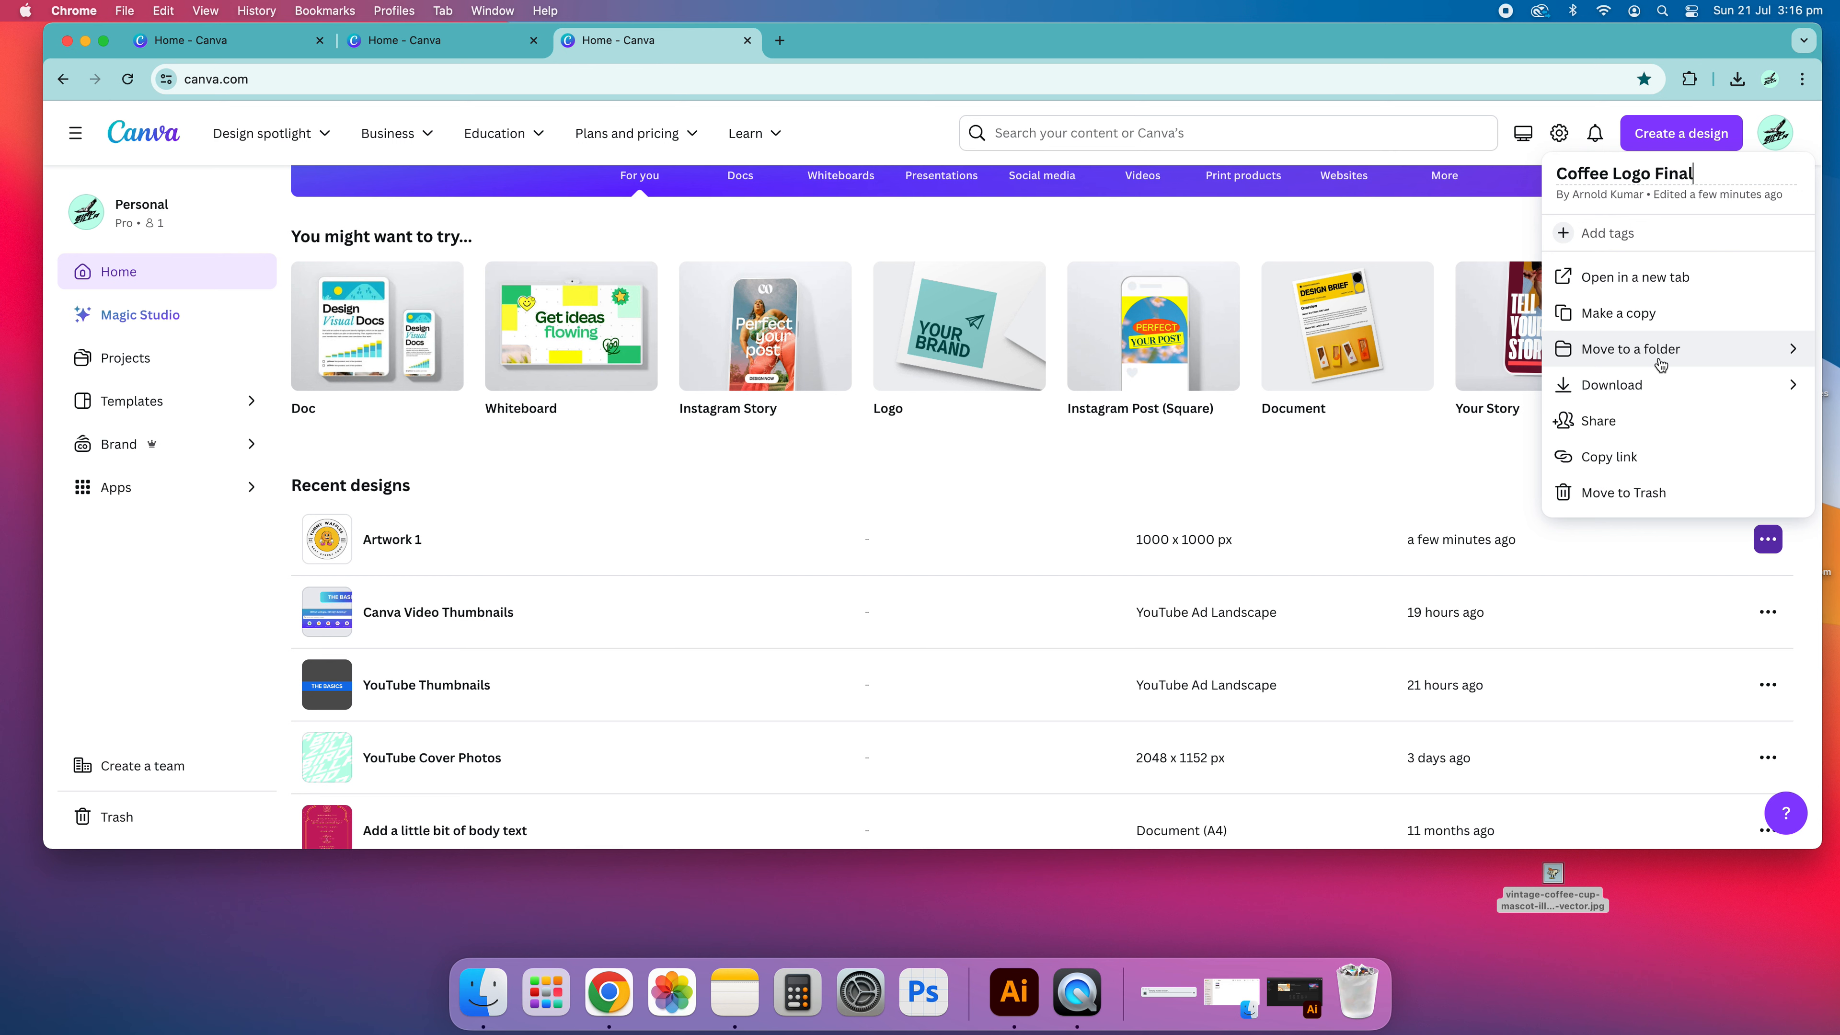
pyautogui.press('Return')
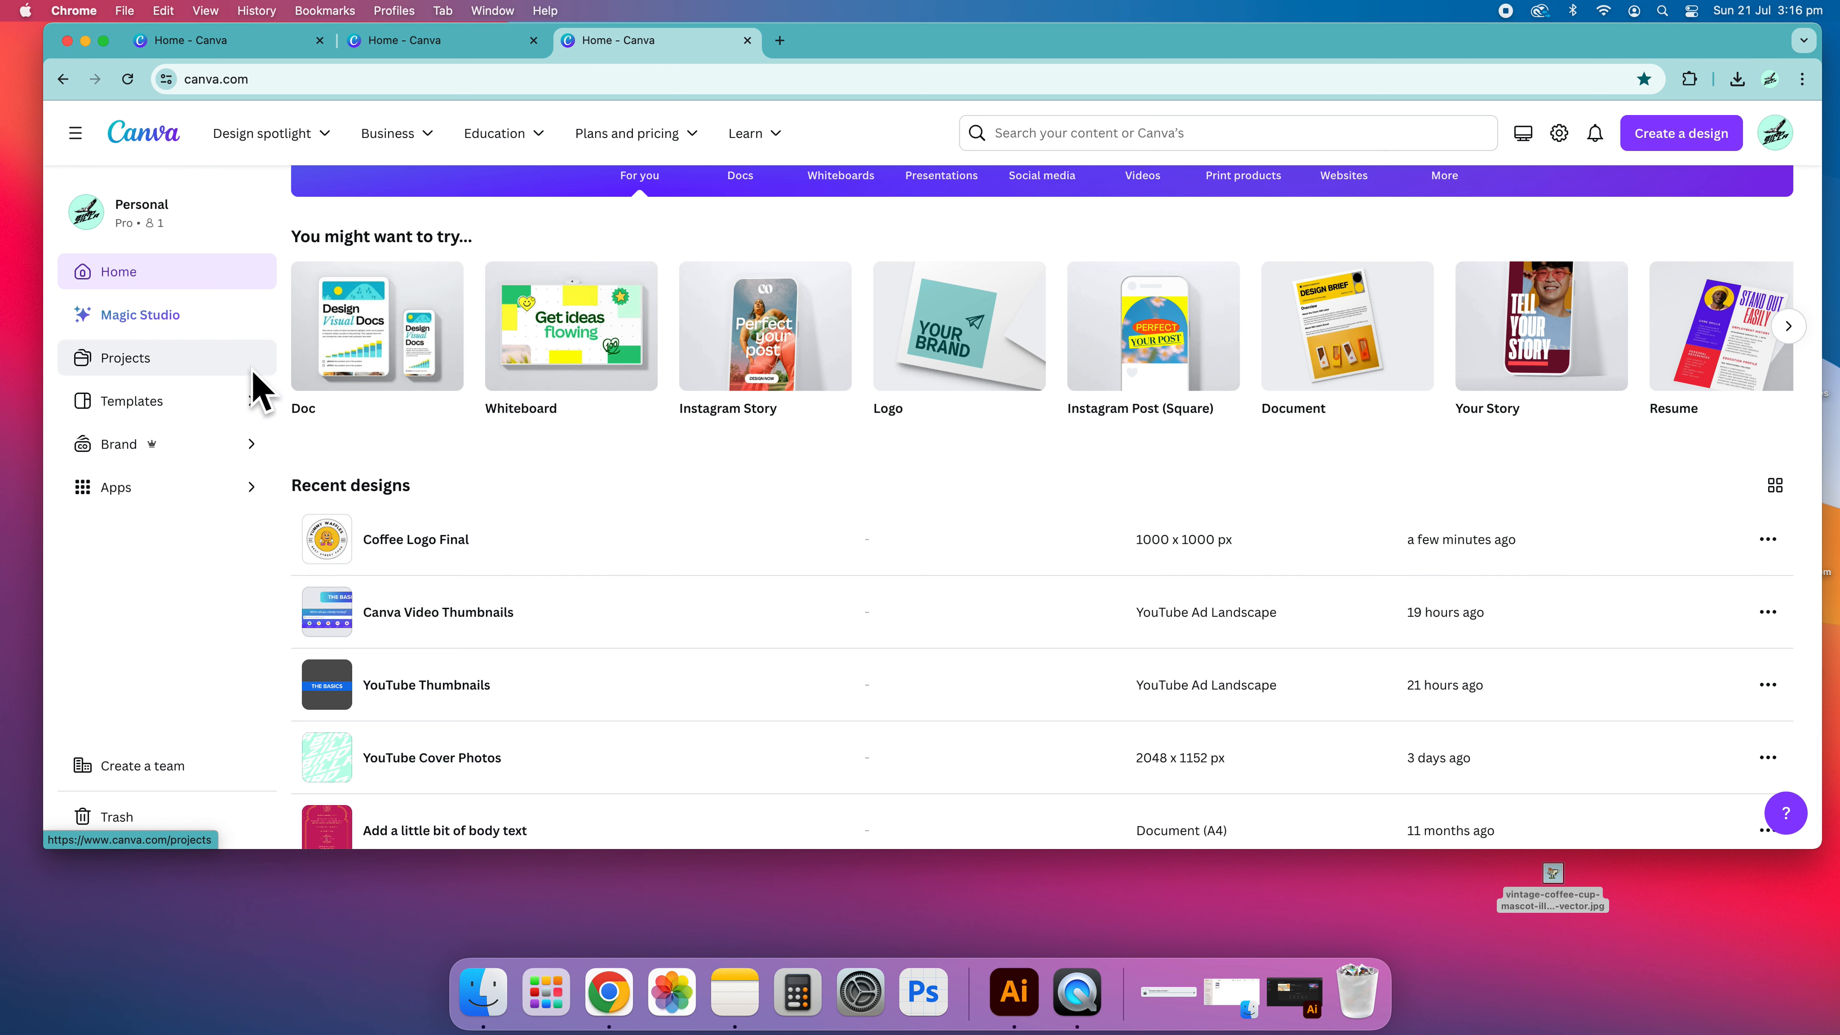
# - Open the Projects page and look through its recent designs, folders and images
pyautogui.click(170, 357)
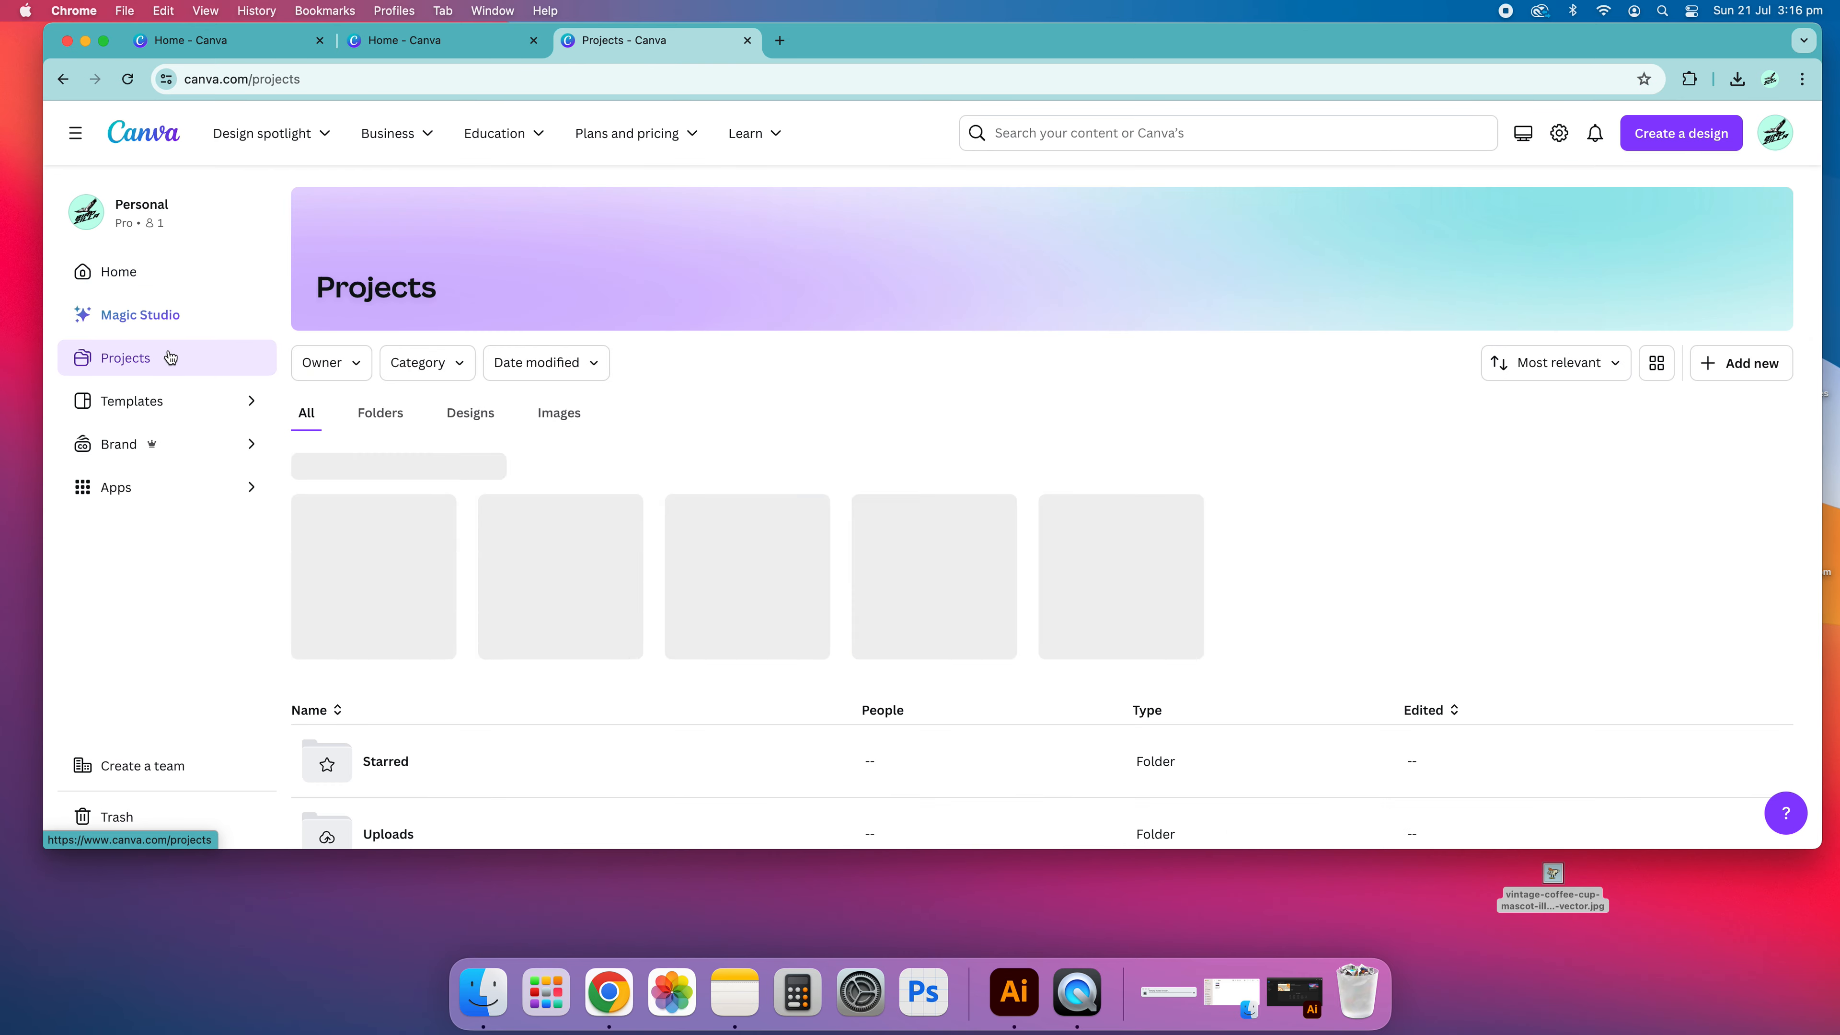
pyautogui.scroll(-3, 725, 552)
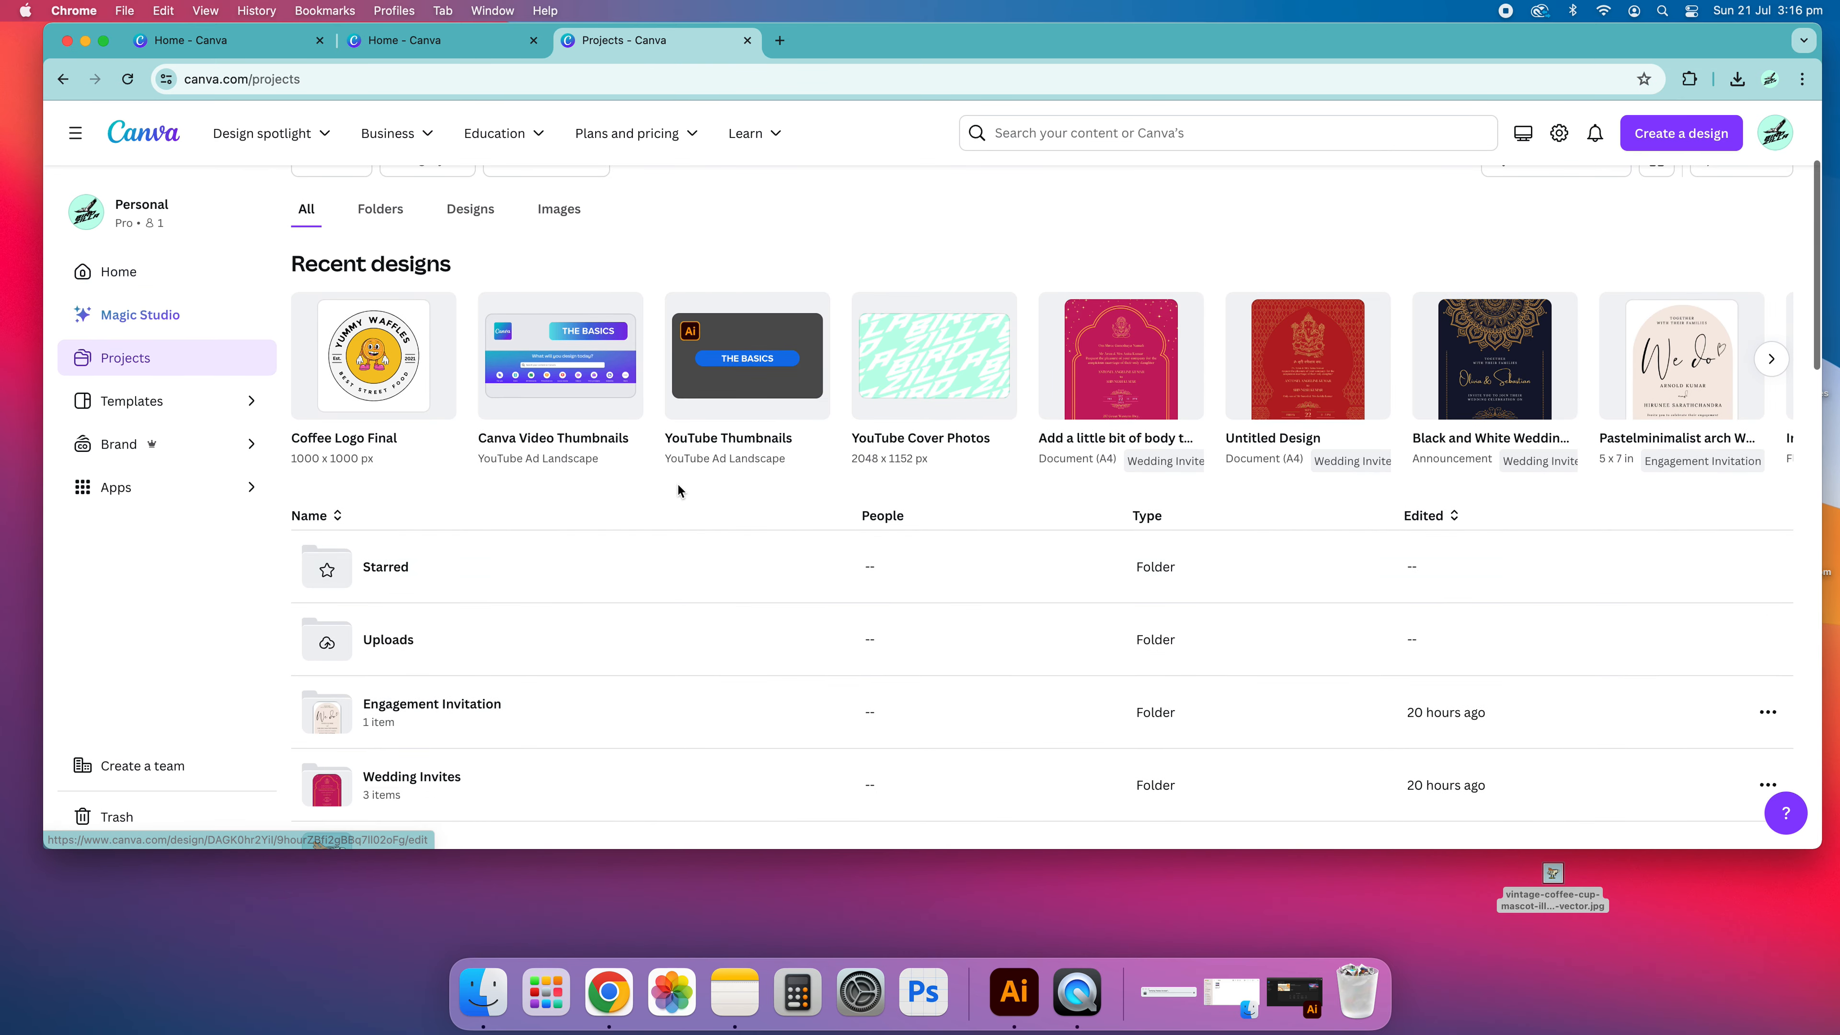
pyautogui.scroll(-8, 677, 489)
pyautogui.scroll(10, 678, 497)
pyautogui.scroll(-3, 1138, 584)
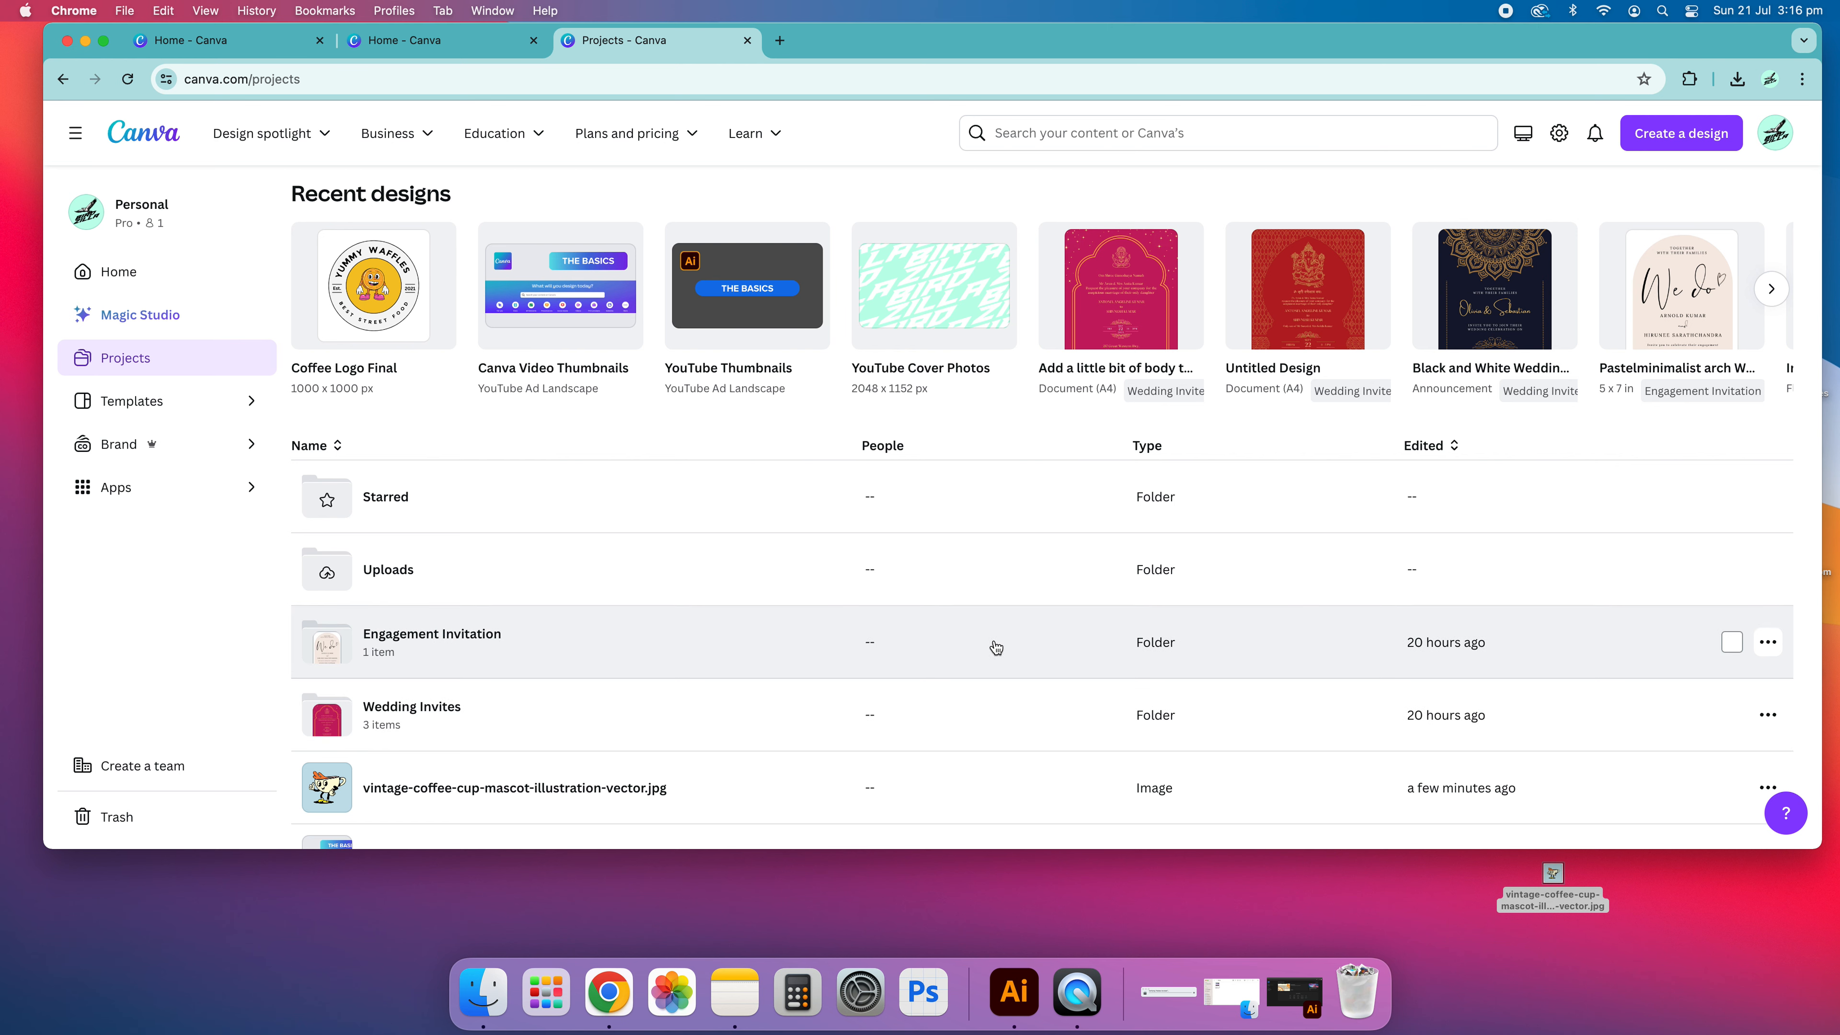
pyautogui.scroll(1, 934, 656)
pyautogui.scroll(1, 930, 665)
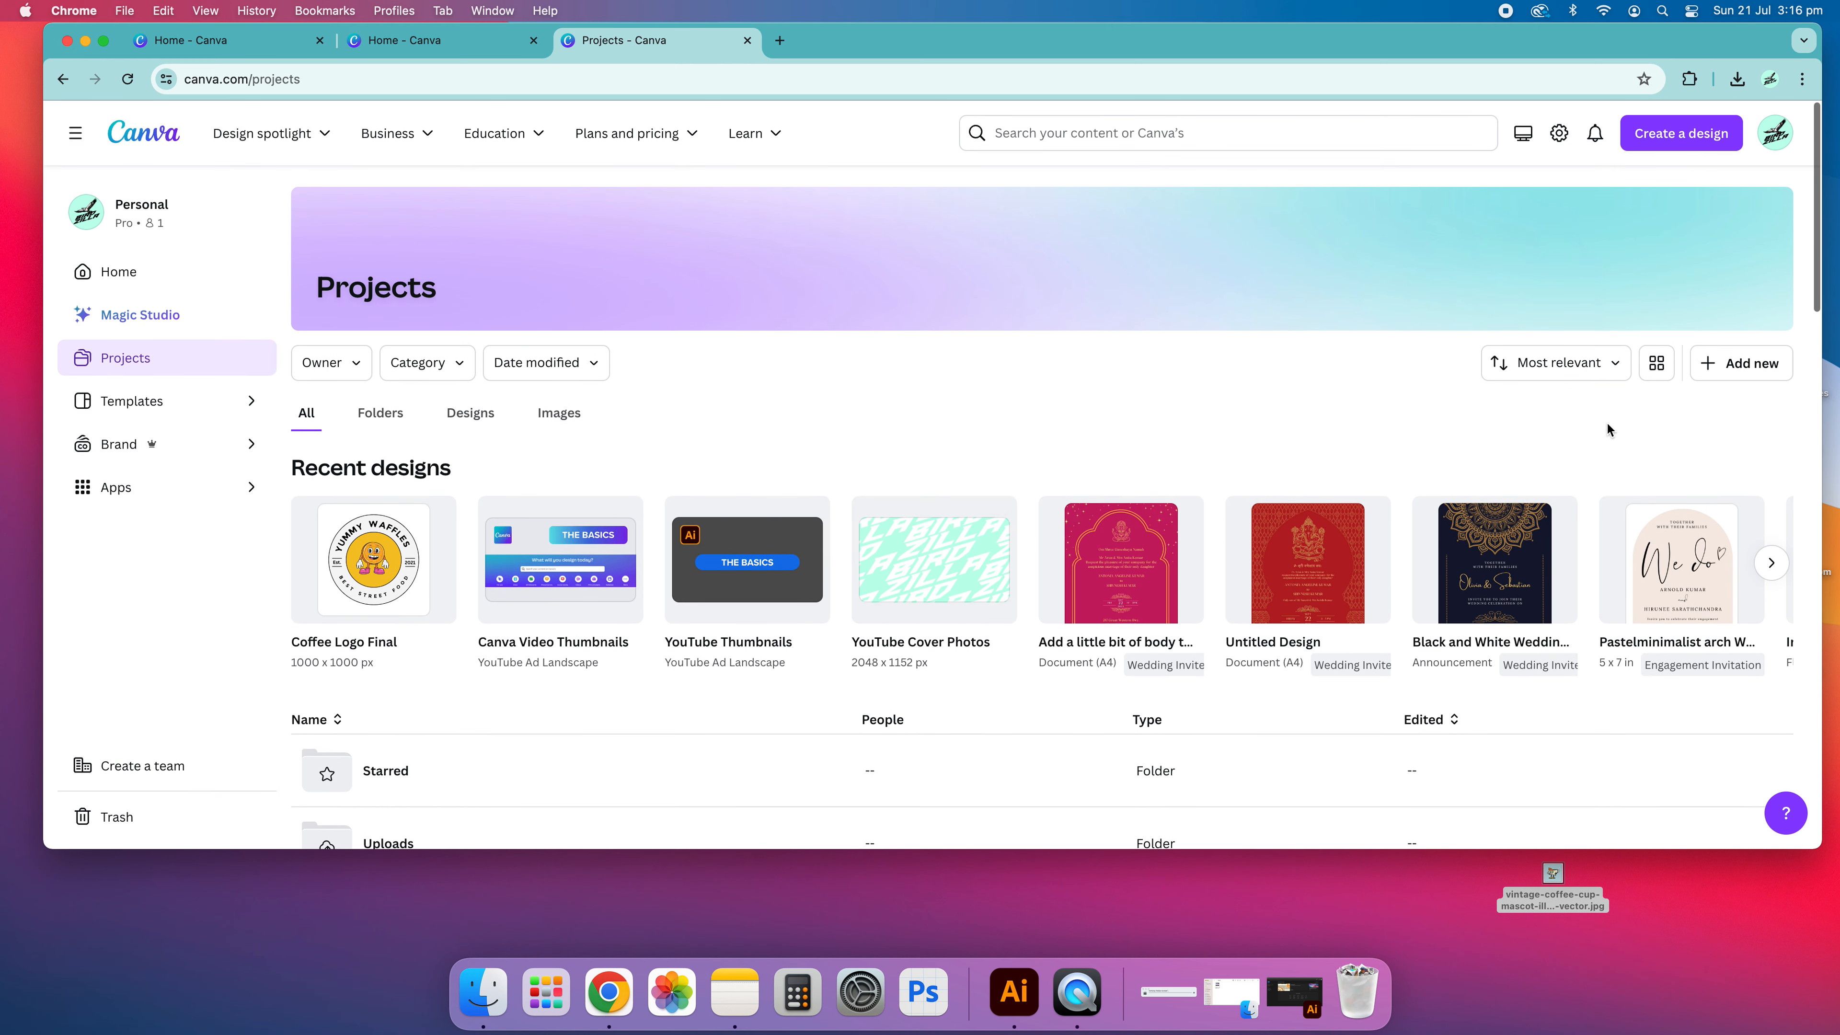
# - Create a new project folder named "Coffee Logo" without sharing it with anyone
pyautogui.click(1719, 369)
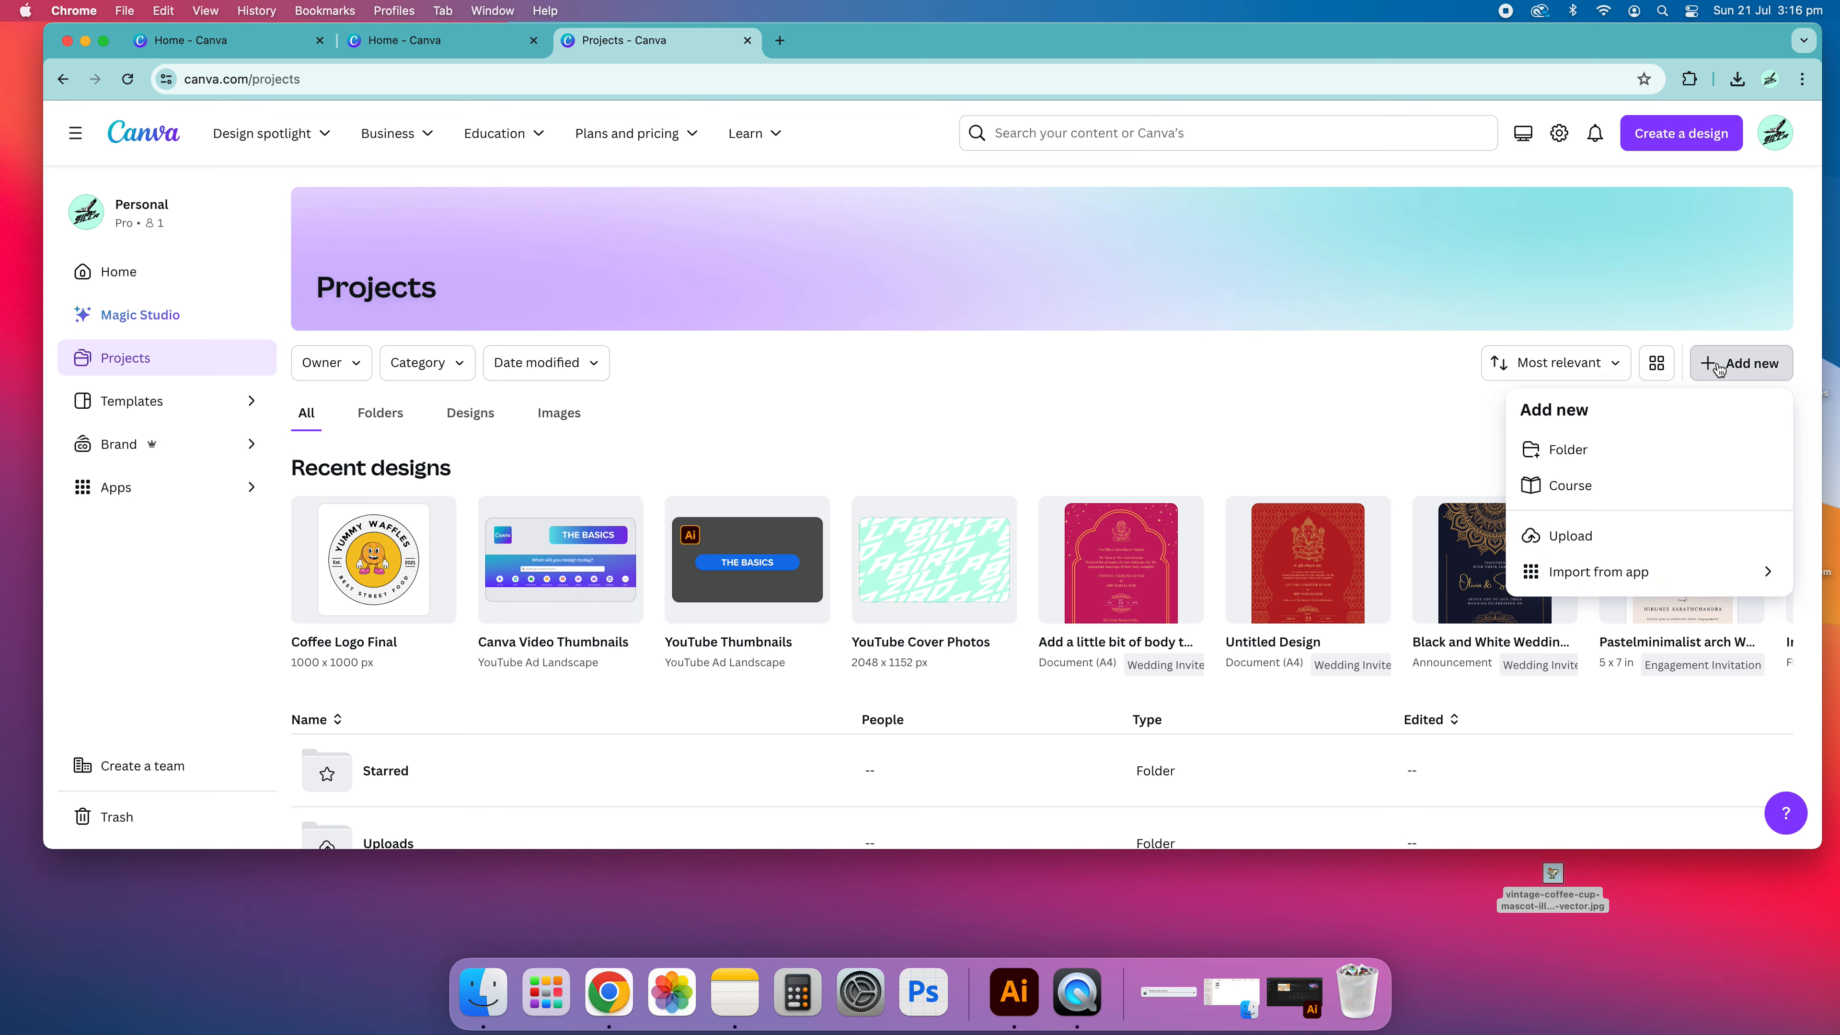
pyautogui.click(1587, 451)
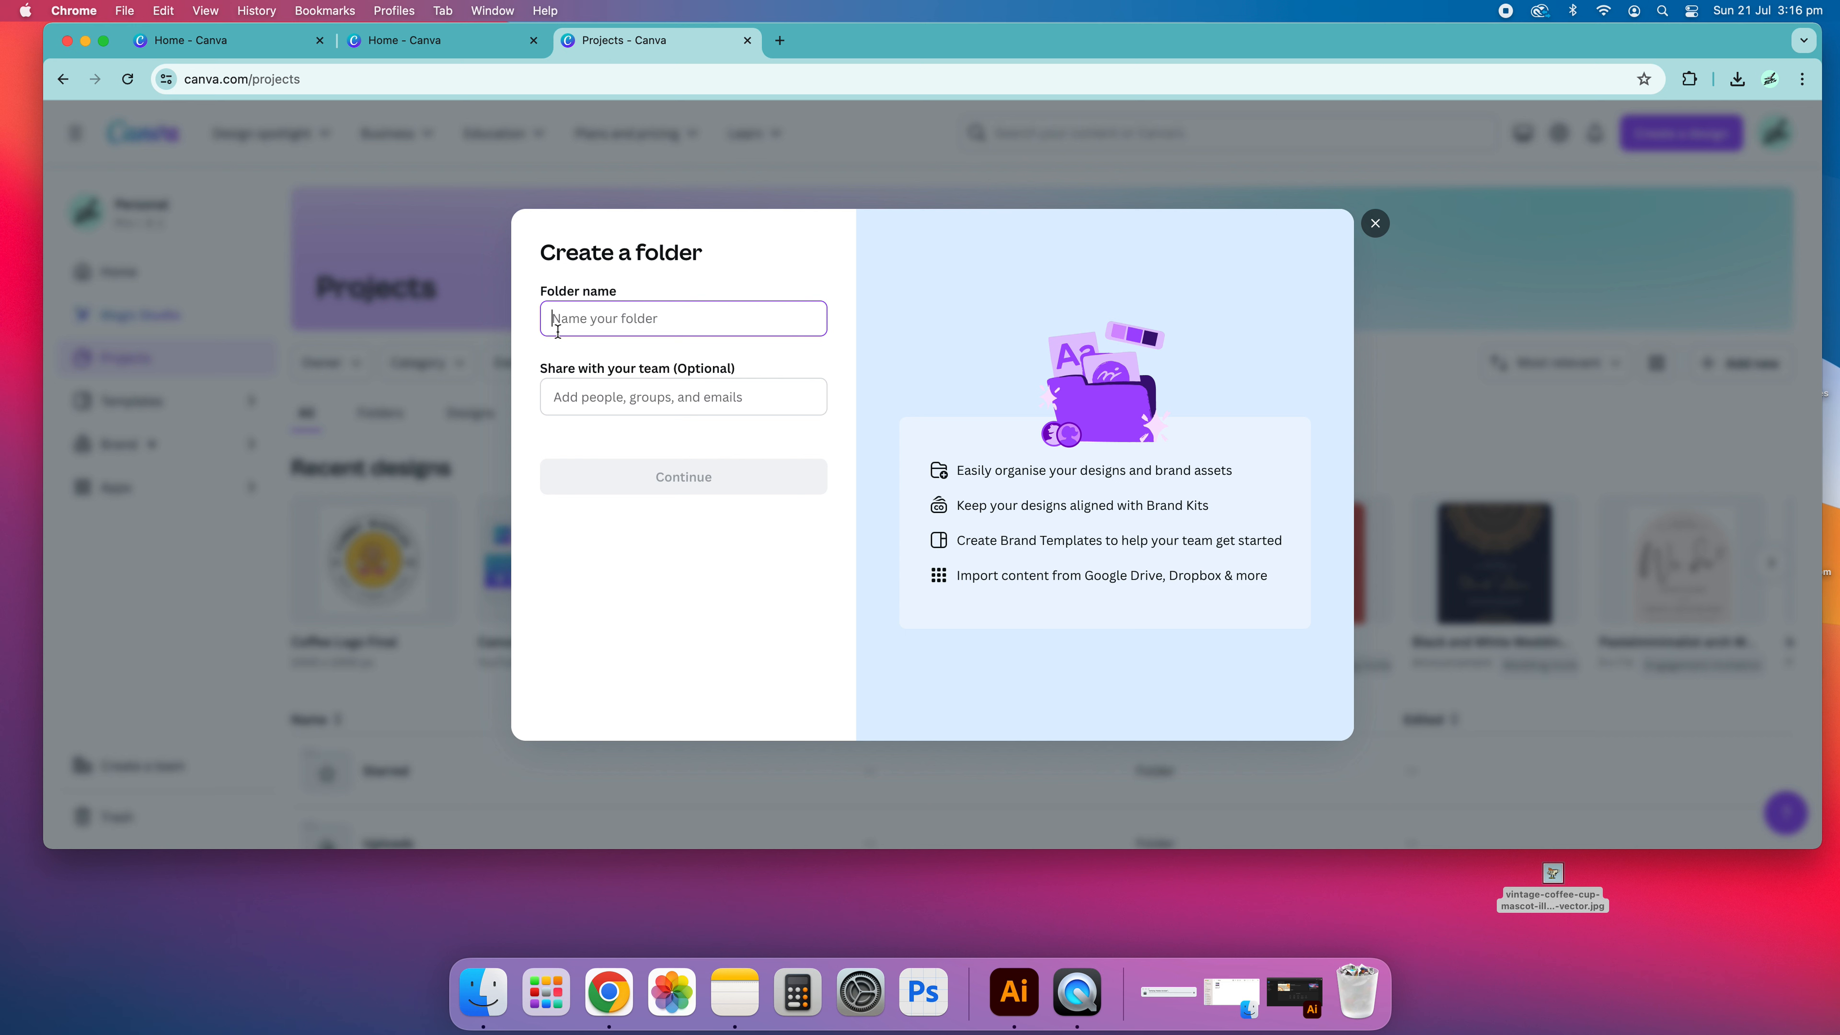
pyautogui.write('A')
pyautogui.press('BackSpace')
pyautogui.write('Coffee Logo')
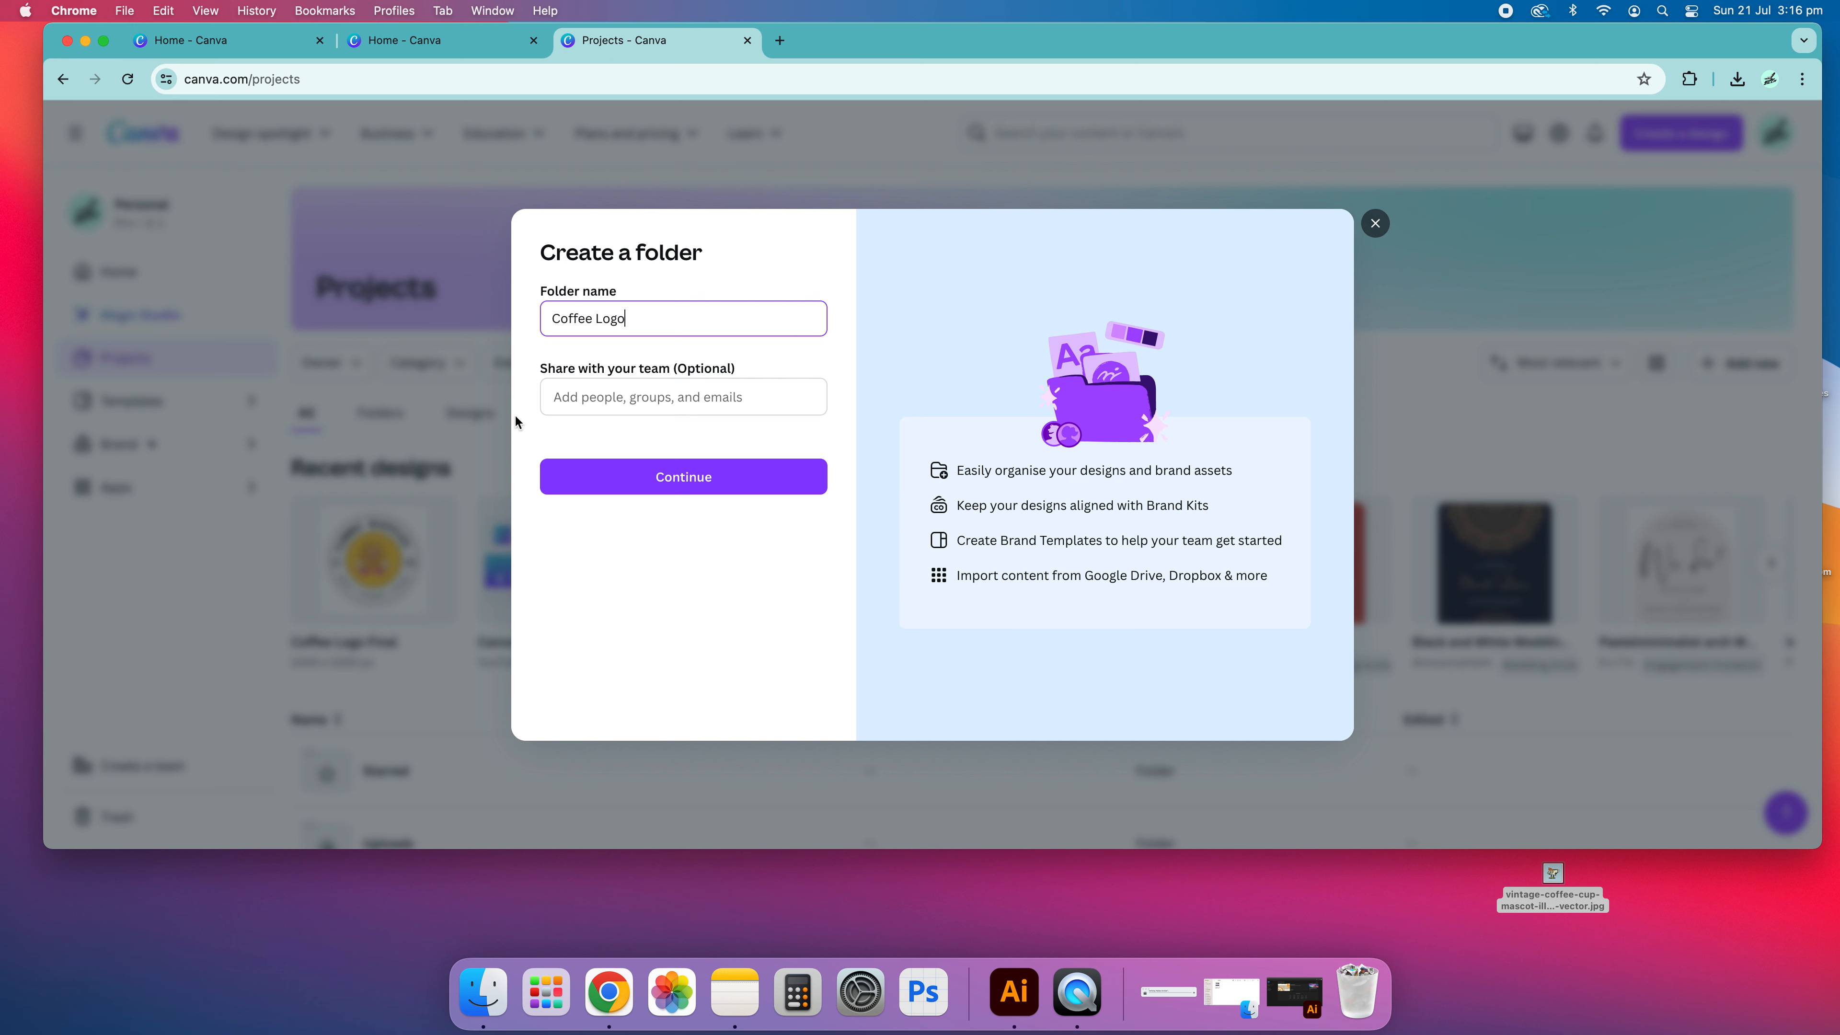
pyautogui.click(686, 486)
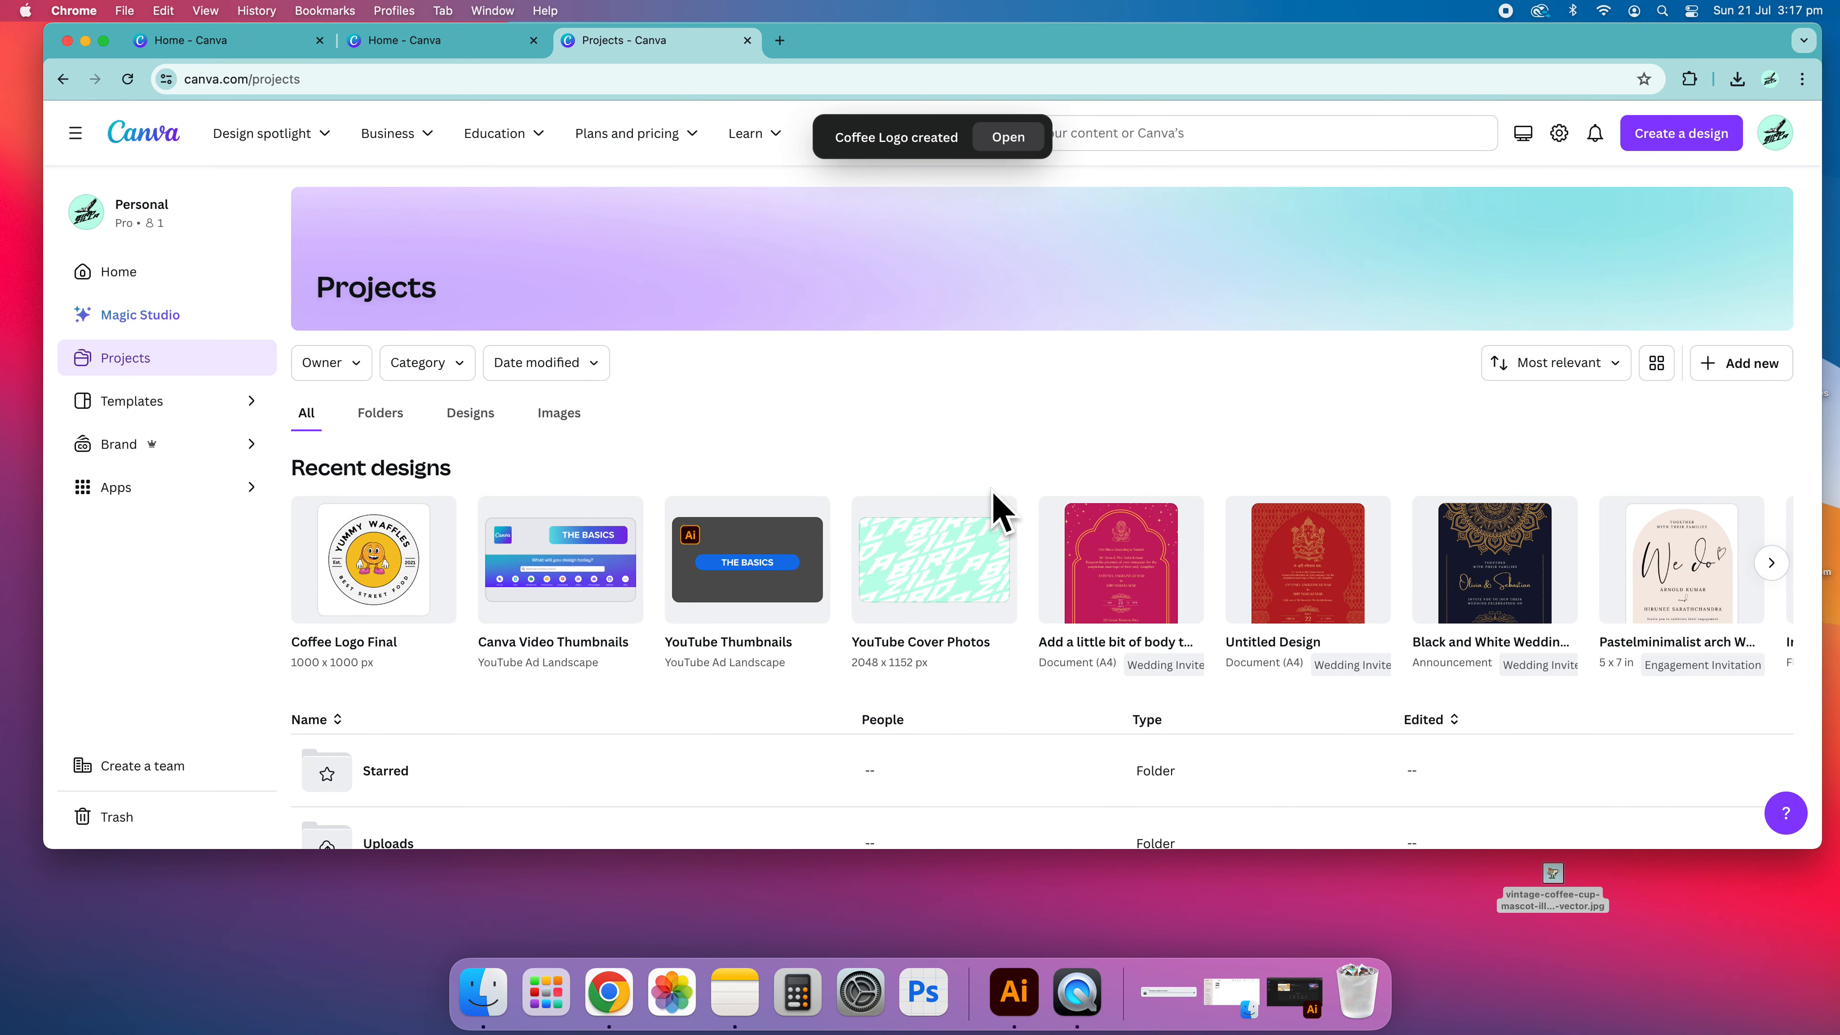
# - Move the Coffee Logo Final design from the recent designs into the Coffee Logo folder and open that folder
pyautogui.scroll(-5, 954, 485)
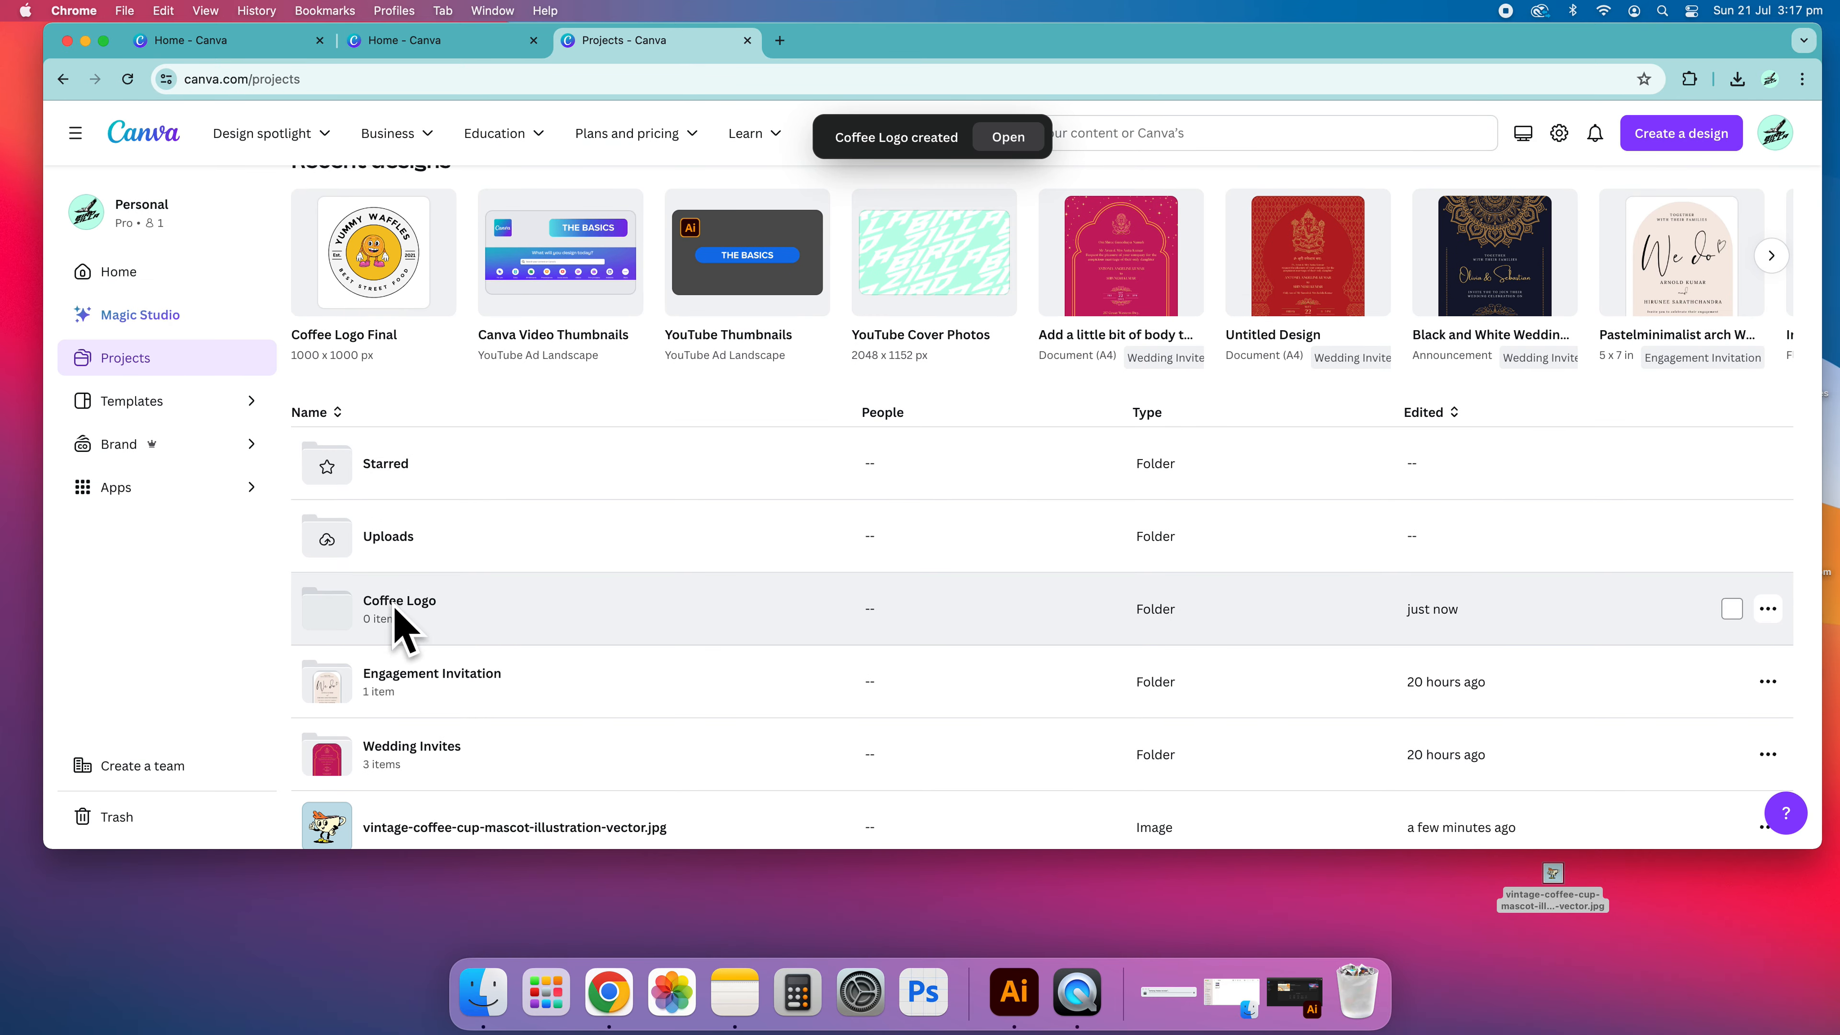
pyautogui.scroll(1, 397, 608)
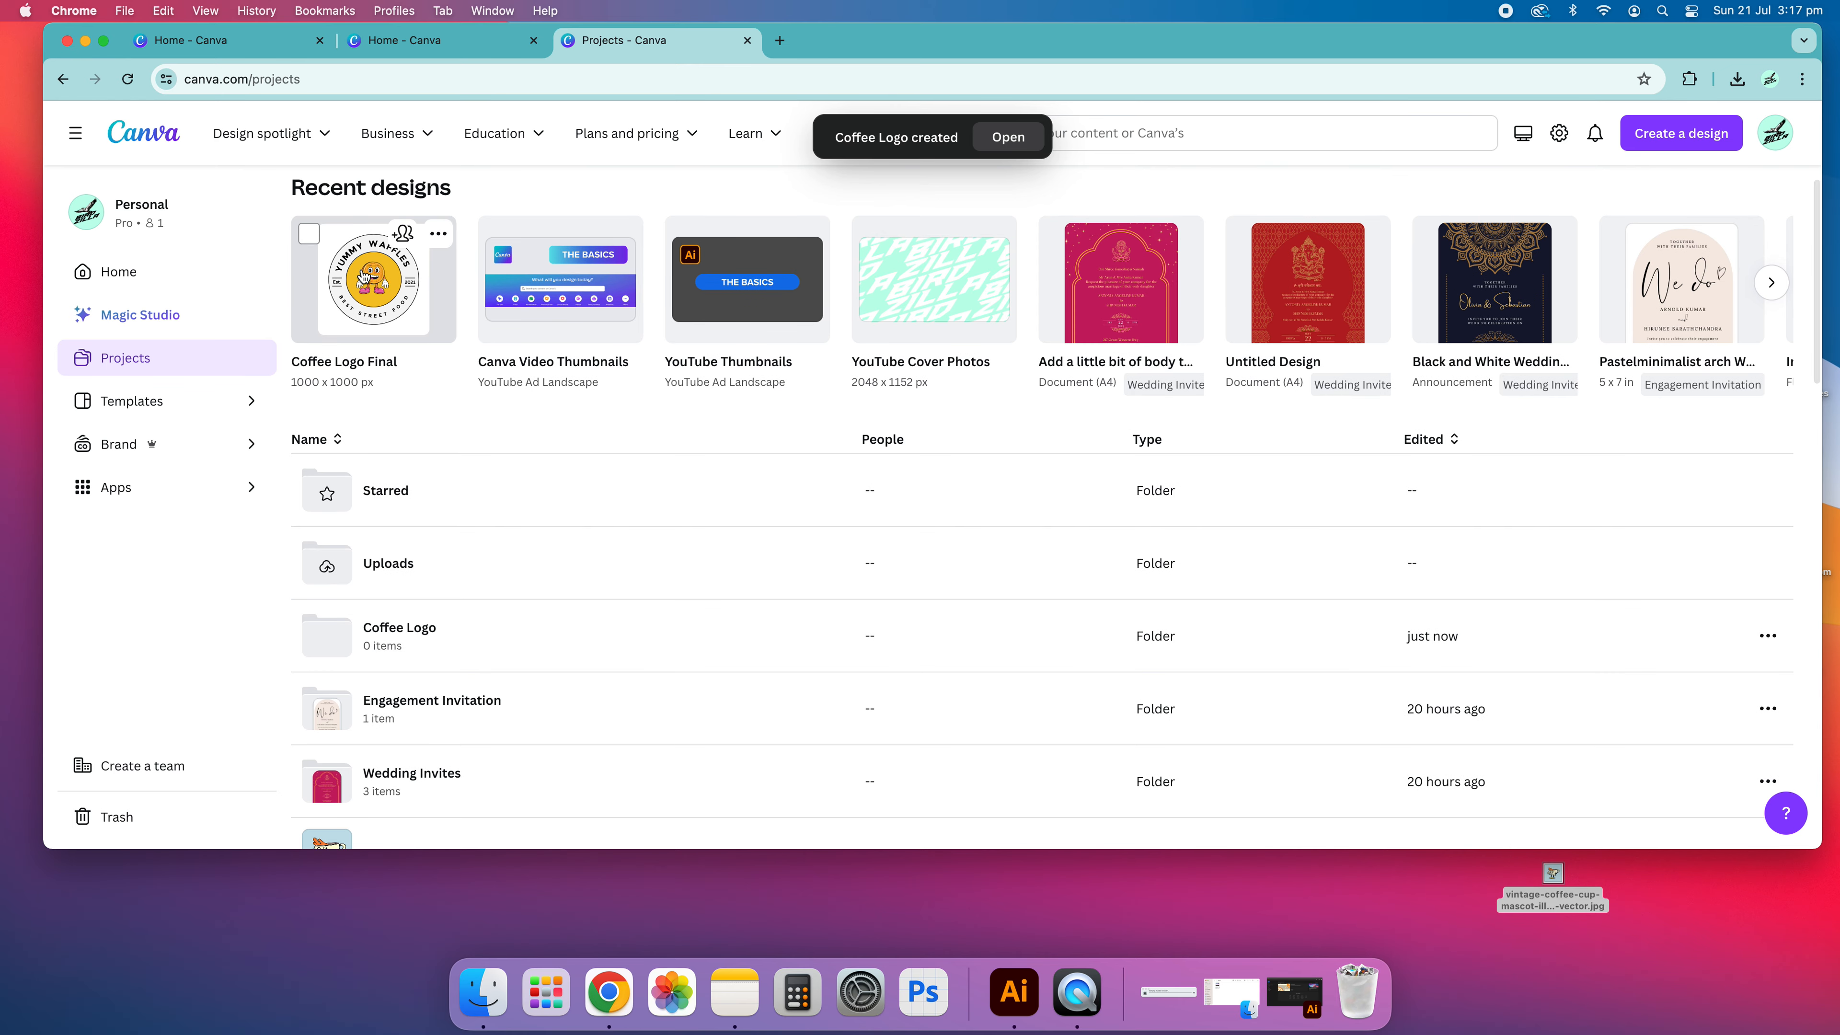
pyautogui.moveTo(373, 278)
pyautogui.mouseDown()
pyautogui.moveTo(430, 416)
pyautogui.moveTo(438, 594)
pyautogui.moveTo(391, 700)
pyautogui.moveTo(395, 247)
pyautogui.moveTo(391, 269)
pyautogui.mouseUp()
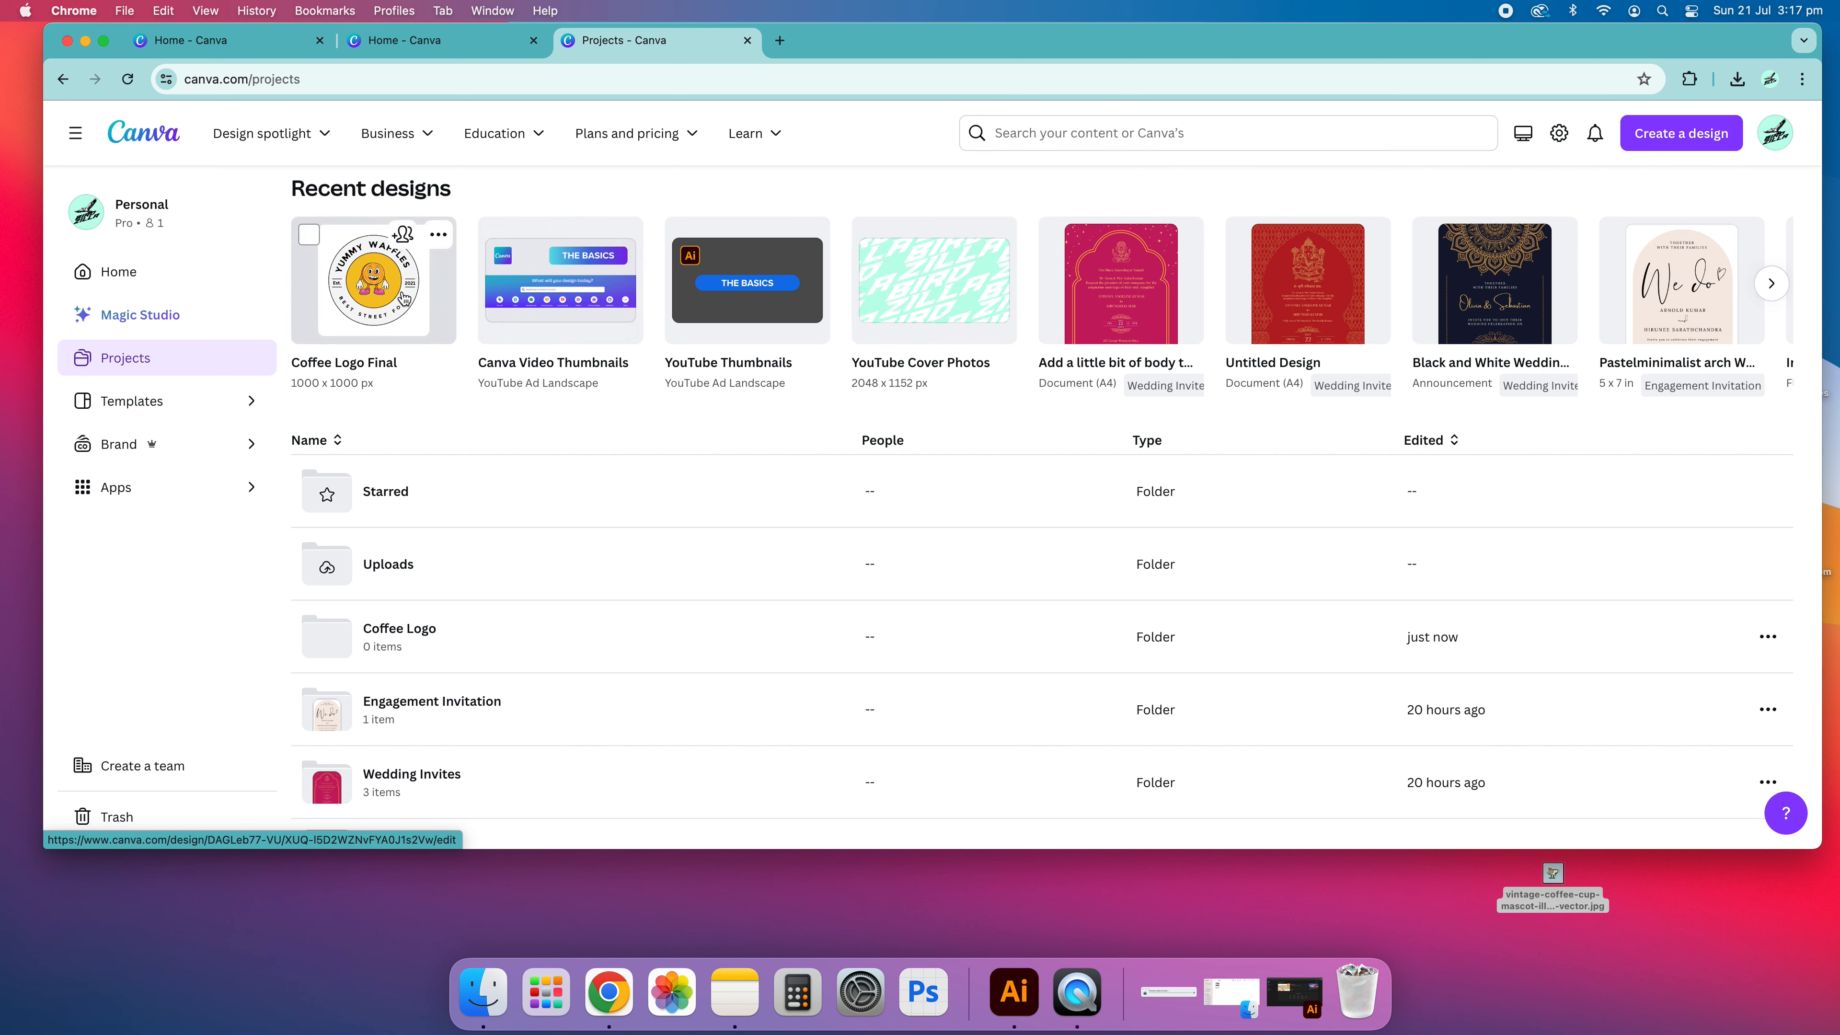
pyautogui.moveTo(338, 286); pyautogui.dragTo(833, 346)
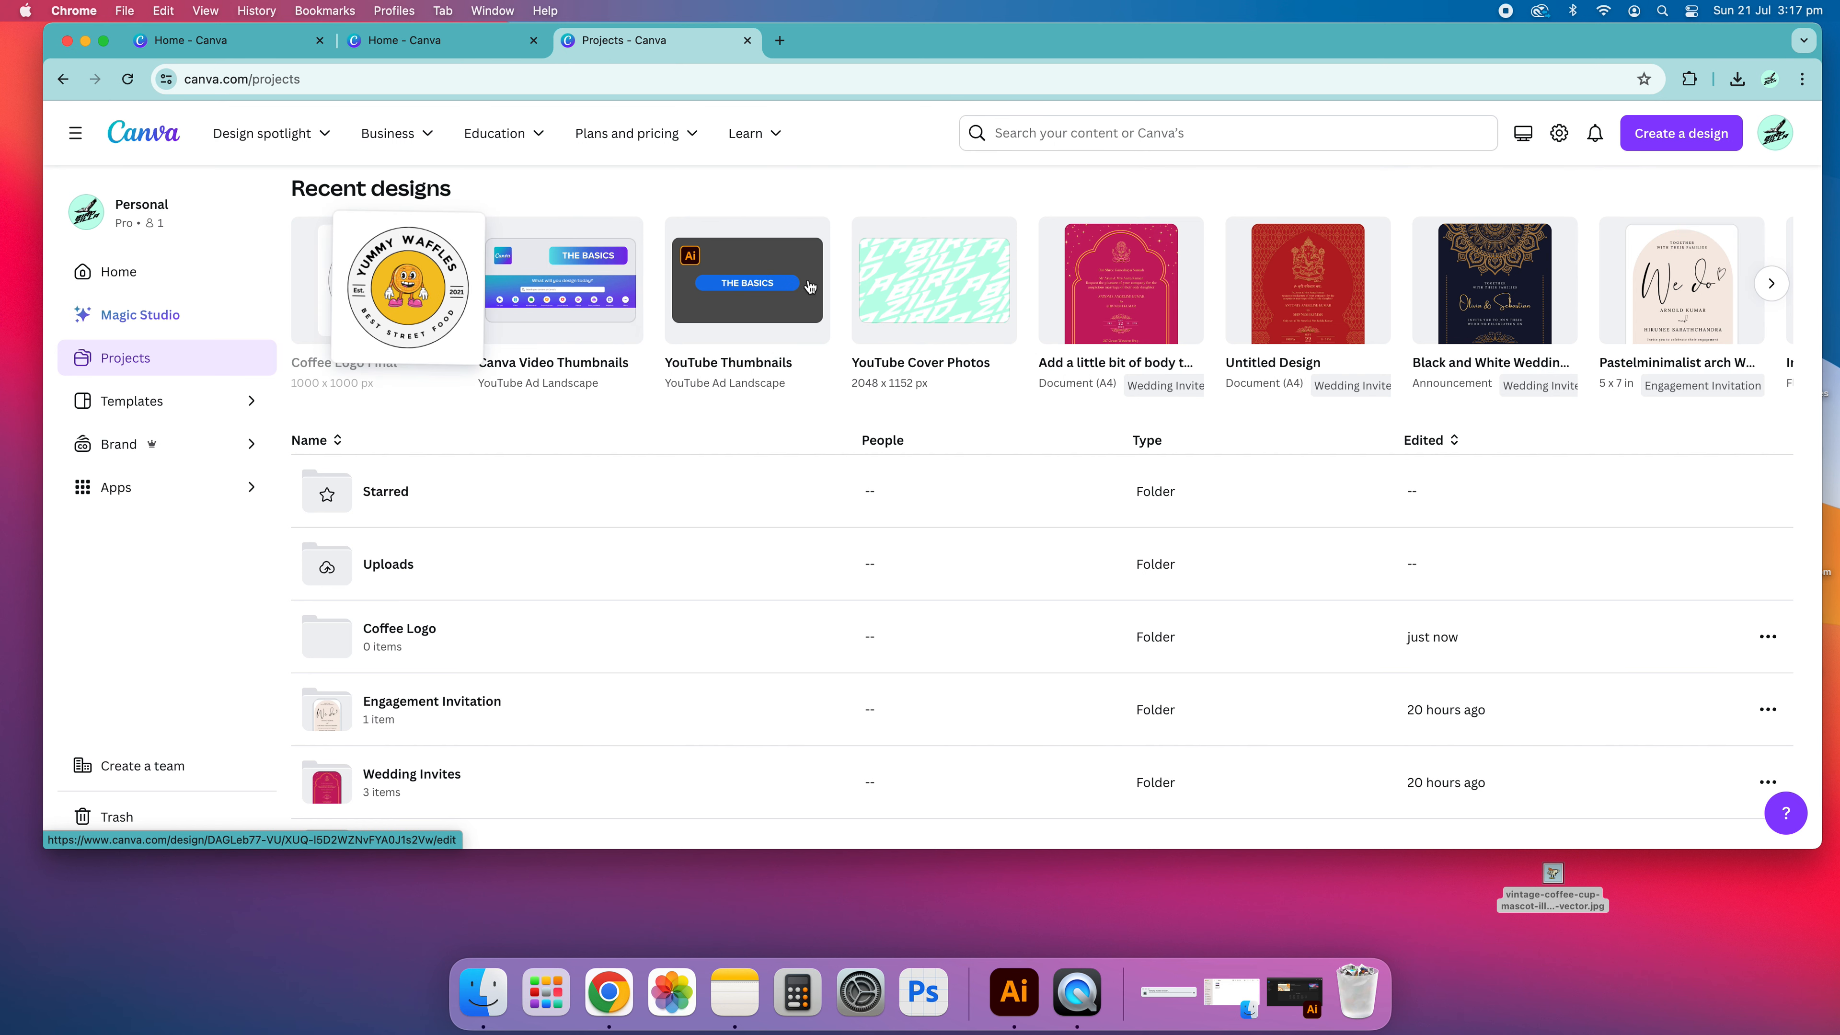
pyautogui.moveTo(373, 322); pyautogui.dragTo(580, 485)
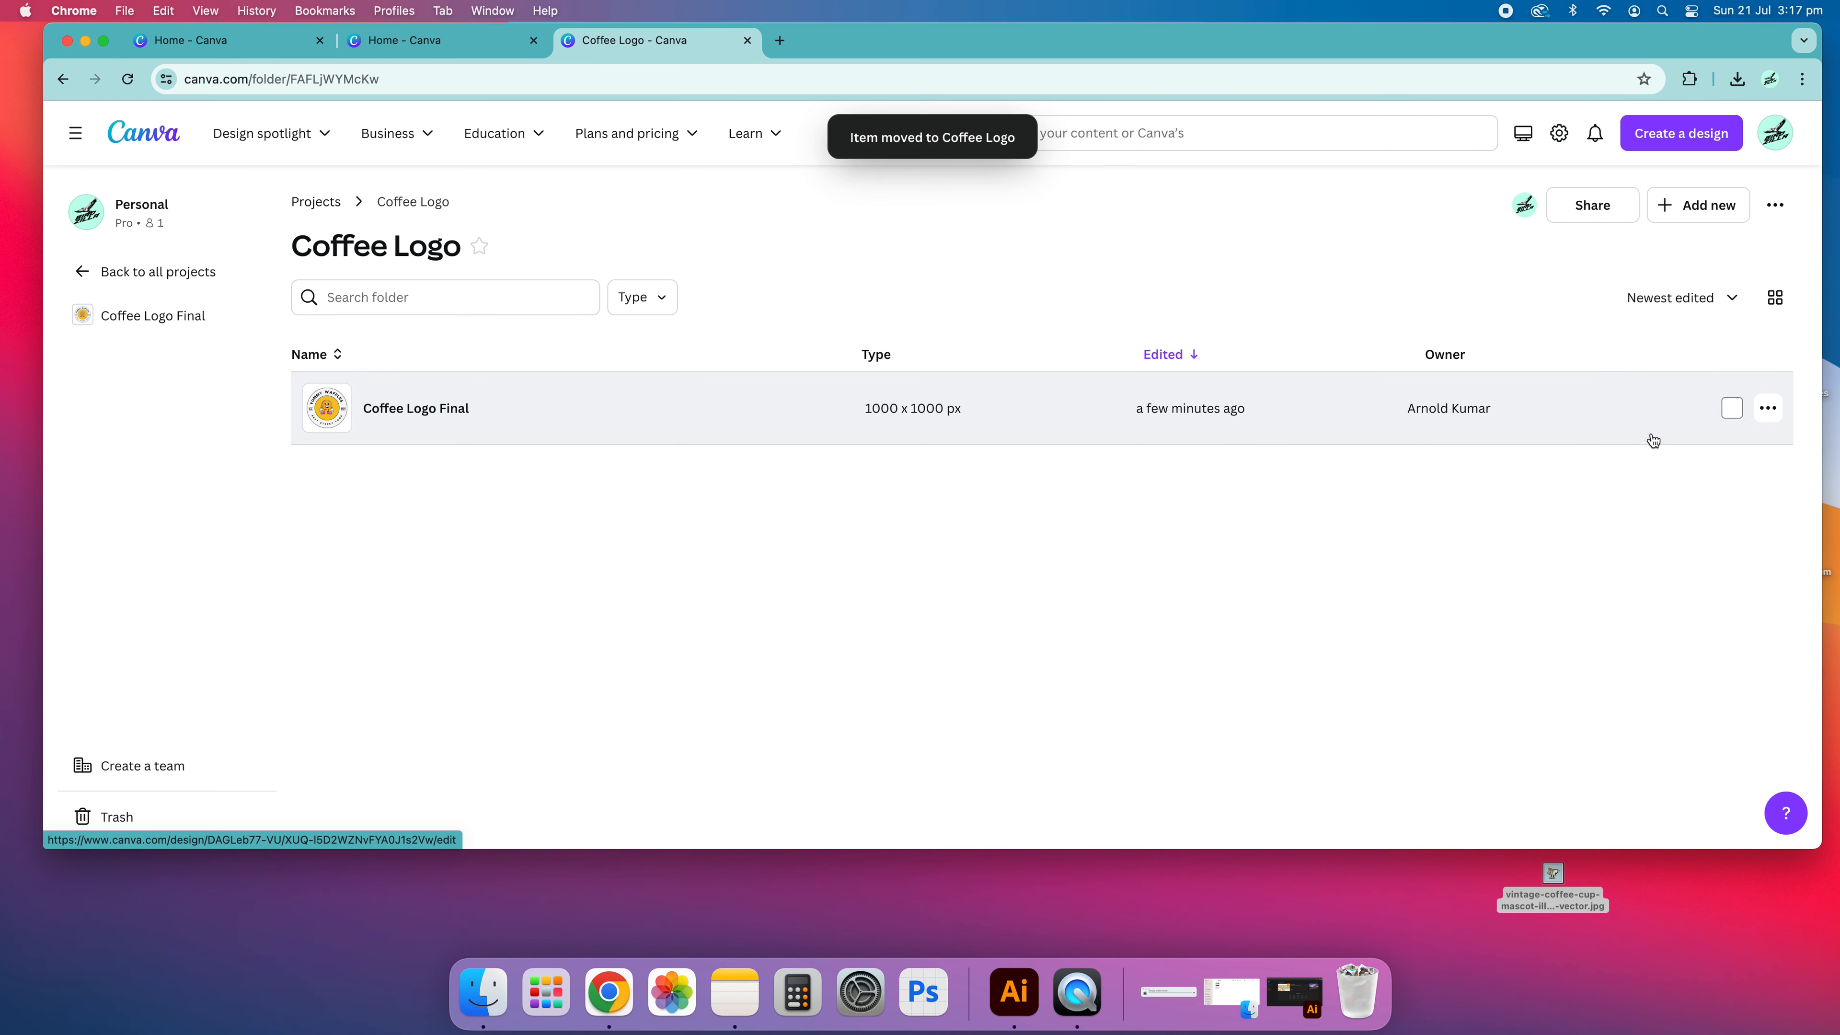
# - Review the actions available for the Coffee Logo Final design and make a copy of it in the same folder
pyautogui.click(1768, 407)
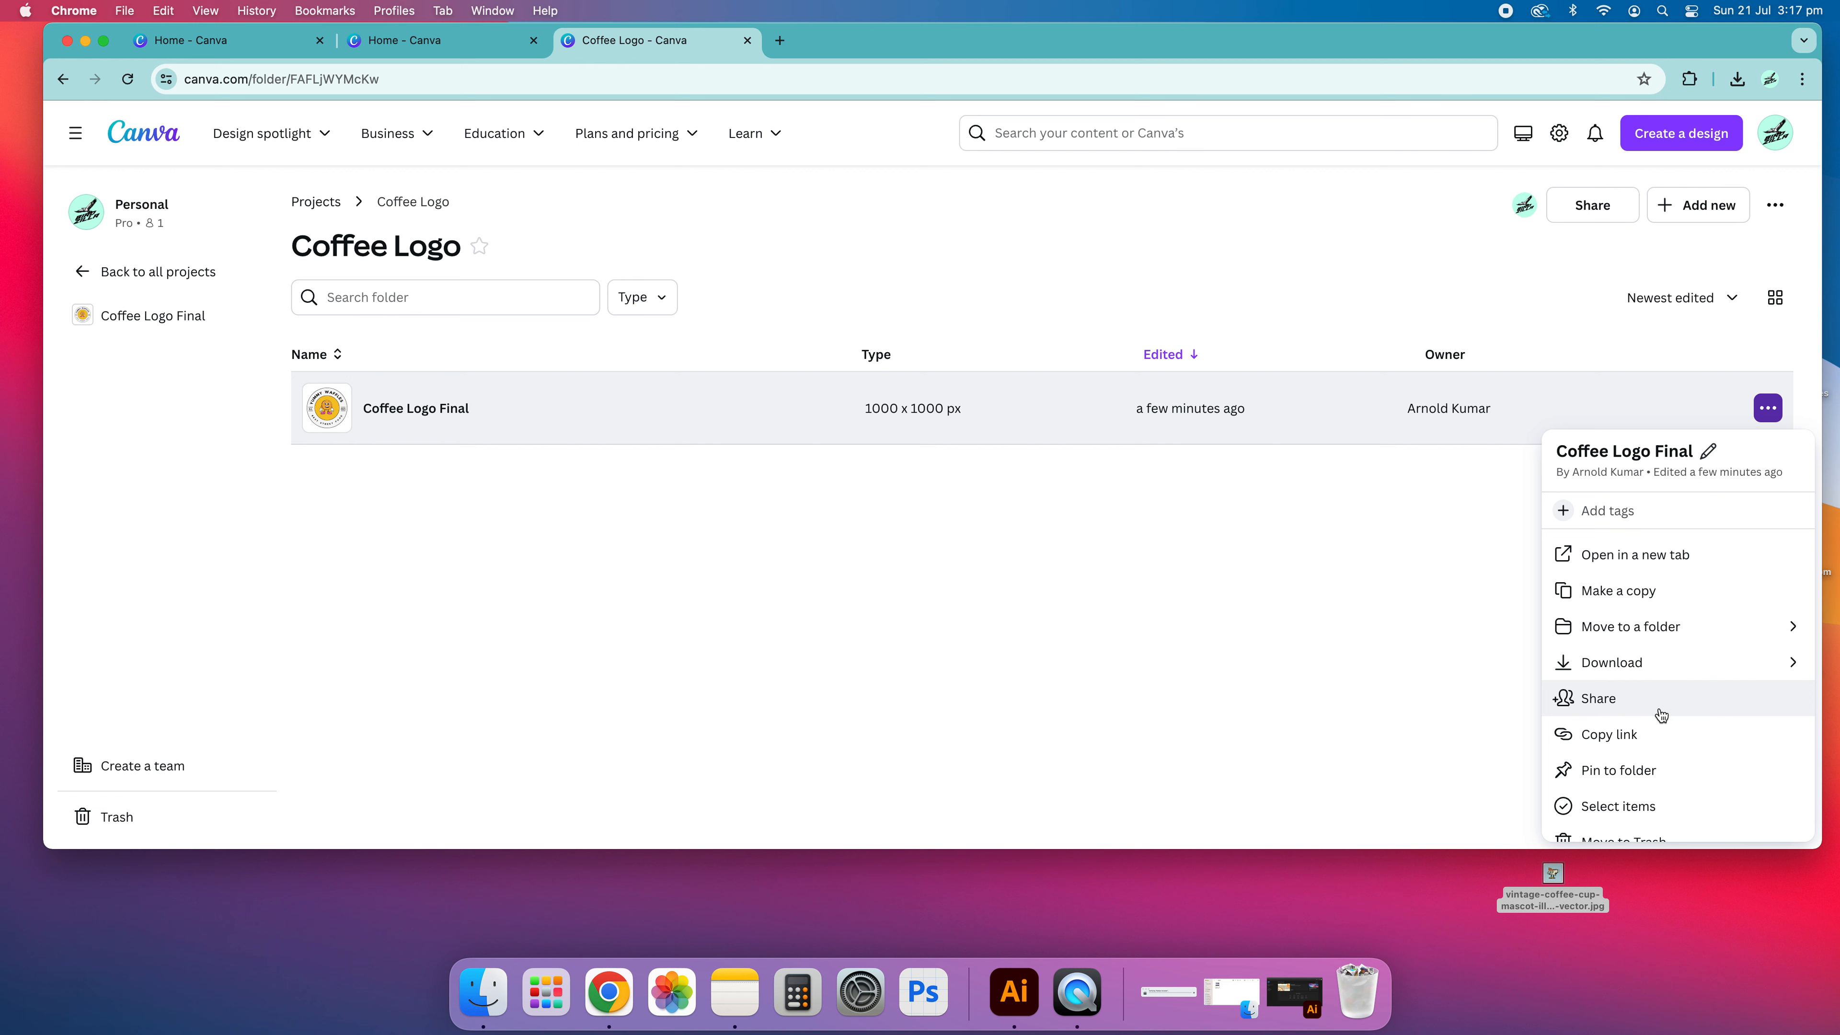
pyautogui.scroll(-2, 1661, 715)
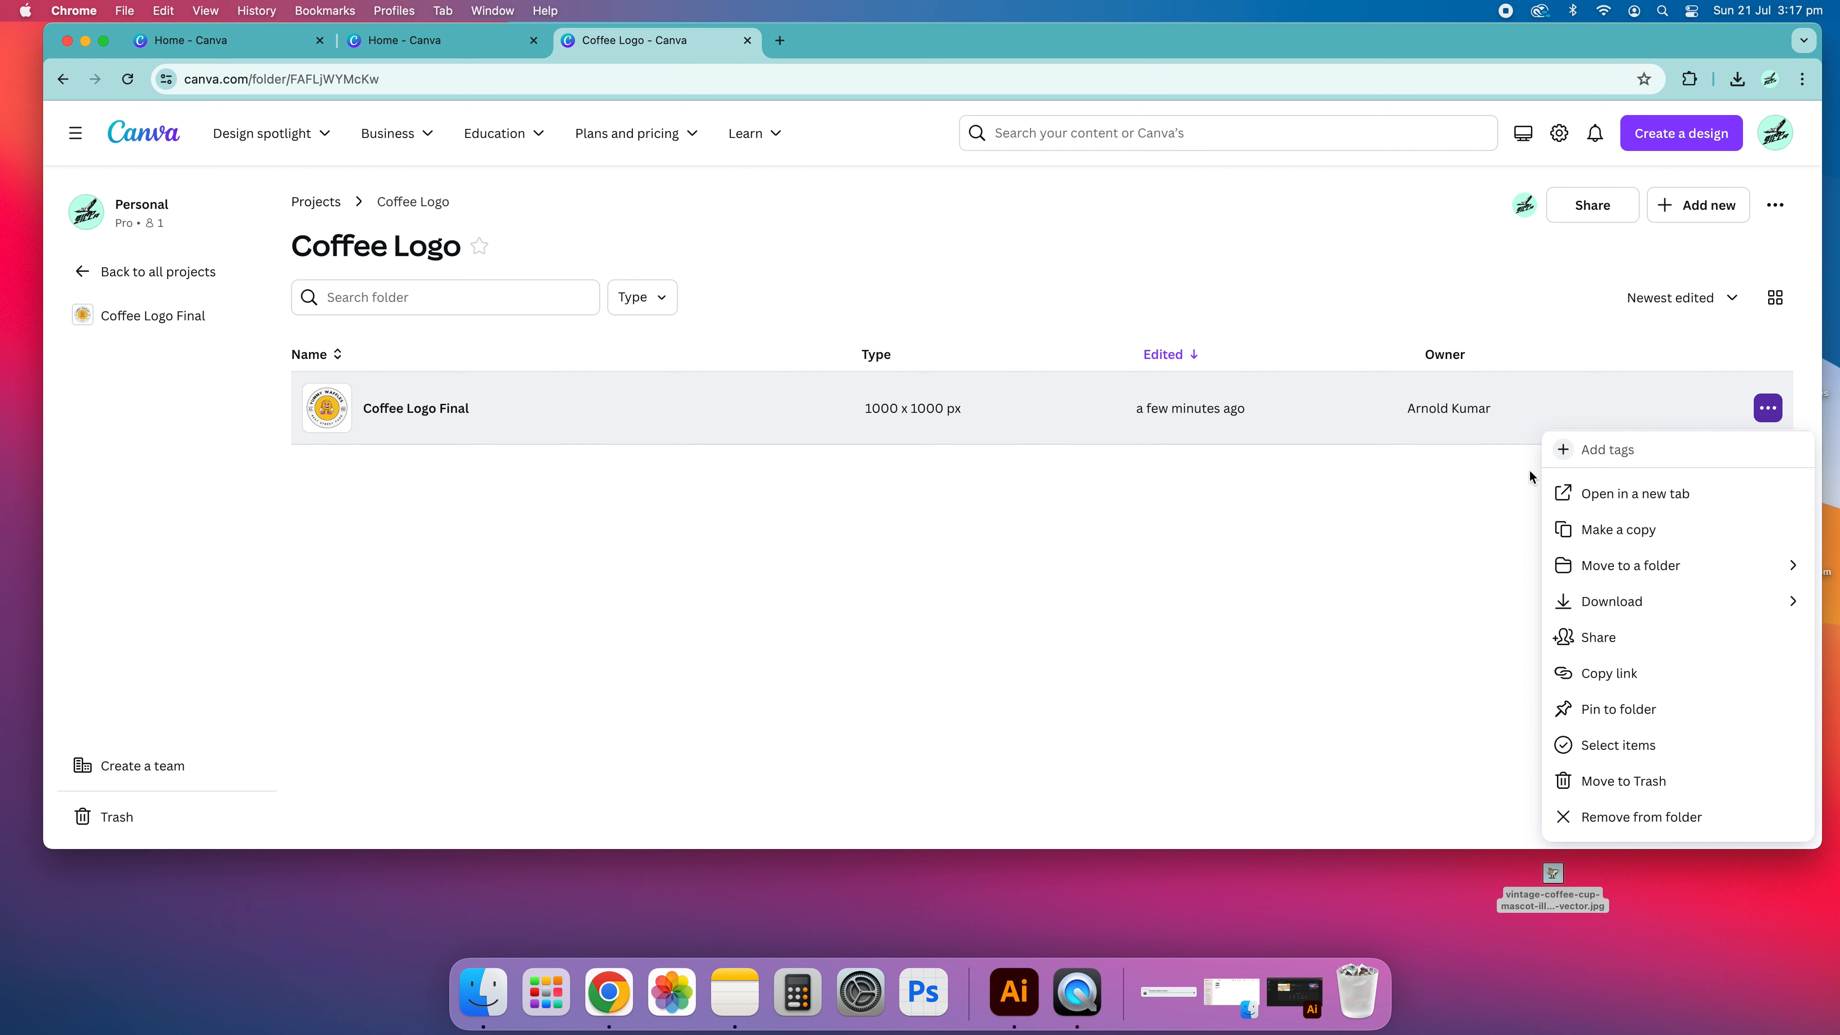
pyautogui.scroll(2, 1648, 642)
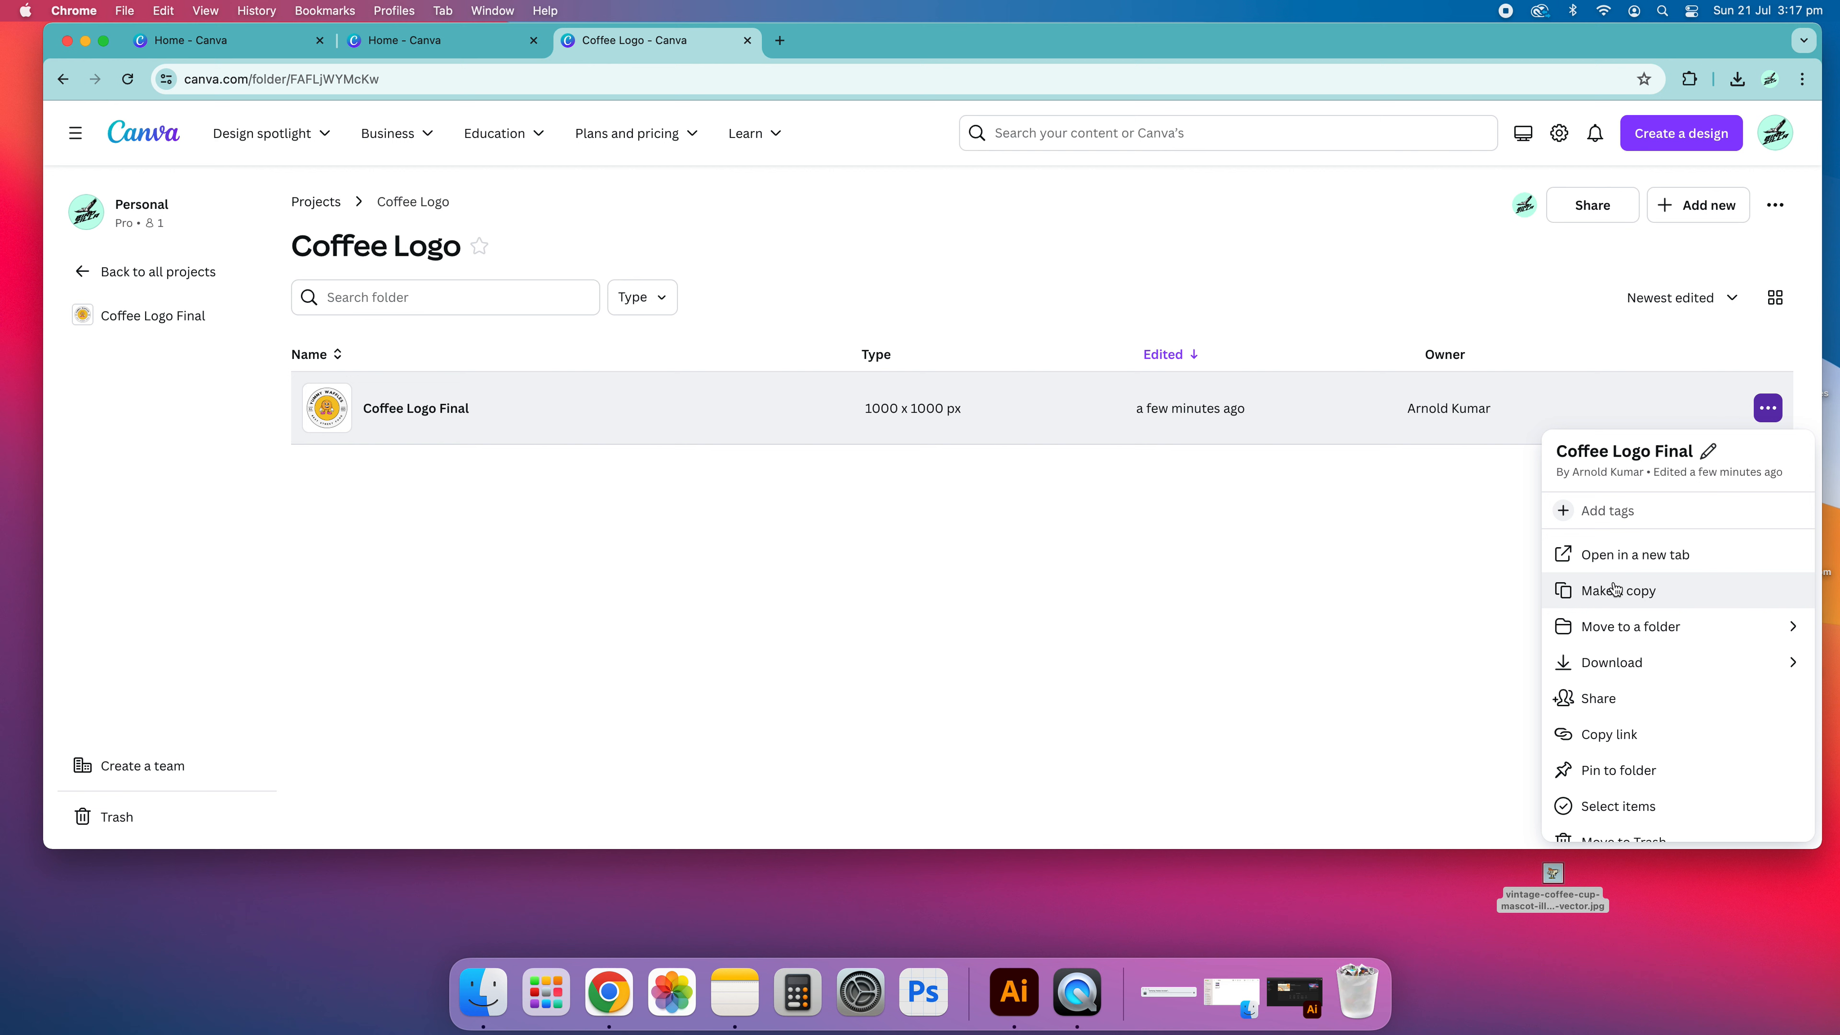
pyautogui.click(1348, 580)
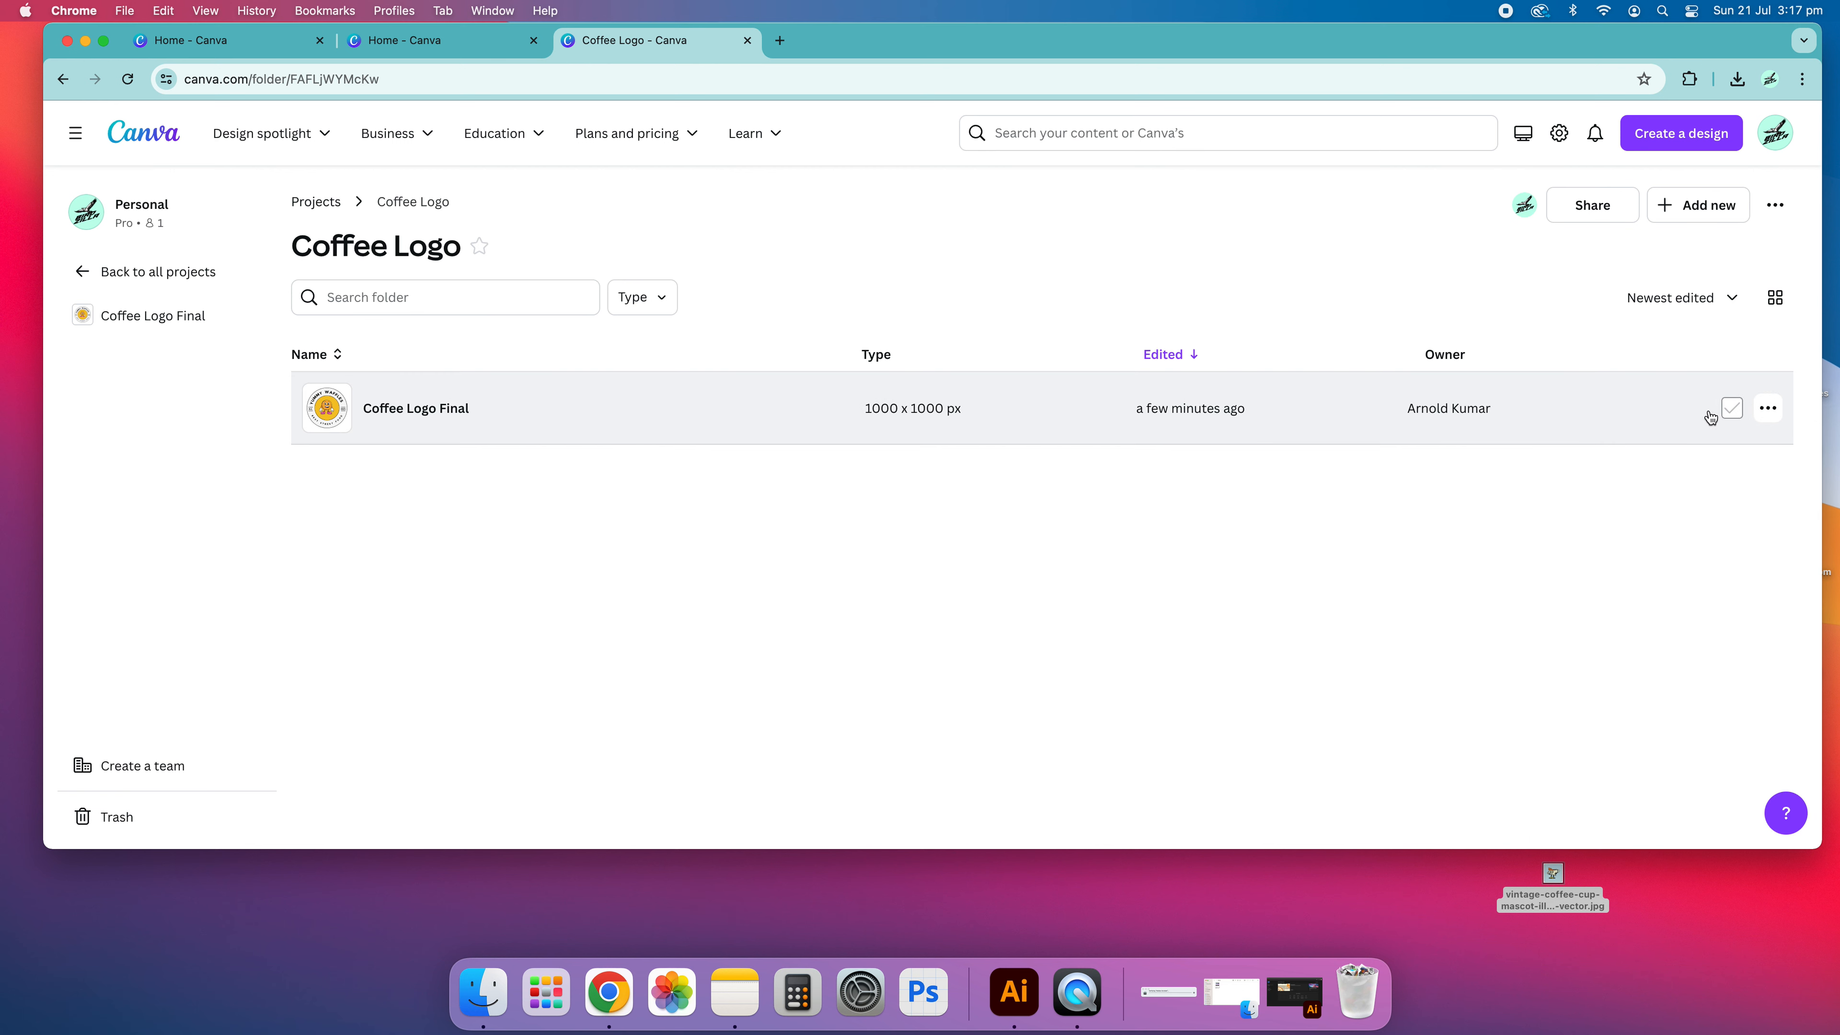
pyautogui.click(1767, 407)
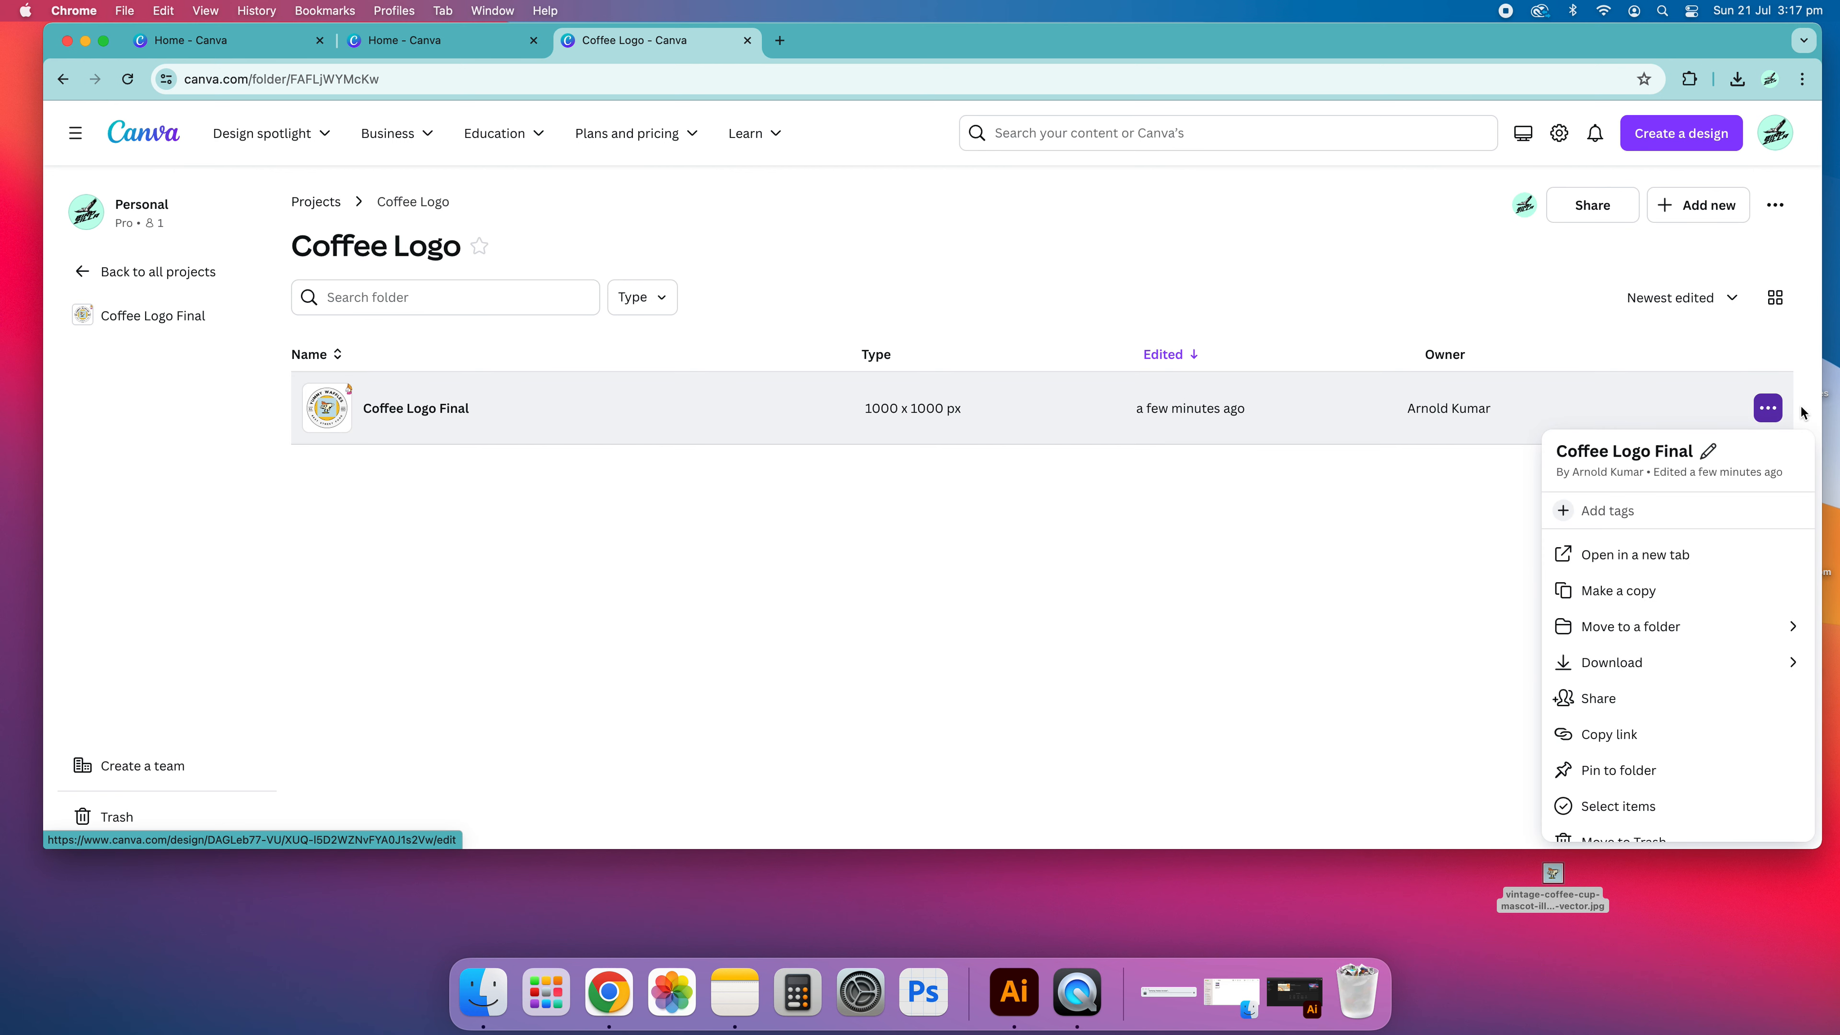
pyautogui.click(1630, 587)
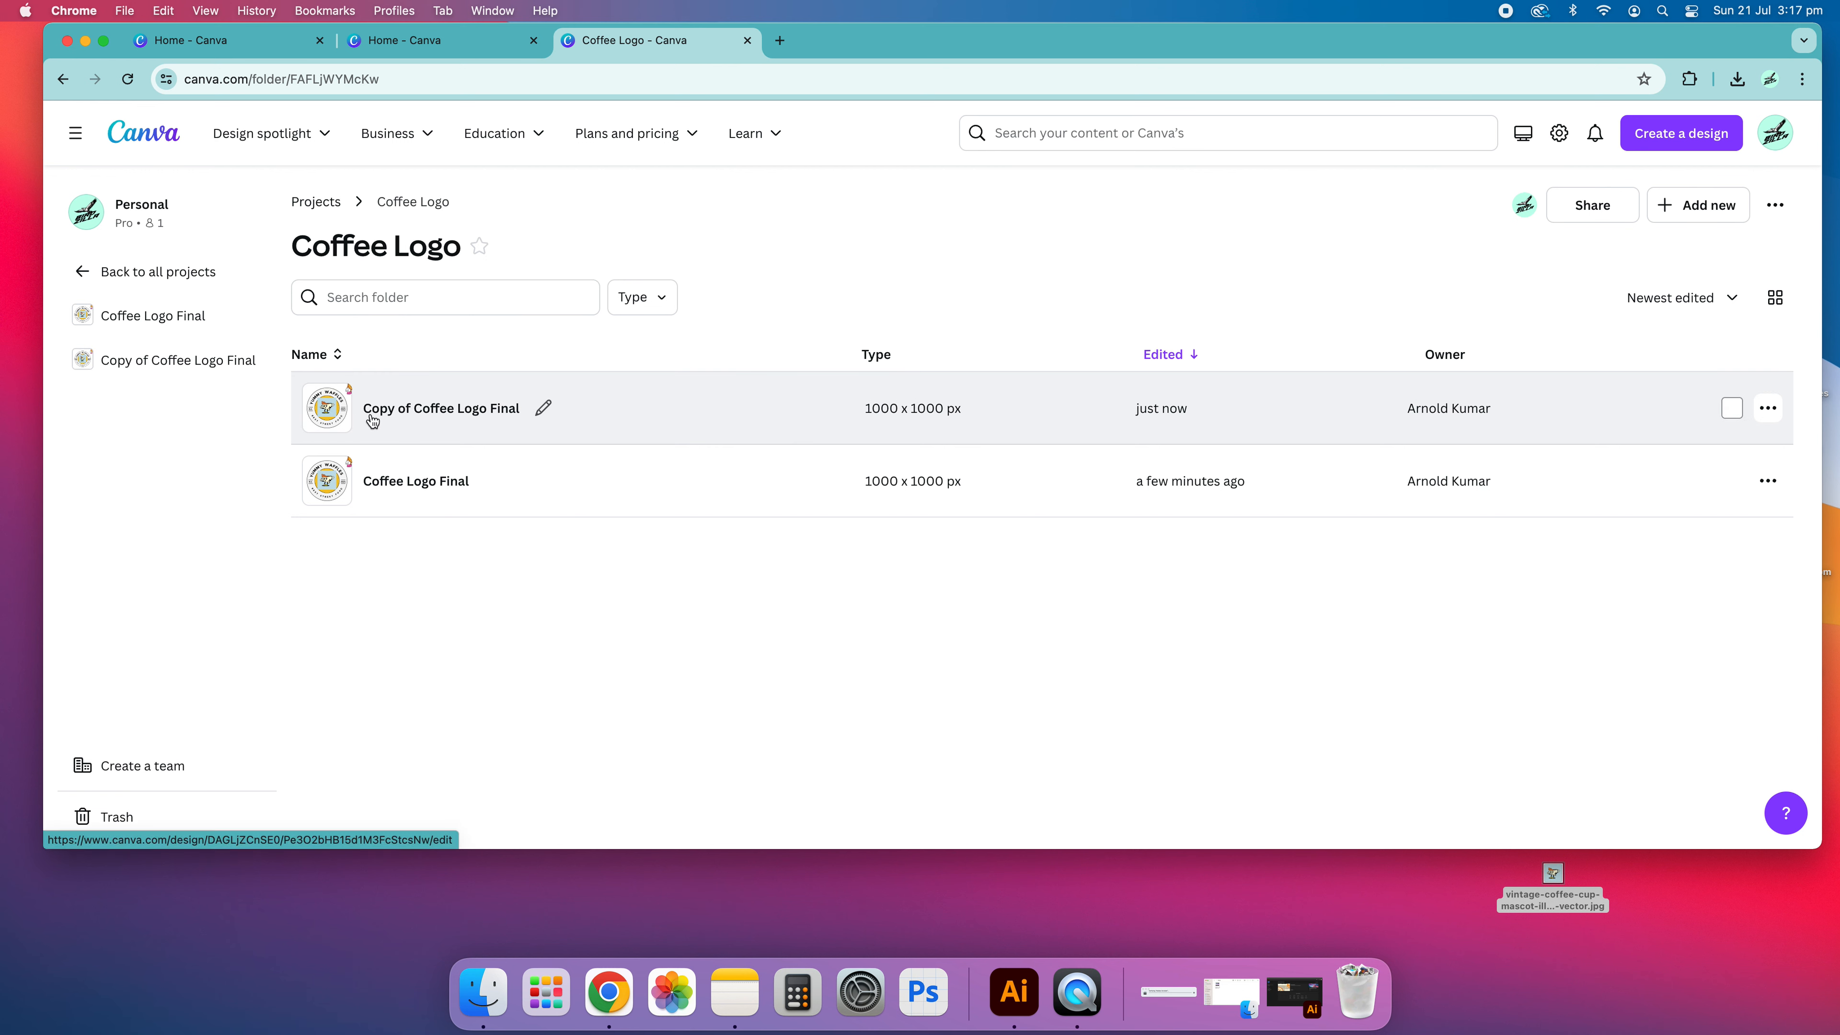
pyautogui.click(544, 410)
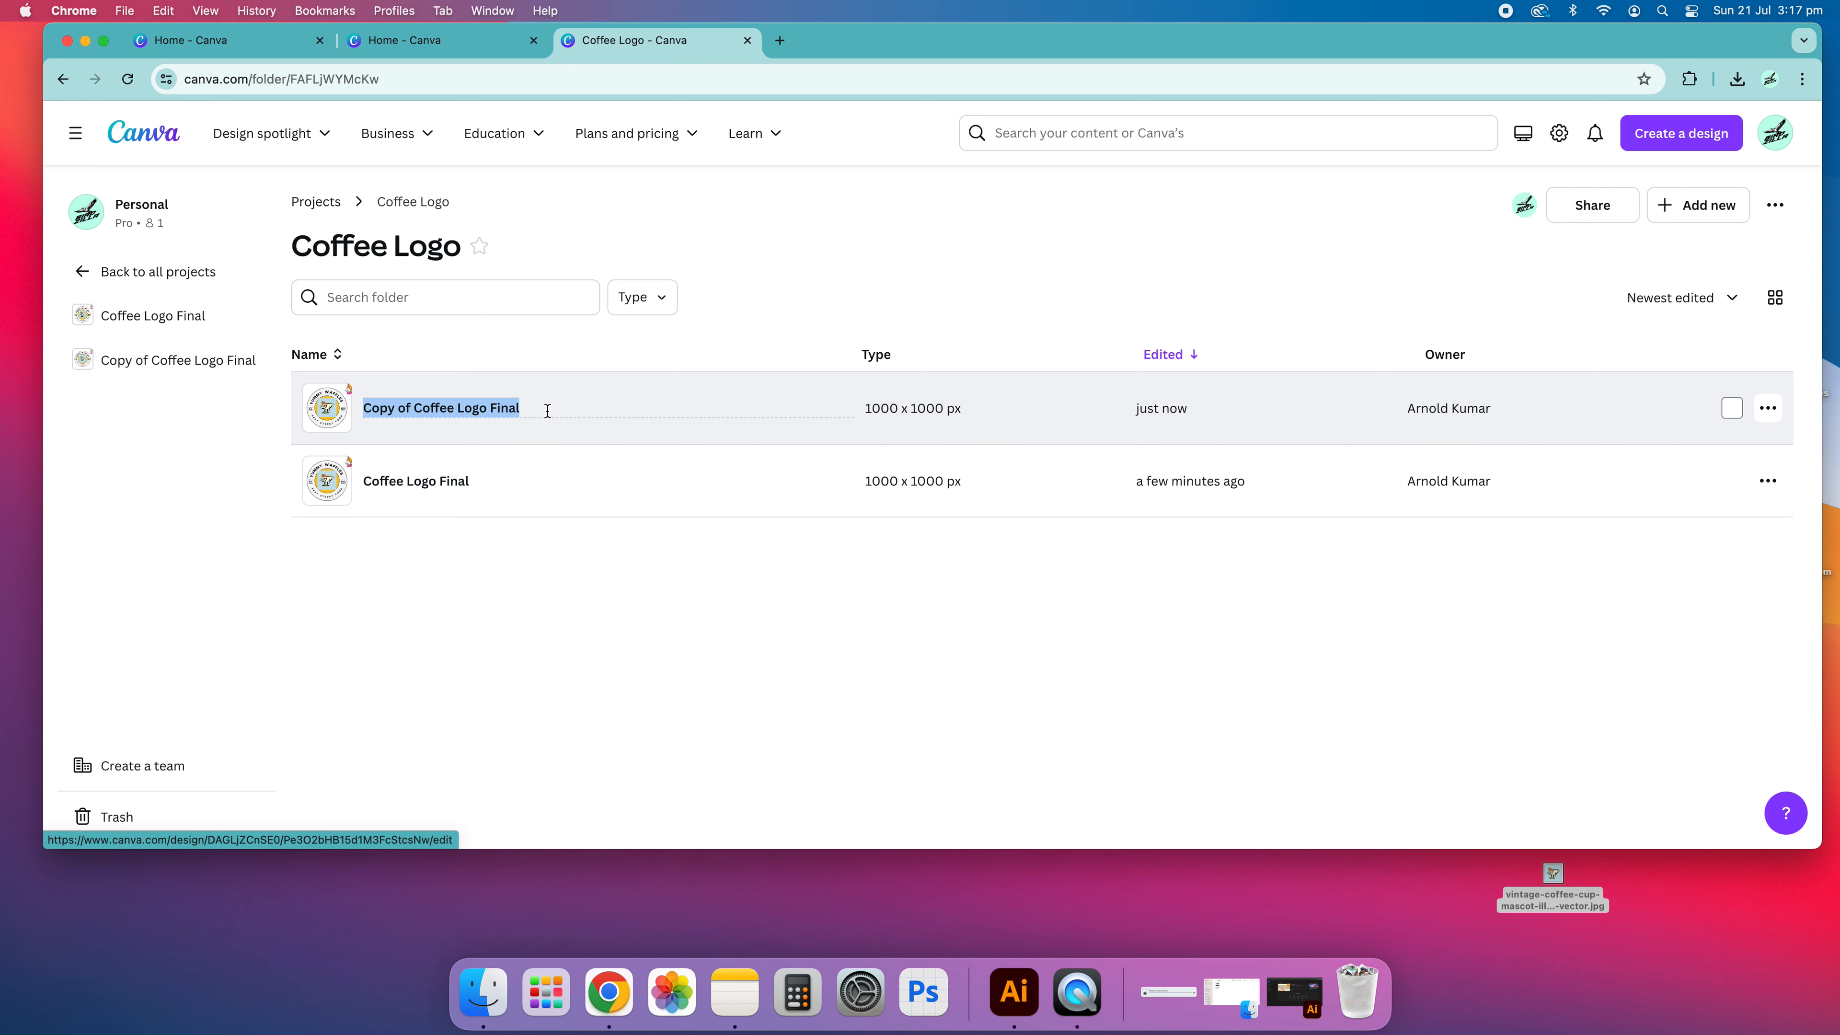
pyautogui.click(437, 408)
pyautogui.click(342, 416)
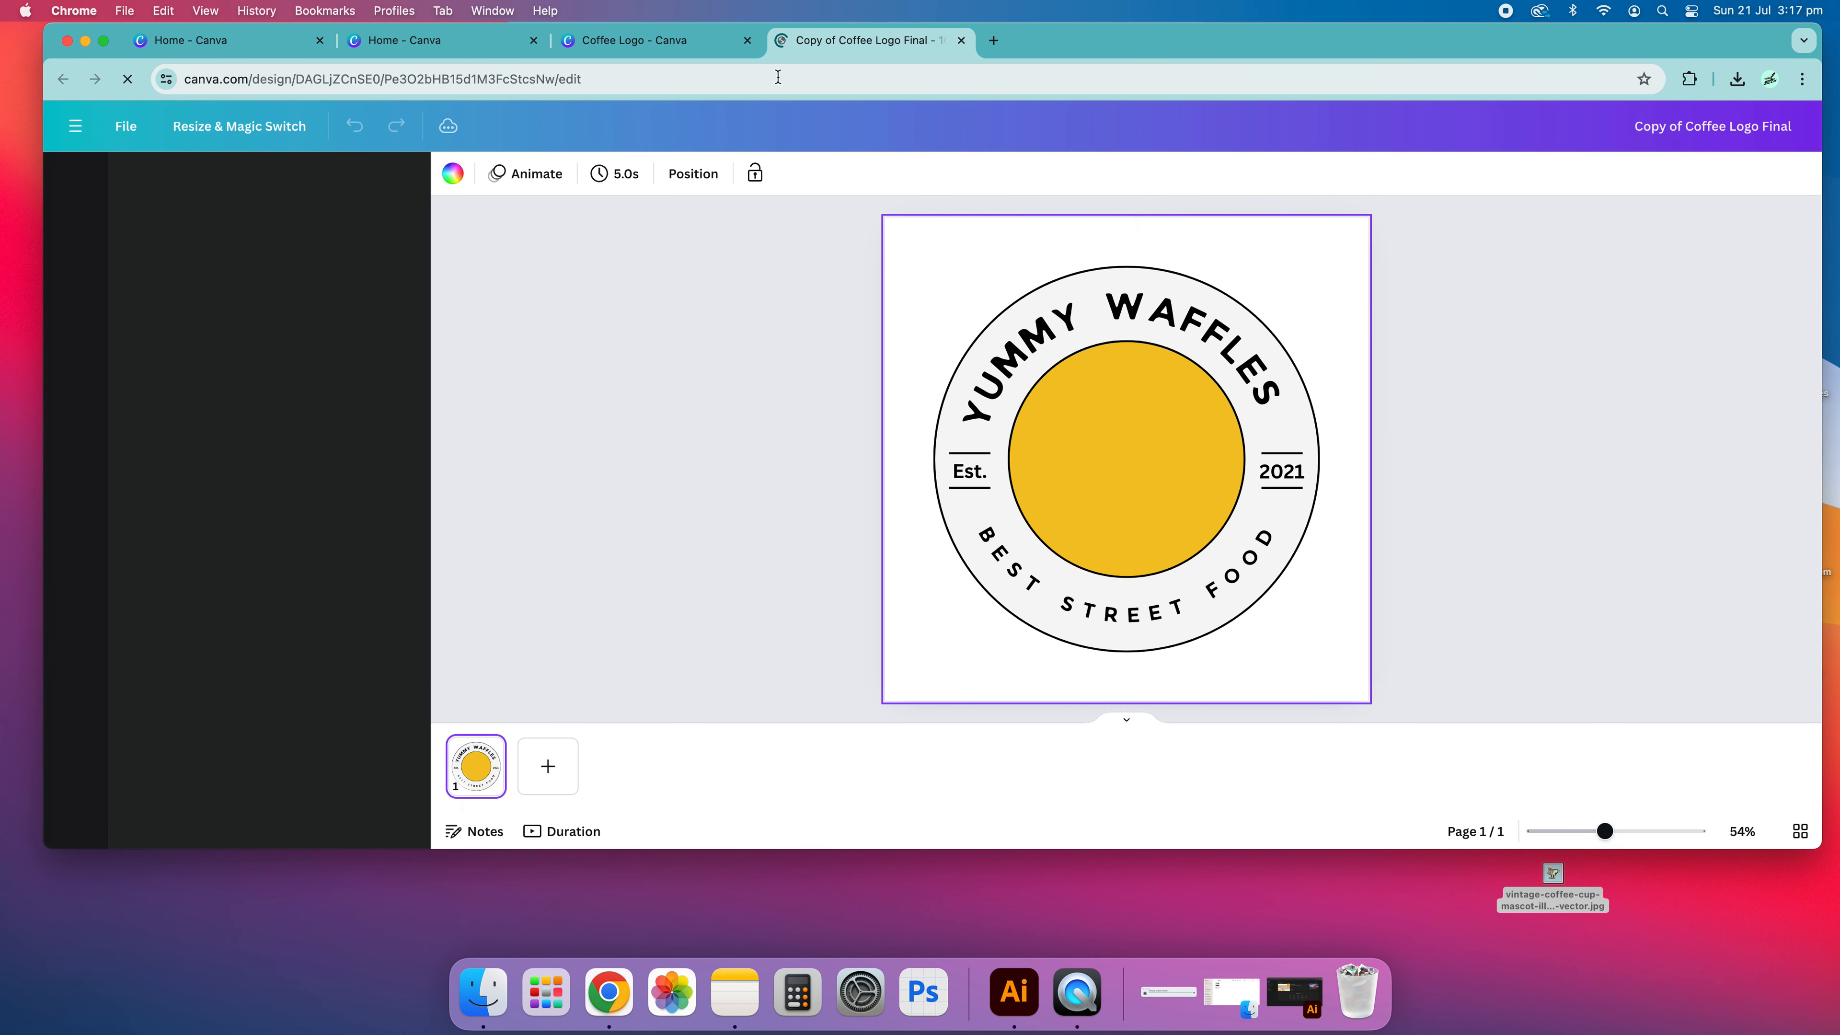
pyautogui.click(718, 43)
pyautogui.click(961, 40)
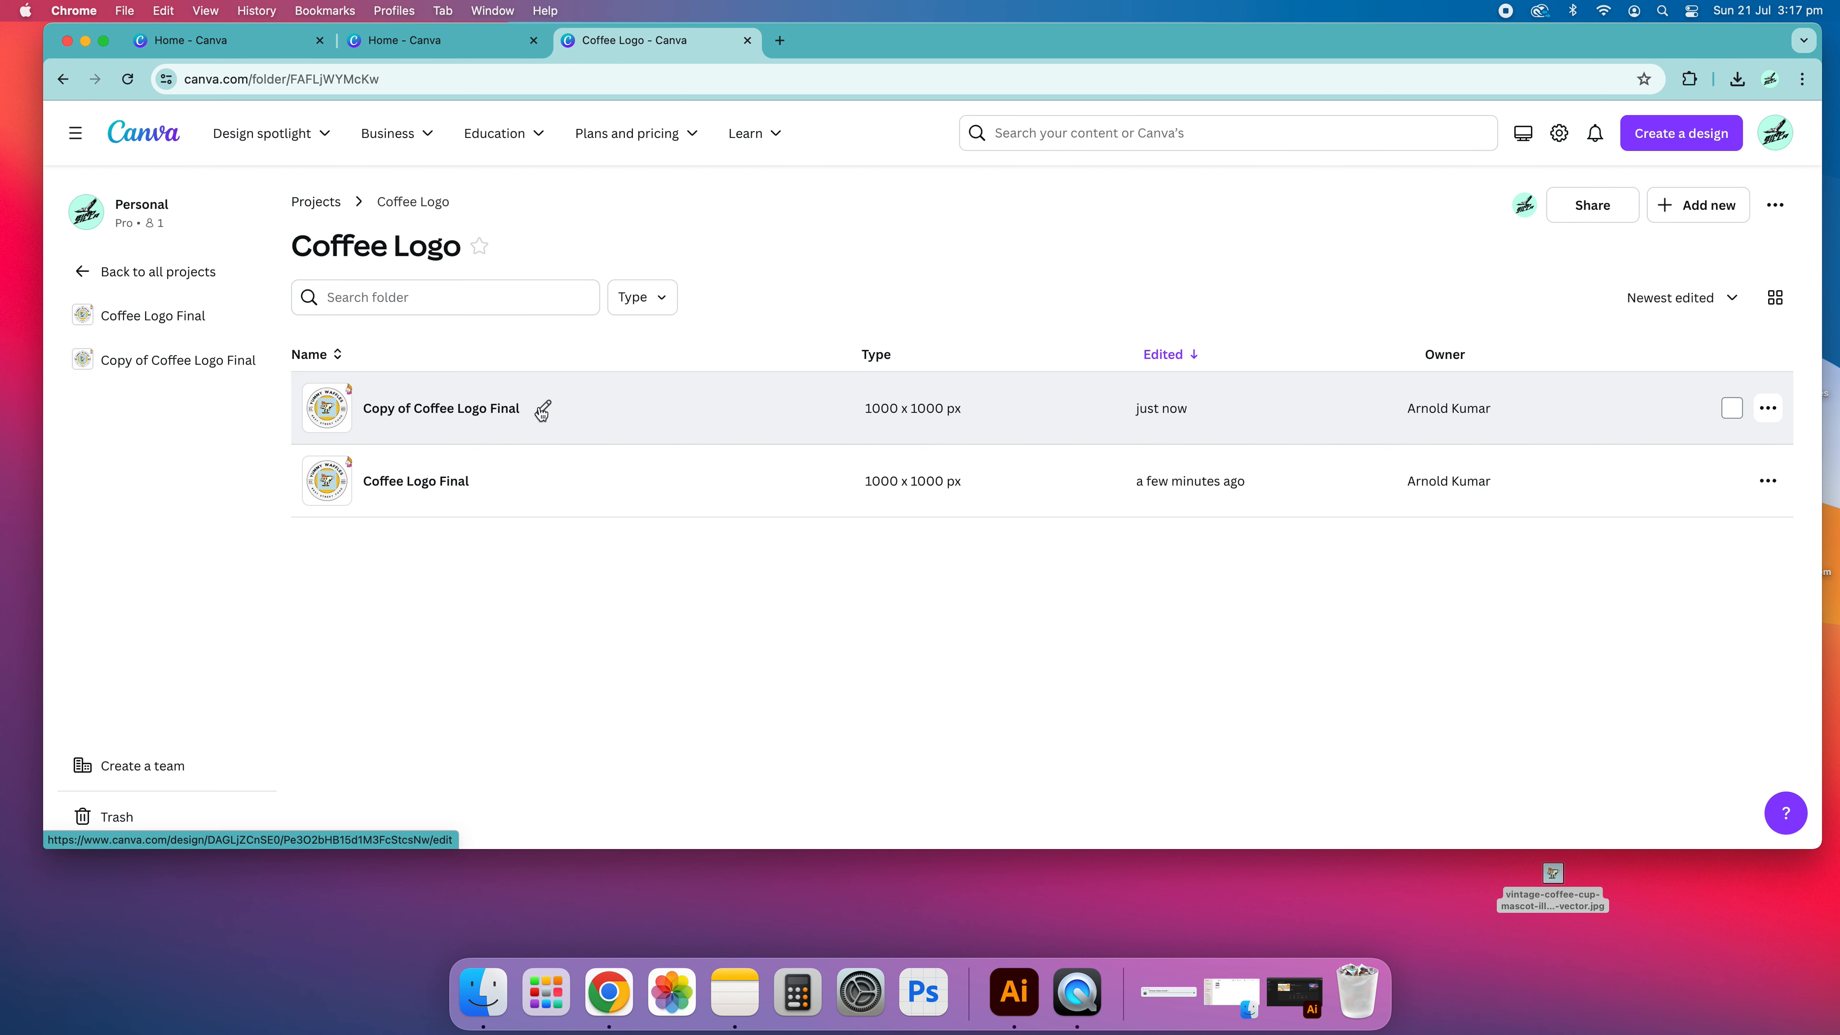
# - Rename the copied design to "Coffee Logo Final V2"
pyautogui.click(542, 412)
pyautogui.click(413, 408)
pyautogui.press('BackSpace')
pyautogui.press('BackSpace')
pyautogui.press('BackSpace')
pyautogui.press('BackSpace')
pyautogui.press('BackSpace')
pyautogui.press('BackSpace')
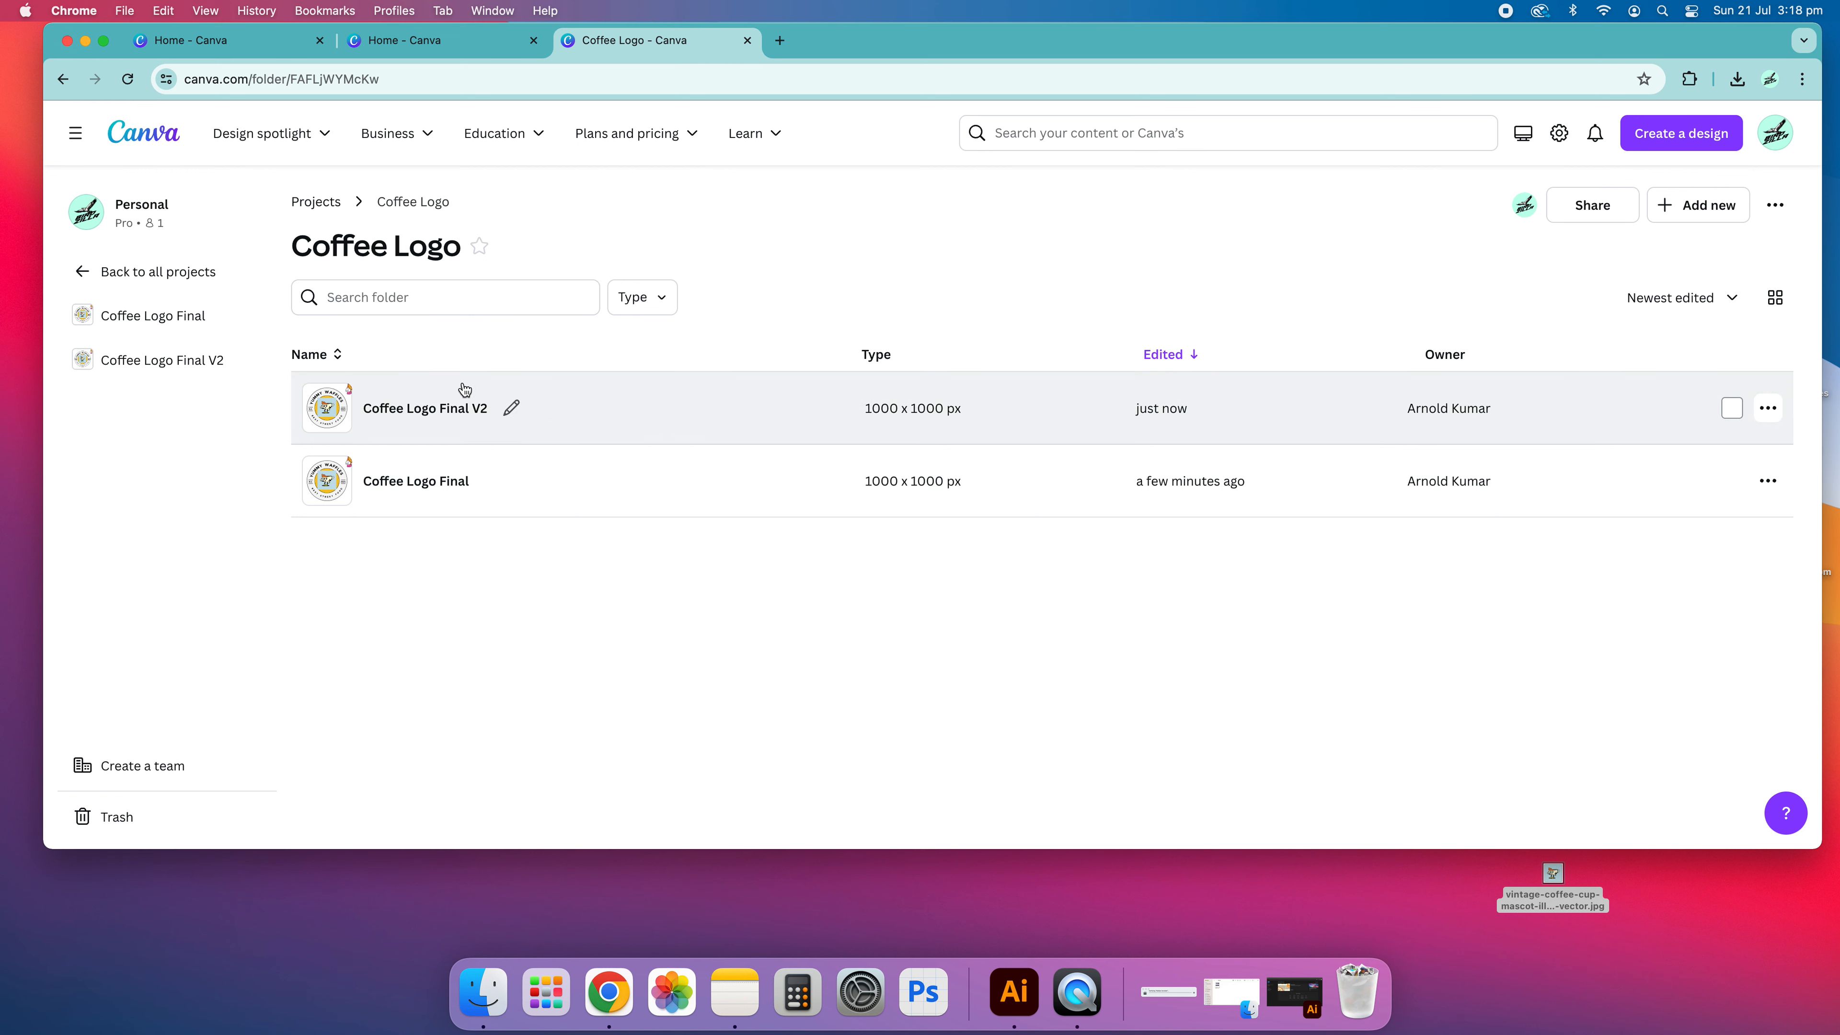
# - Open the Coffee Logo Final V2 design for editing and close the Coffee Logo folder page and the second home page
pyautogui.click(430, 409)
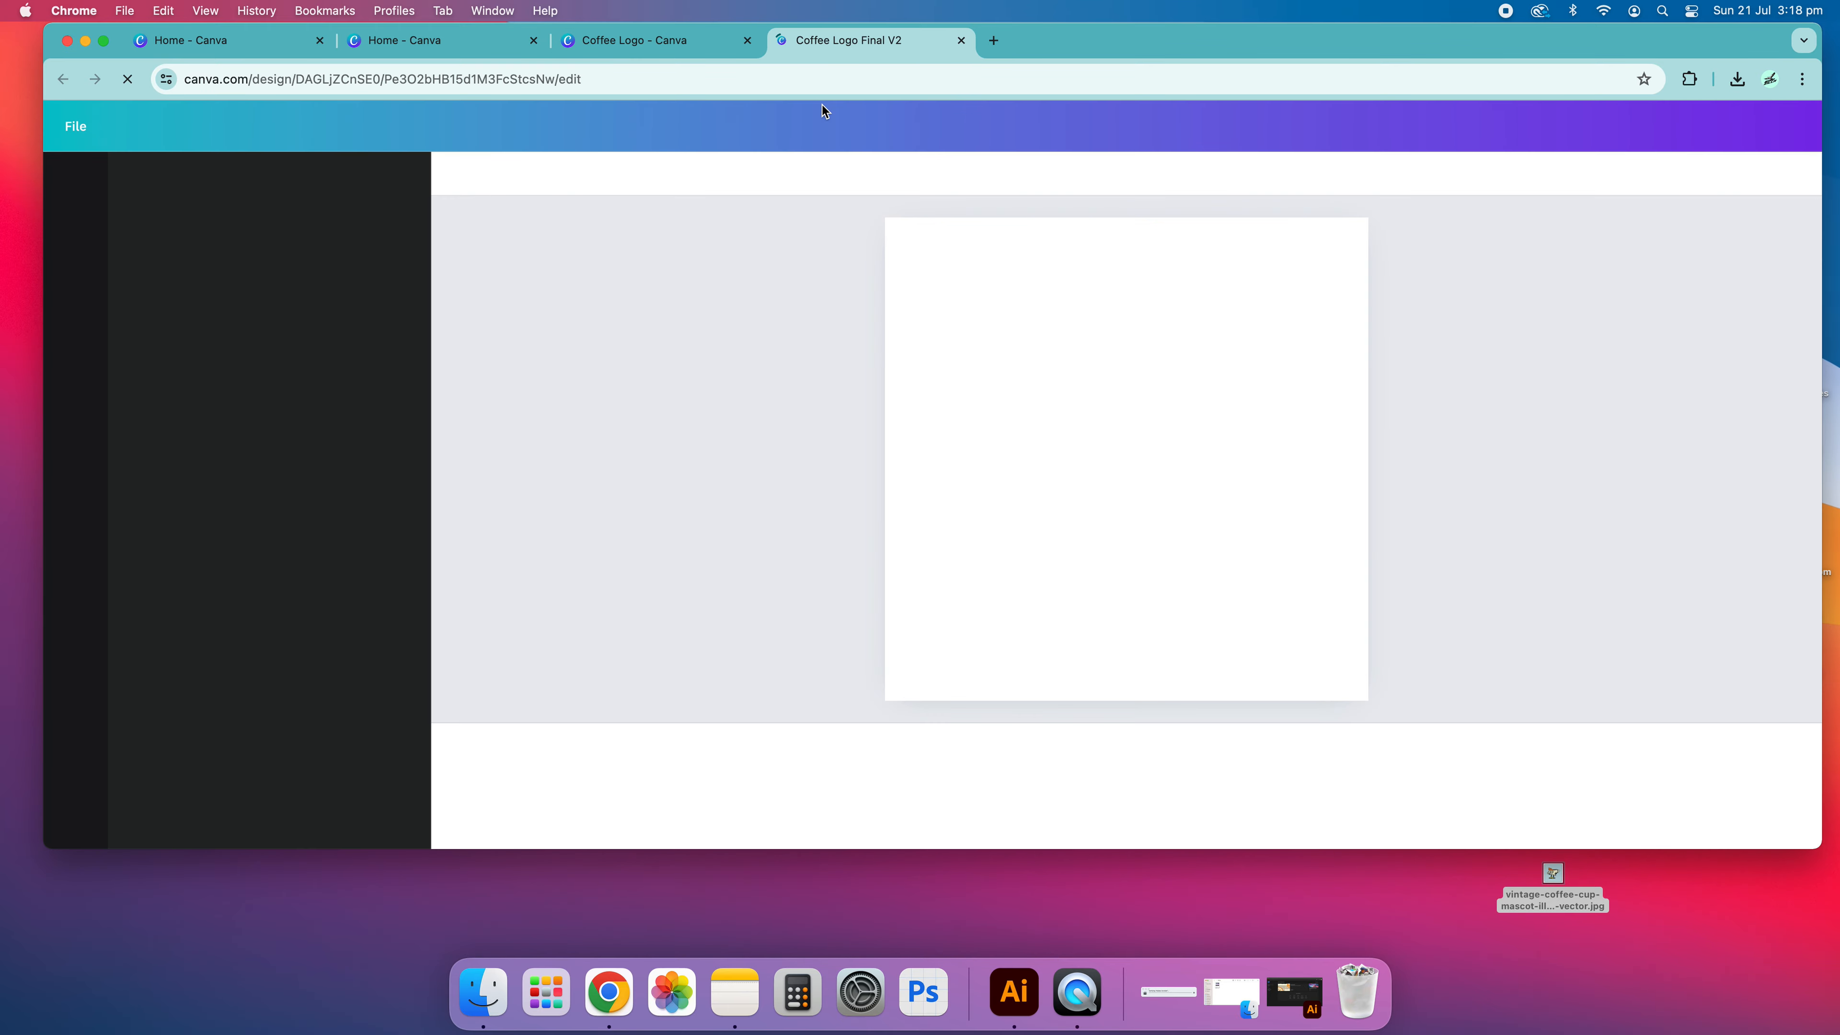
pyautogui.click(748, 40)
pyautogui.click(533, 41)
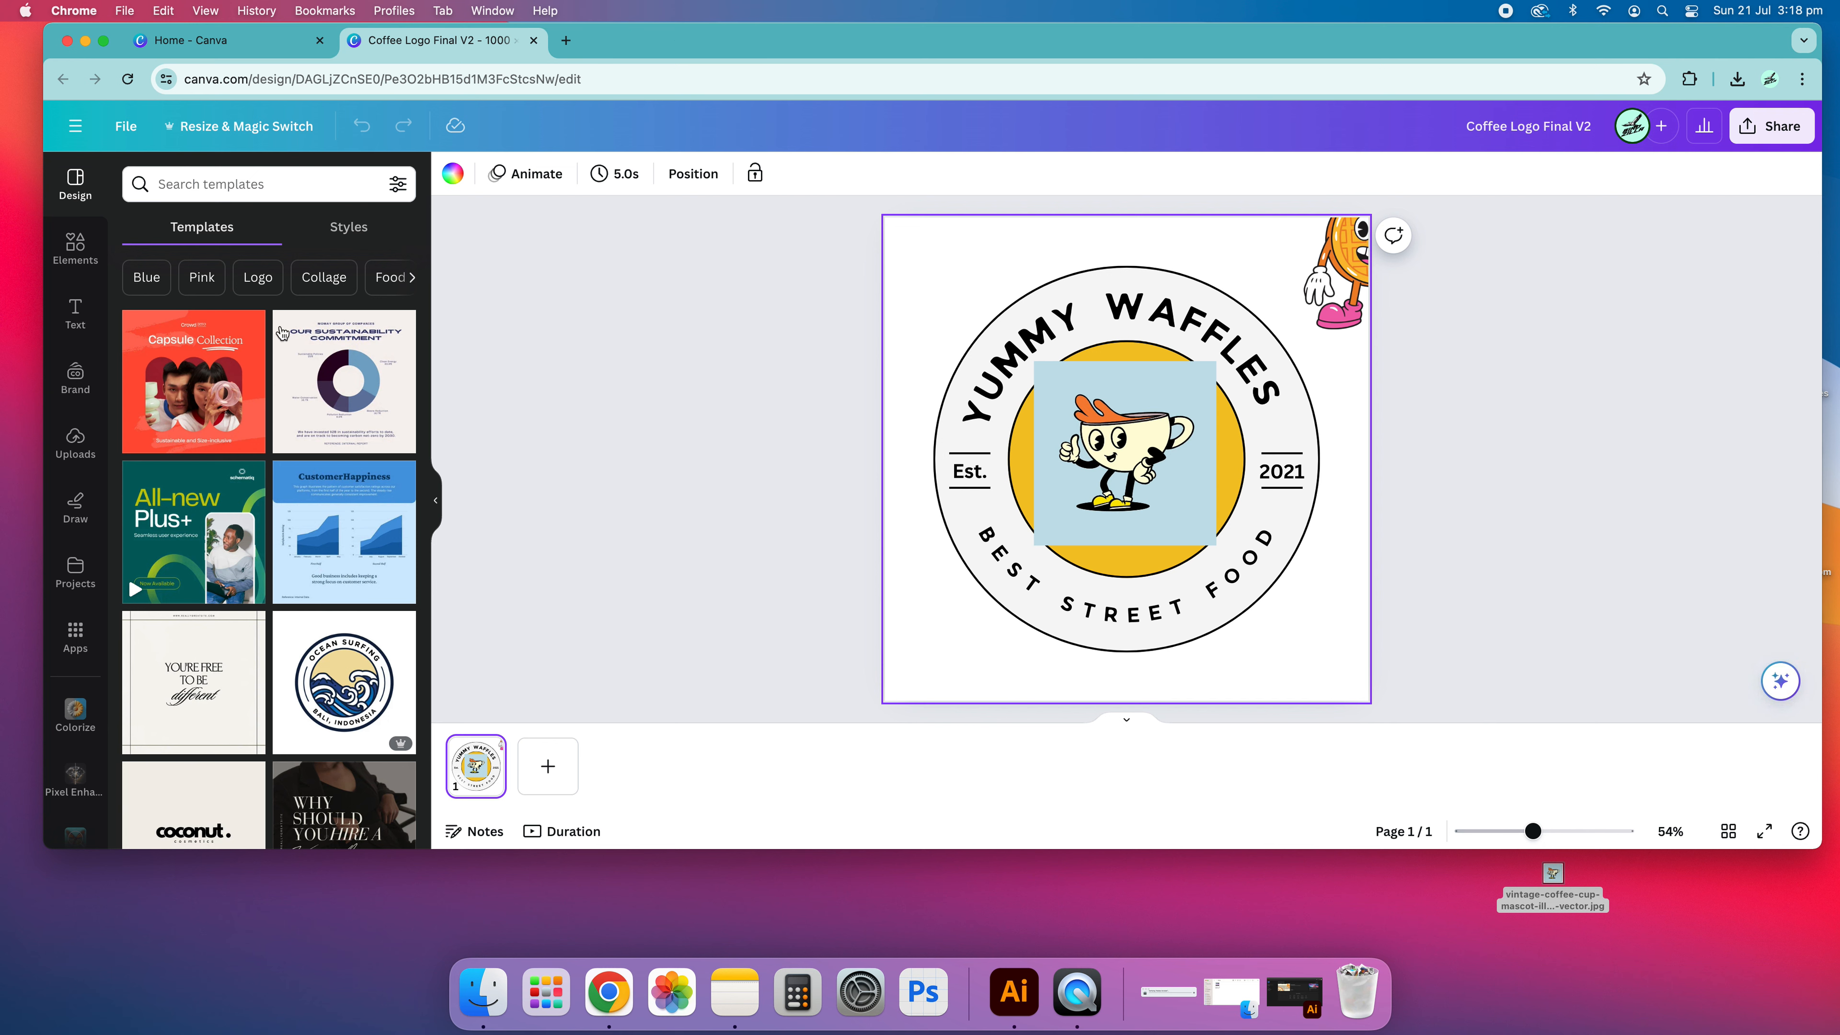
# - Browse the design templates and add a blank second page to the design
pyautogui.scroll(-4, 260, 488)
pyautogui.click(62, 189)
pyautogui.scroll(-15, 302, 606)
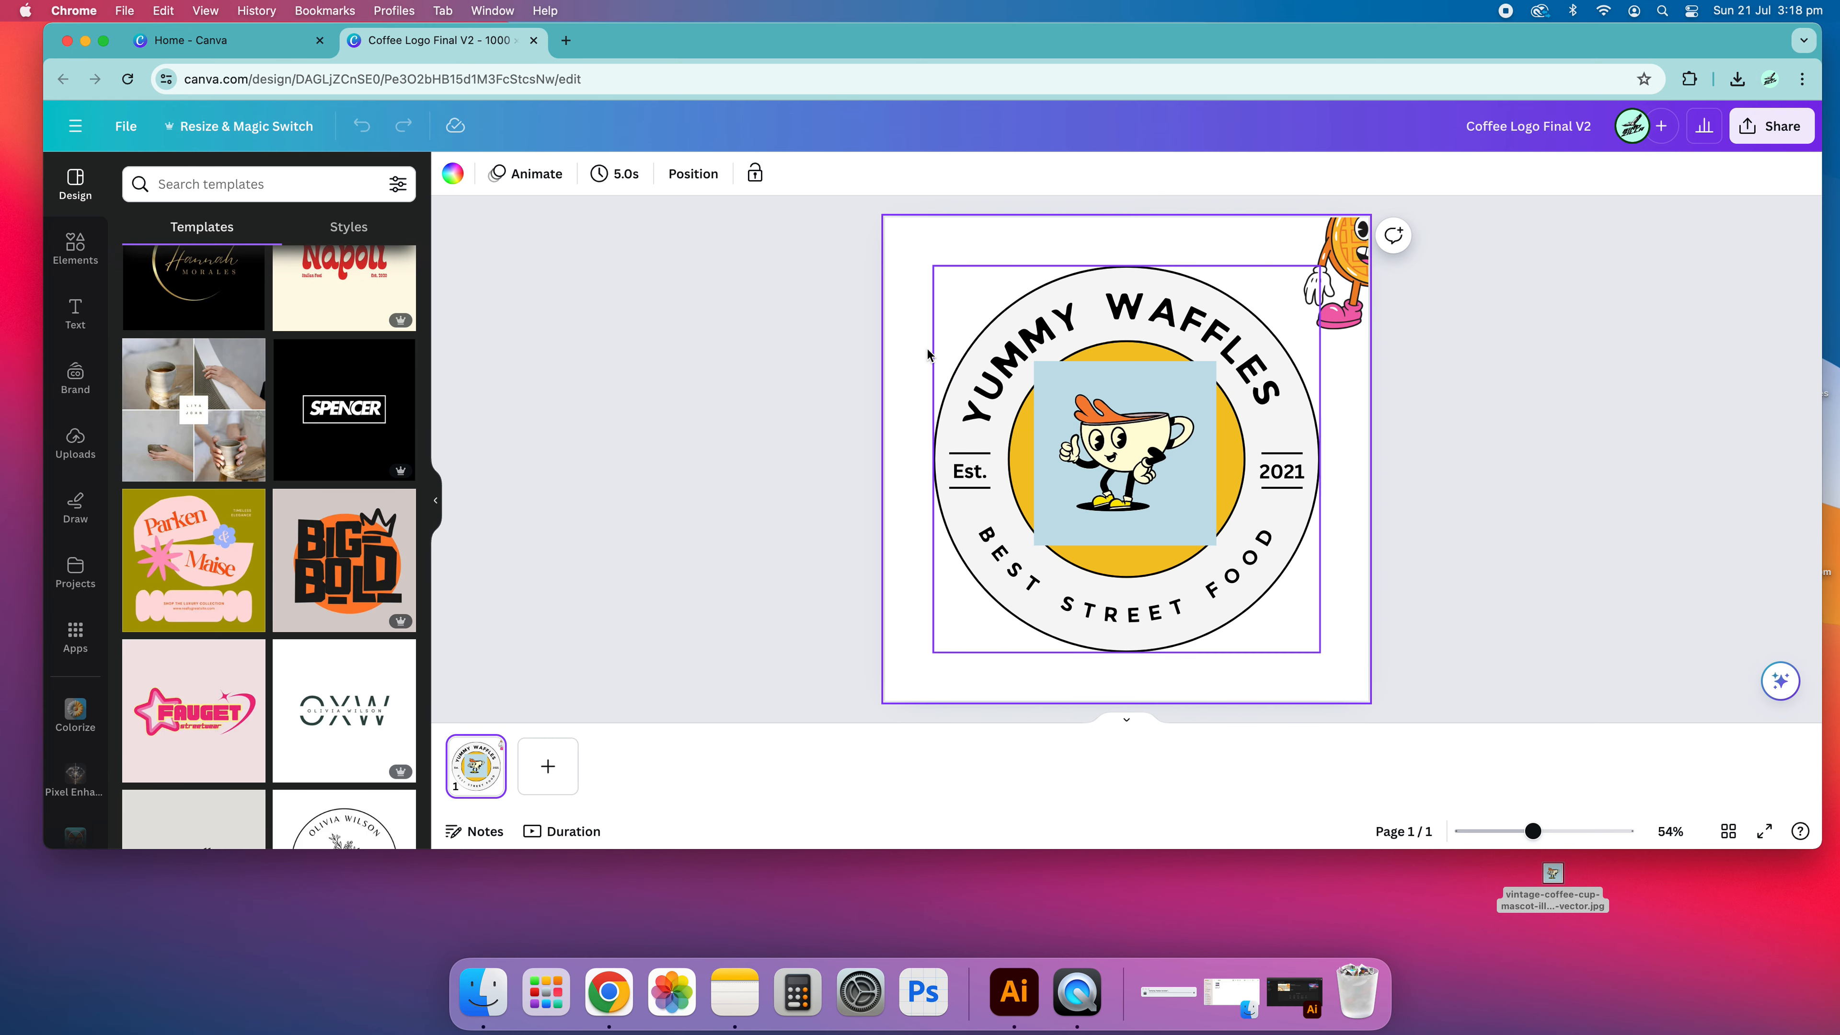
pyautogui.click(558, 771)
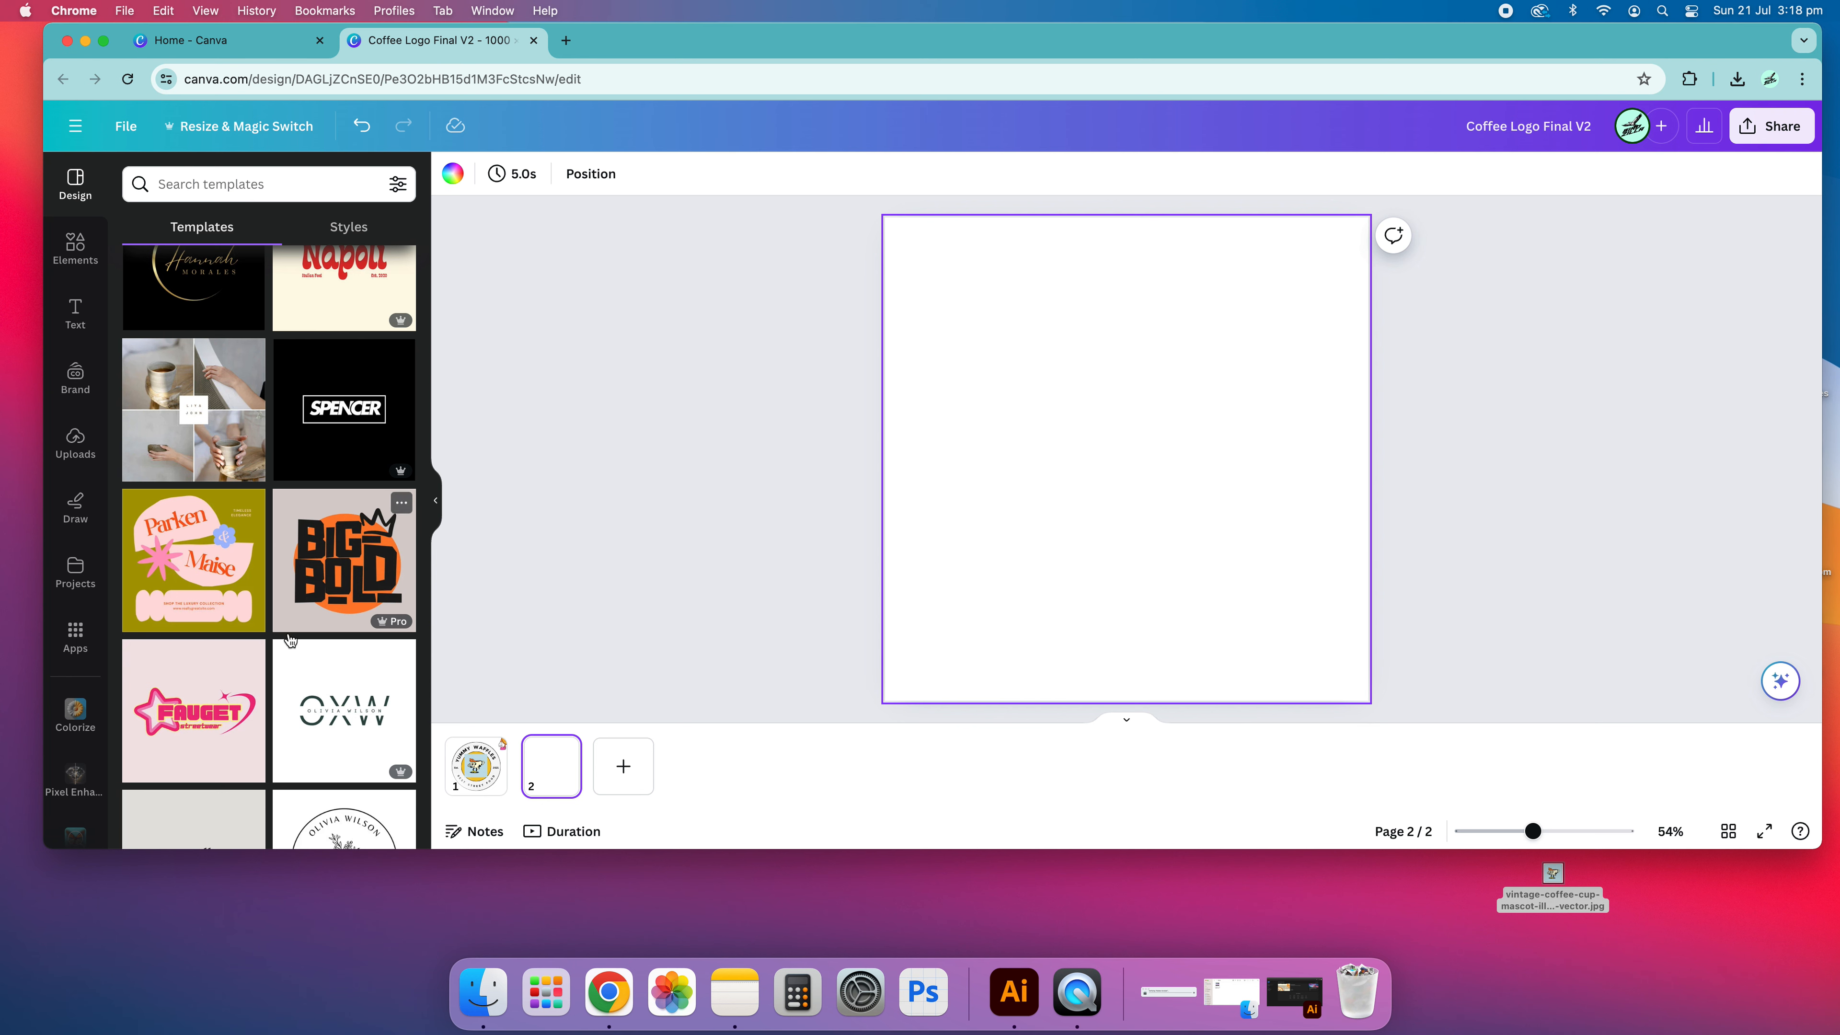
# - Apply the "We're Hiring!" template to page 2 and replace it with the similar "Coffee Break Promo" template
pyautogui.scroll(-5, 290, 638)
pyautogui.scroll(3, 294, 630)
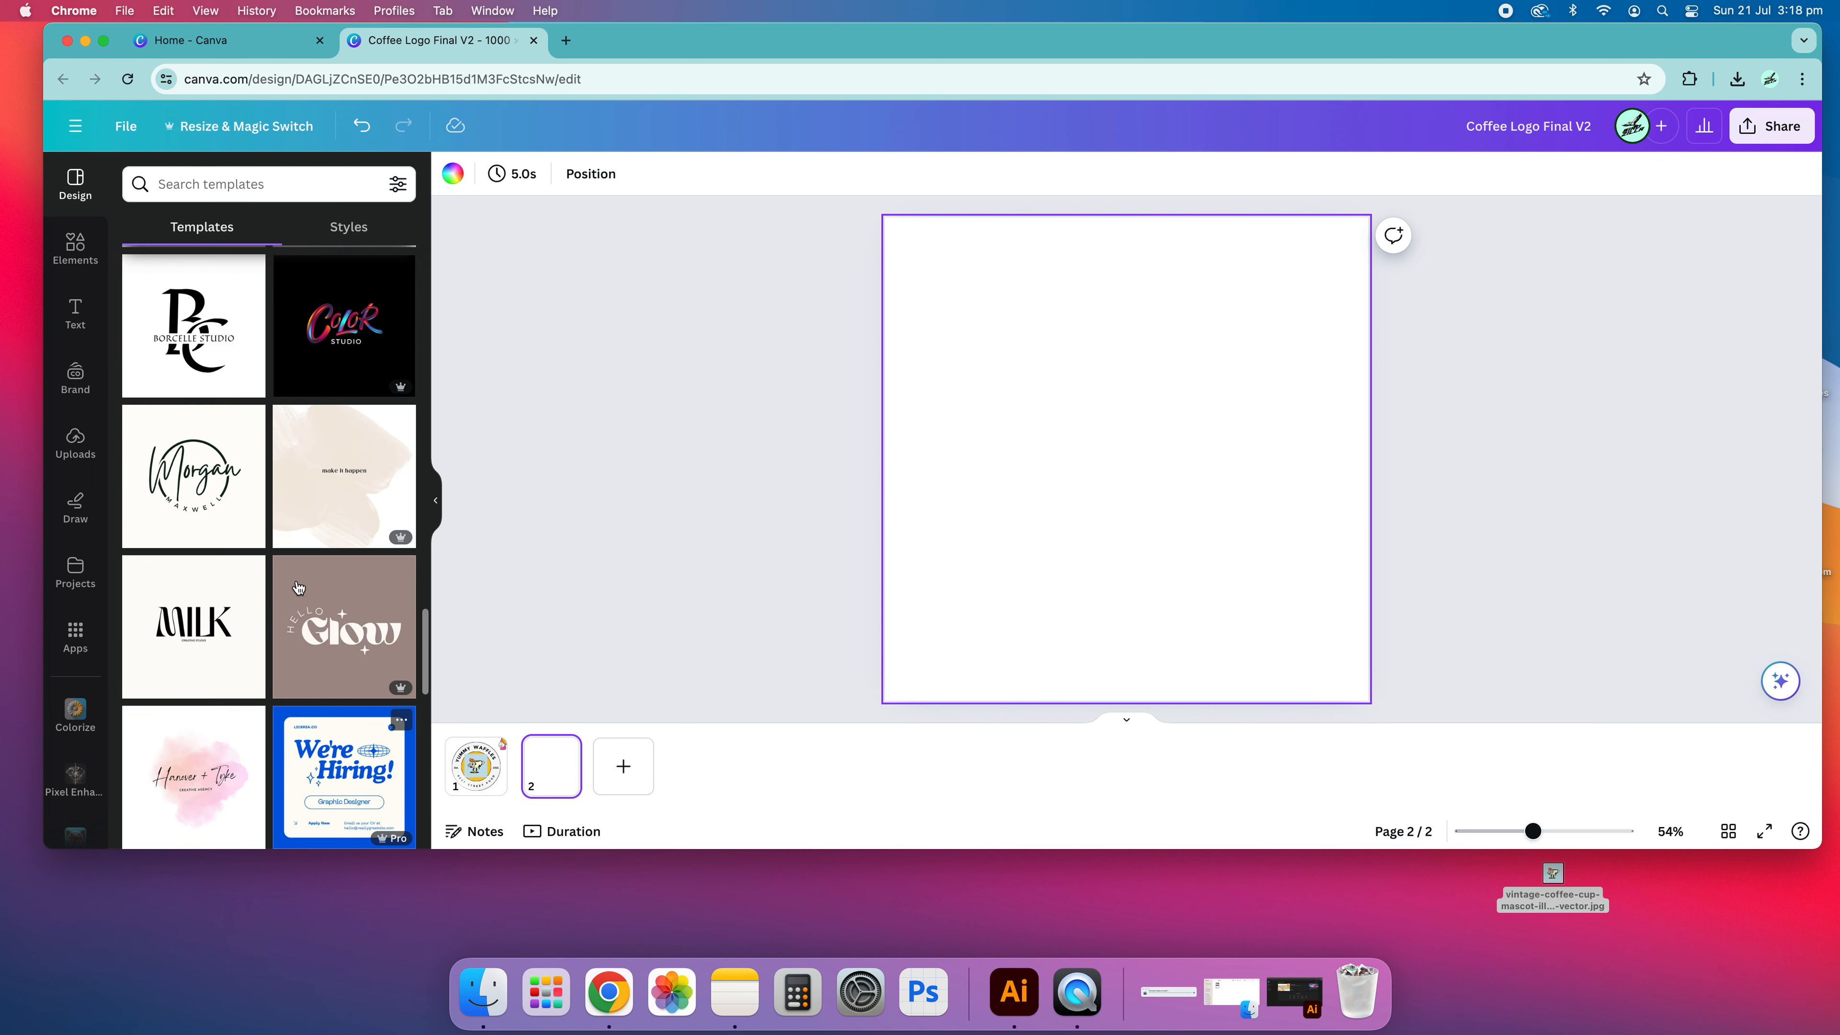
pyautogui.scroll(-5, 300, 617)
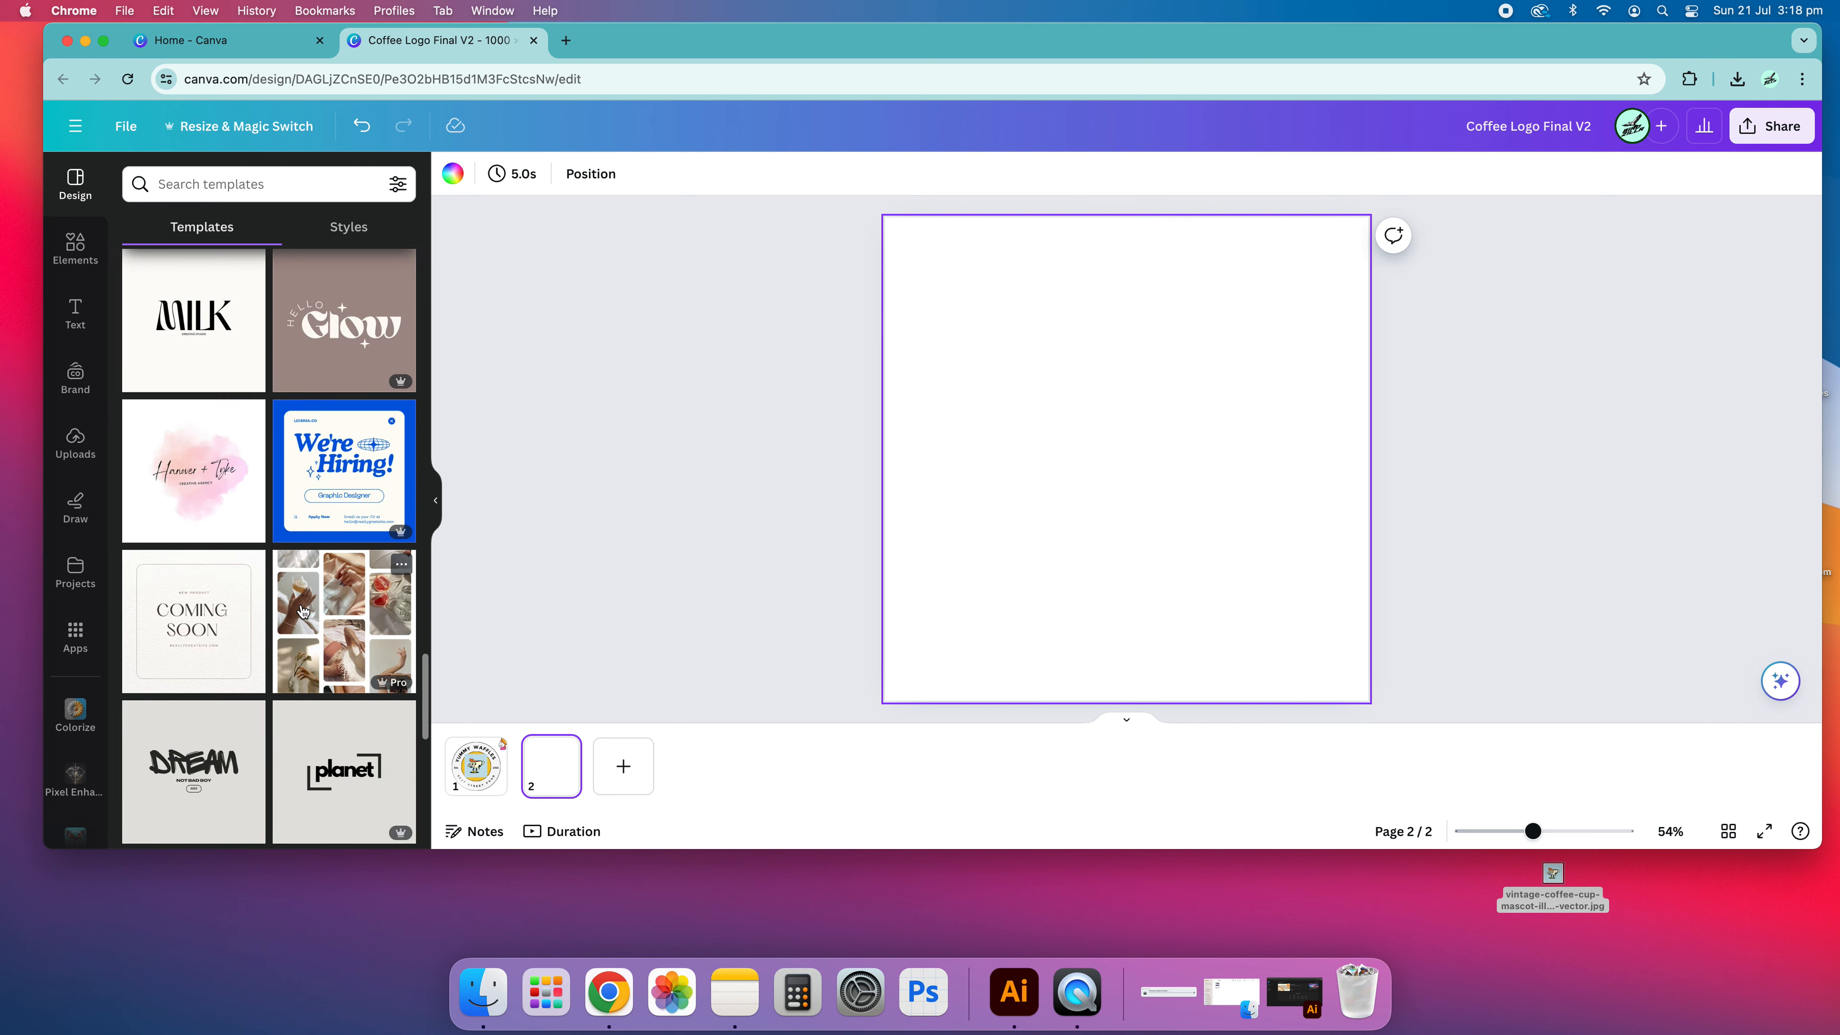
pyautogui.click(345, 481)
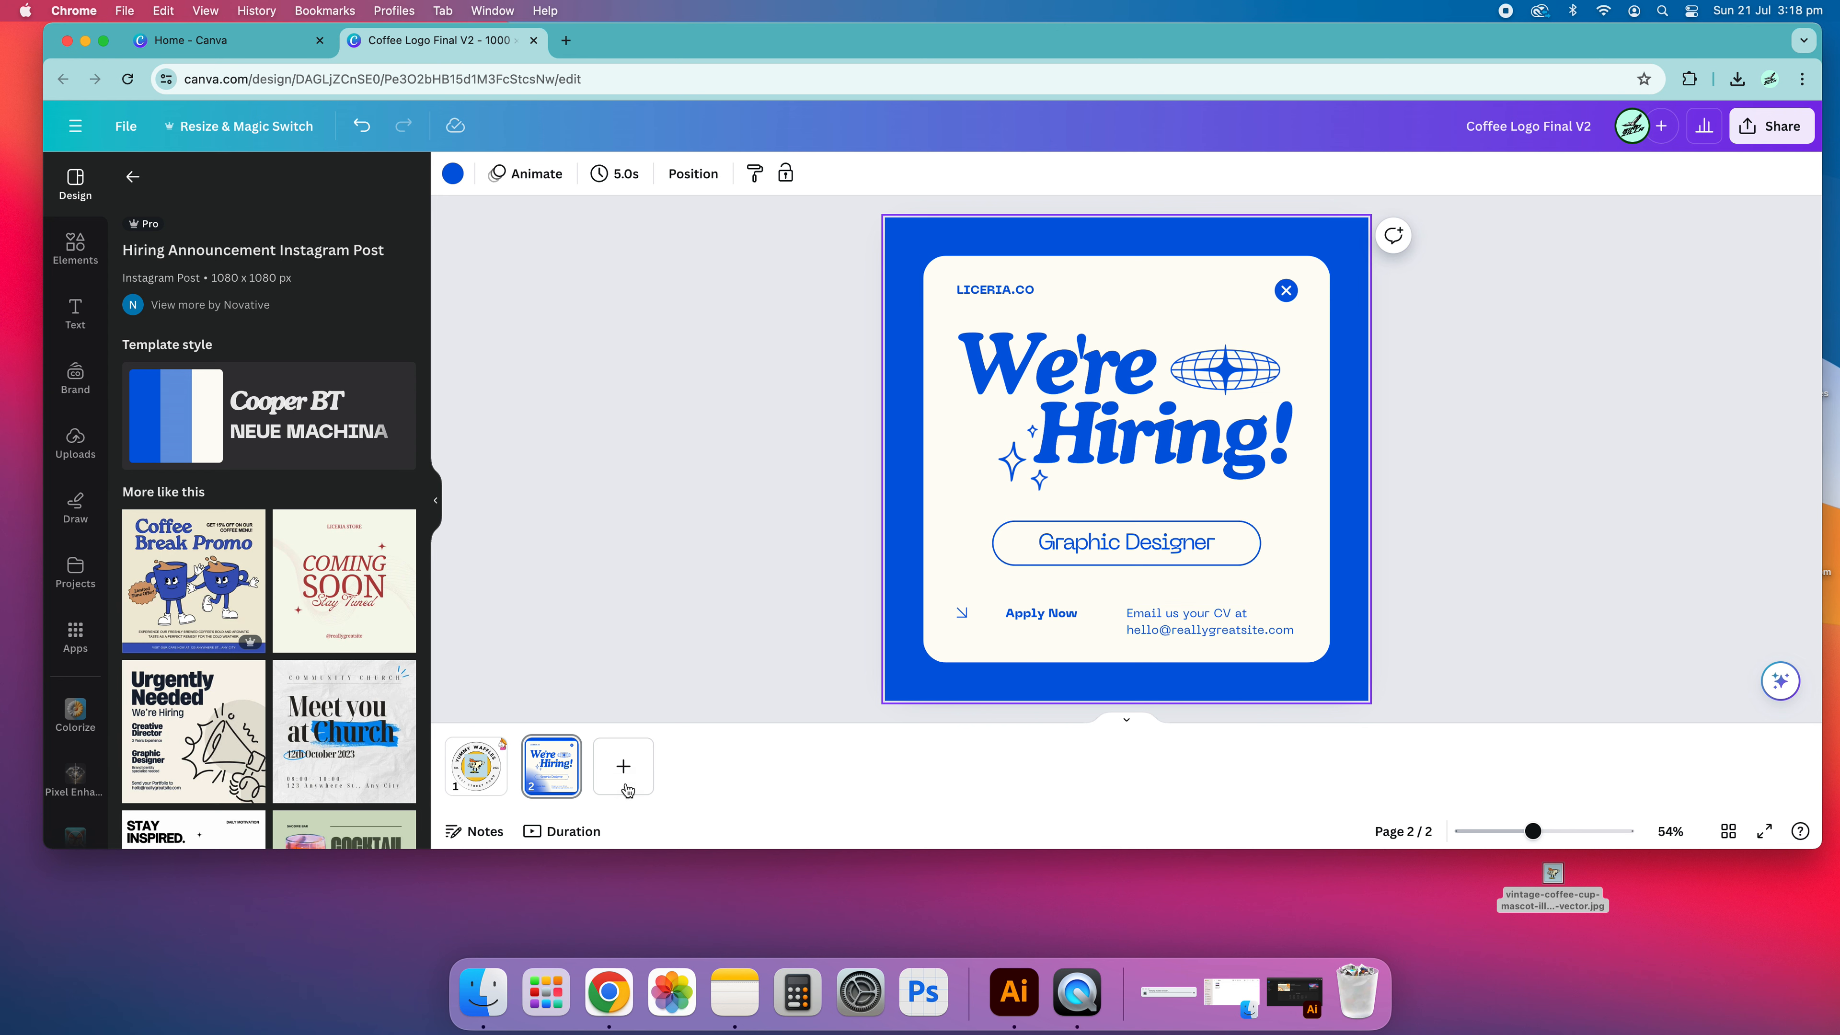
pyautogui.click(202, 605)
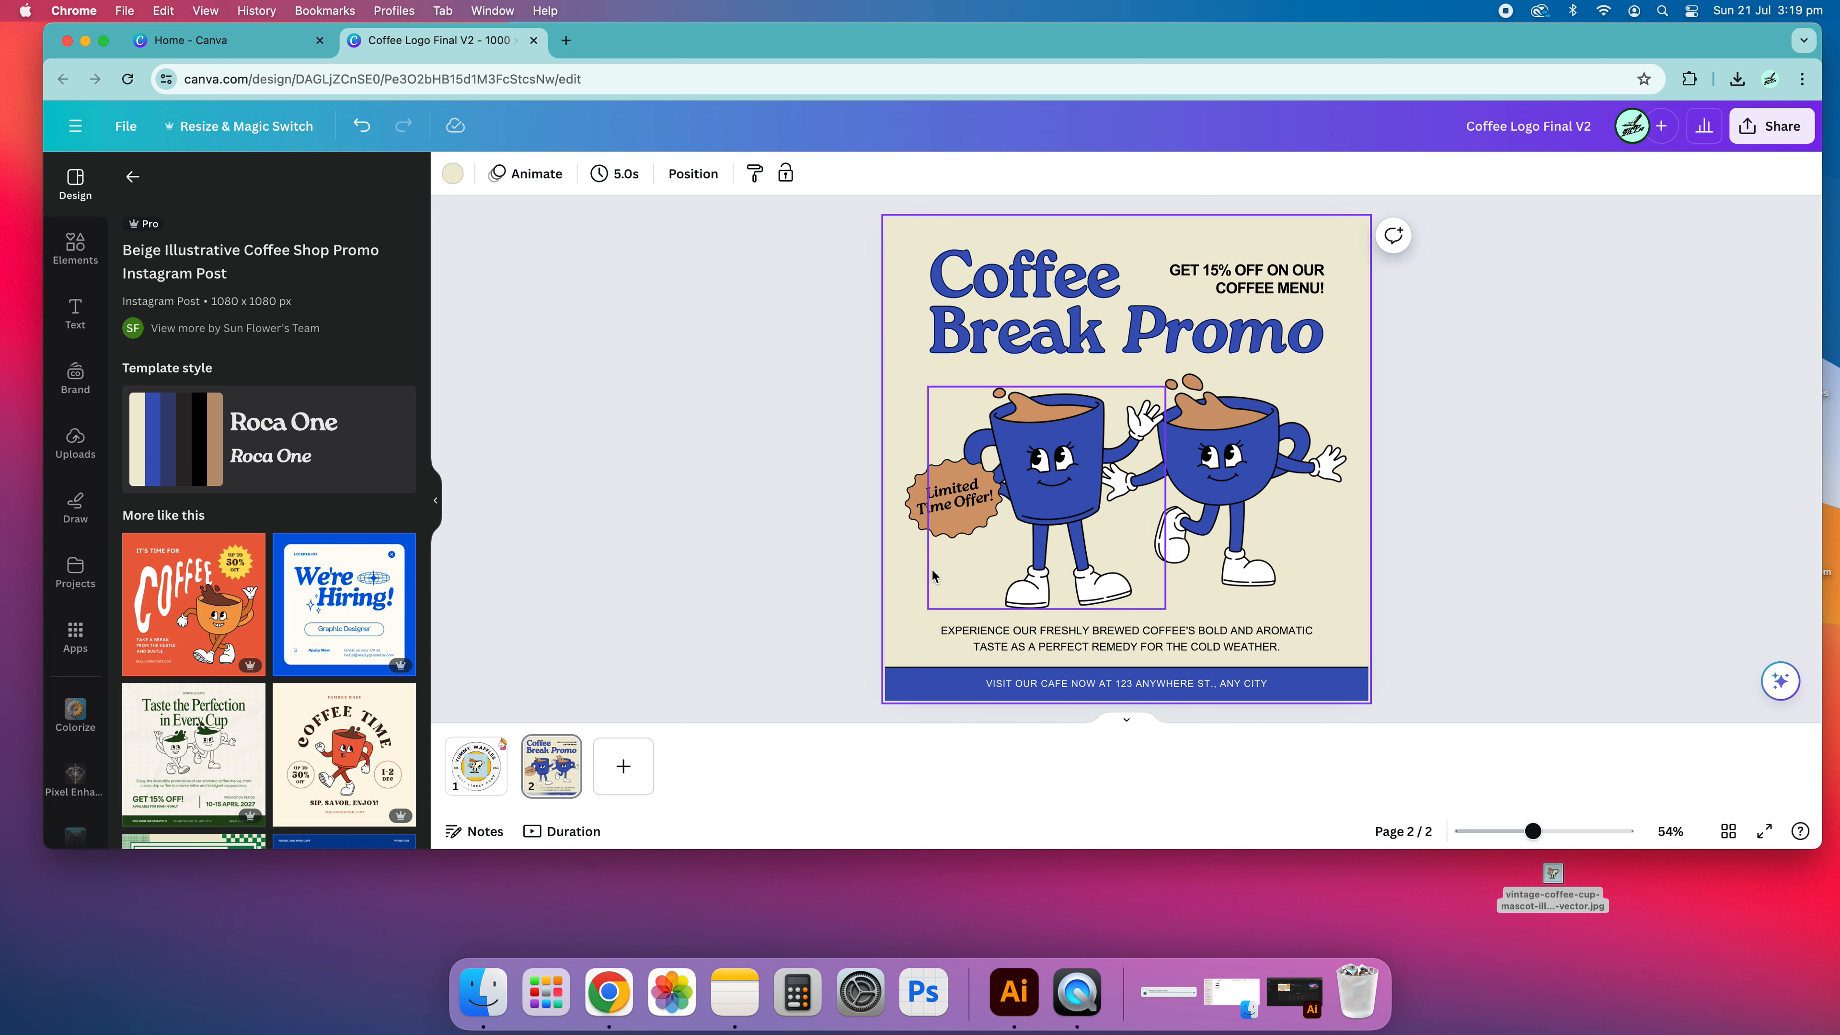
# - Look through the templates similar to the Coffee Break Promo design
pyautogui.scroll(-10, 404, 360)
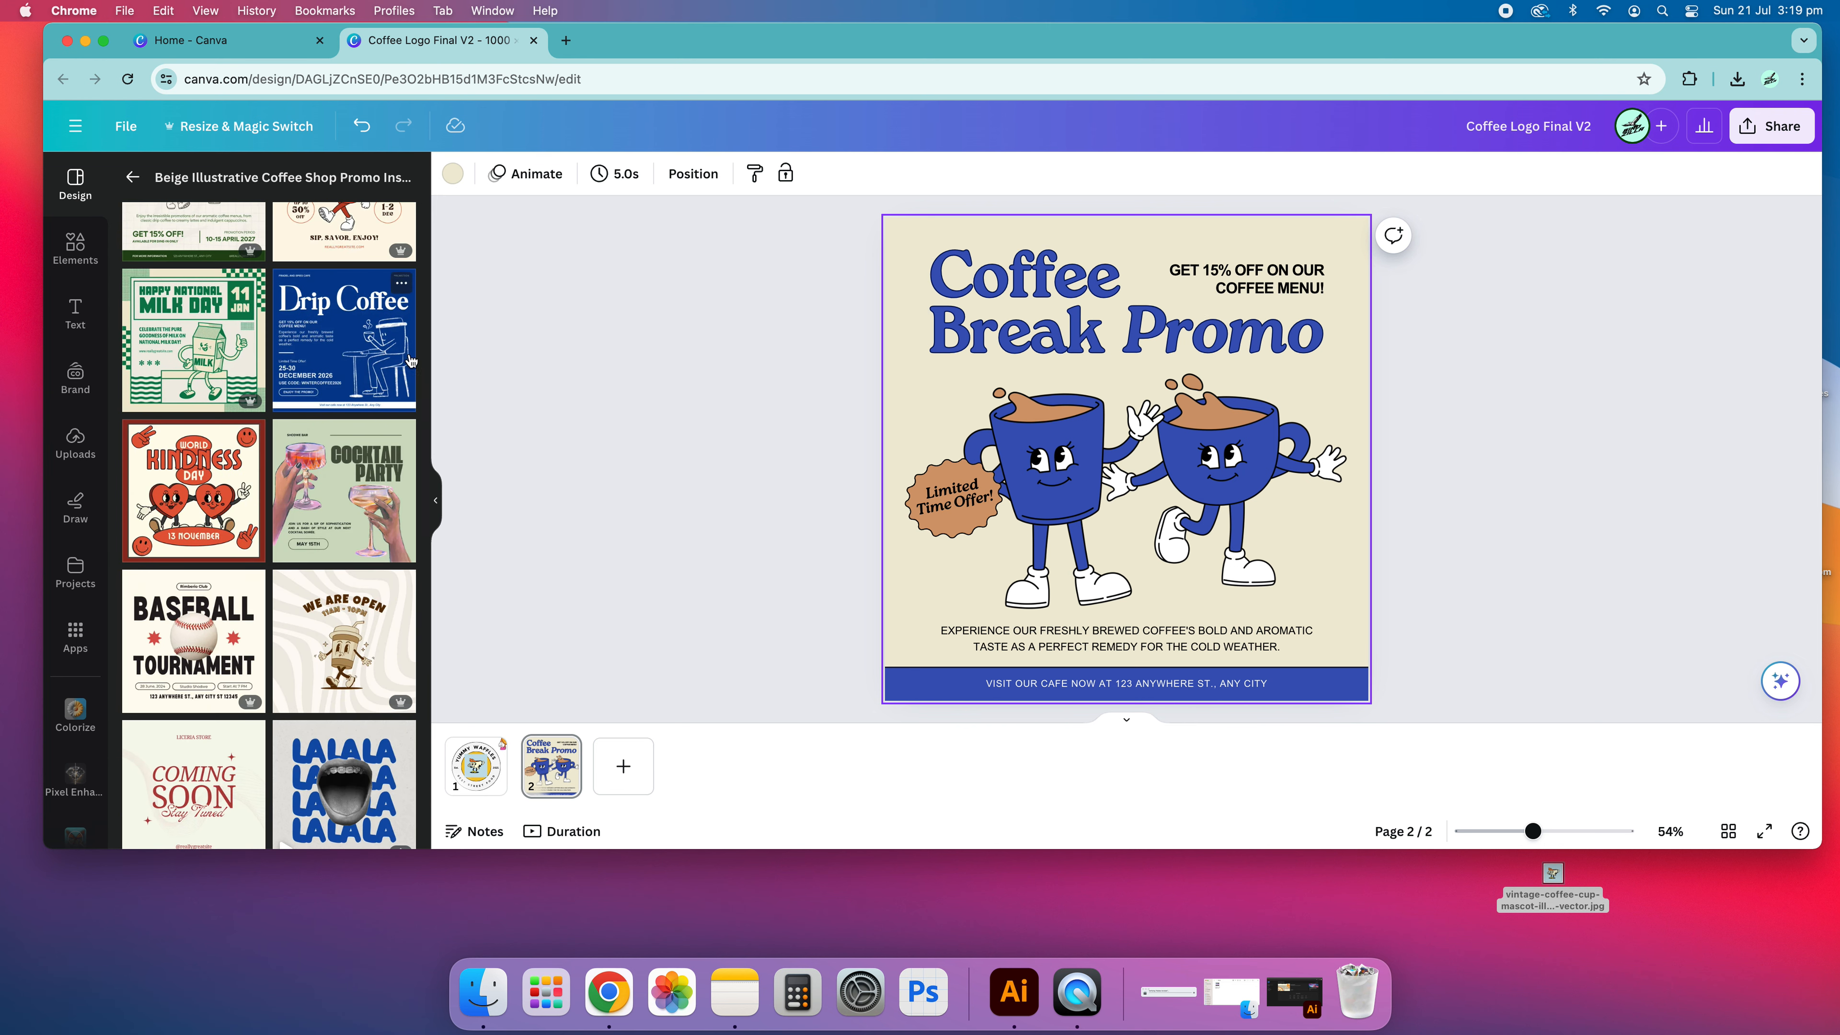
pyautogui.scroll(-5, 319, 725)
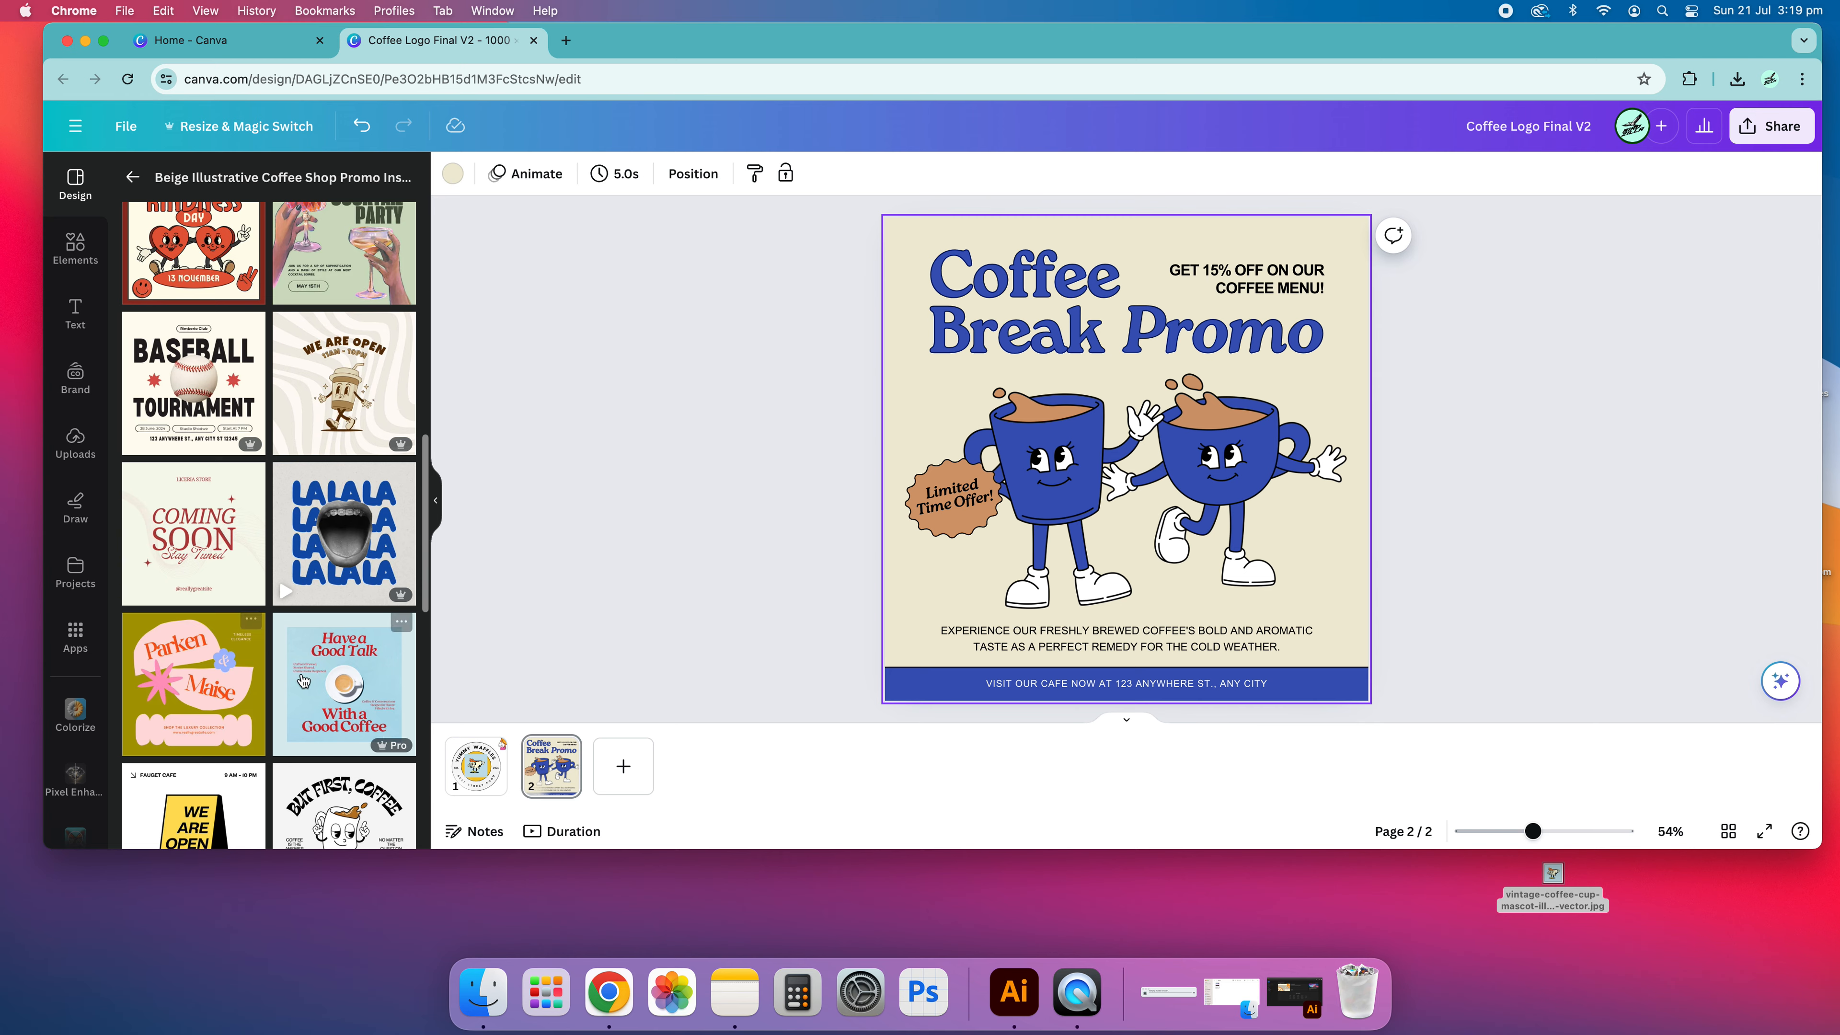
pyautogui.scroll(15, 303, 682)
pyautogui.scroll(-6, 310, 435)
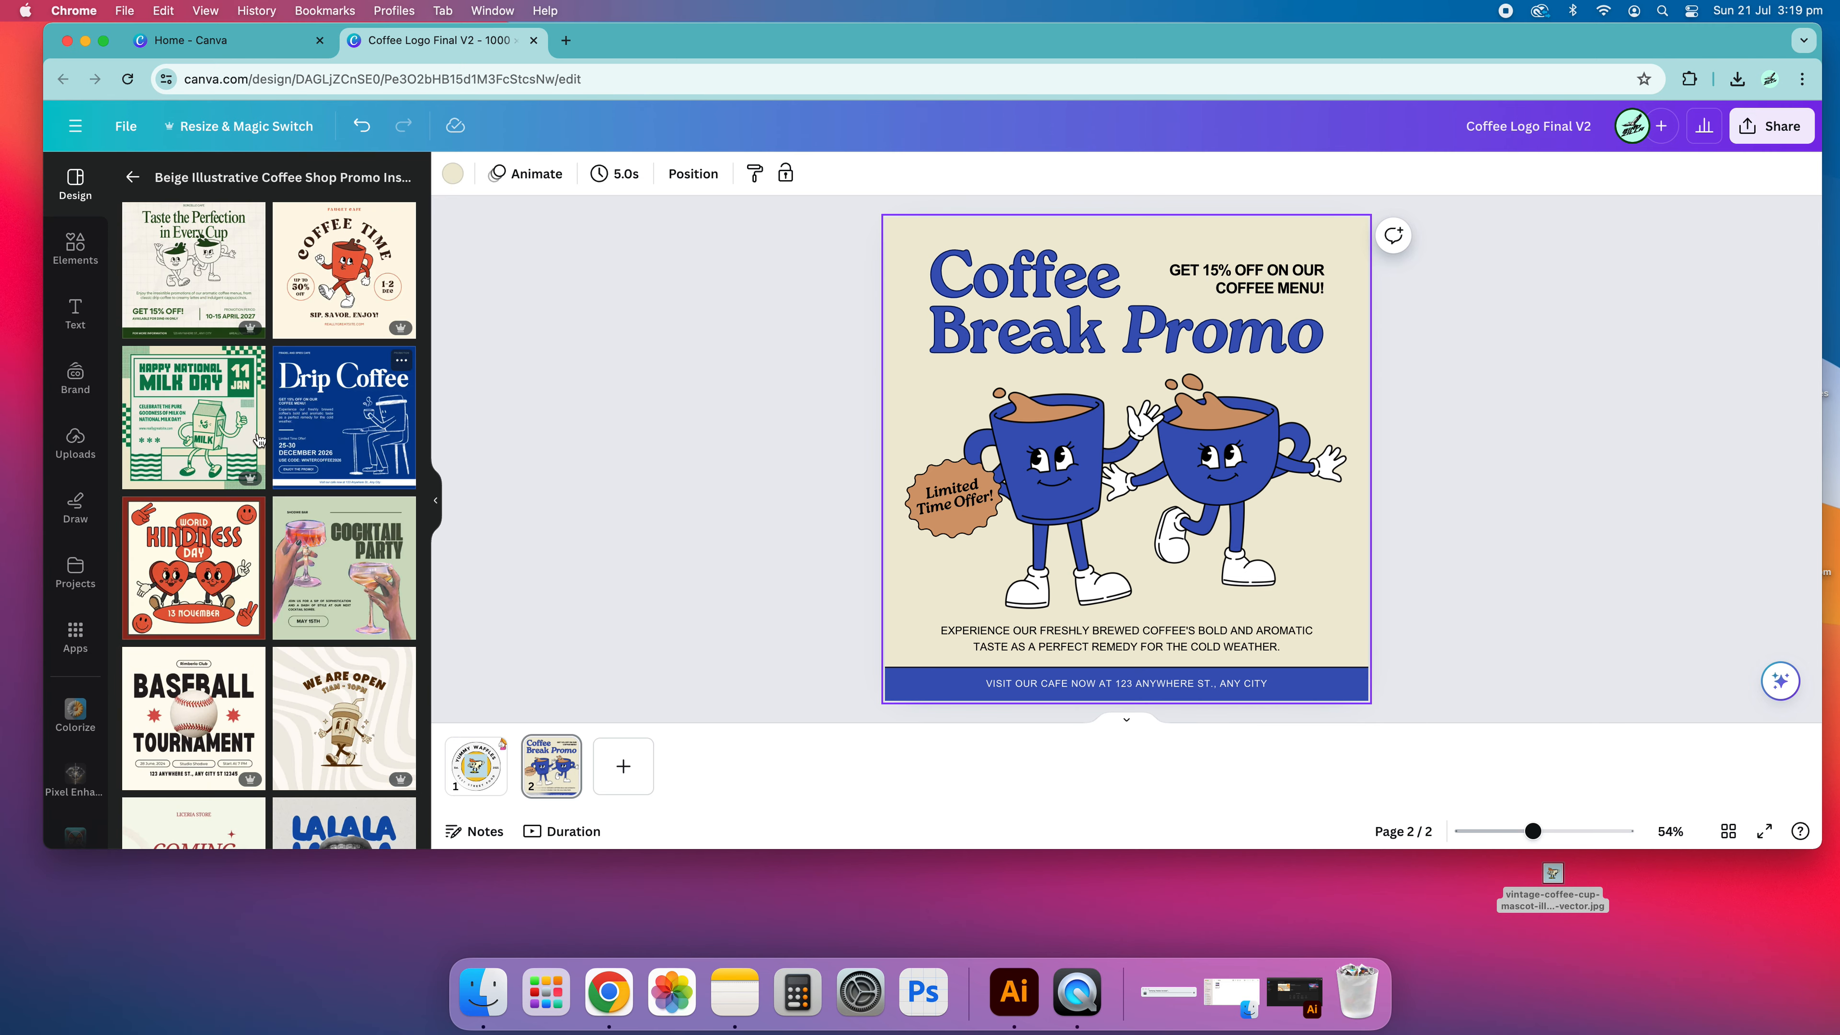
pyautogui.scroll(-7, 311, 543)
pyautogui.scroll(-4, 317, 647)
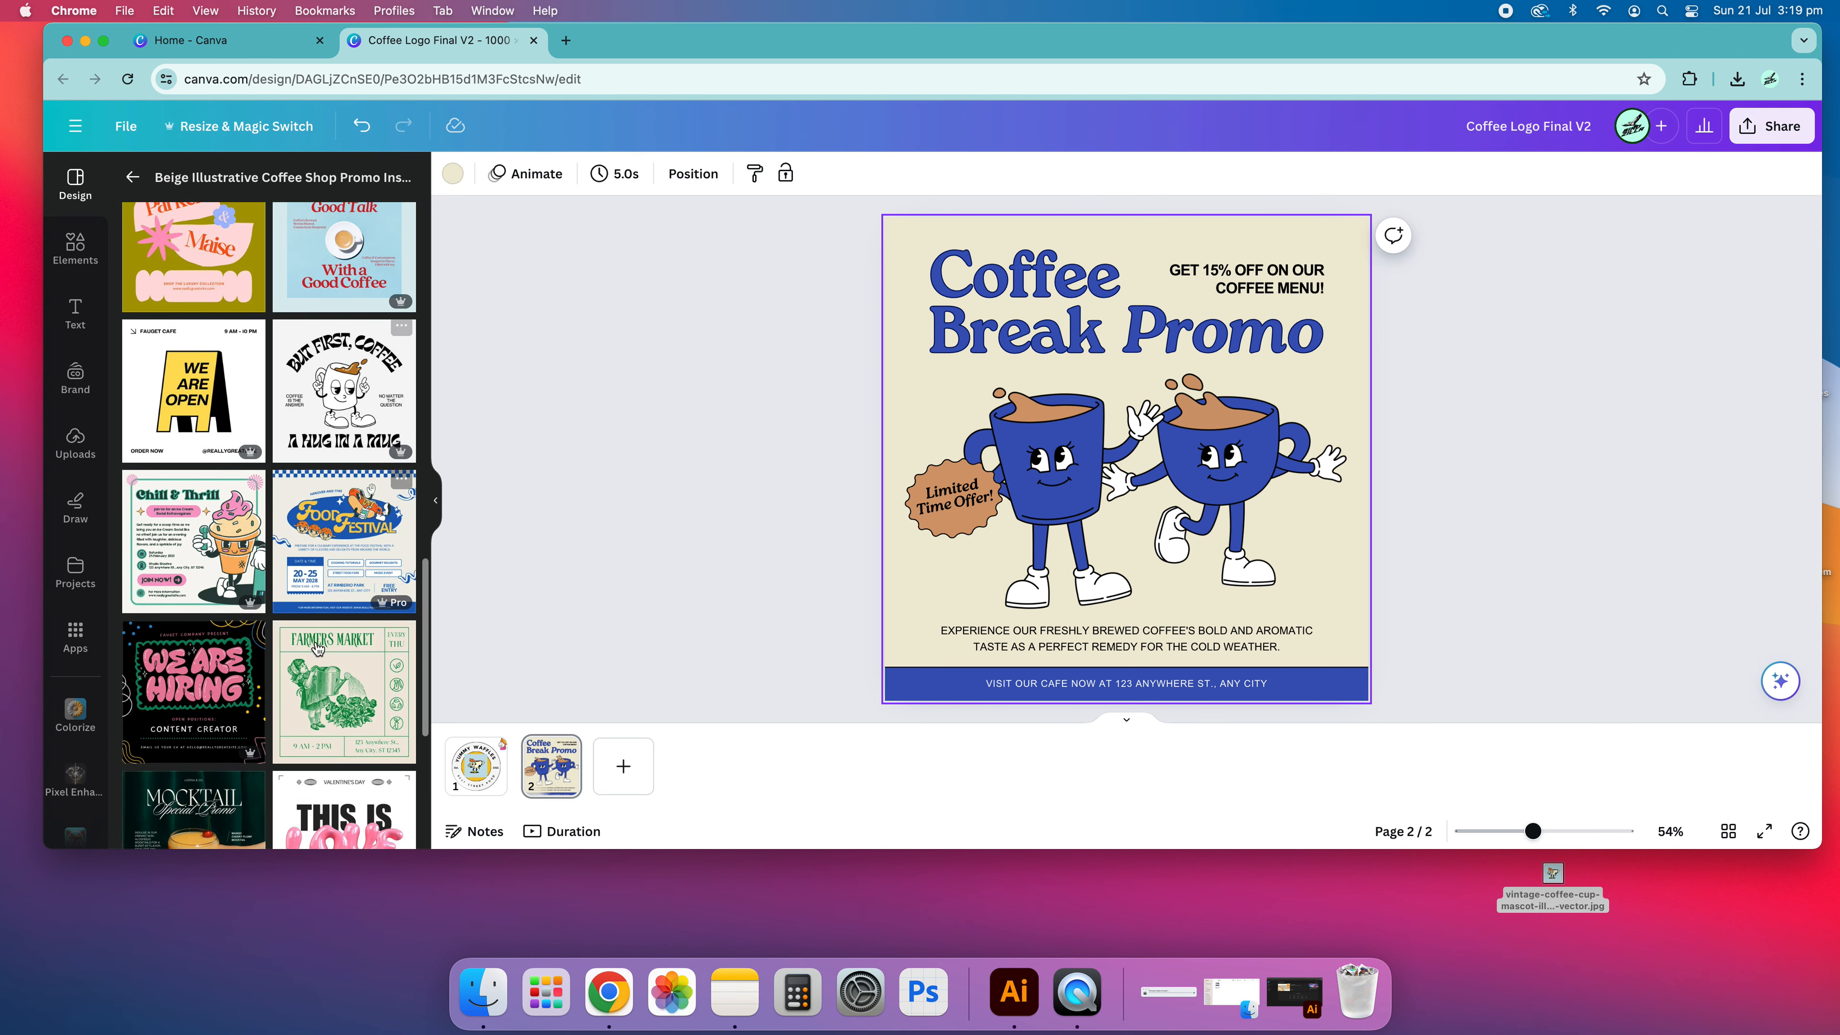
pyautogui.scroll(-5, 318, 647)
pyautogui.scroll(-2, 259, 535)
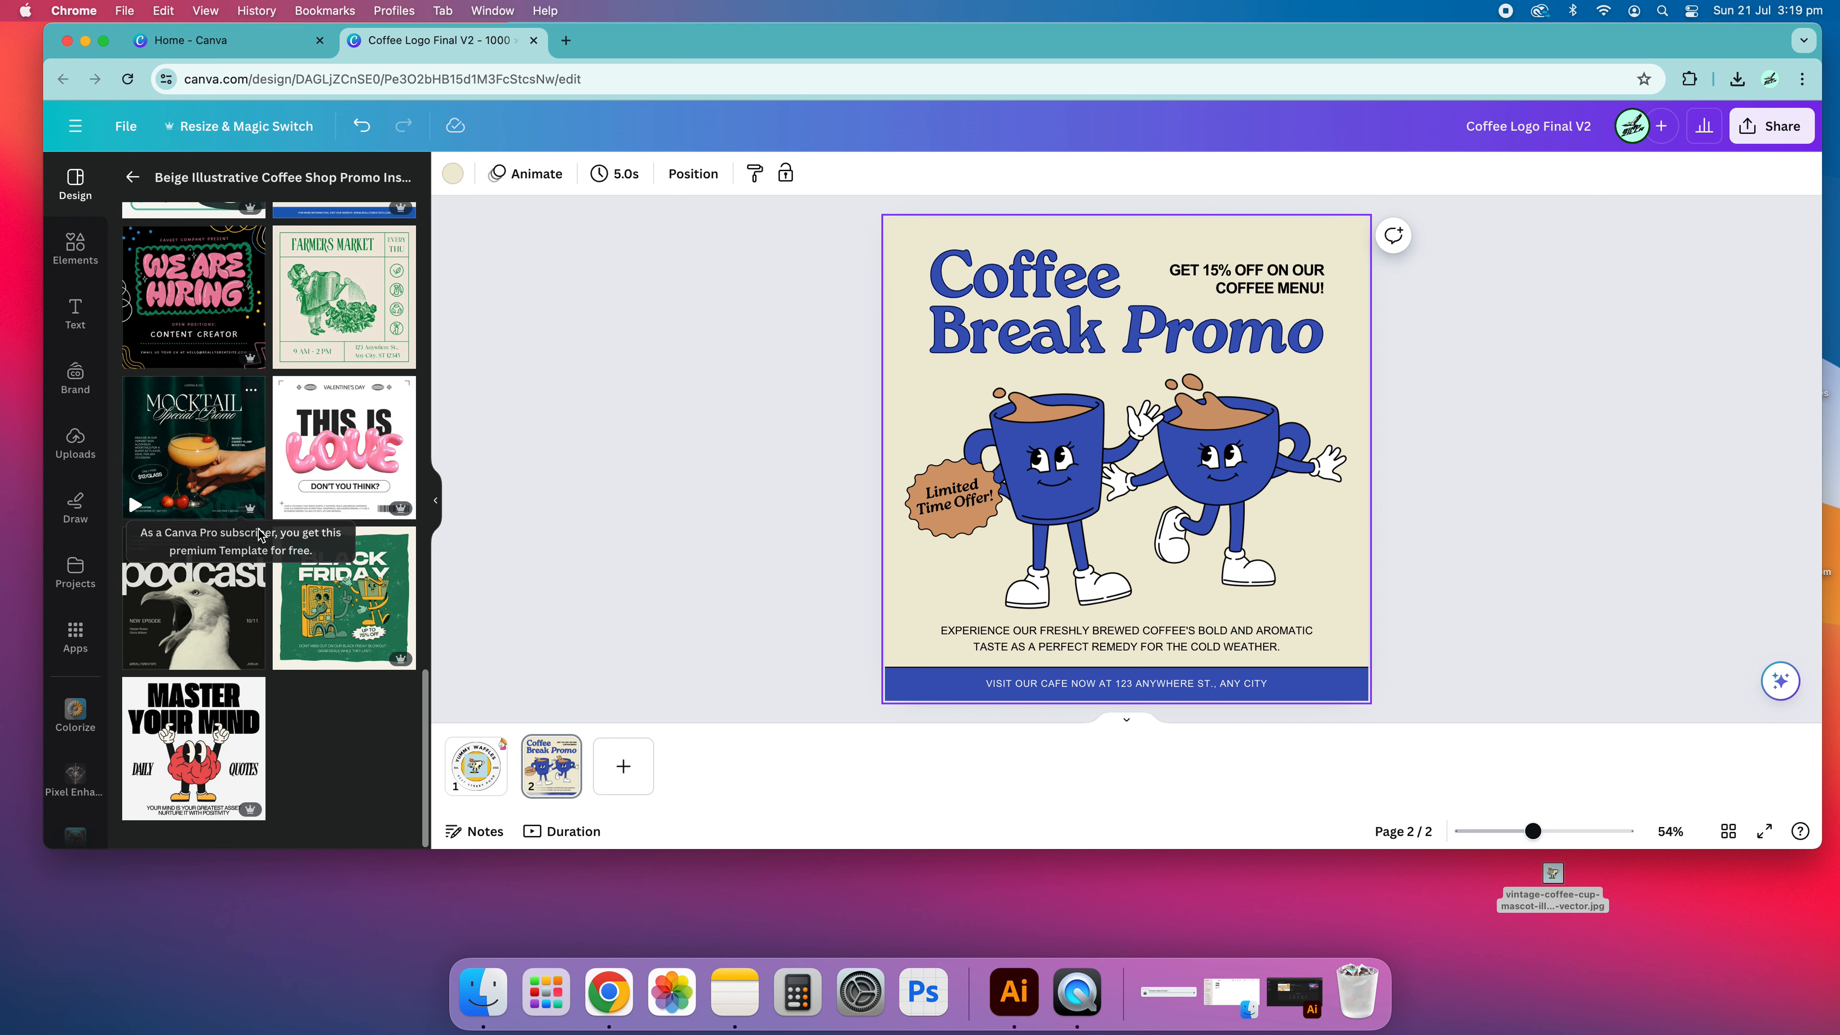
pyautogui.scroll(1, 323, 558)
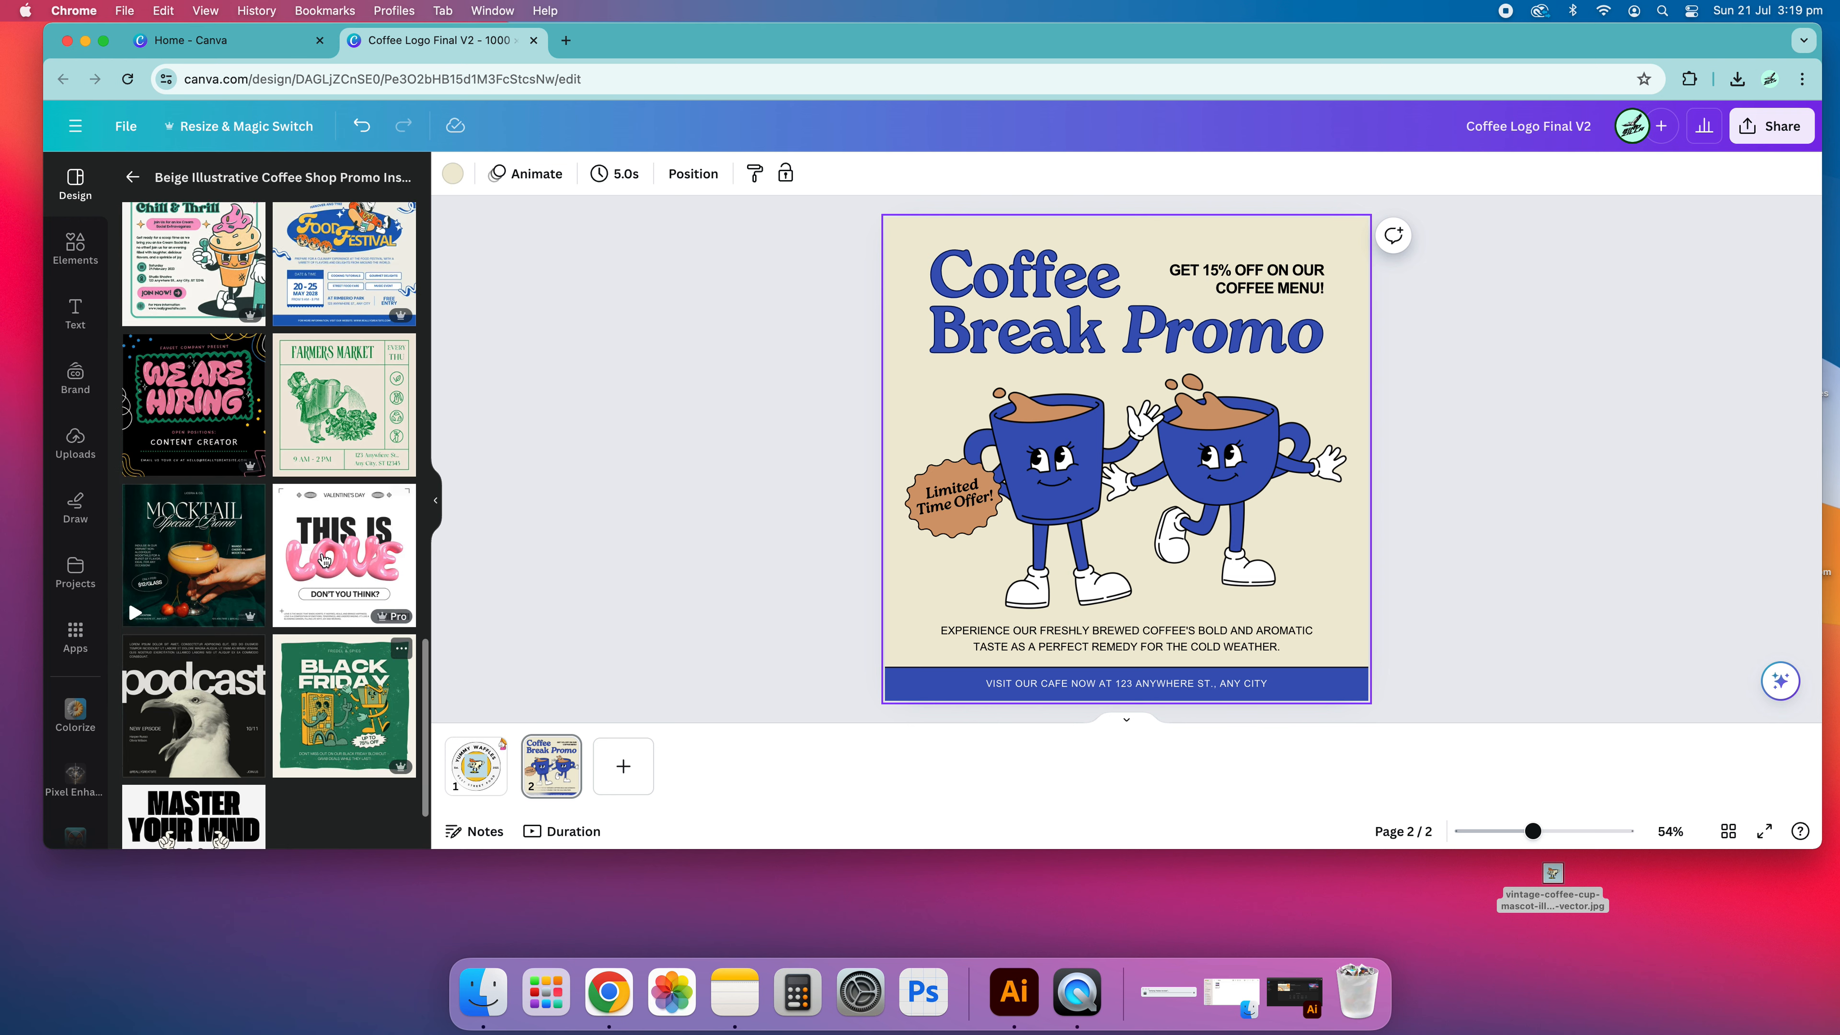
pyautogui.scroll(4, 319, 576)
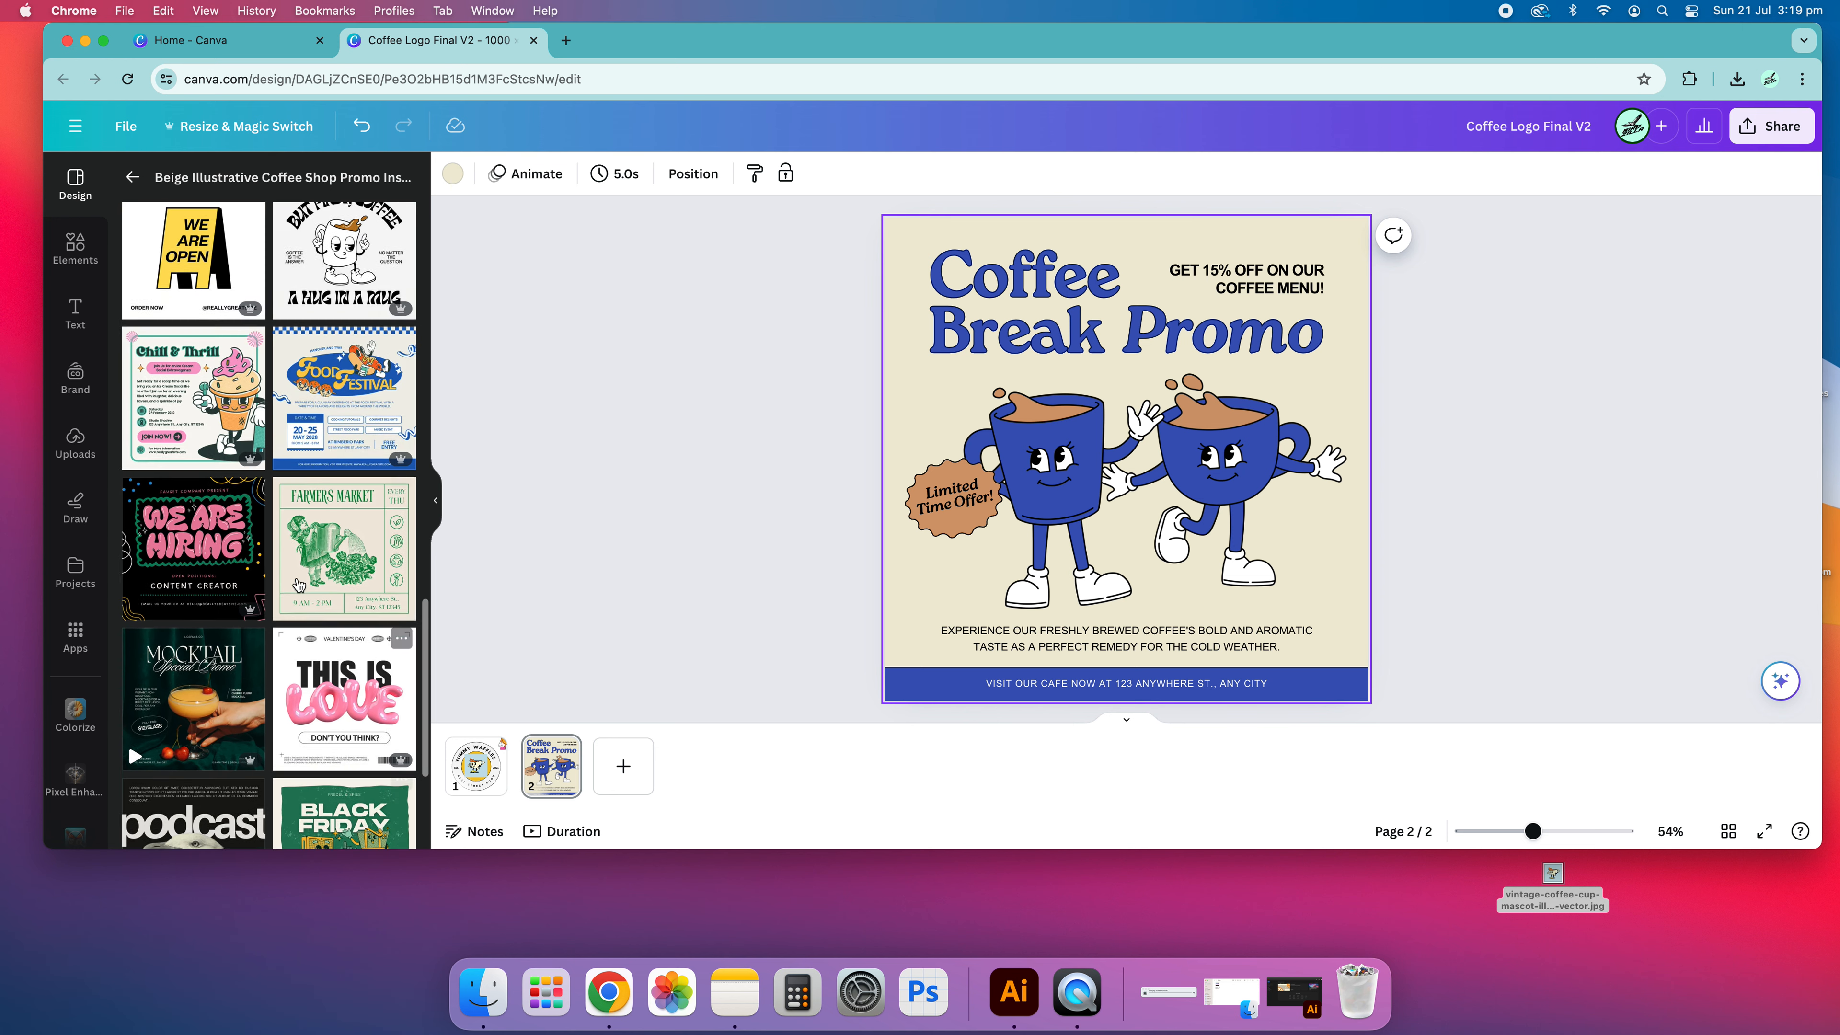
pyautogui.scroll(8, 299, 584)
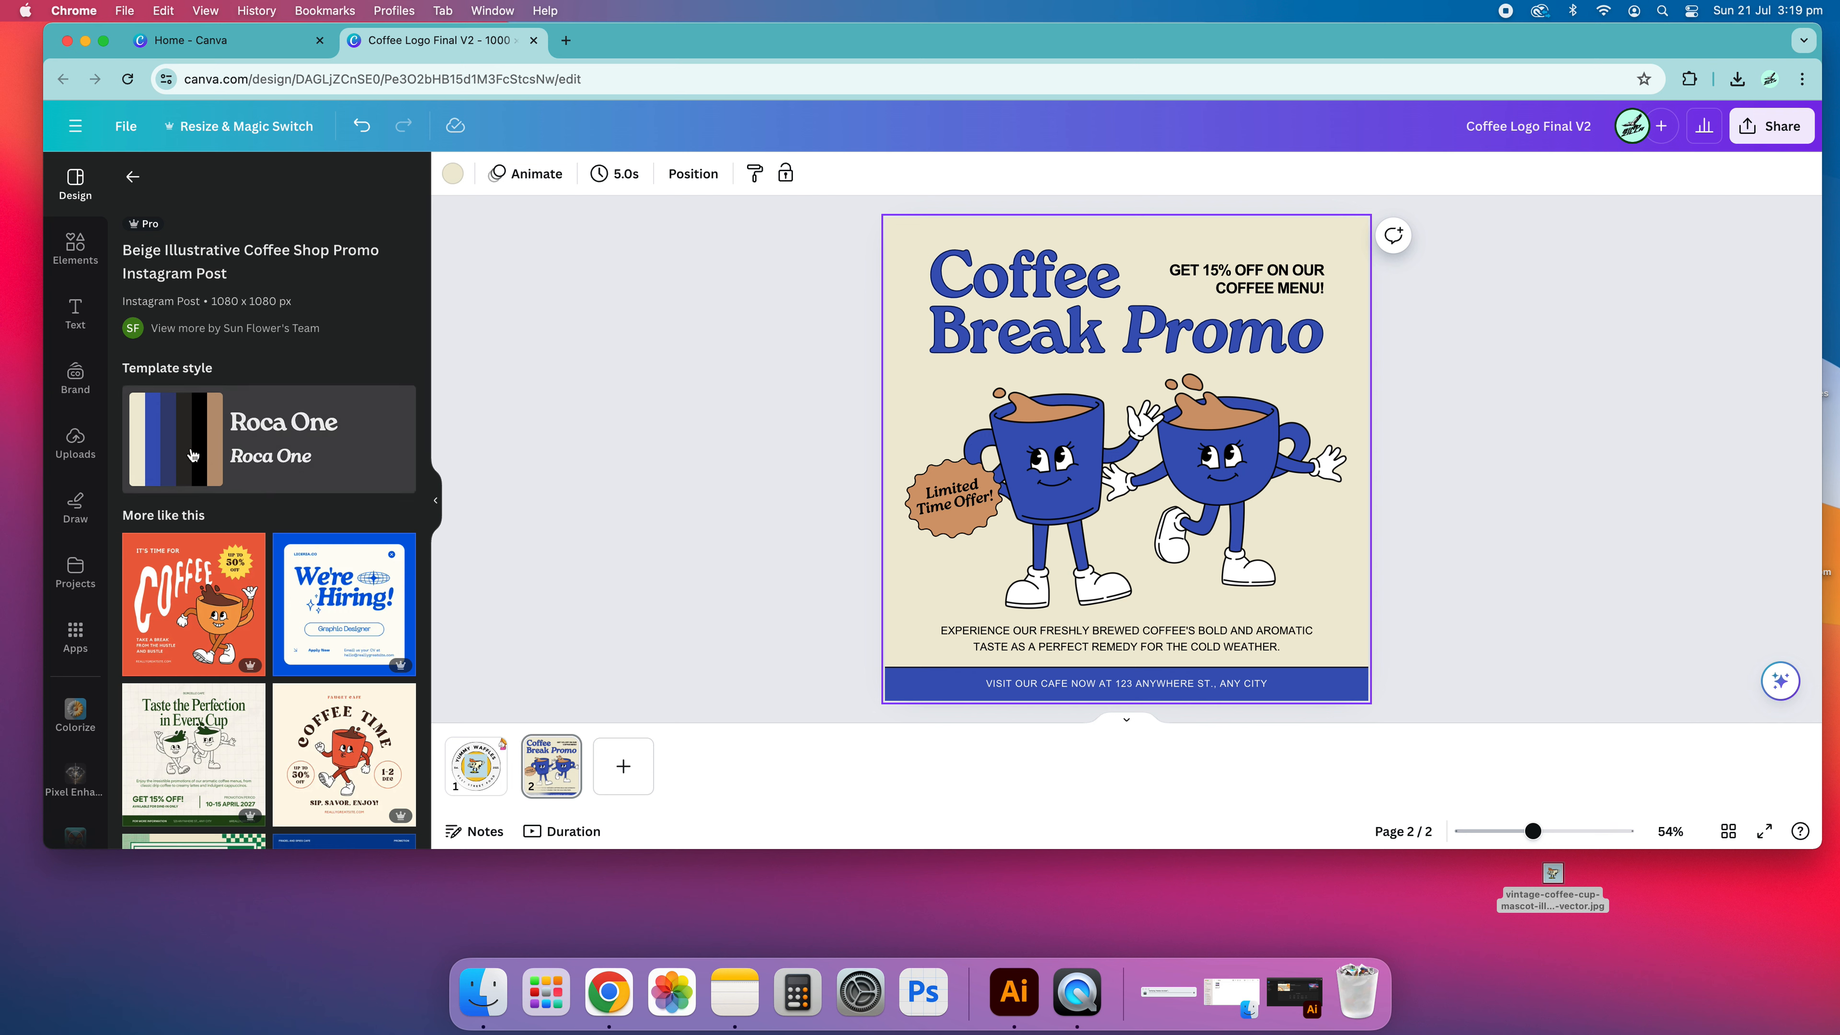
# - Return to the template list, look through its categories, and examine the available colour, font and recent design styles
pyautogui.click(135, 179)
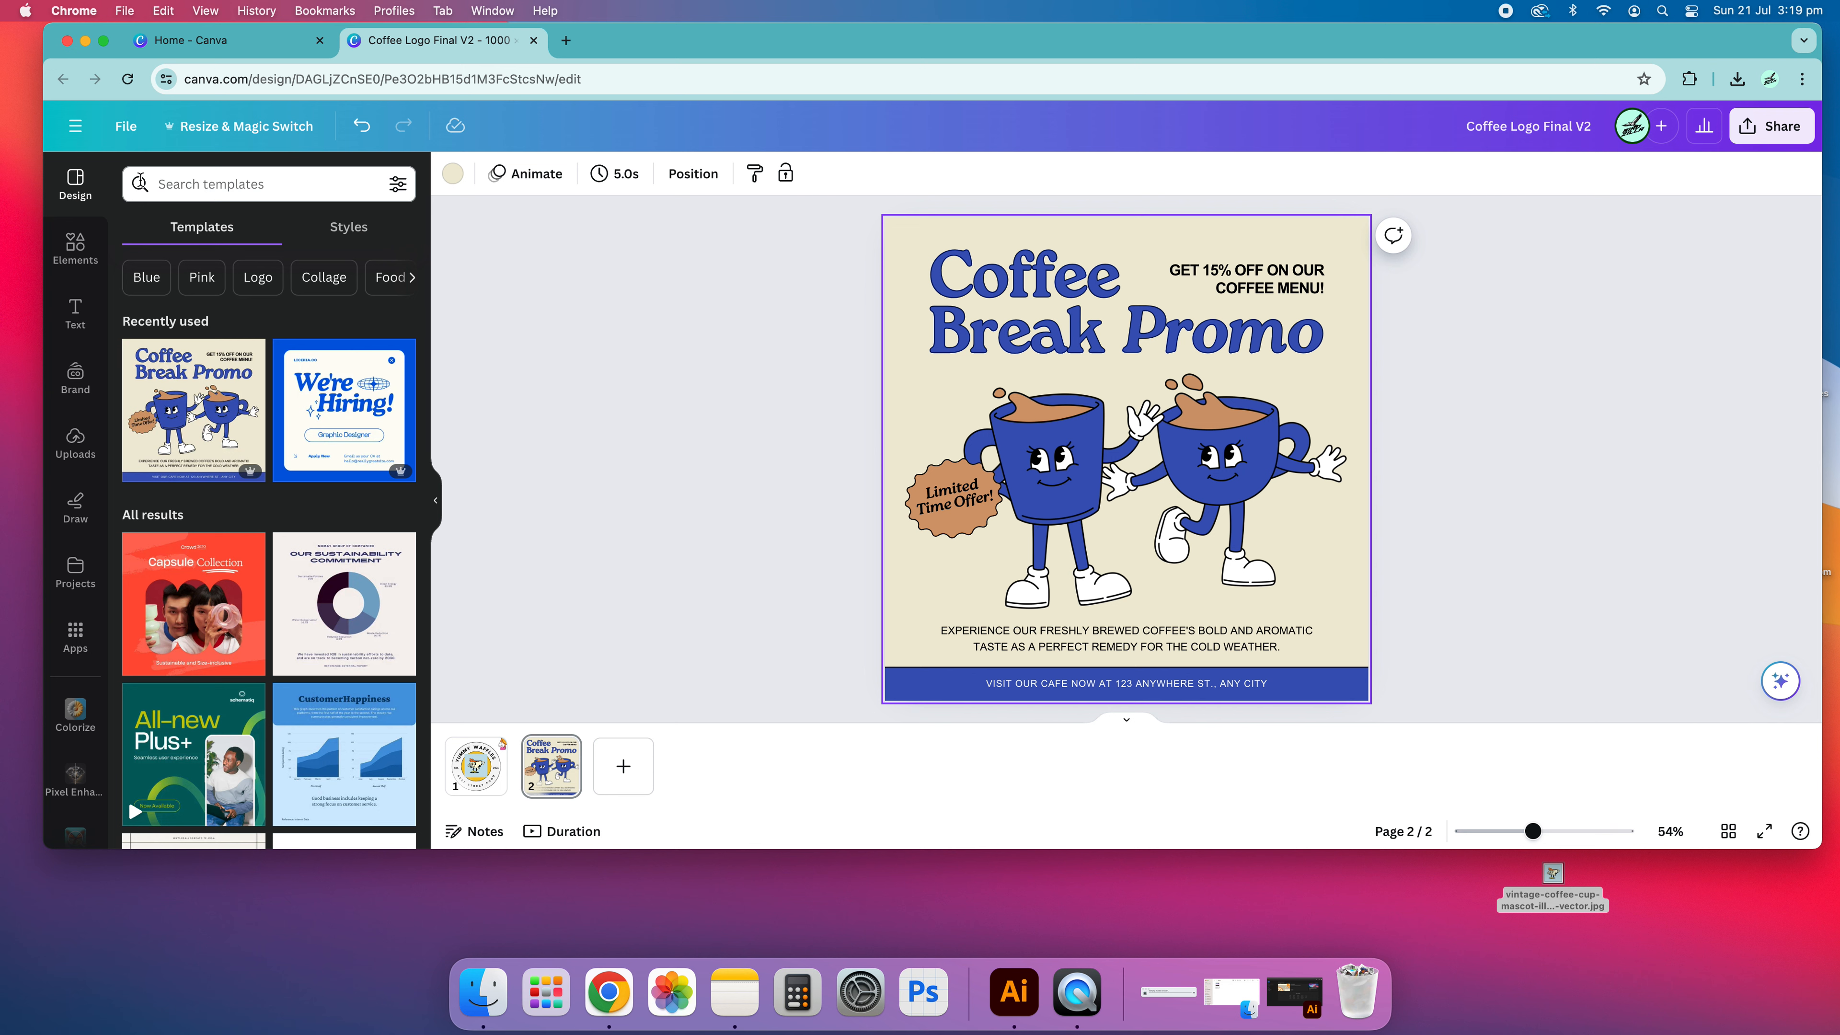
pyautogui.hscroll(5, 207, 281)
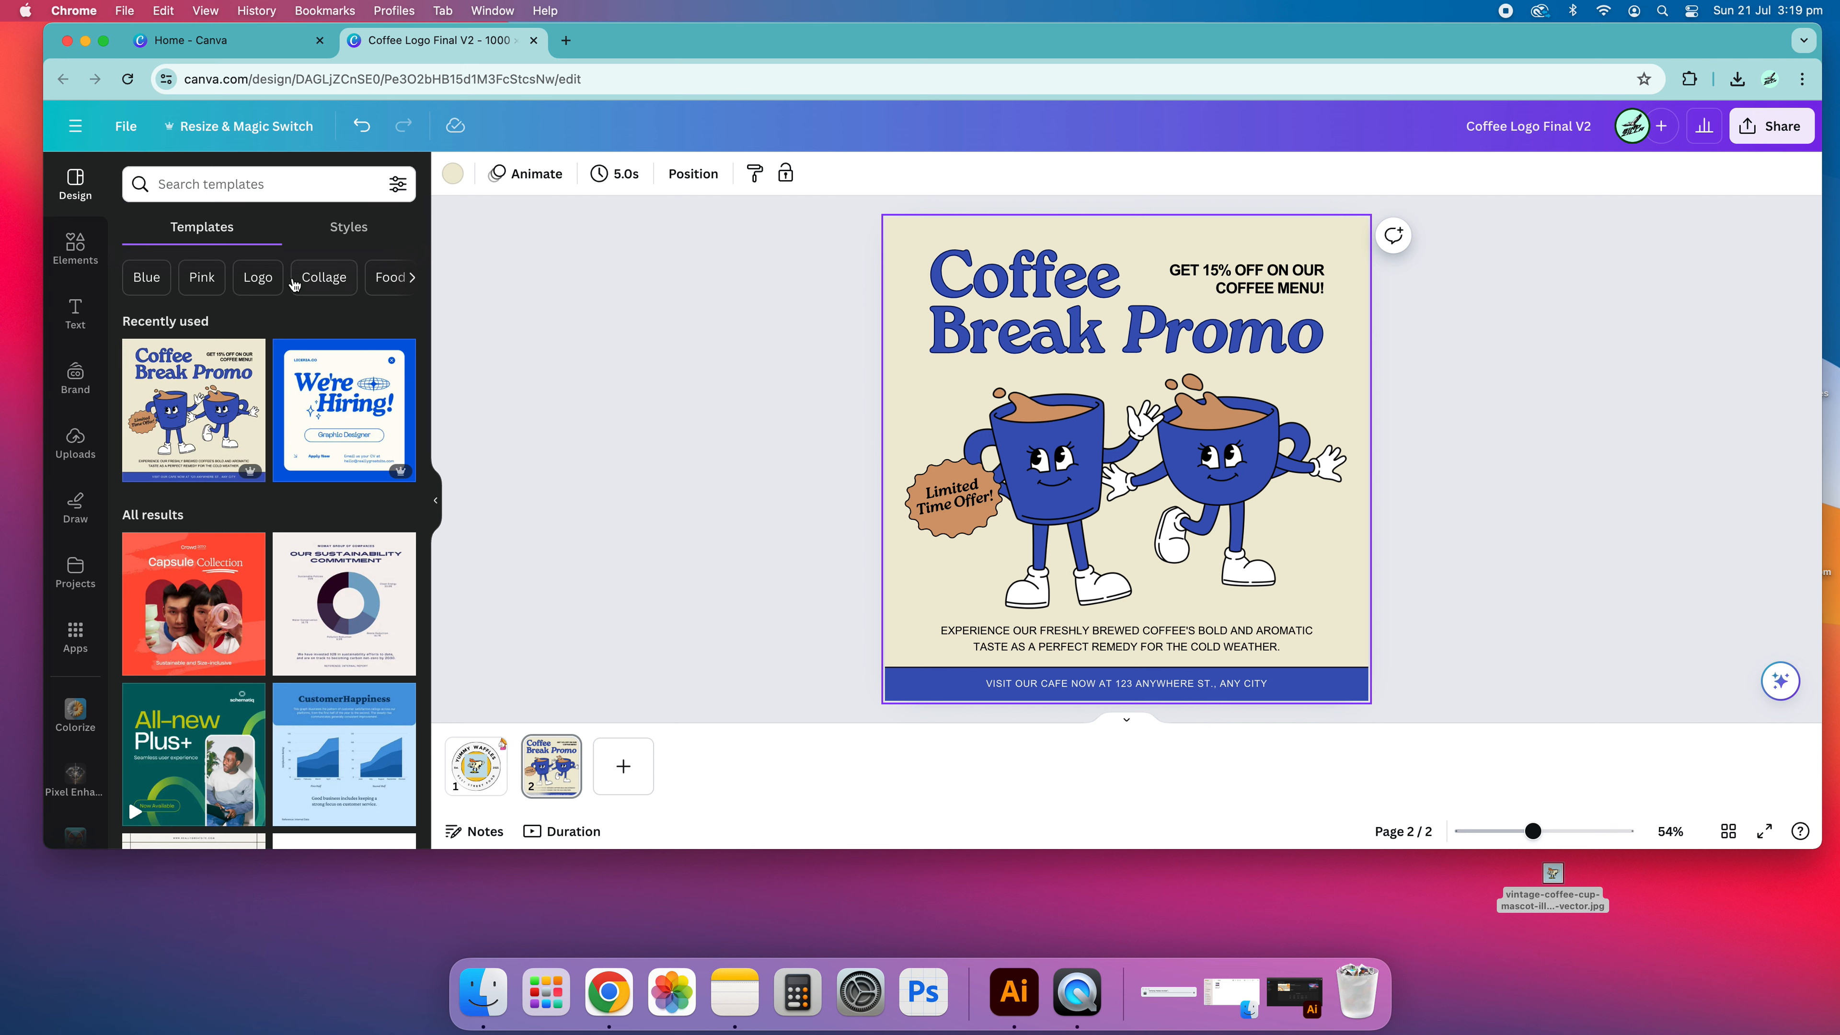
pyautogui.hscroll(8, 286, 281)
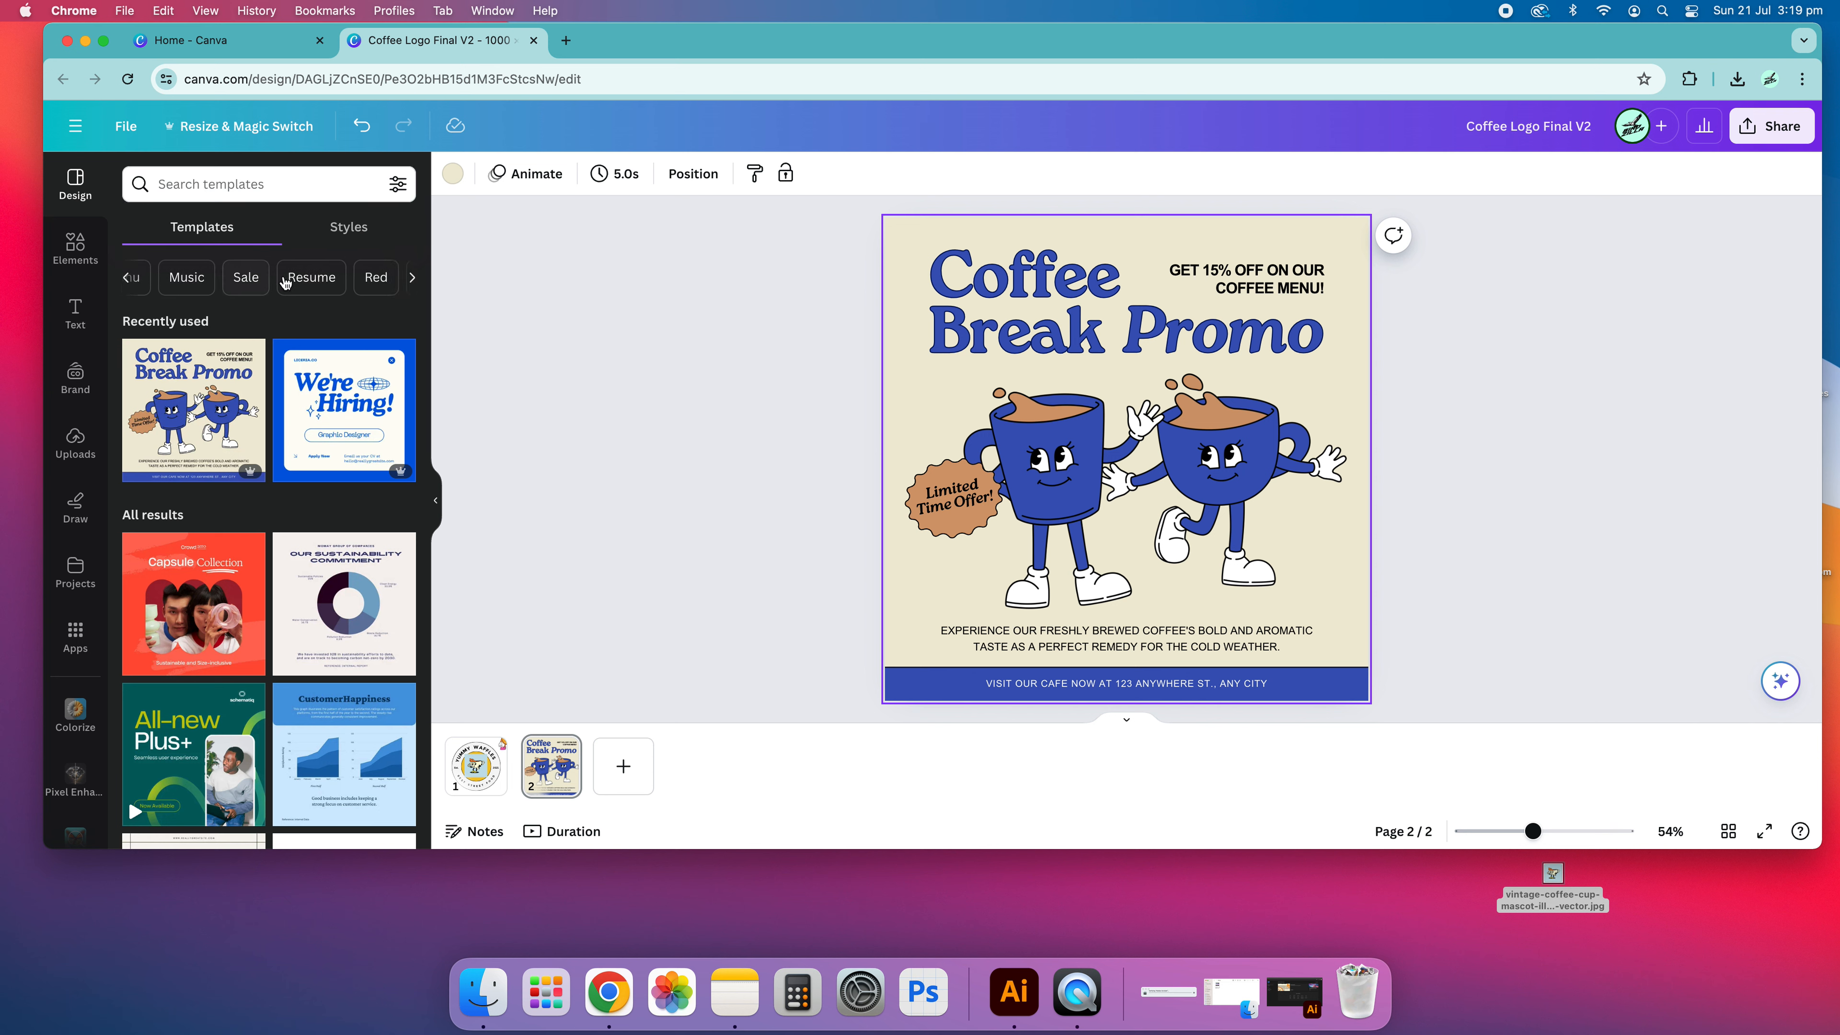
pyautogui.click(348, 226)
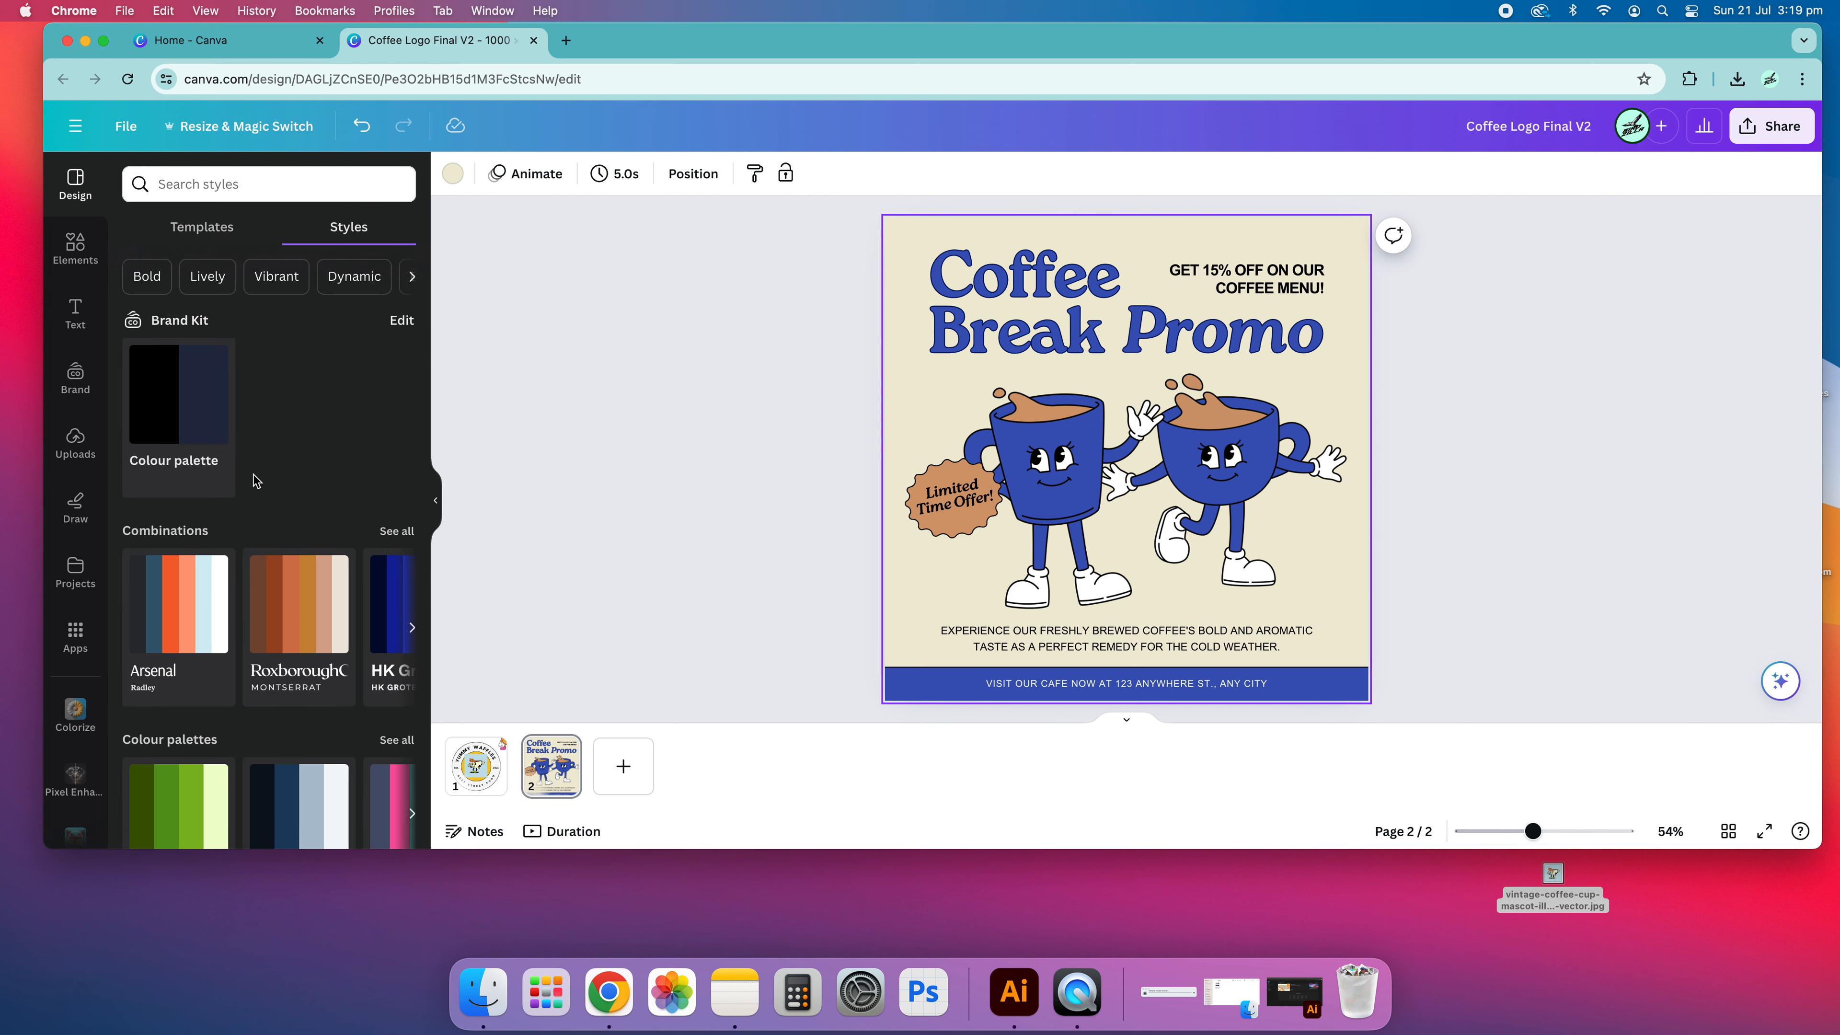
pyautogui.scroll(-7, 258, 481)
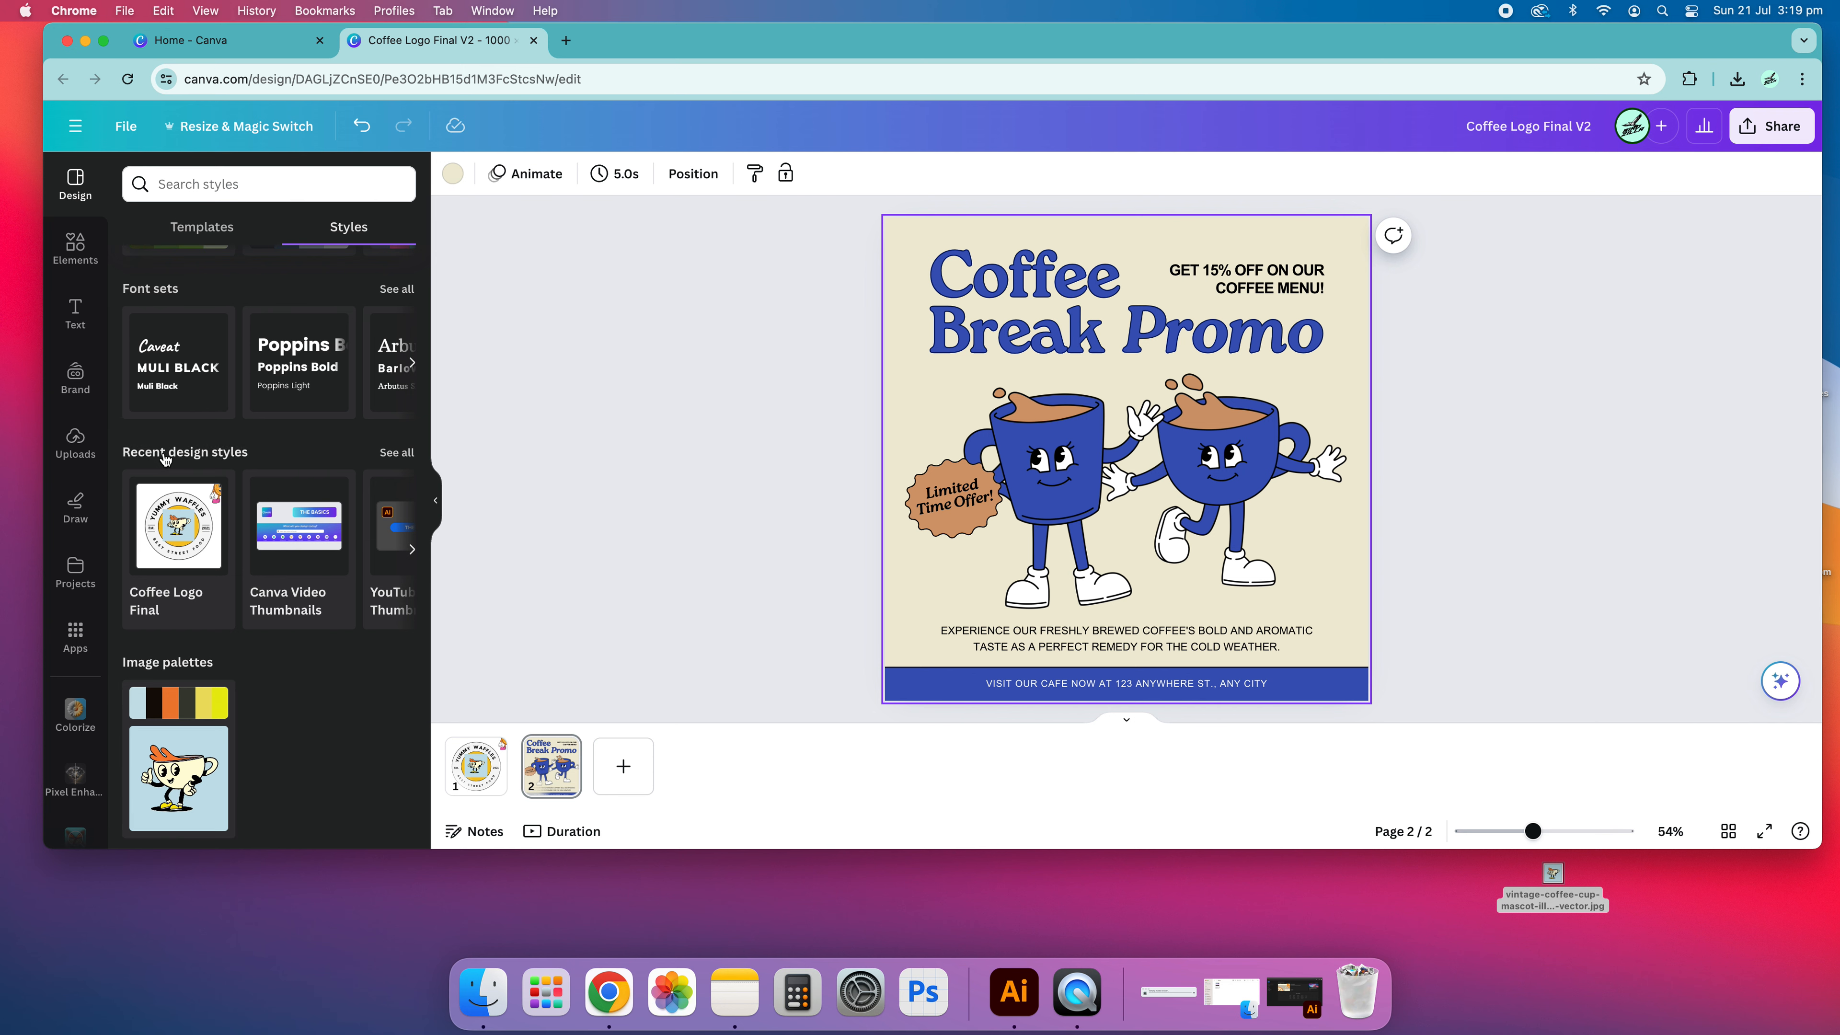
pyautogui.scroll(8, 165, 458)
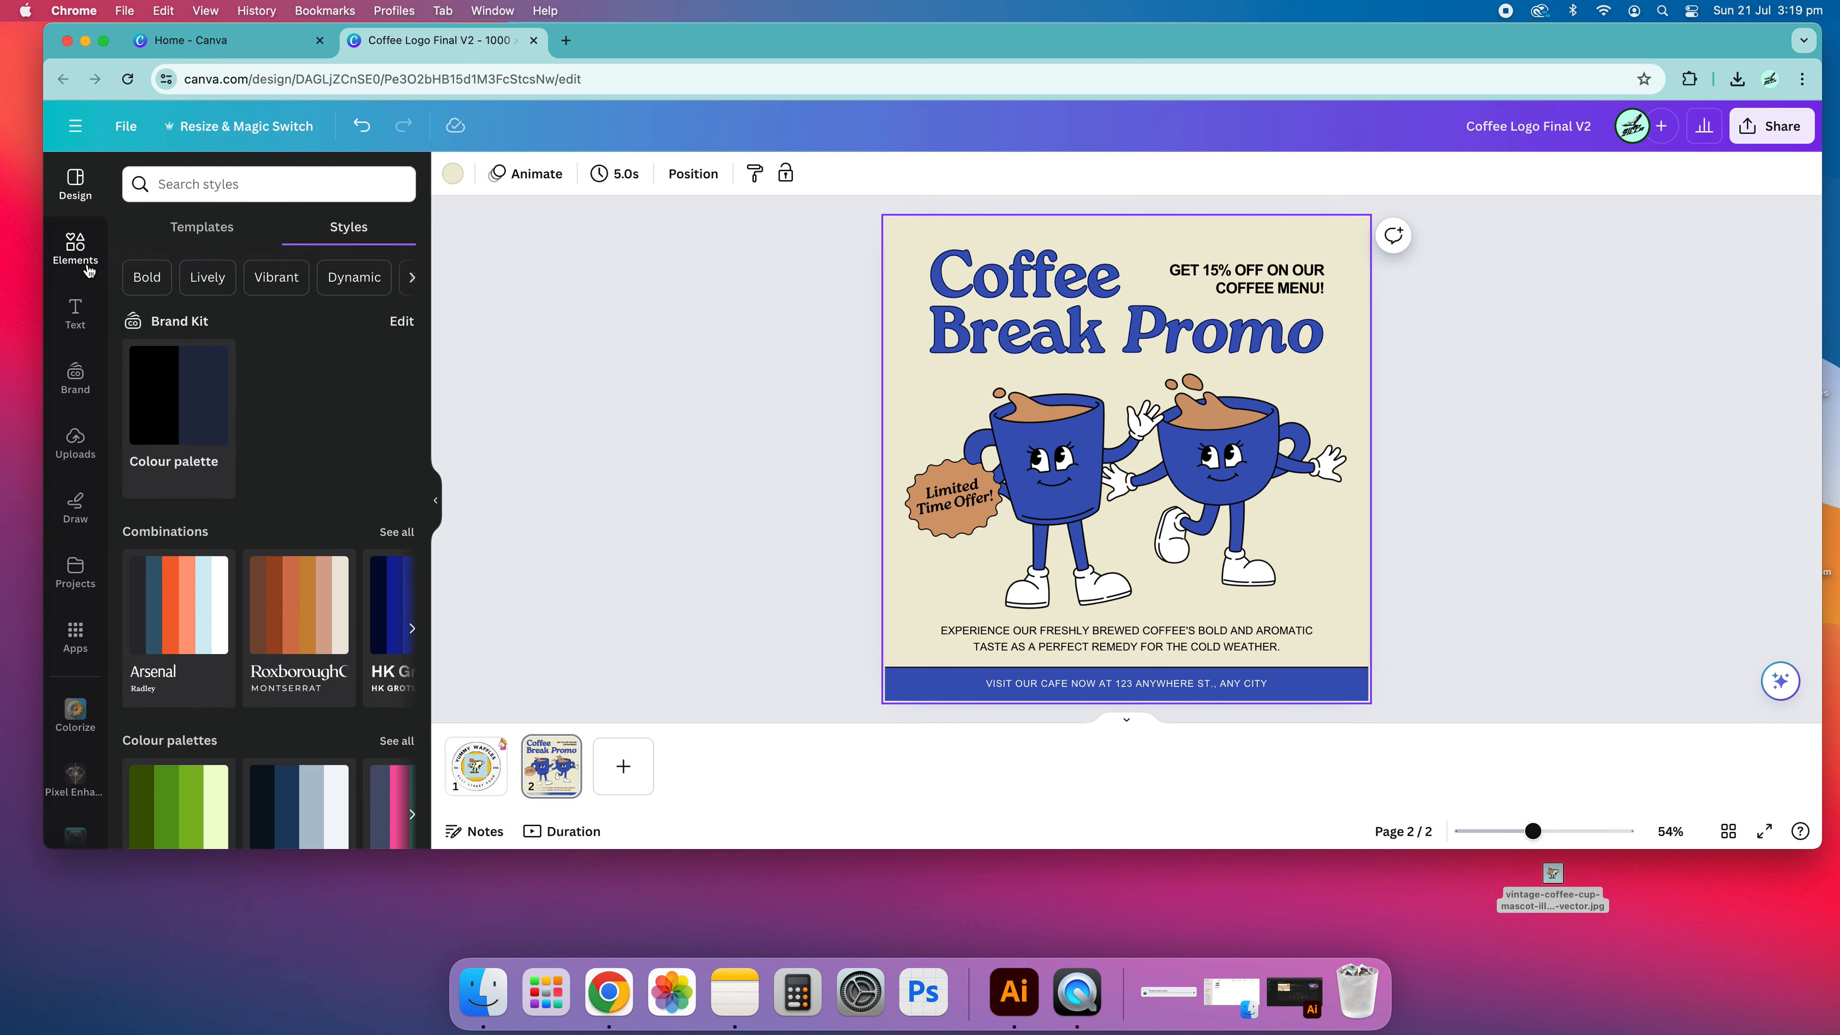
# - Search the graphics elements for "coffee cup vintage"
pyautogui.click(77, 251)
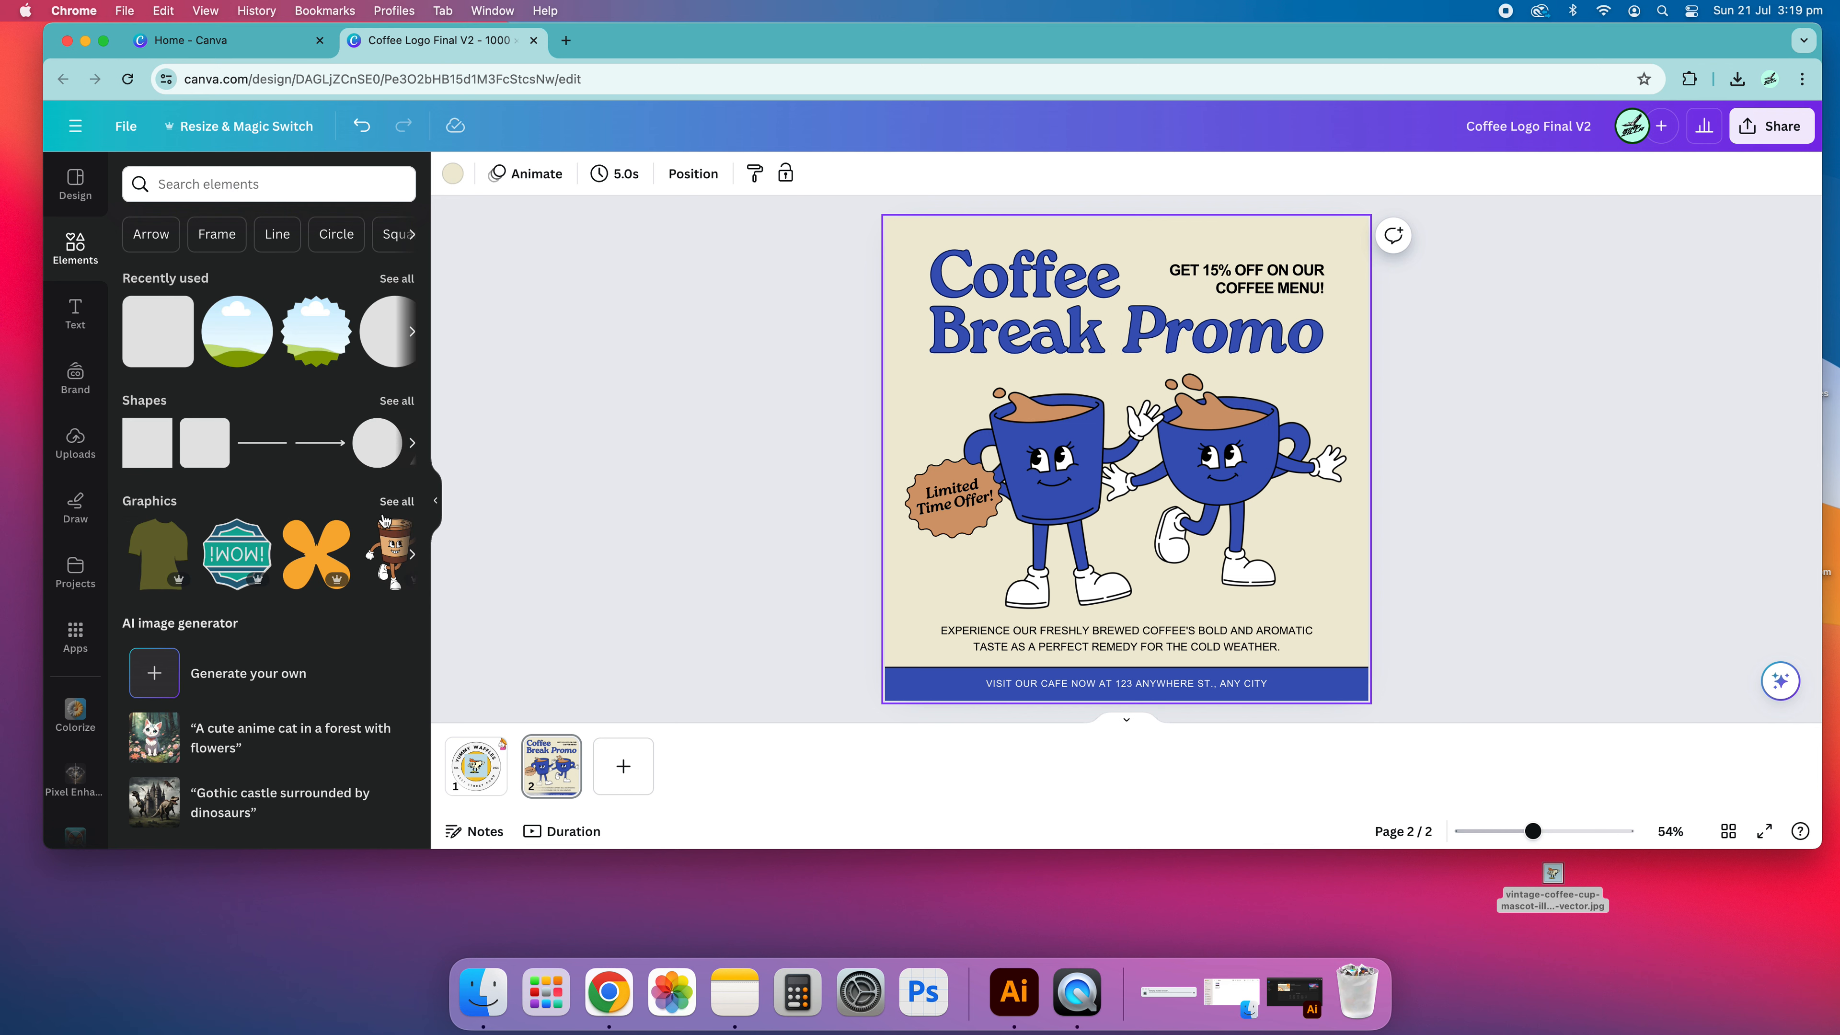
pyautogui.click(395, 501)
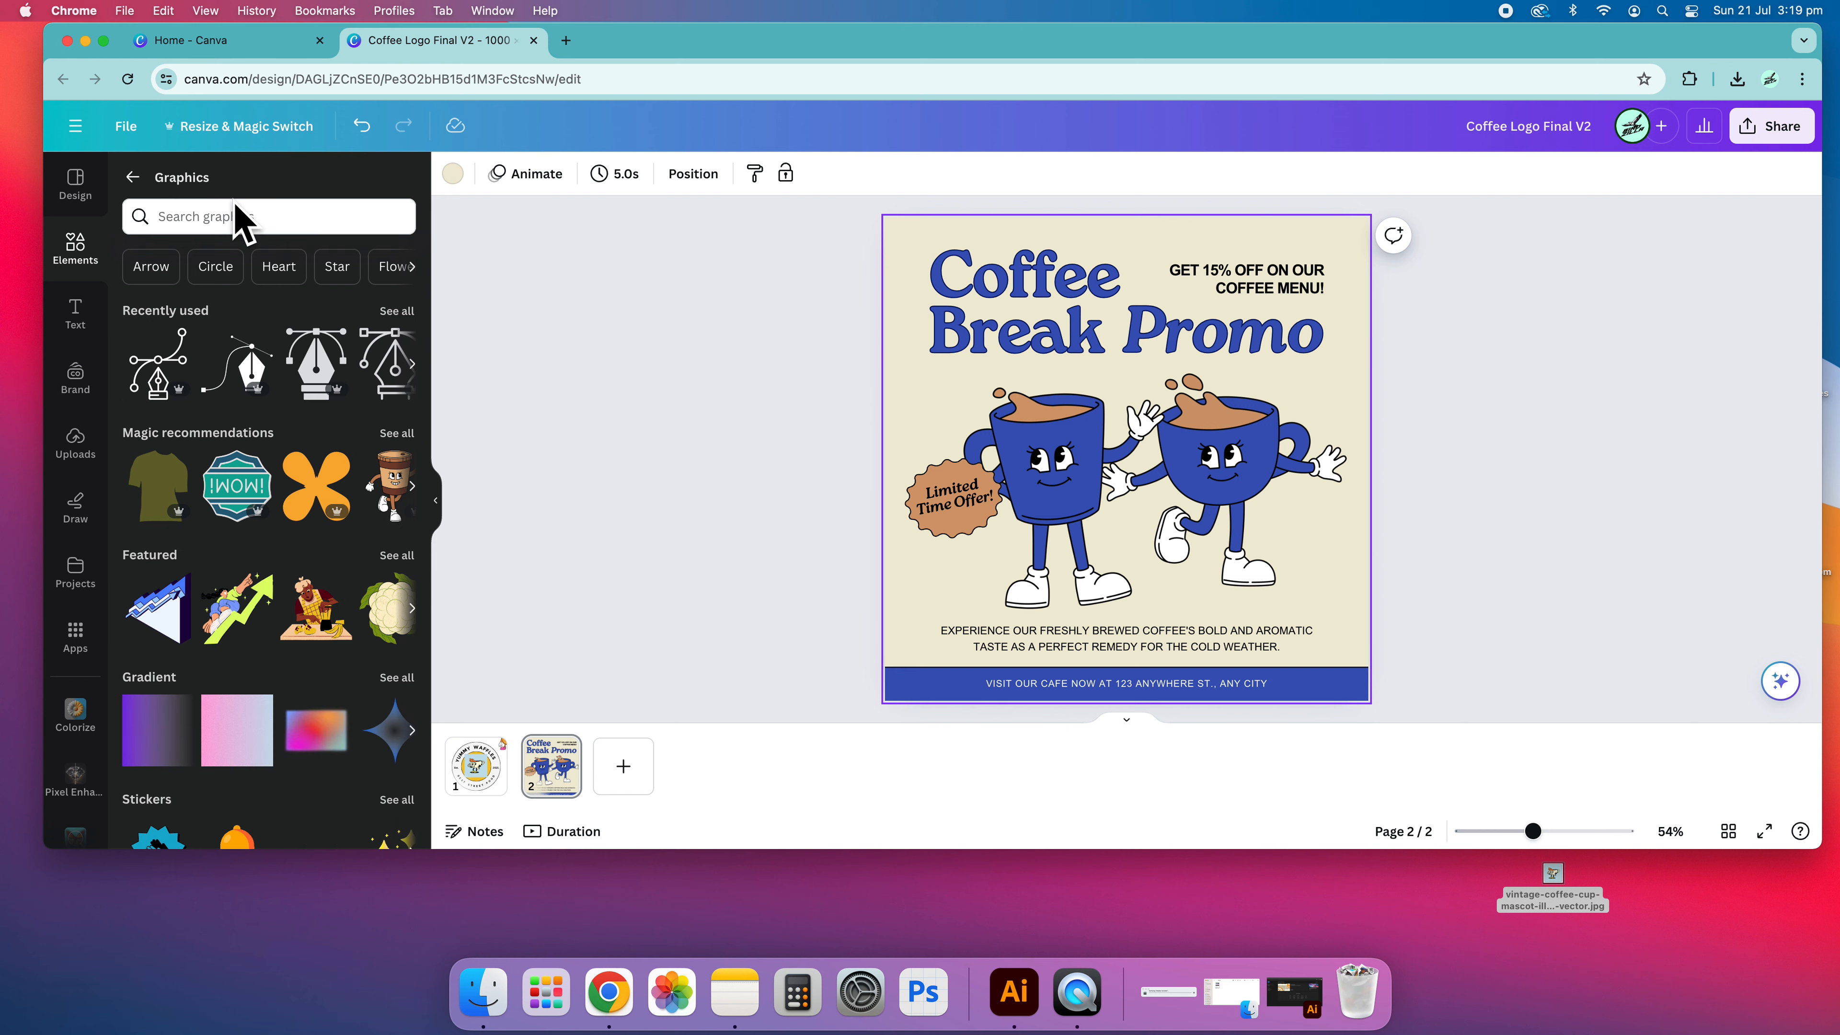
pyautogui.click(260, 221)
pyautogui.write('coffee c')
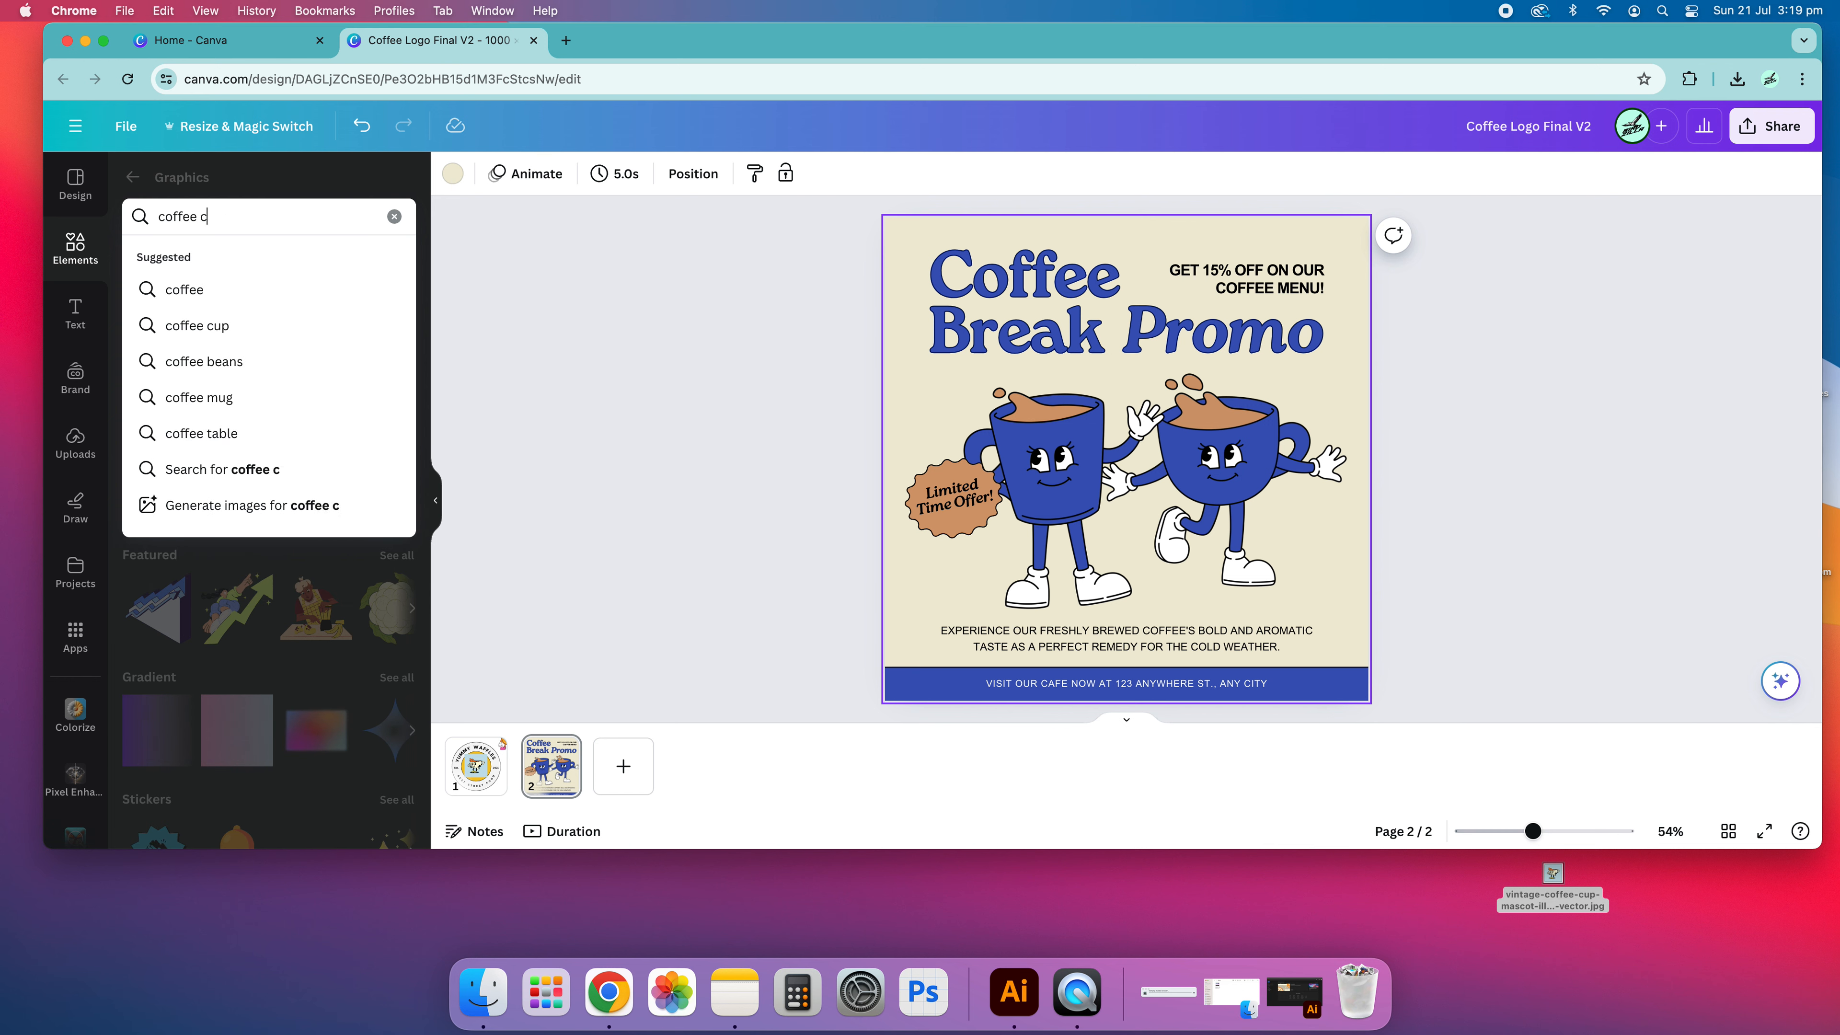
pyautogui.write('up vintage')
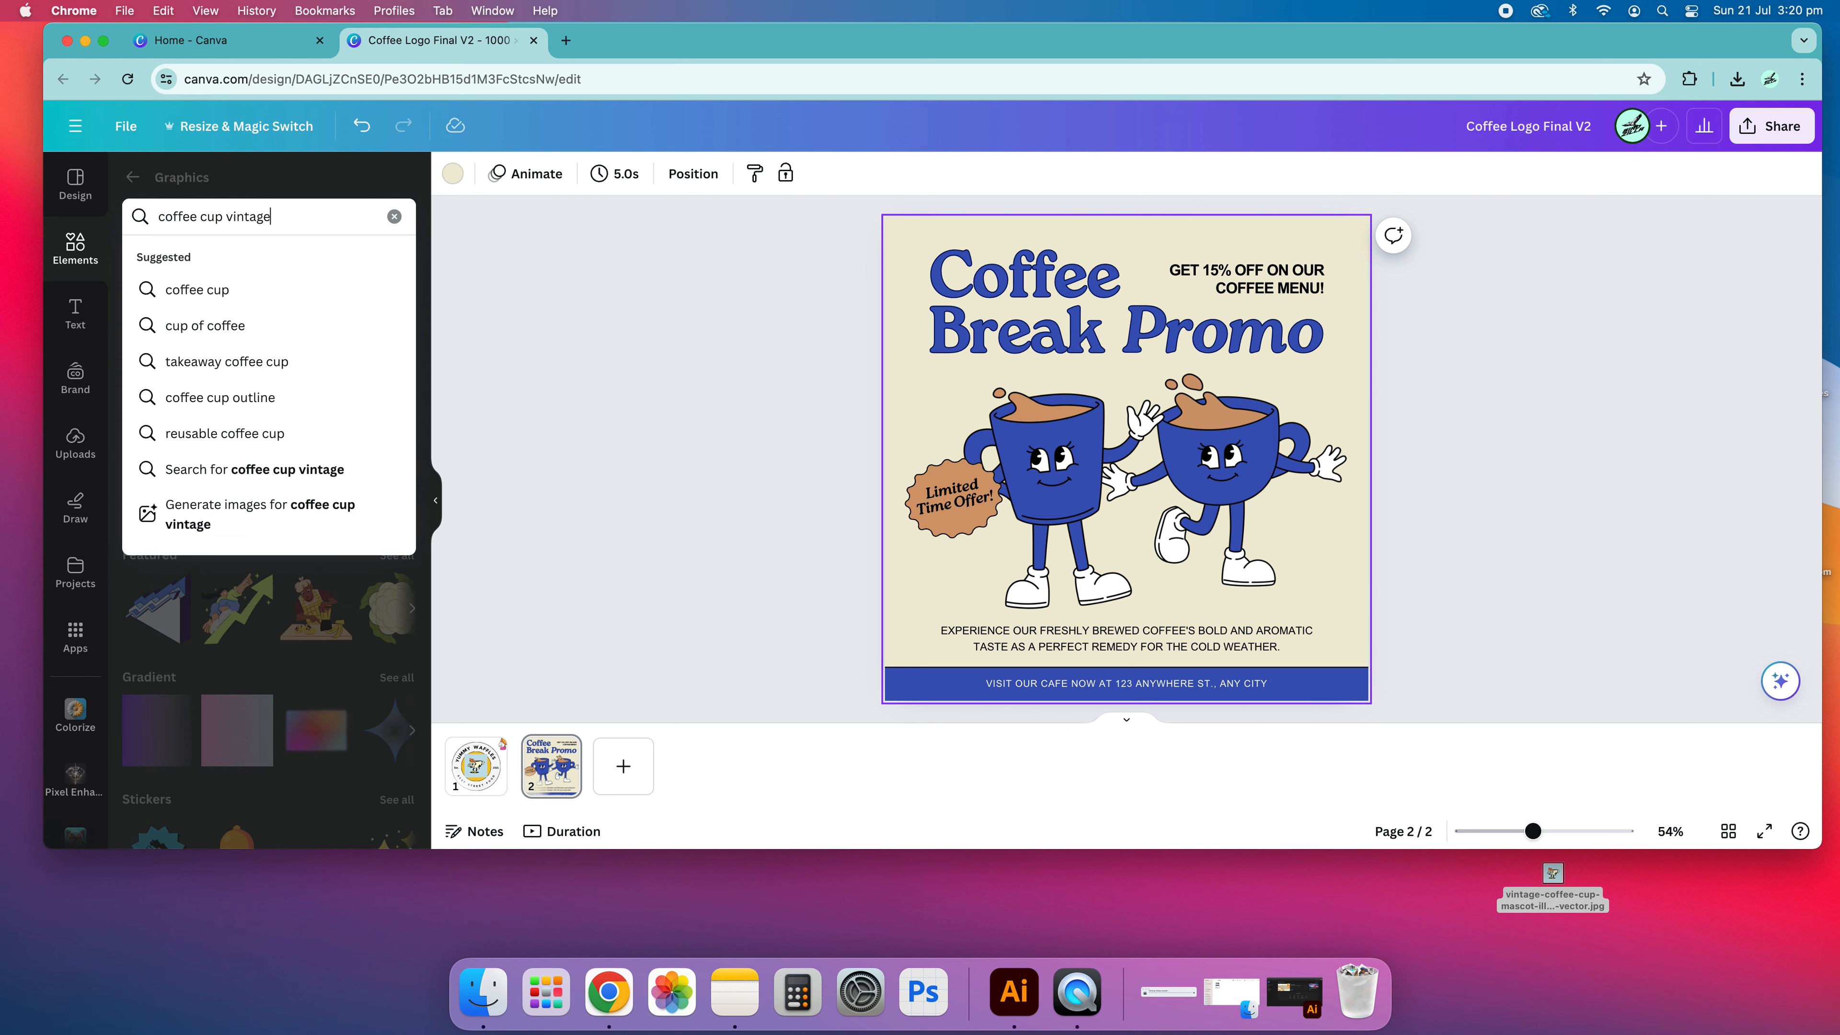
pyautogui.press('Return')
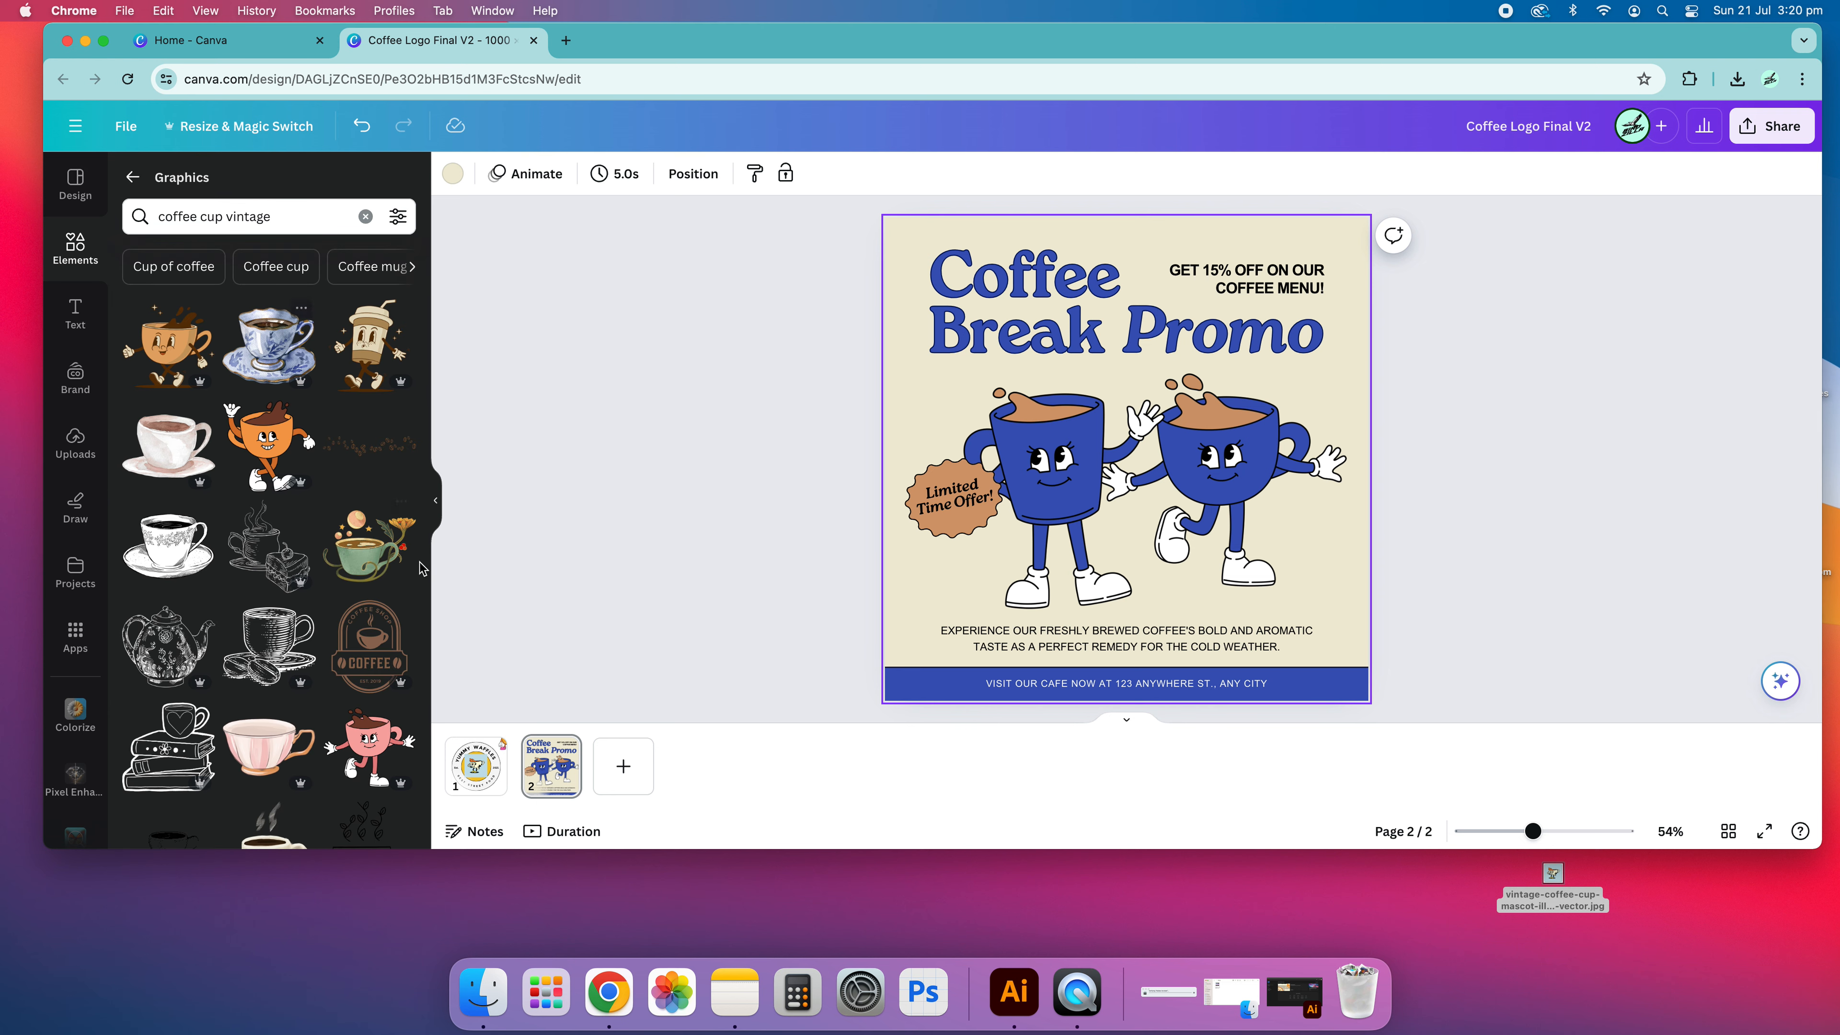
# - Look through the vintage coffee cup graphics and examine the colour, orientation, animation and price filters
pyautogui.scroll(-5, 420, 569)
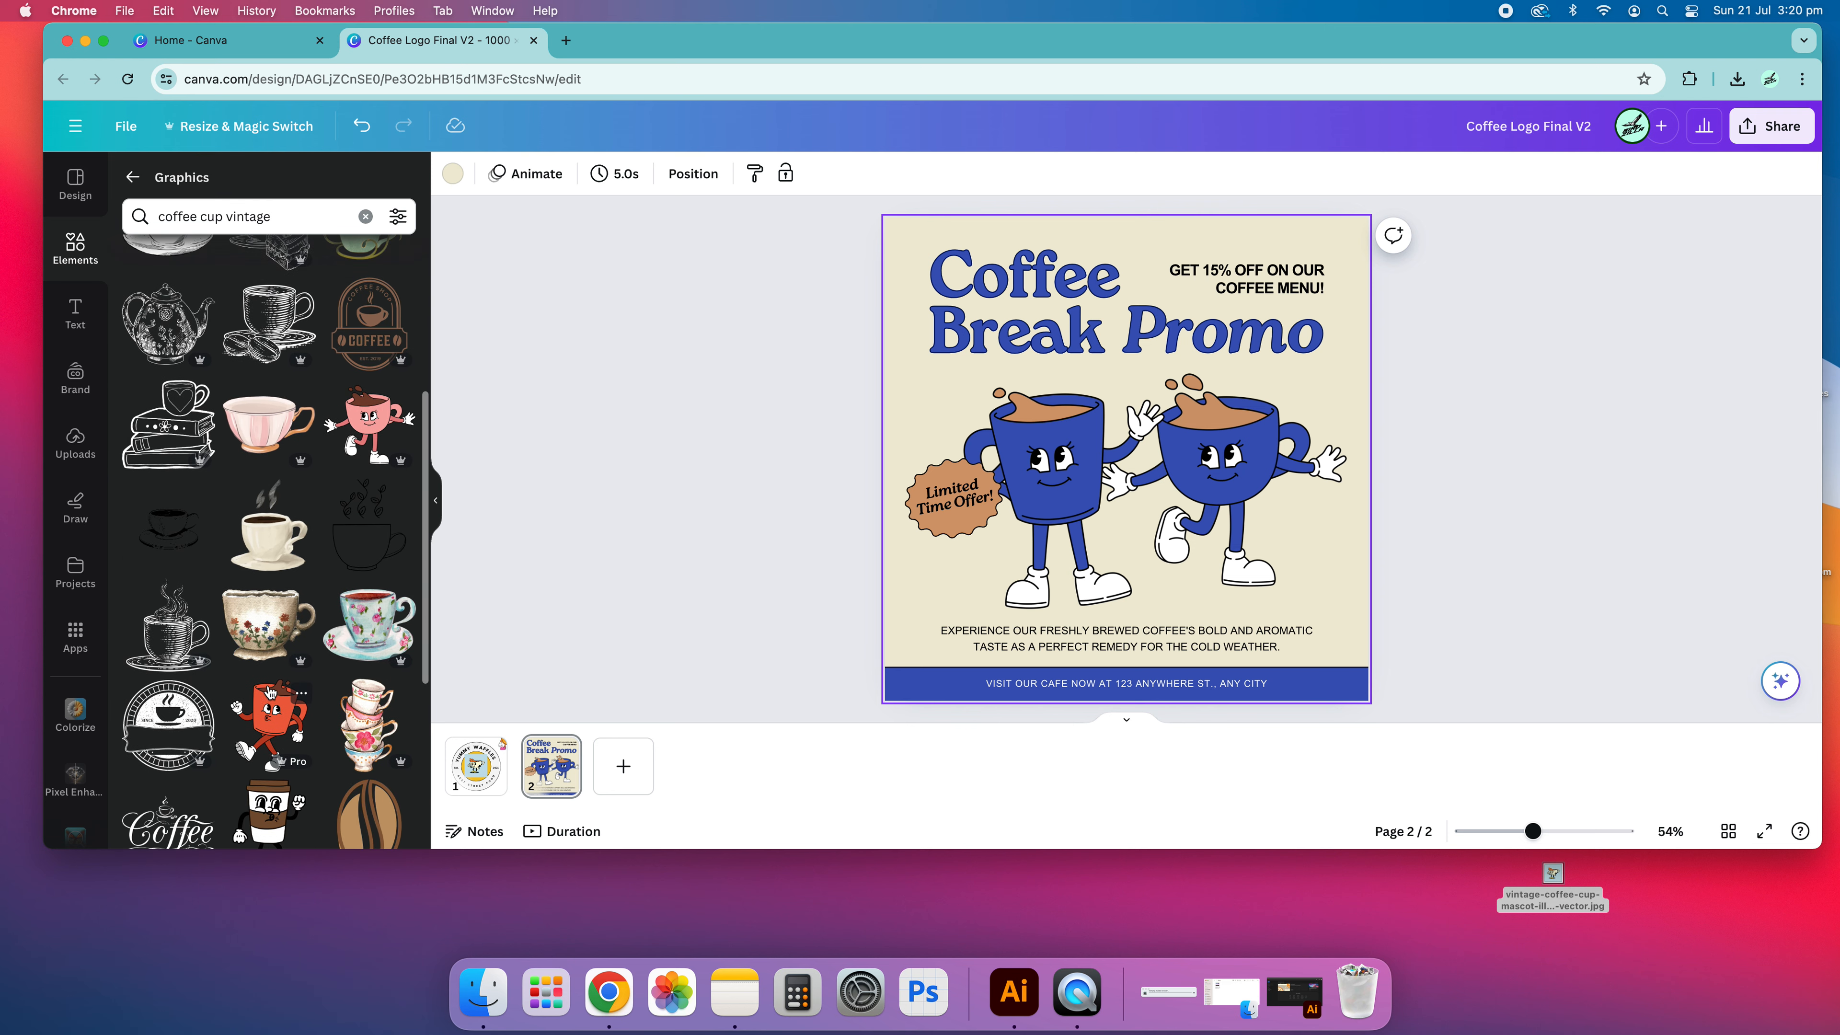
pyautogui.scroll(-6, 275, 681)
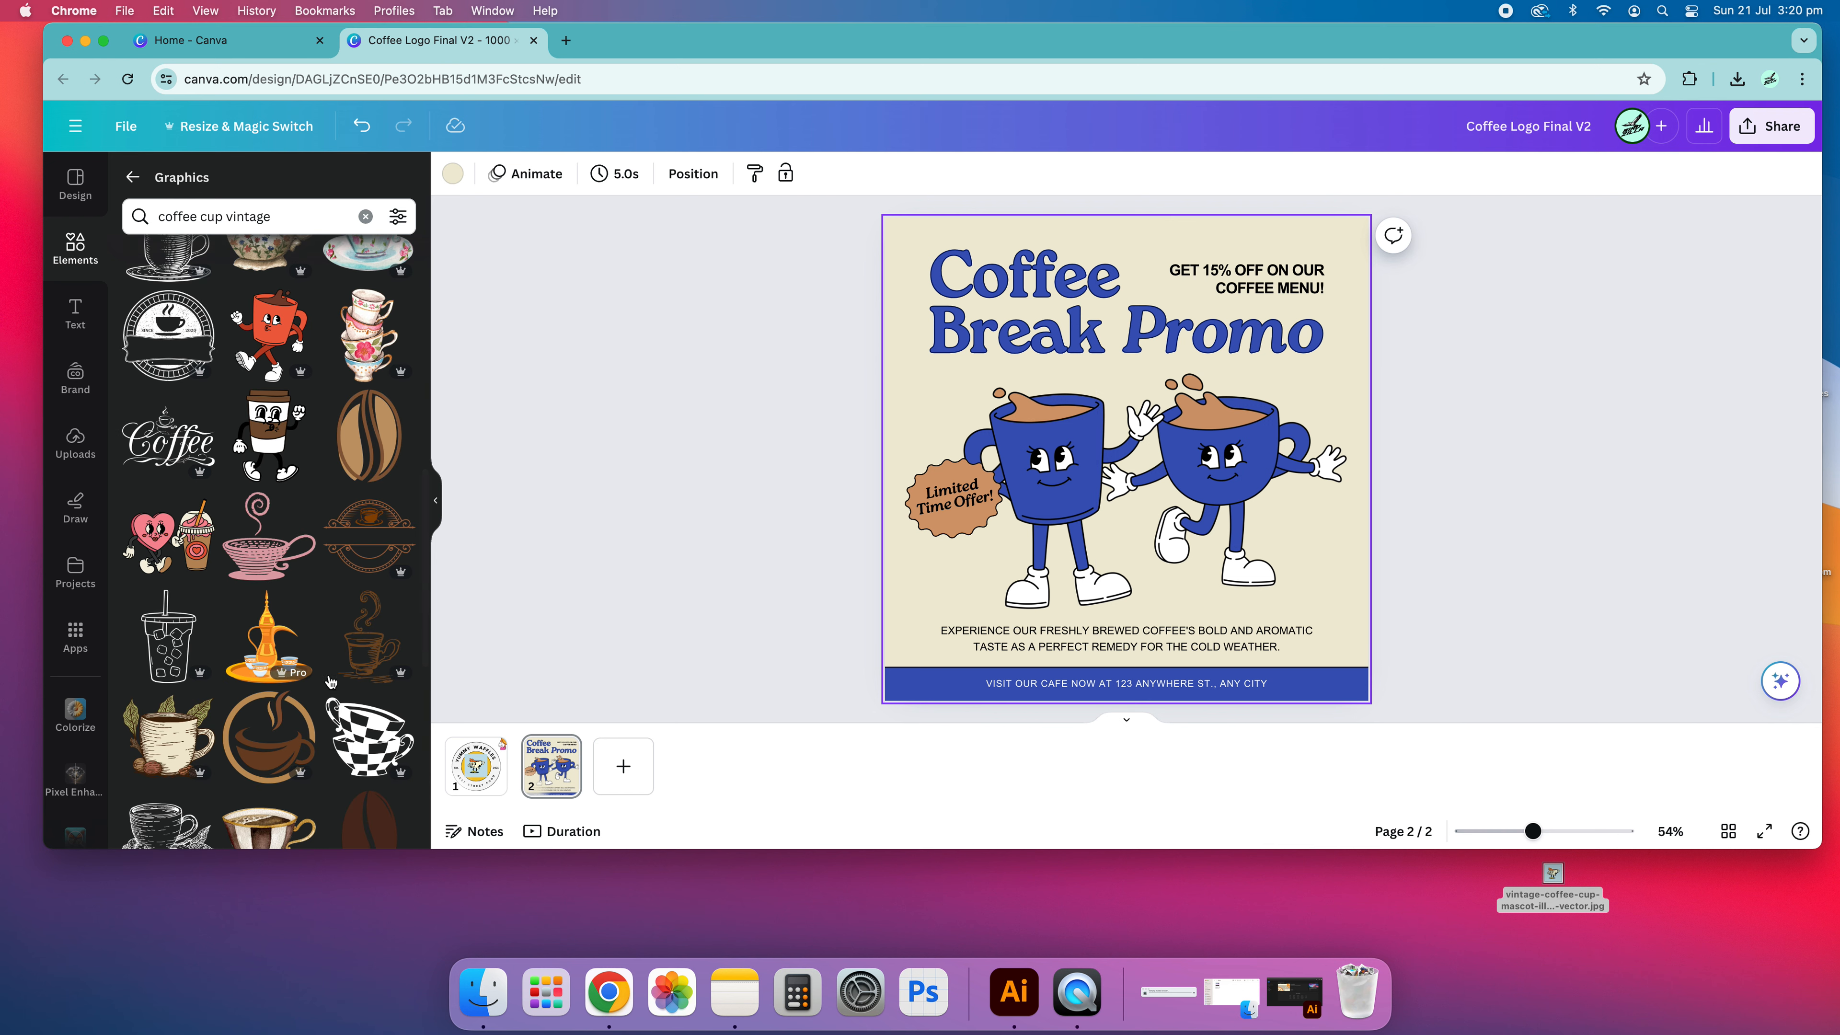
pyautogui.scroll(-2, 268, 594)
pyautogui.scroll(15, 267, 594)
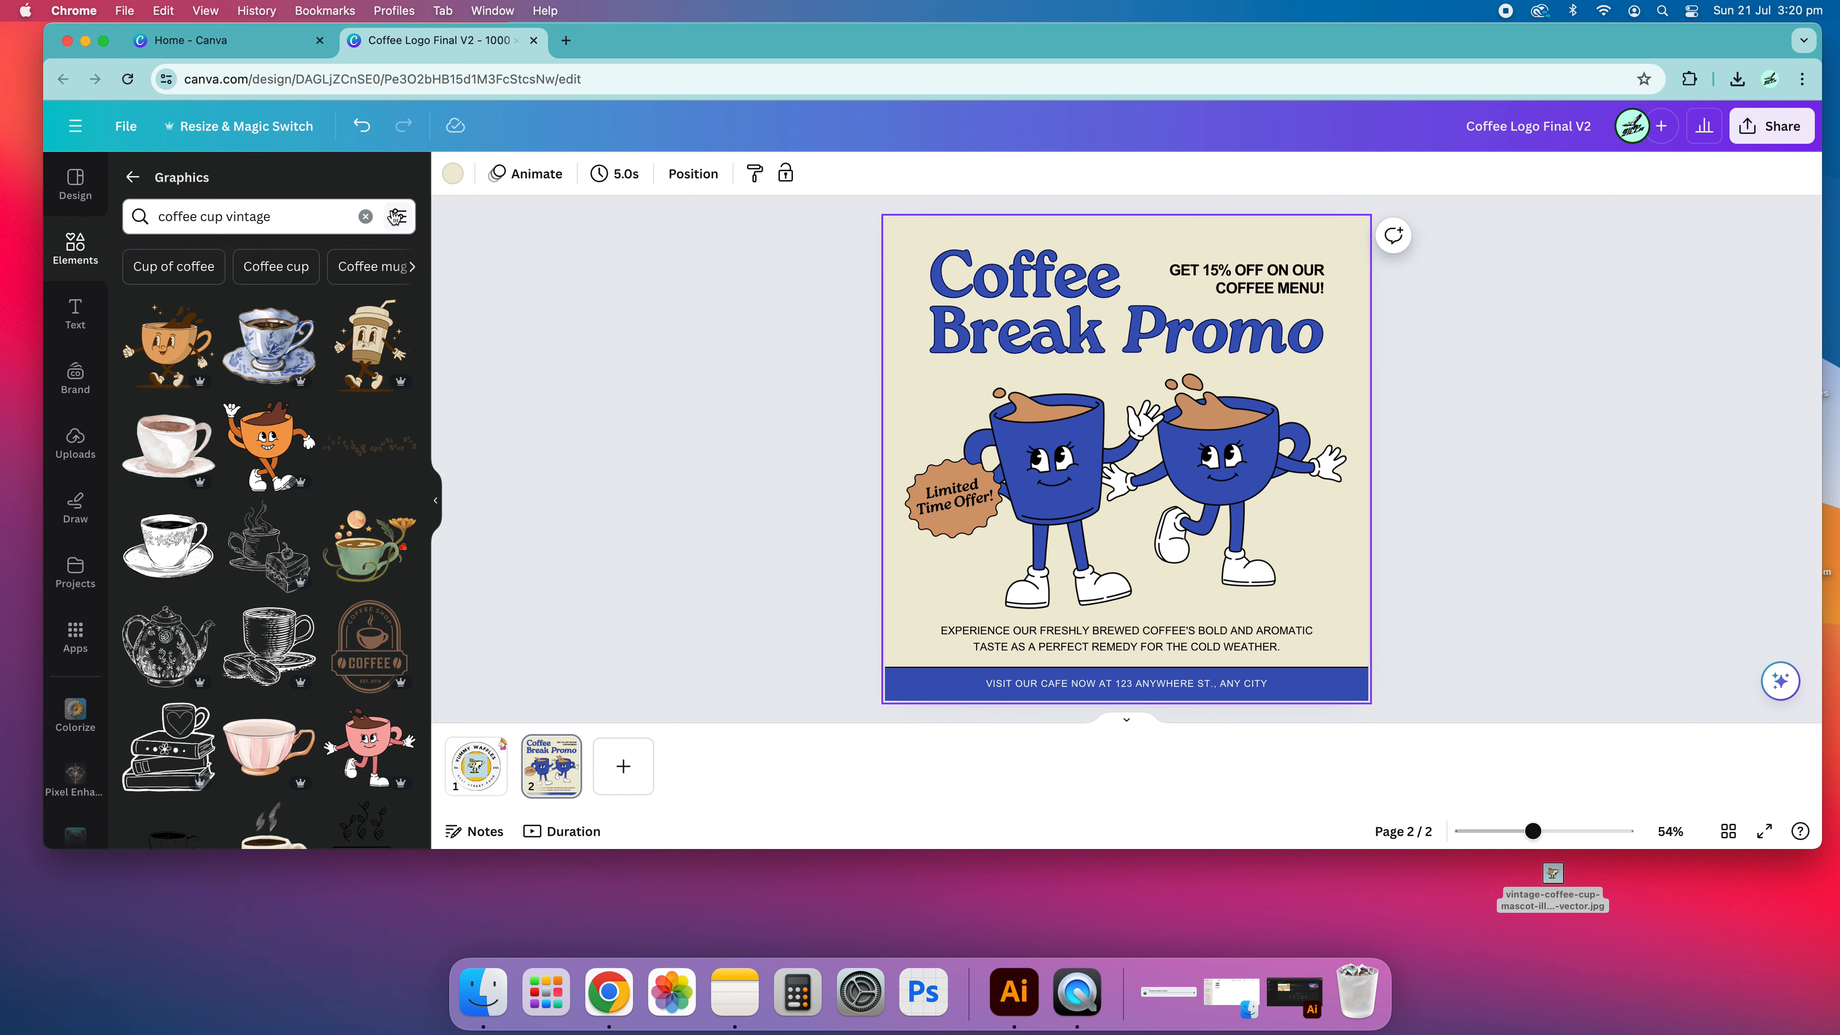
pyautogui.click(396, 218)
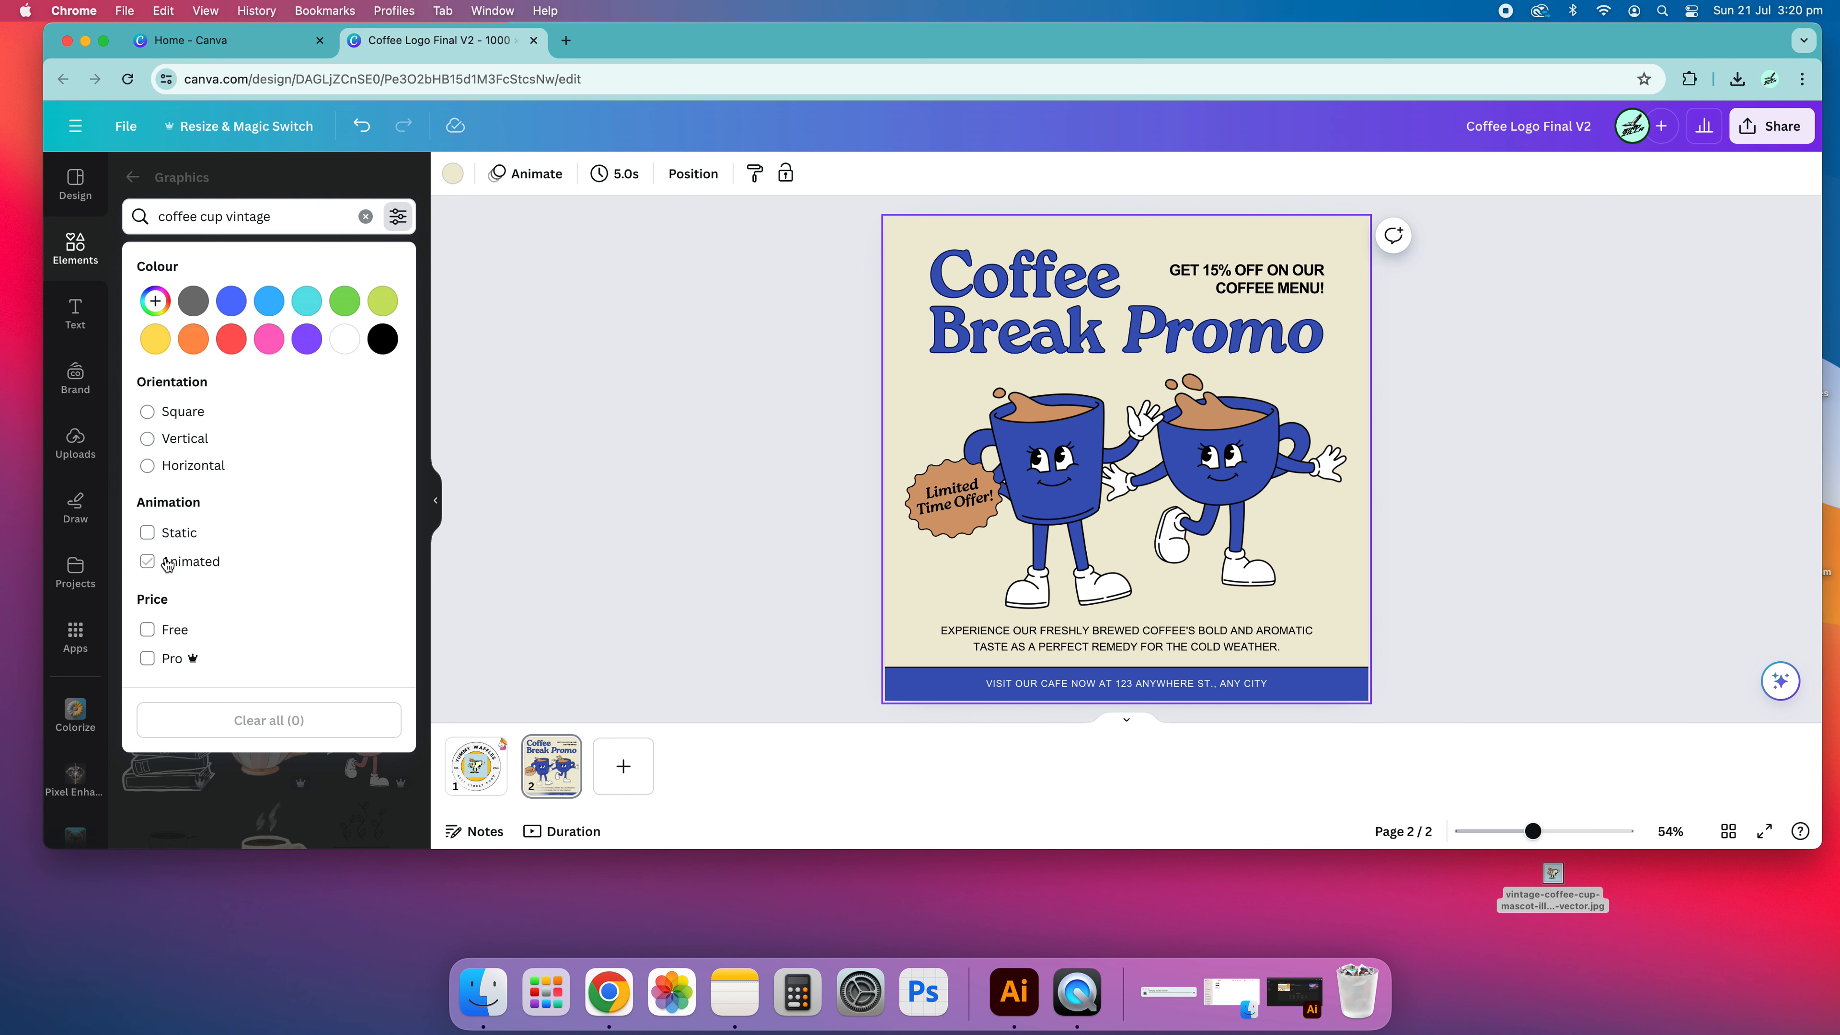
pyautogui.click(399, 219)
# - Return to the elements overview and look through its categories and recently used items
pyautogui.click(133, 178)
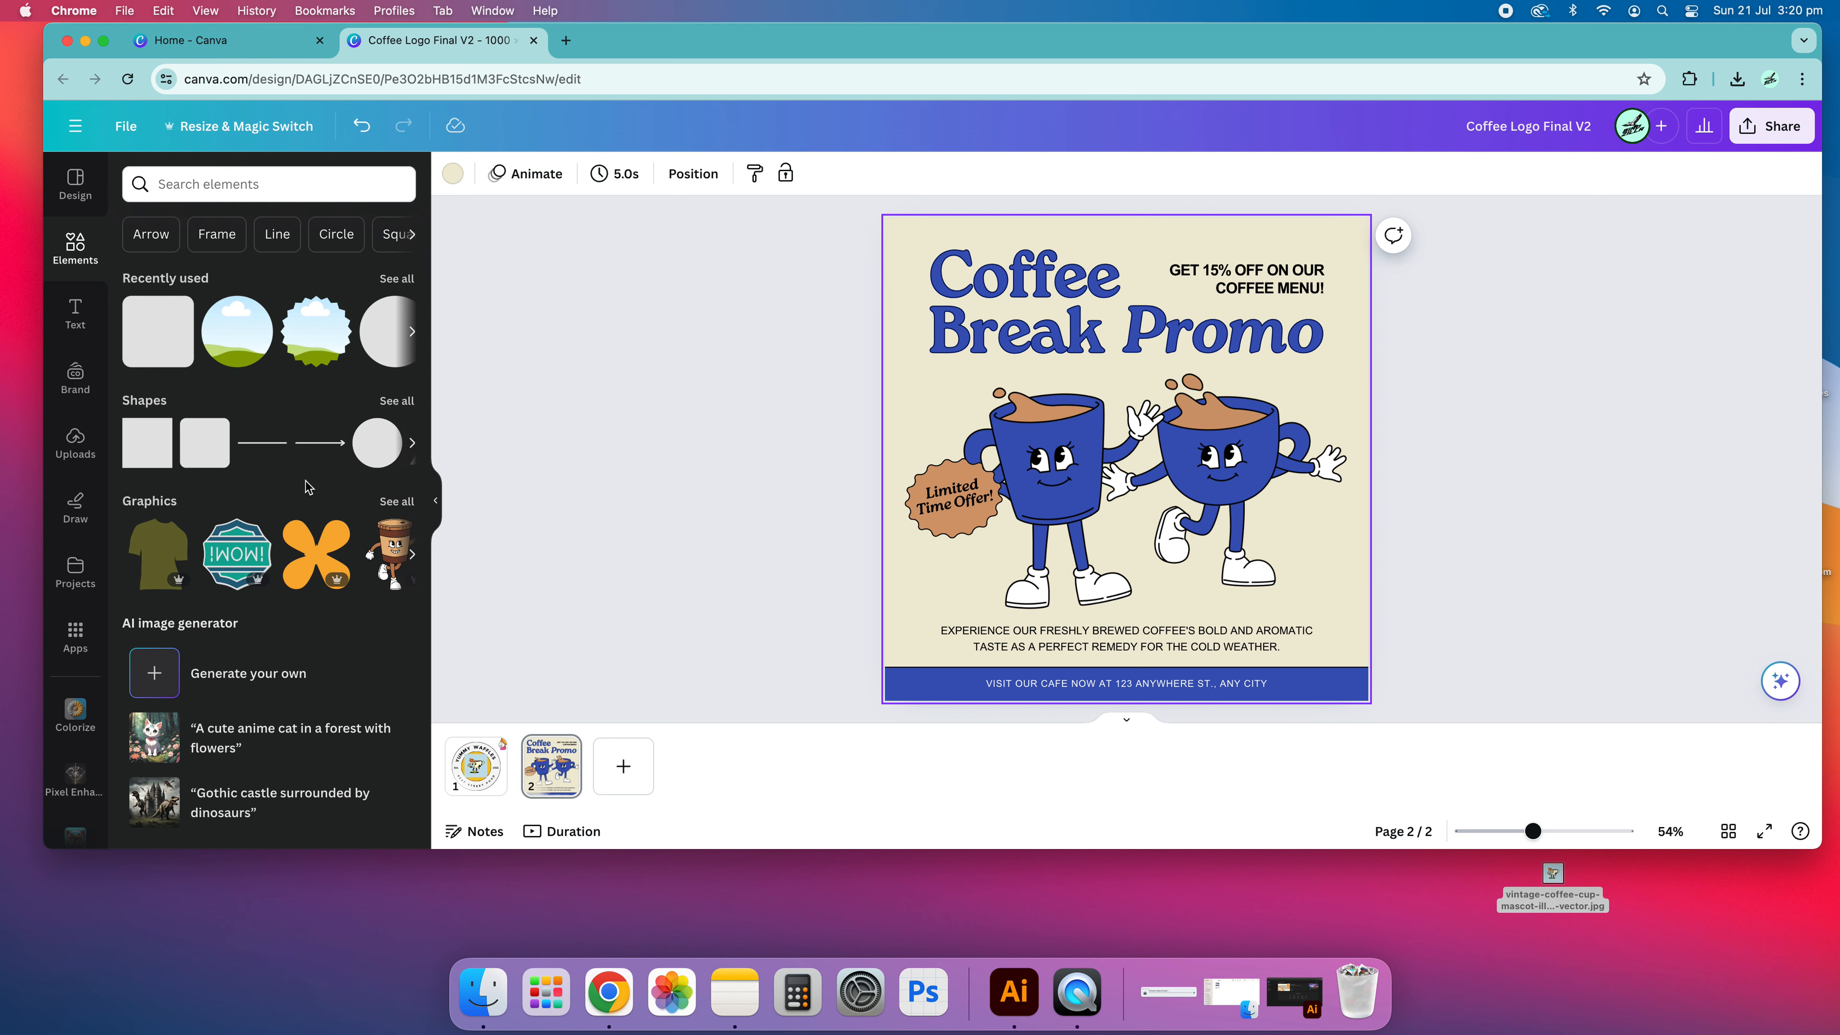
pyautogui.scroll(-3, 278, 565)
pyautogui.scroll(3, 277, 566)
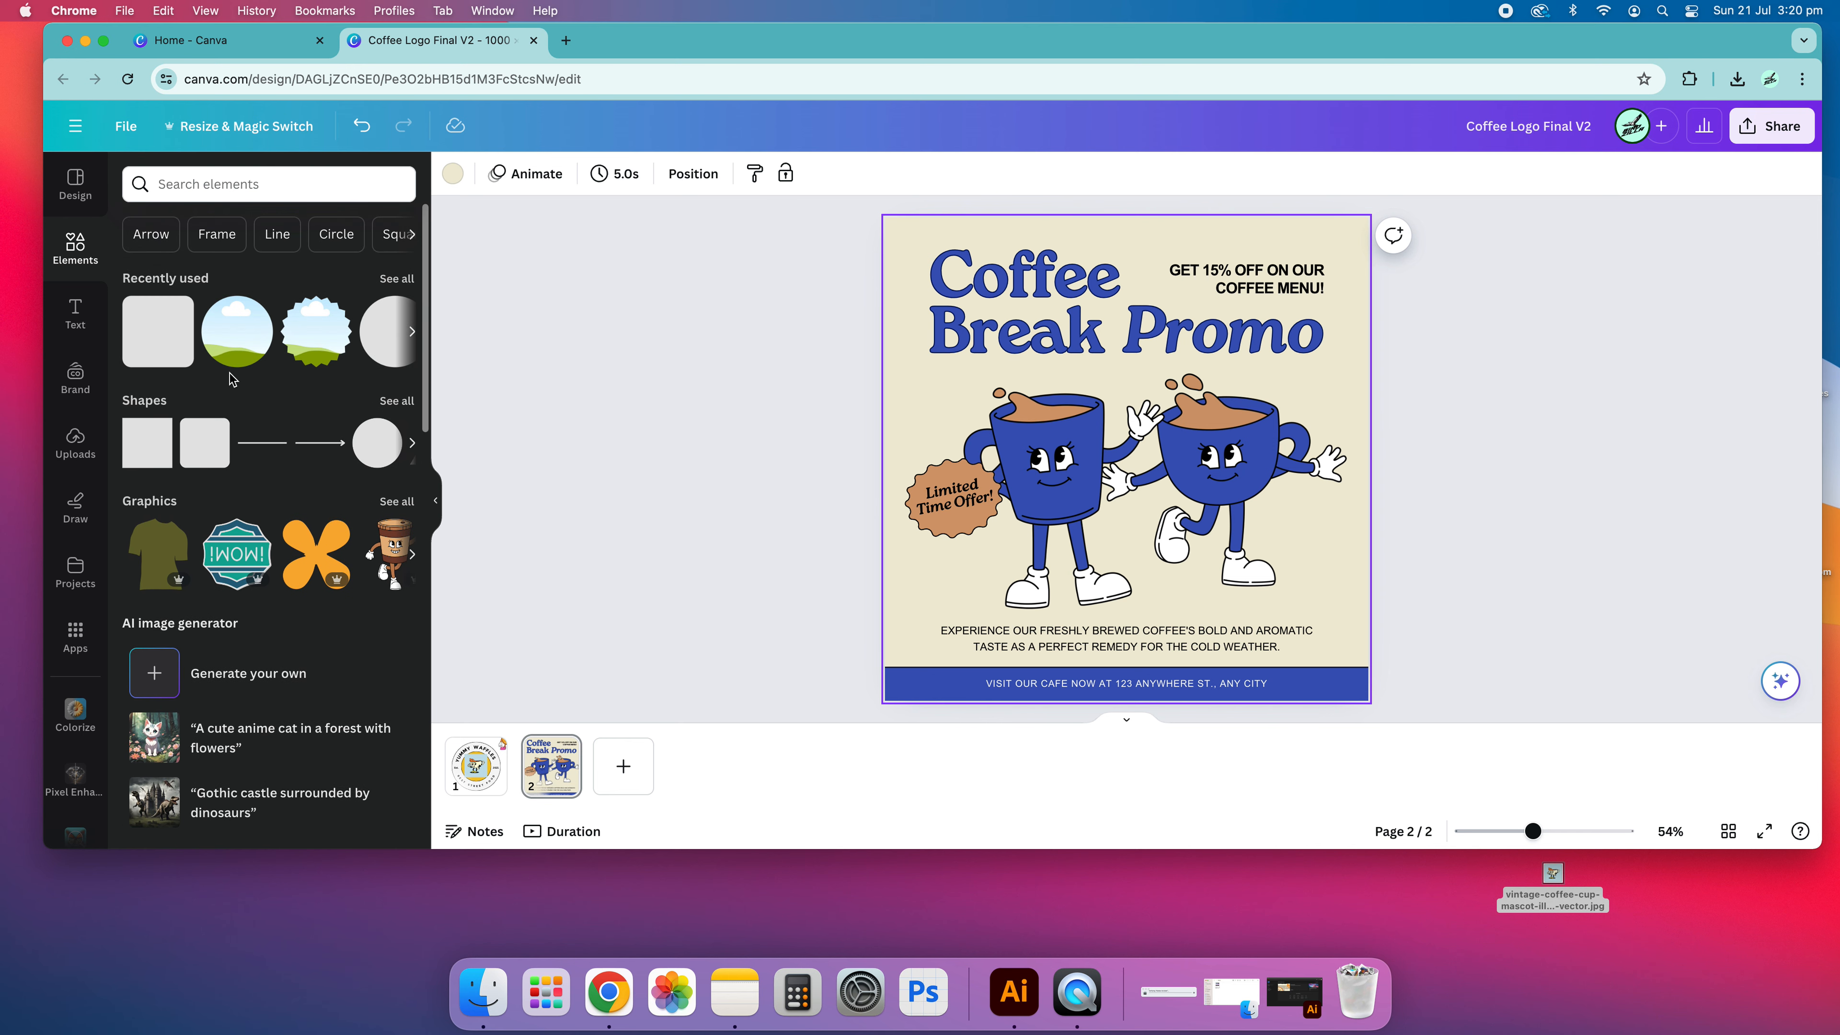
pyautogui.hscroll(5, 377, 320)
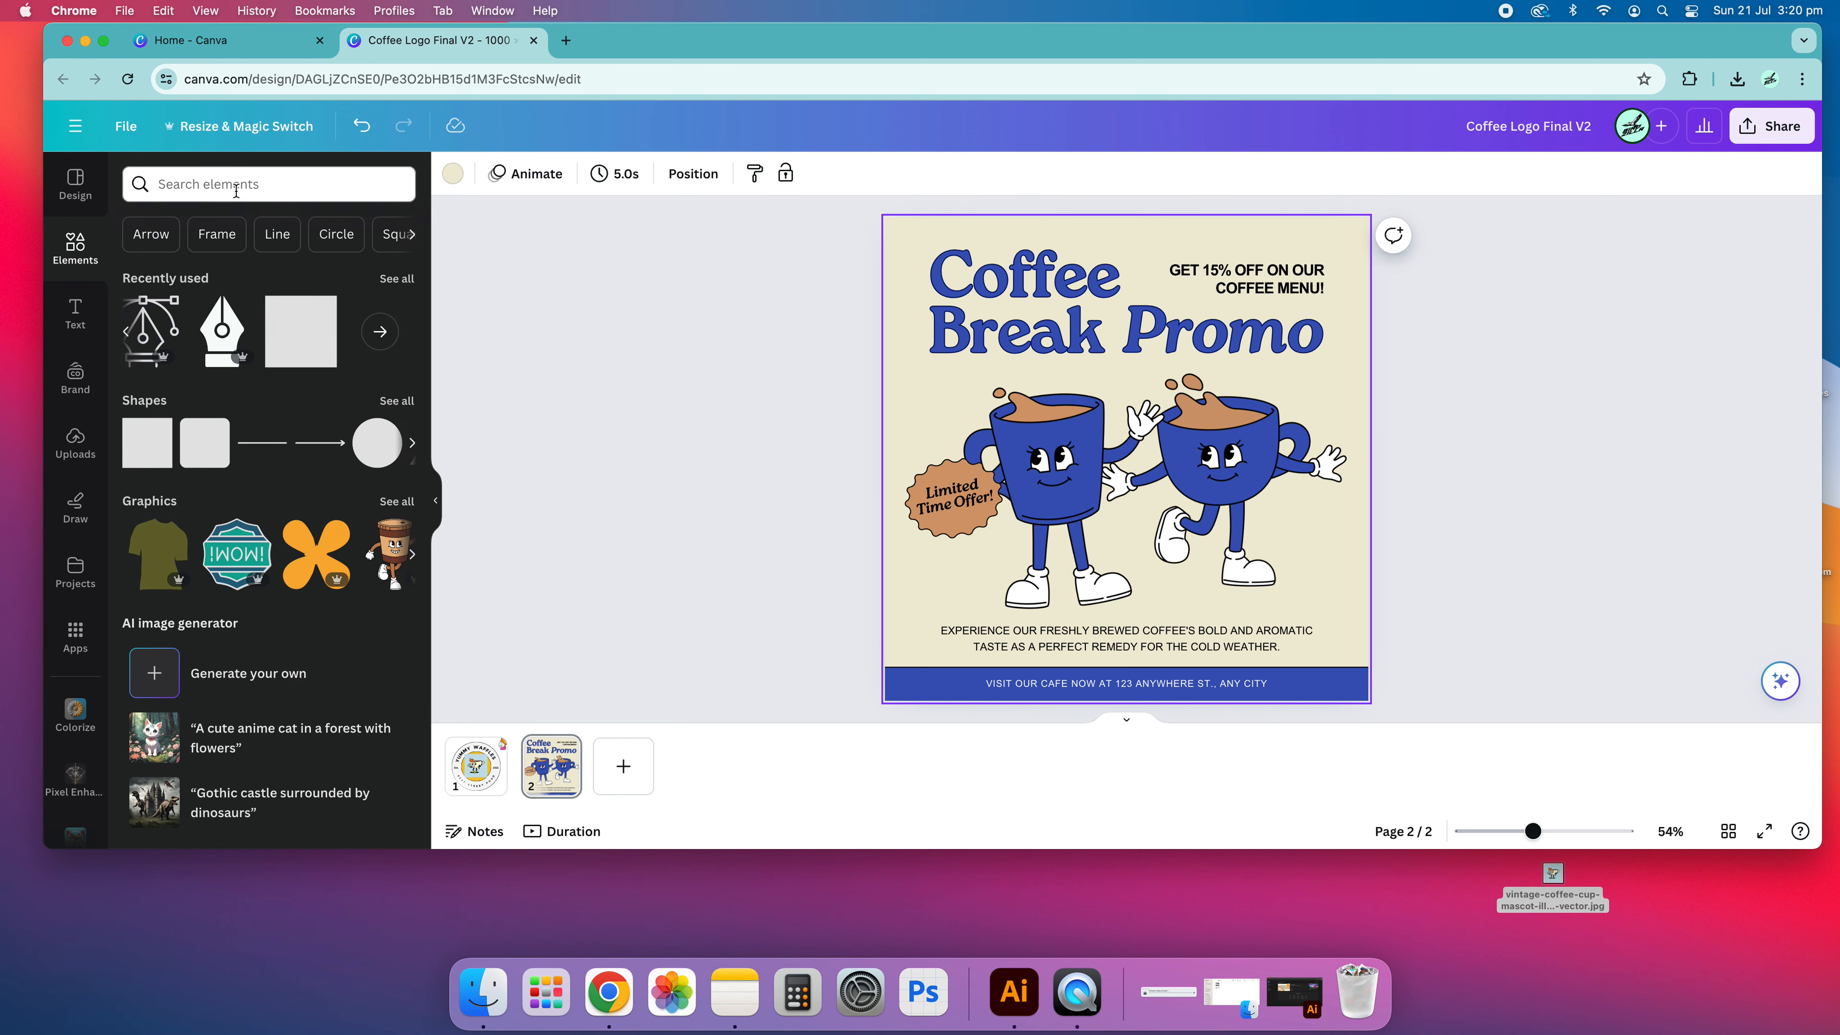
# - Examine the default text styles and the ready-made font combinations available for text
pyautogui.click(66, 319)
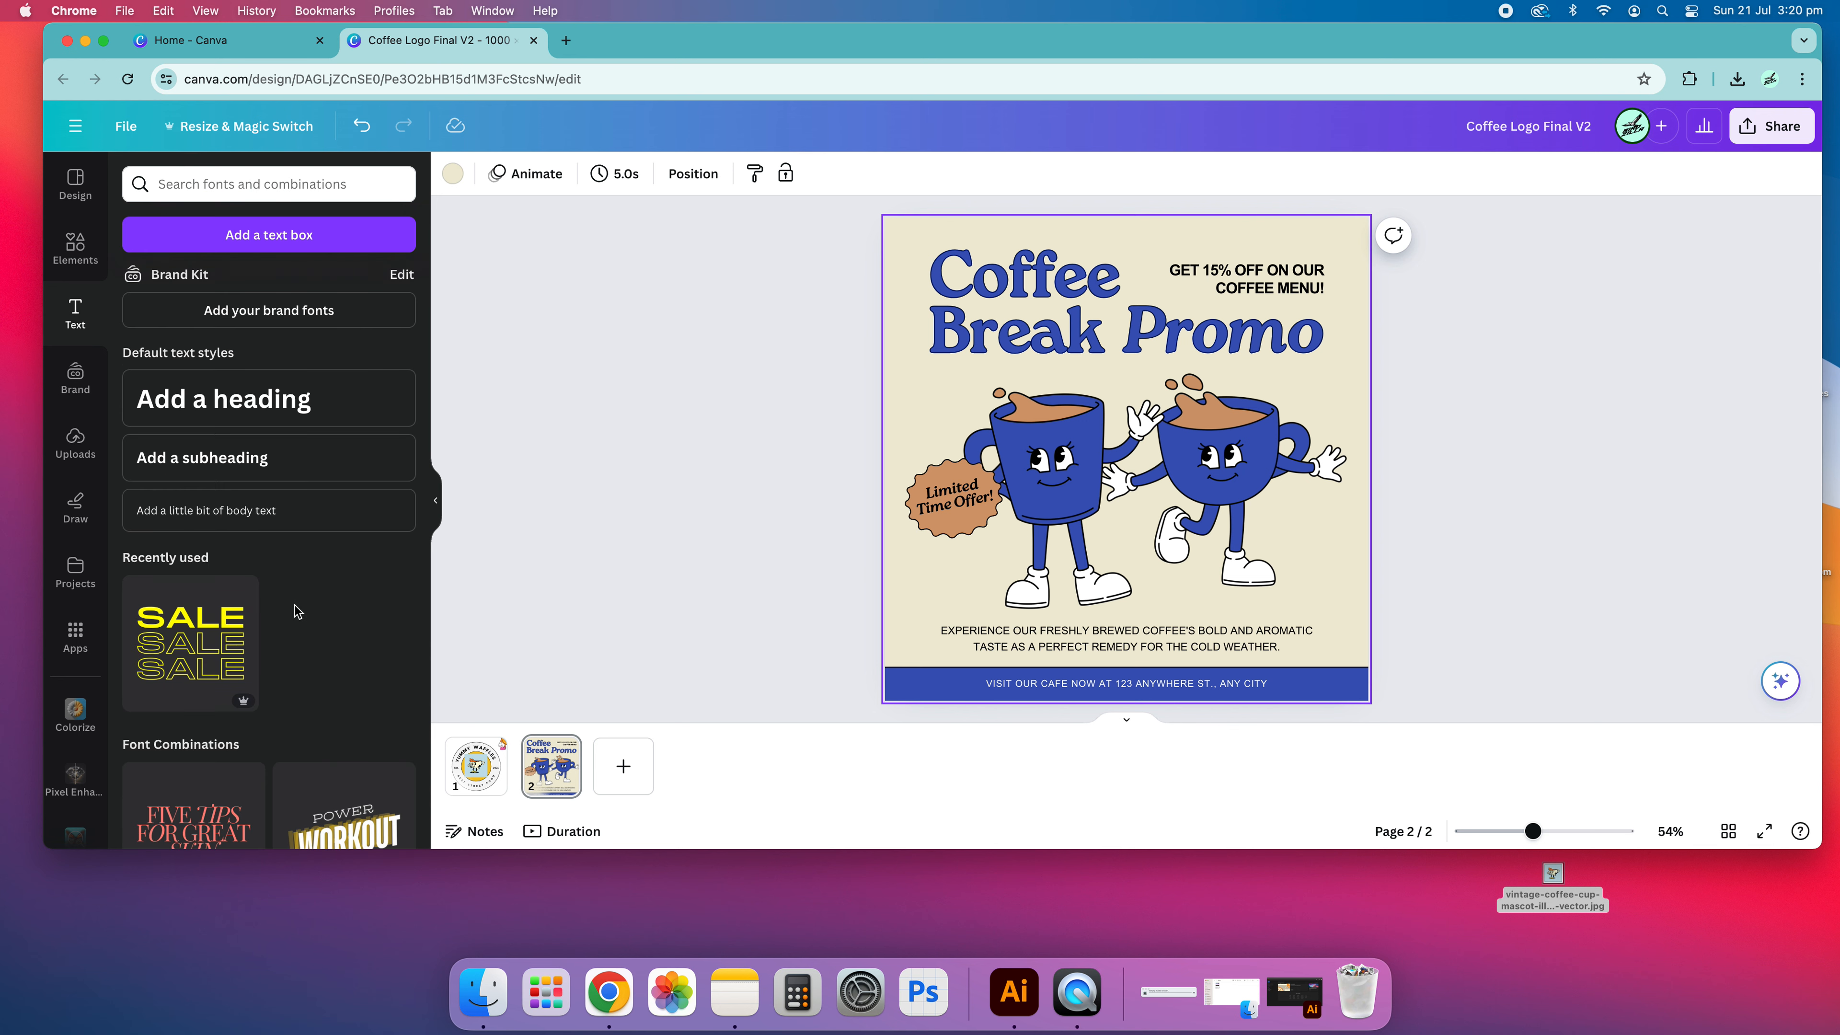
pyautogui.scroll(-5, 249, 505)
pyautogui.scroll(-15, 249, 505)
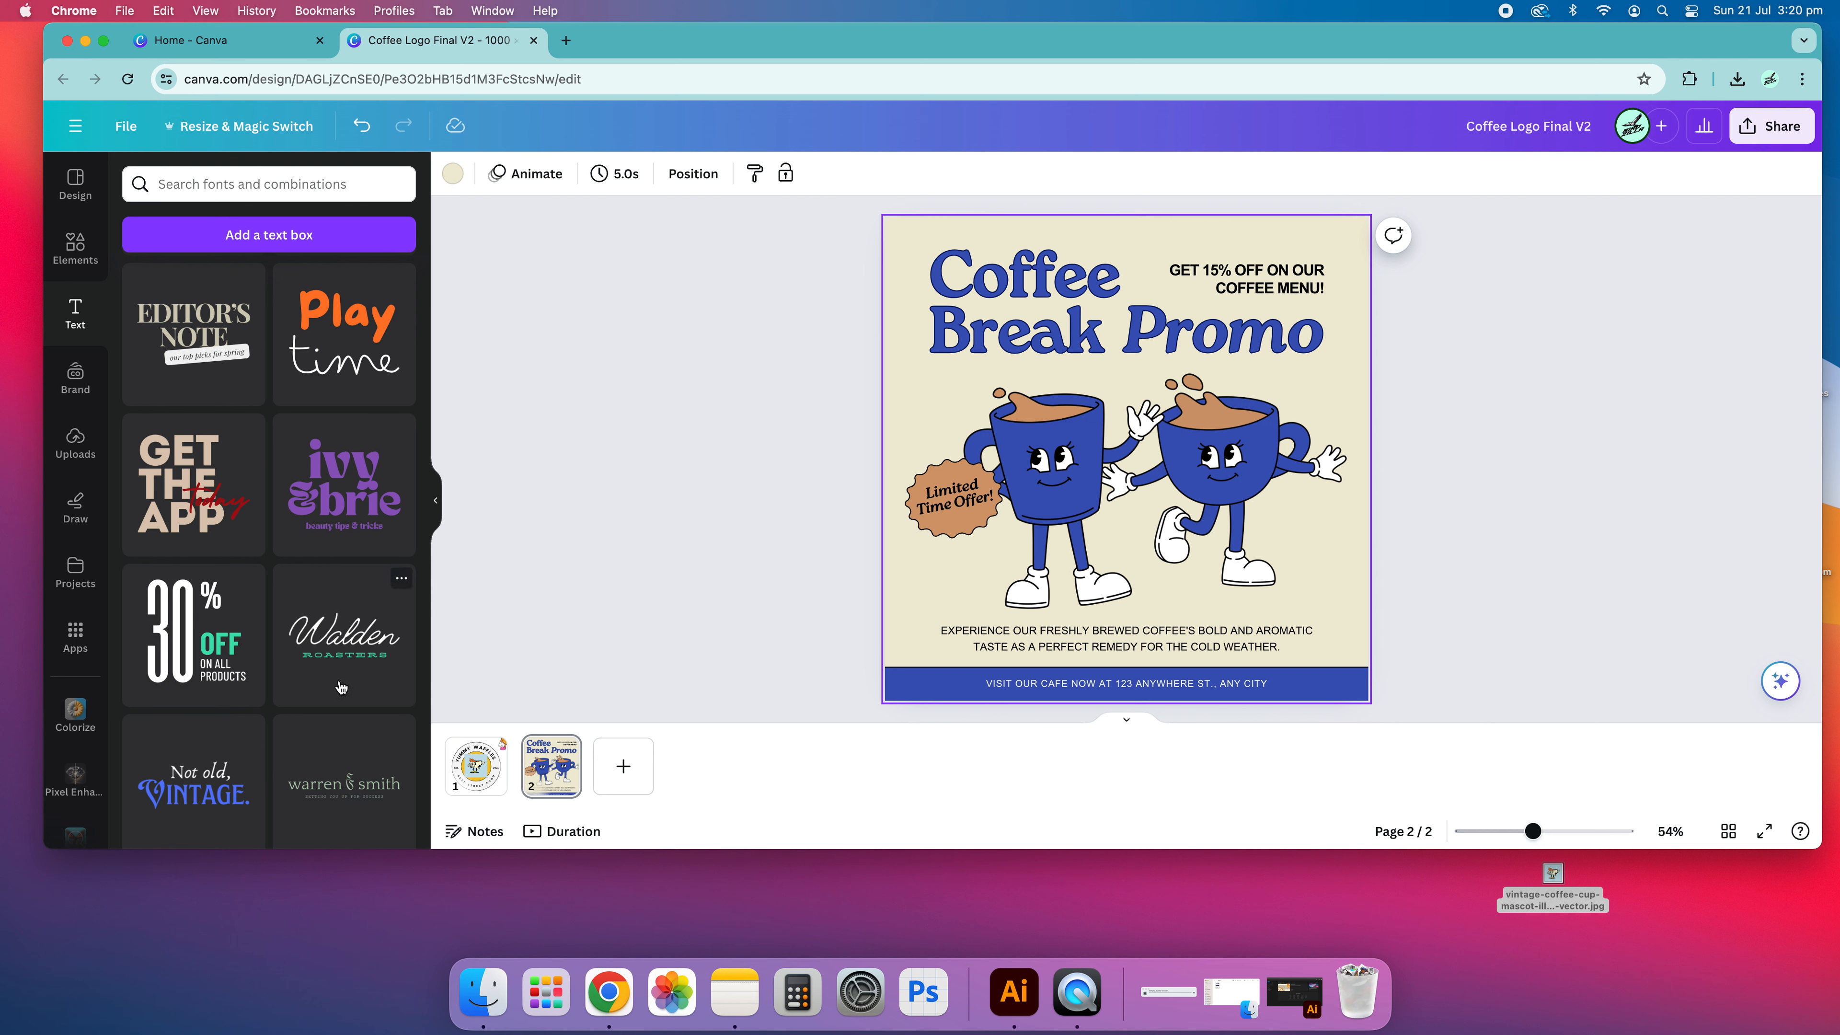
pyautogui.scroll(-6, 340, 689)
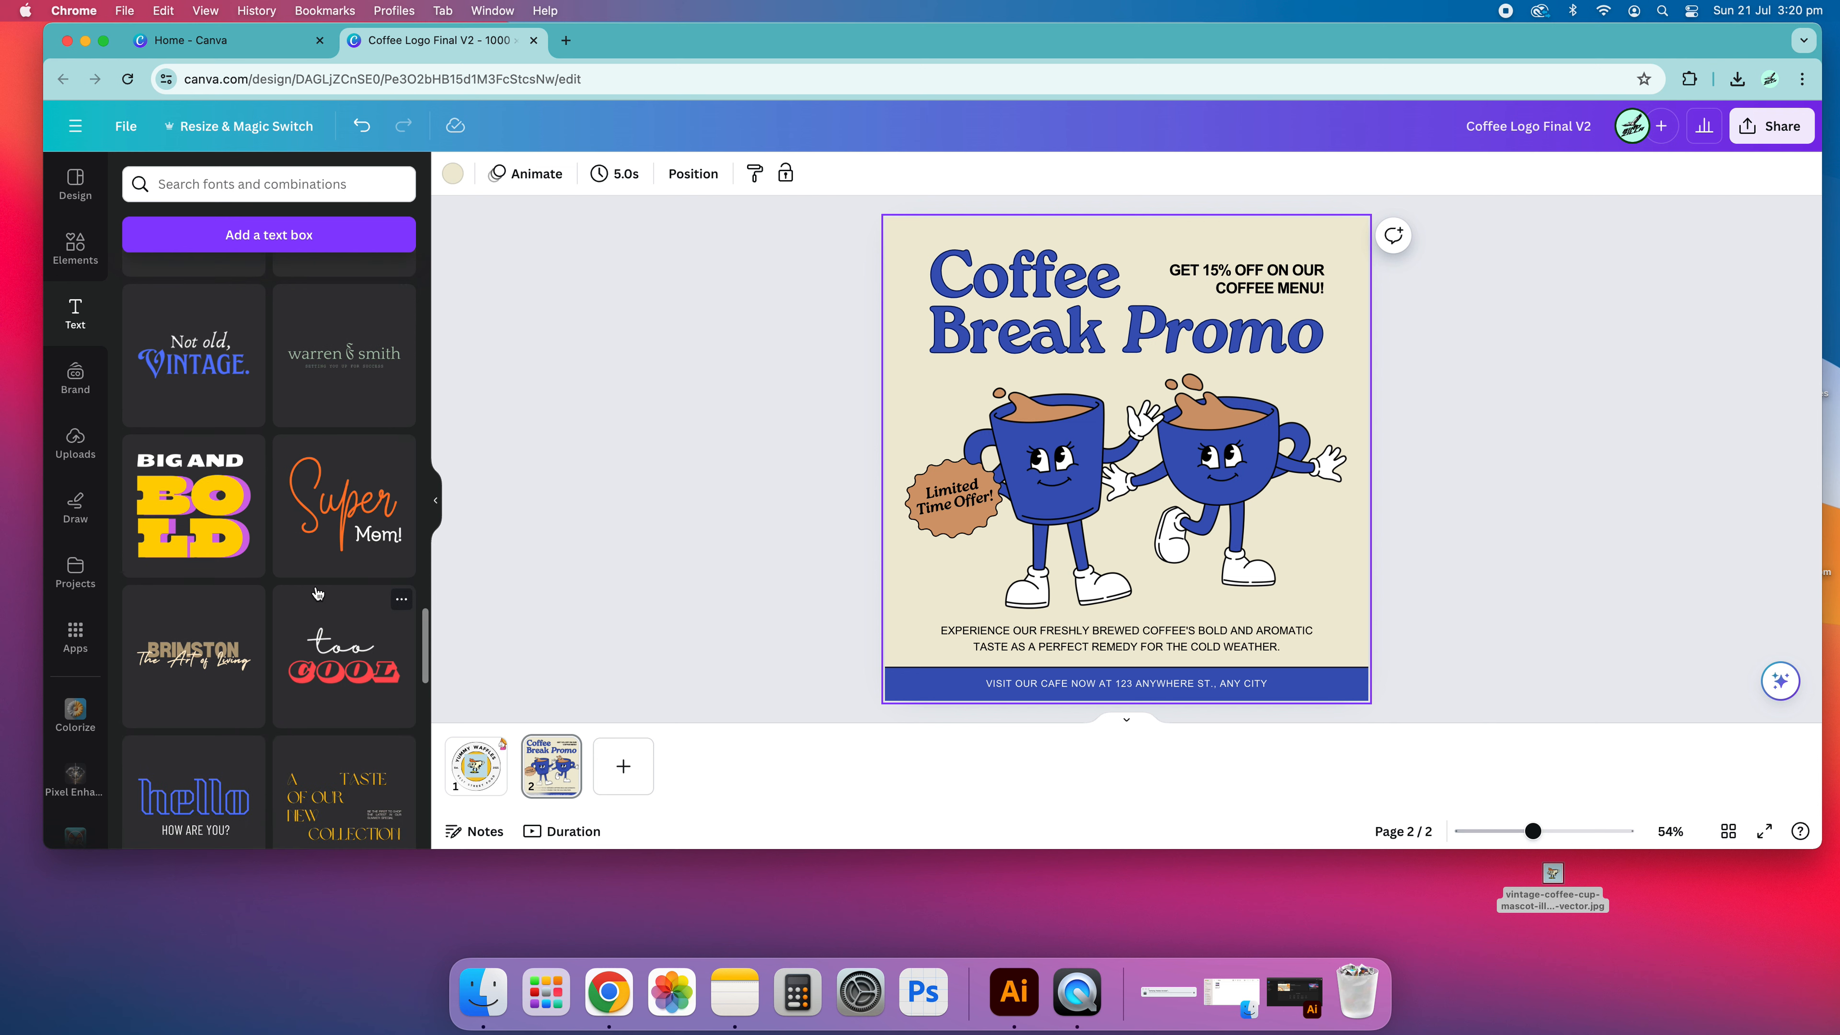
pyautogui.scroll(-10, 317, 592)
pyautogui.scroll(10, 326, 594)
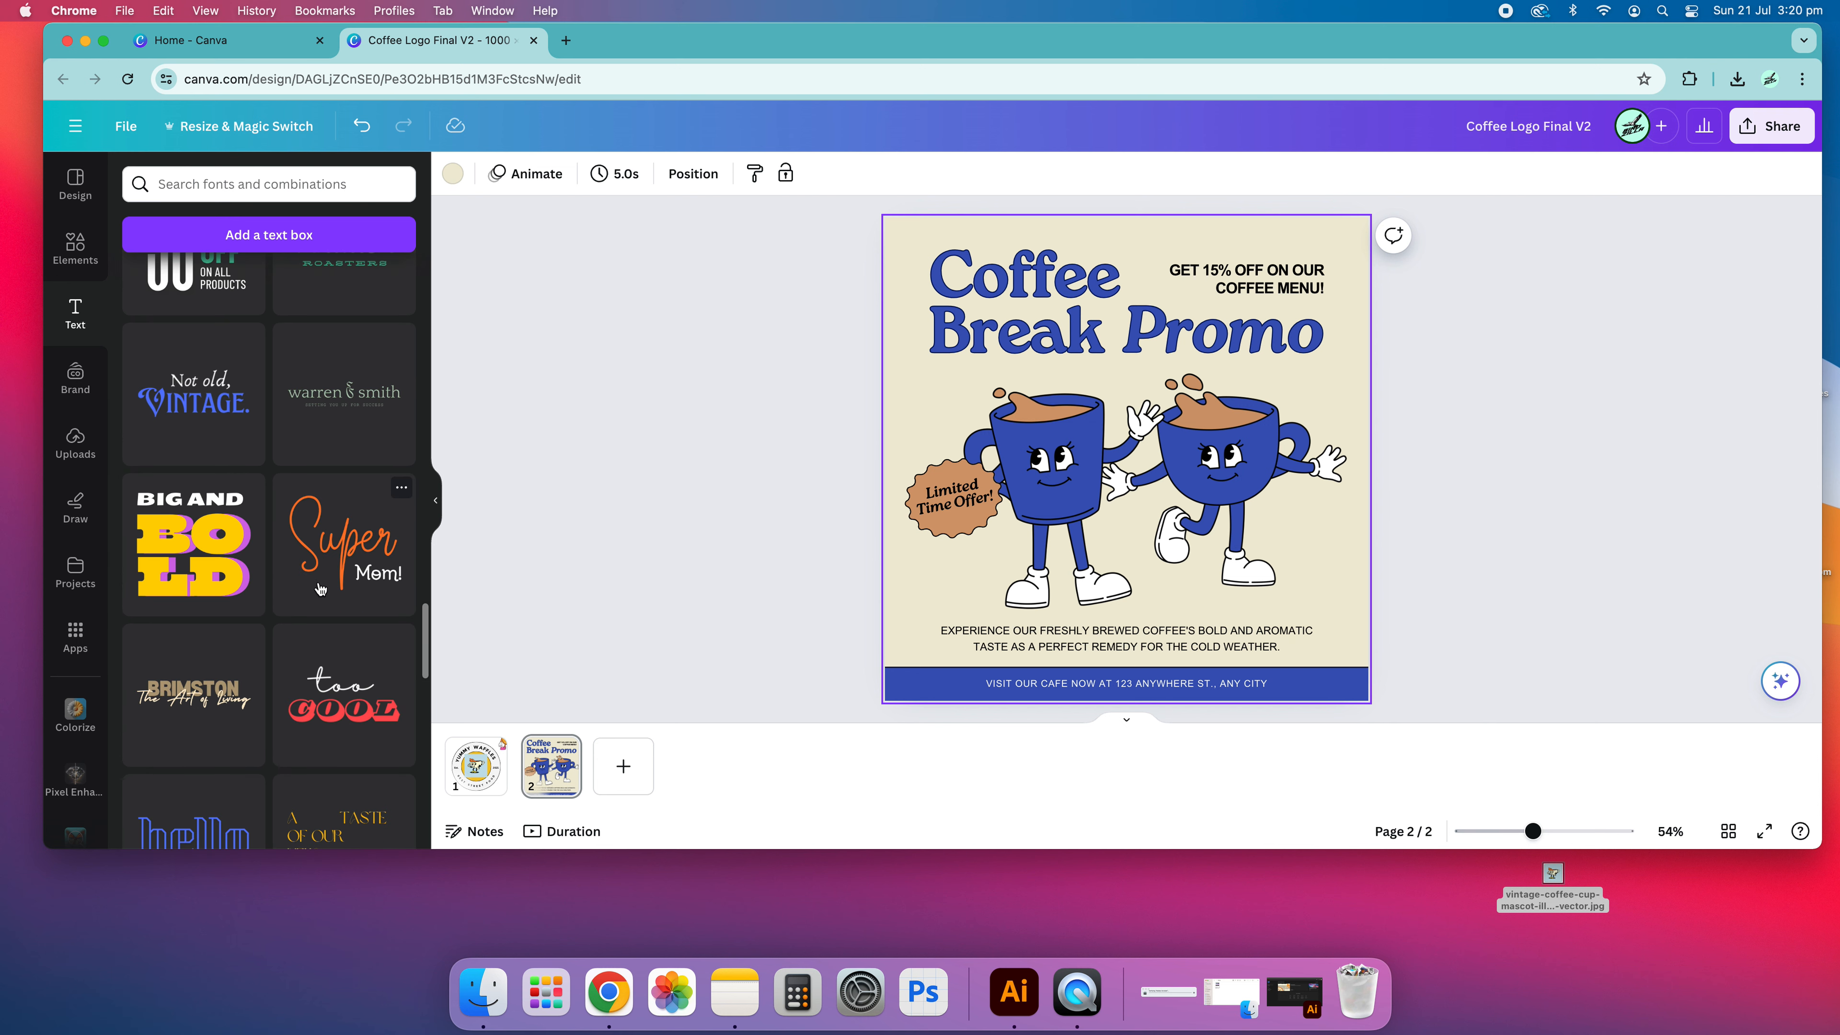
pyautogui.scroll(3, 171, 481)
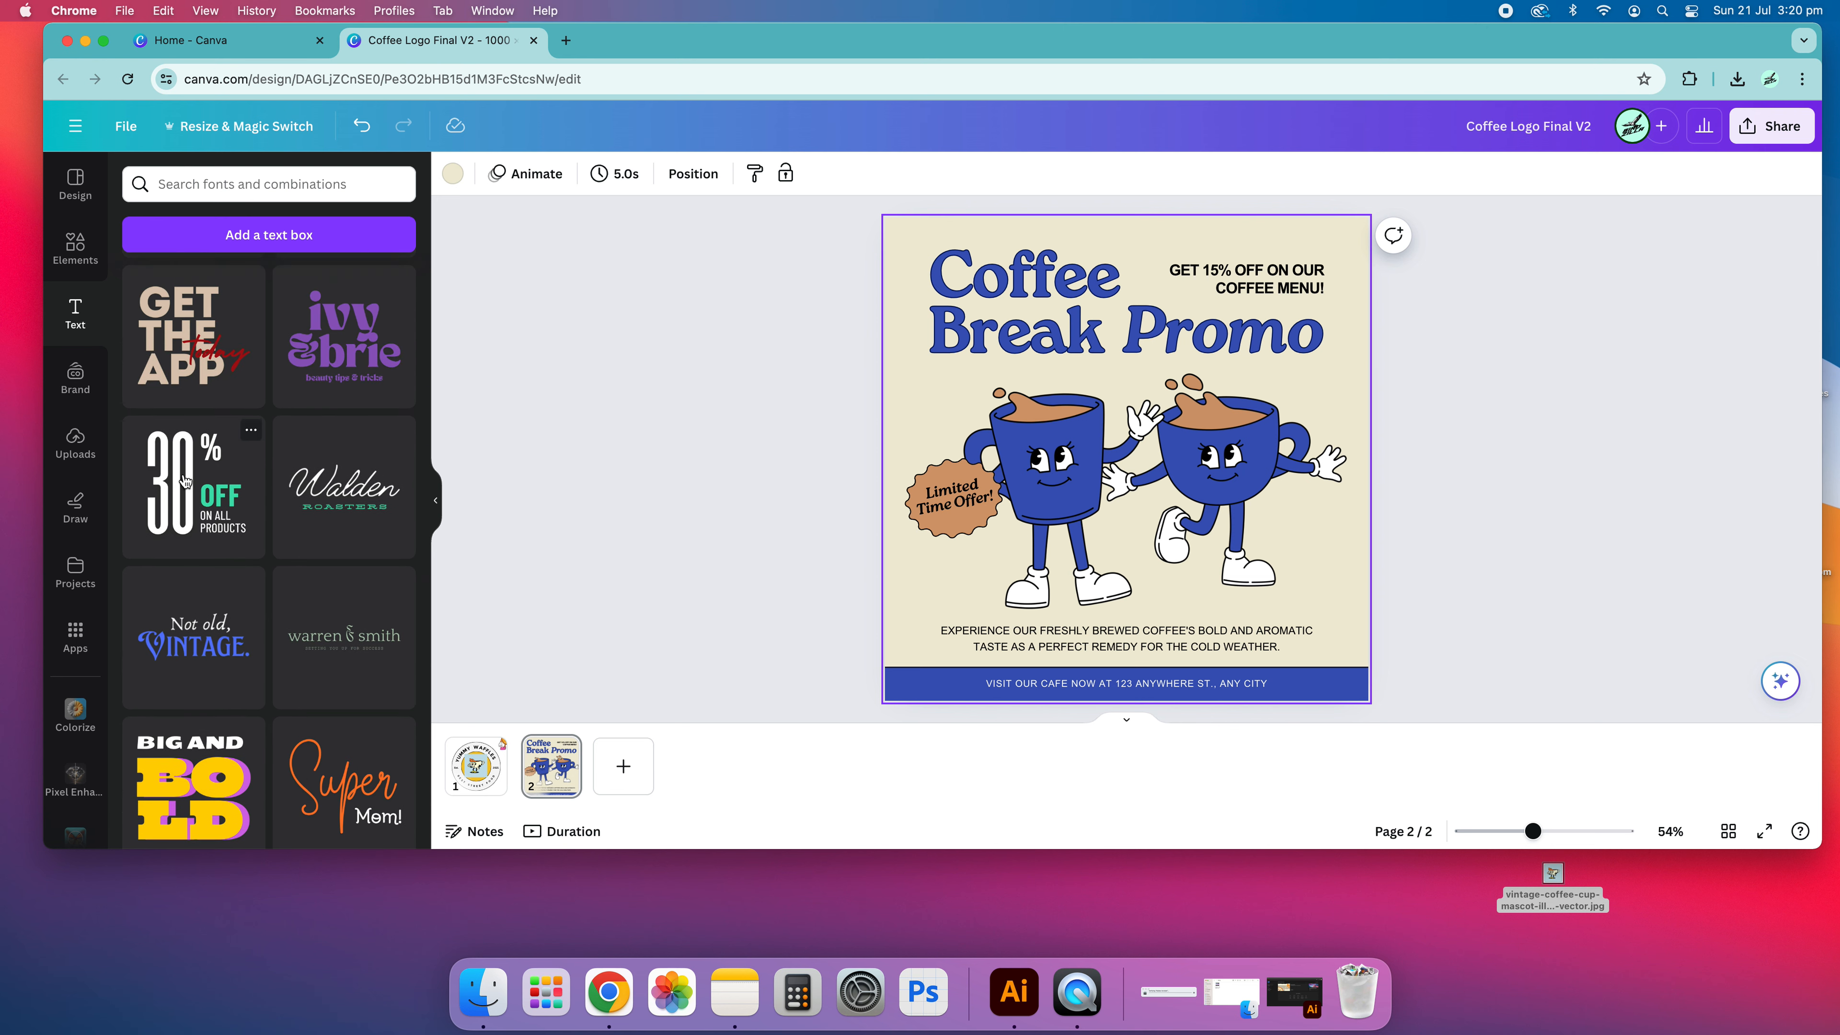
pyautogui.scroll(-4, 185, 480)
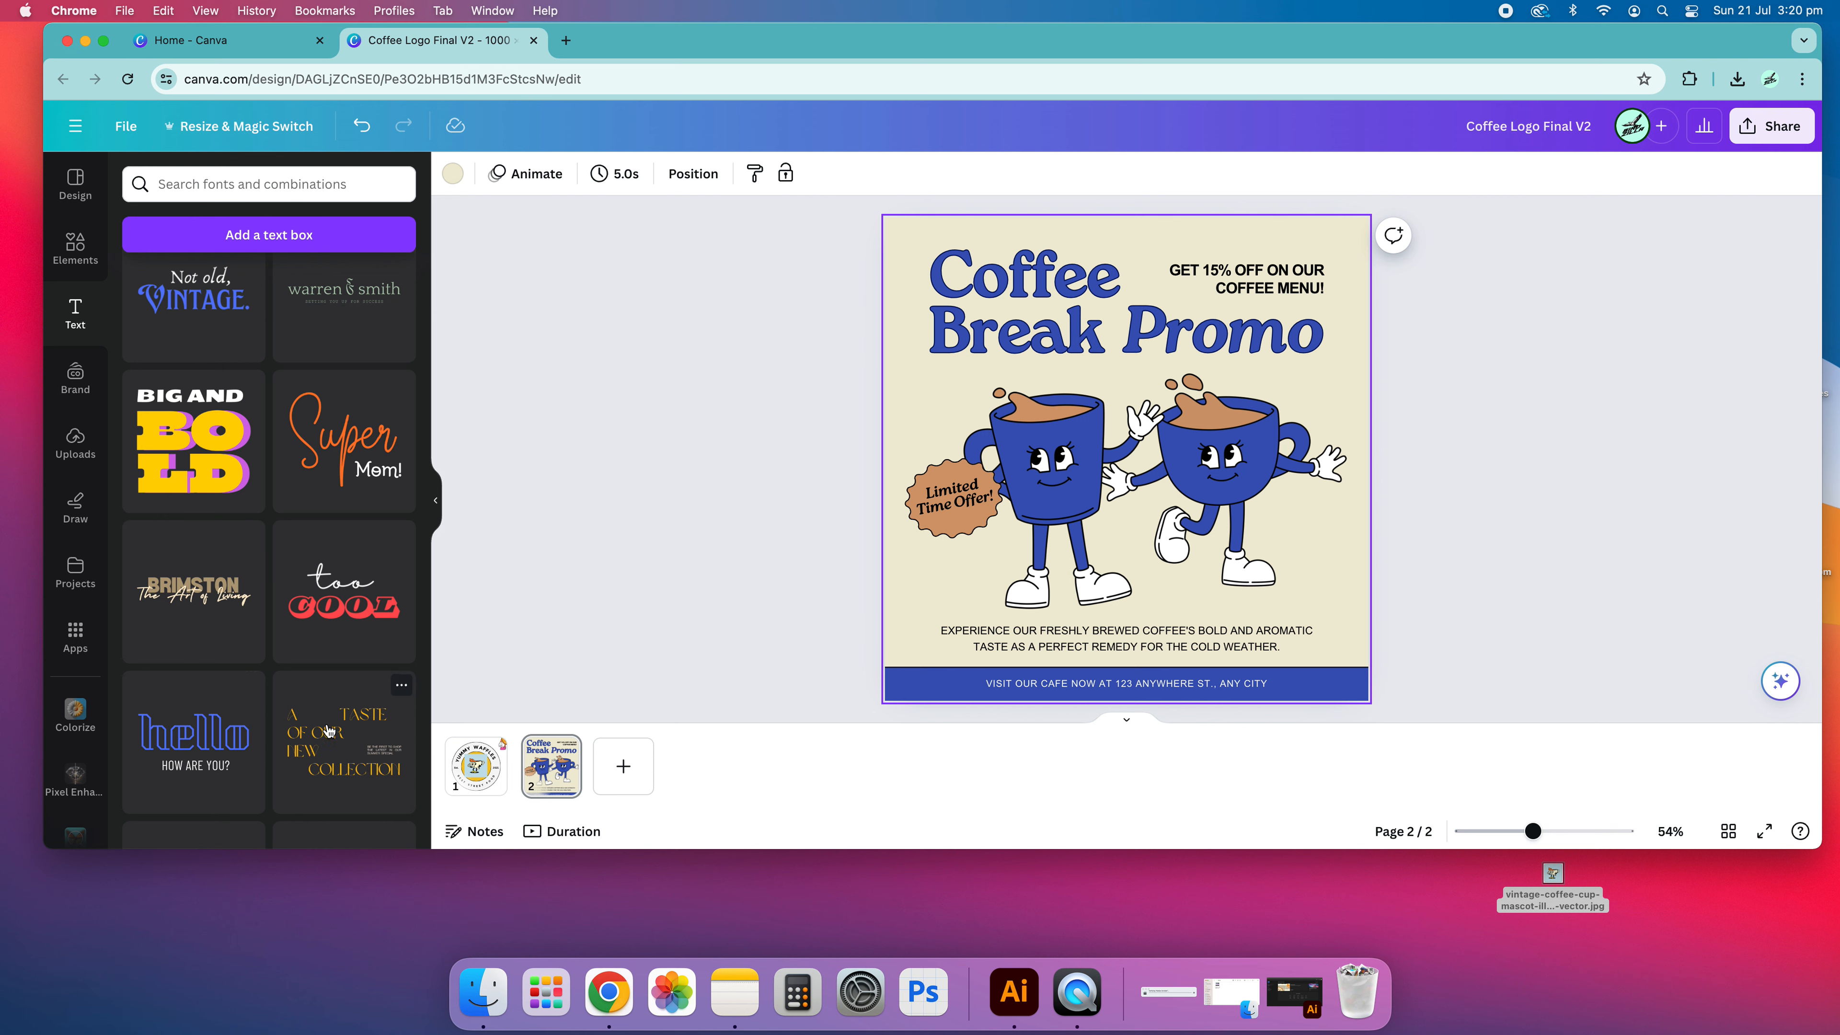
pyautogui.scroll(-2, 335, 737)
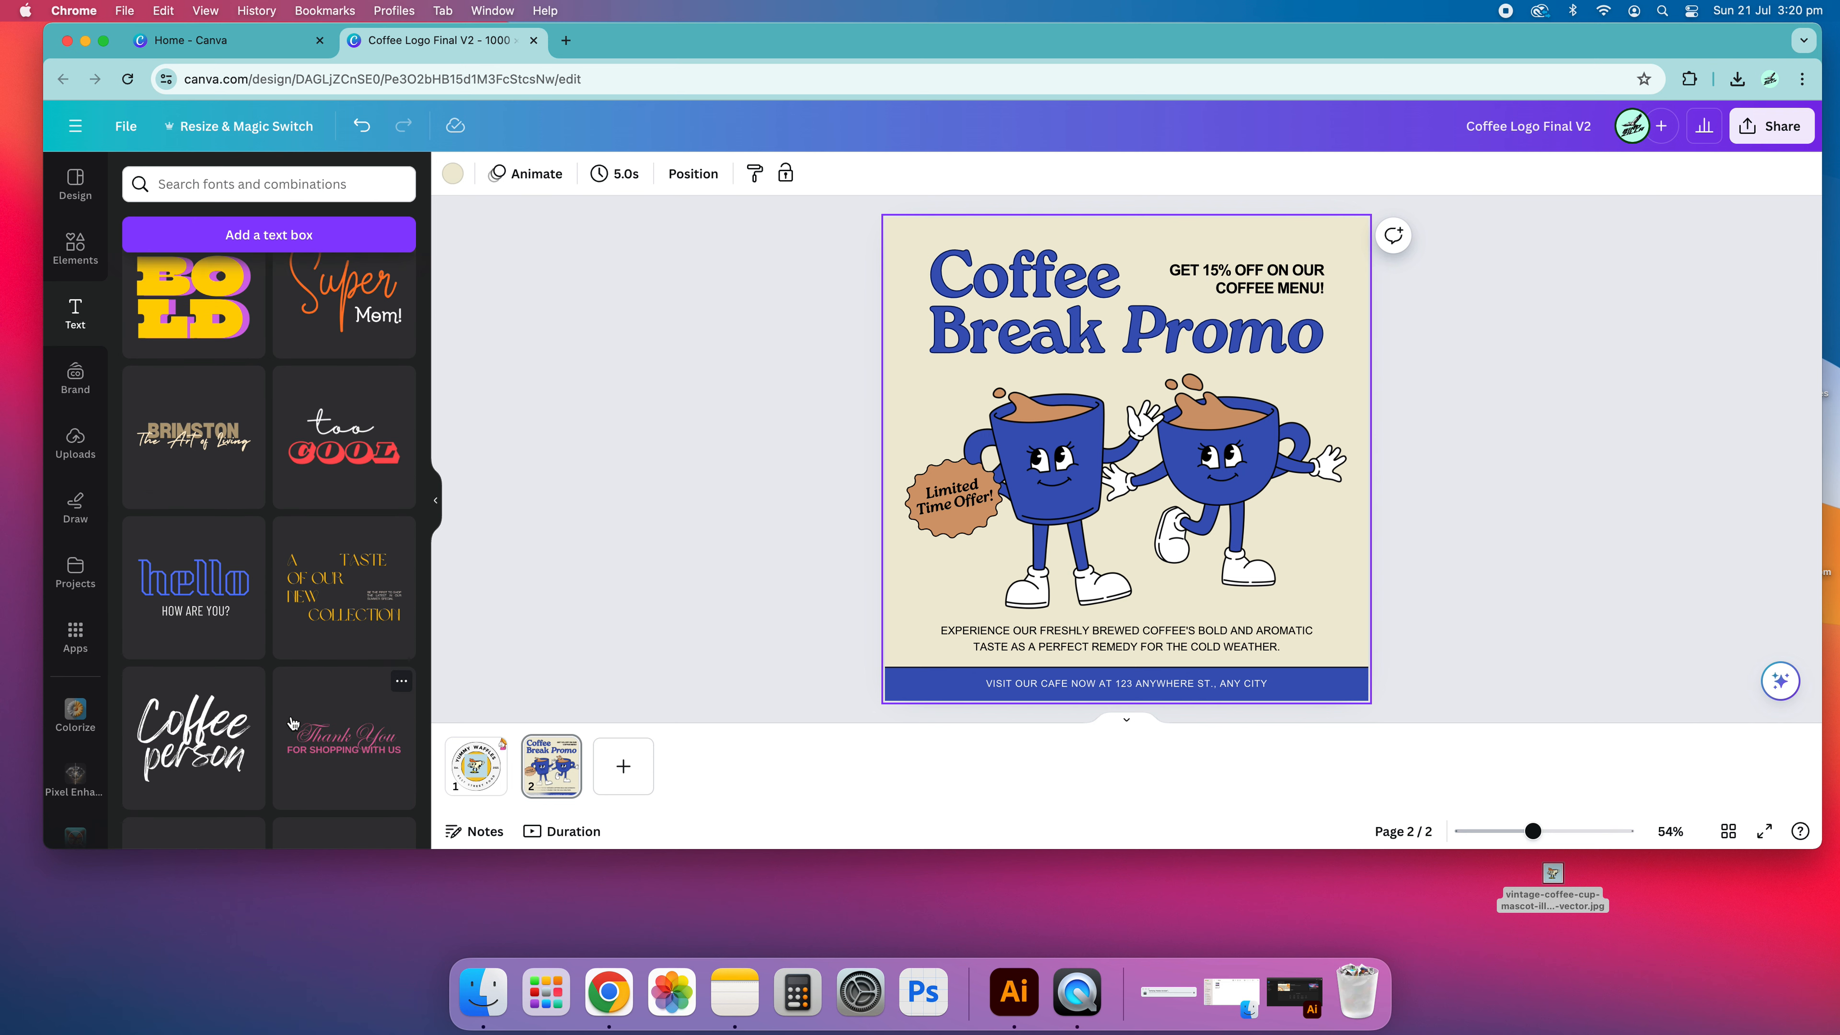
pyautogui.scroll(6, 150, 405)
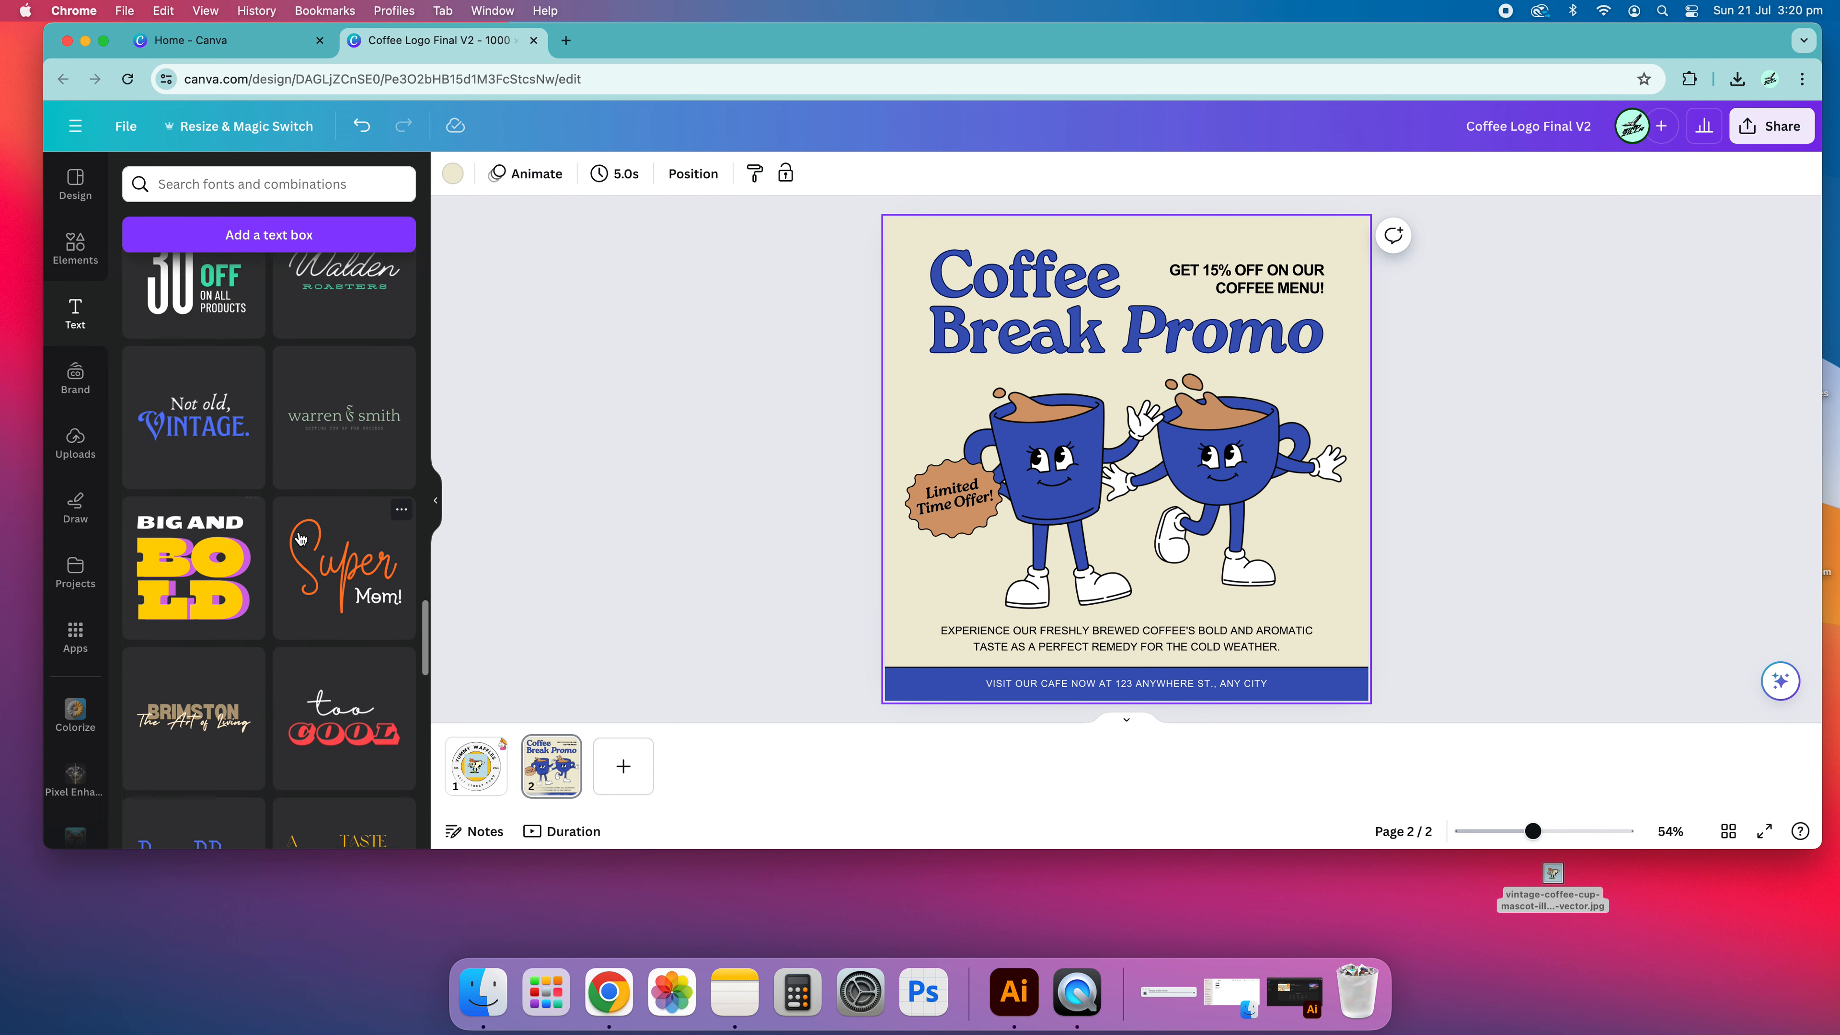
# - Add the "ivy & brie" font combination to page 2 in place of the "Coffee Break Promo" heading, deleting the original heading text
pyautogui.scroll(2, 116, 454)
pyautogui.moveTo(344, 449); pyautogui.dragTo(835, 264)
pyautogui.moveTo(1081, 437); pyautogui.dragTo(953, 305)
pyautogui.click(1076, 273)
pyautogui.press('Delete')
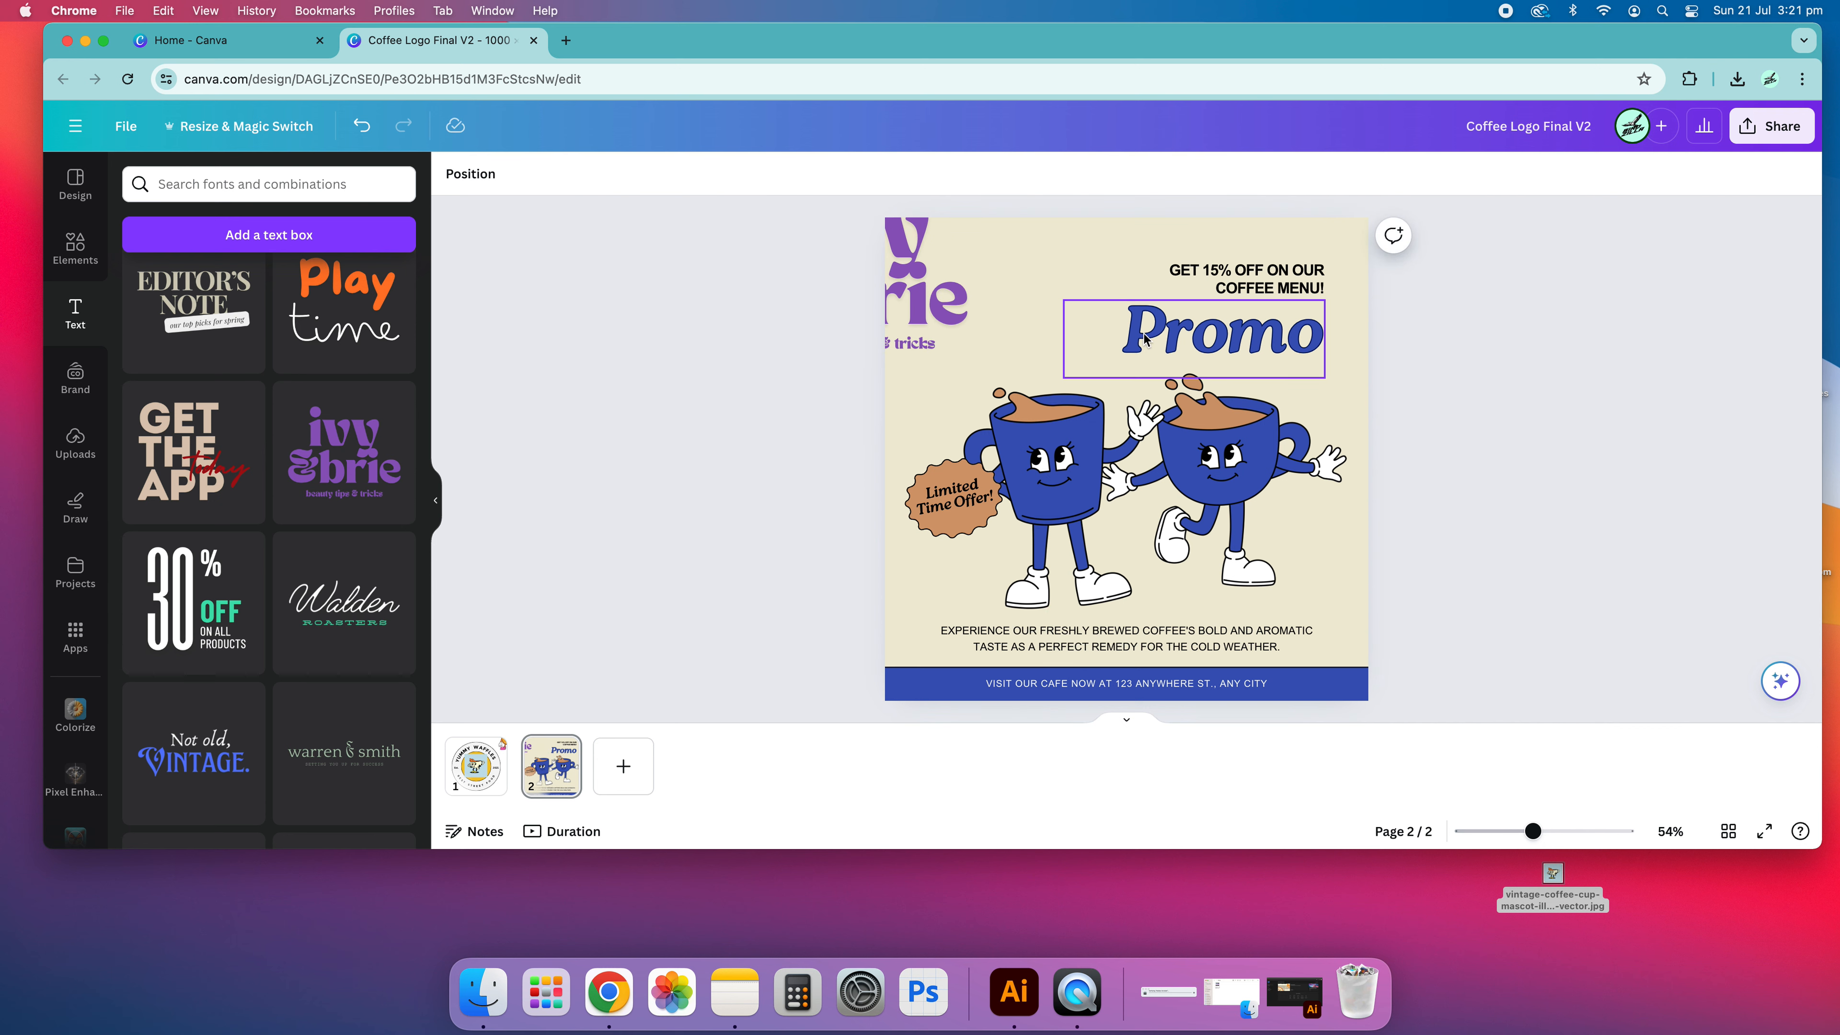
pyautogui.click(1148, 341)
pyautogui.moveTo(926, 307); pyautogui.dragTo(1089, 342)
pyautogui.click(1241, 345)
pyautogui.press('Delete')
# - Ungroup the font combination and move "&brie" to the right and "ivy" slightly down and left
pyautogui.click(1065, 342)
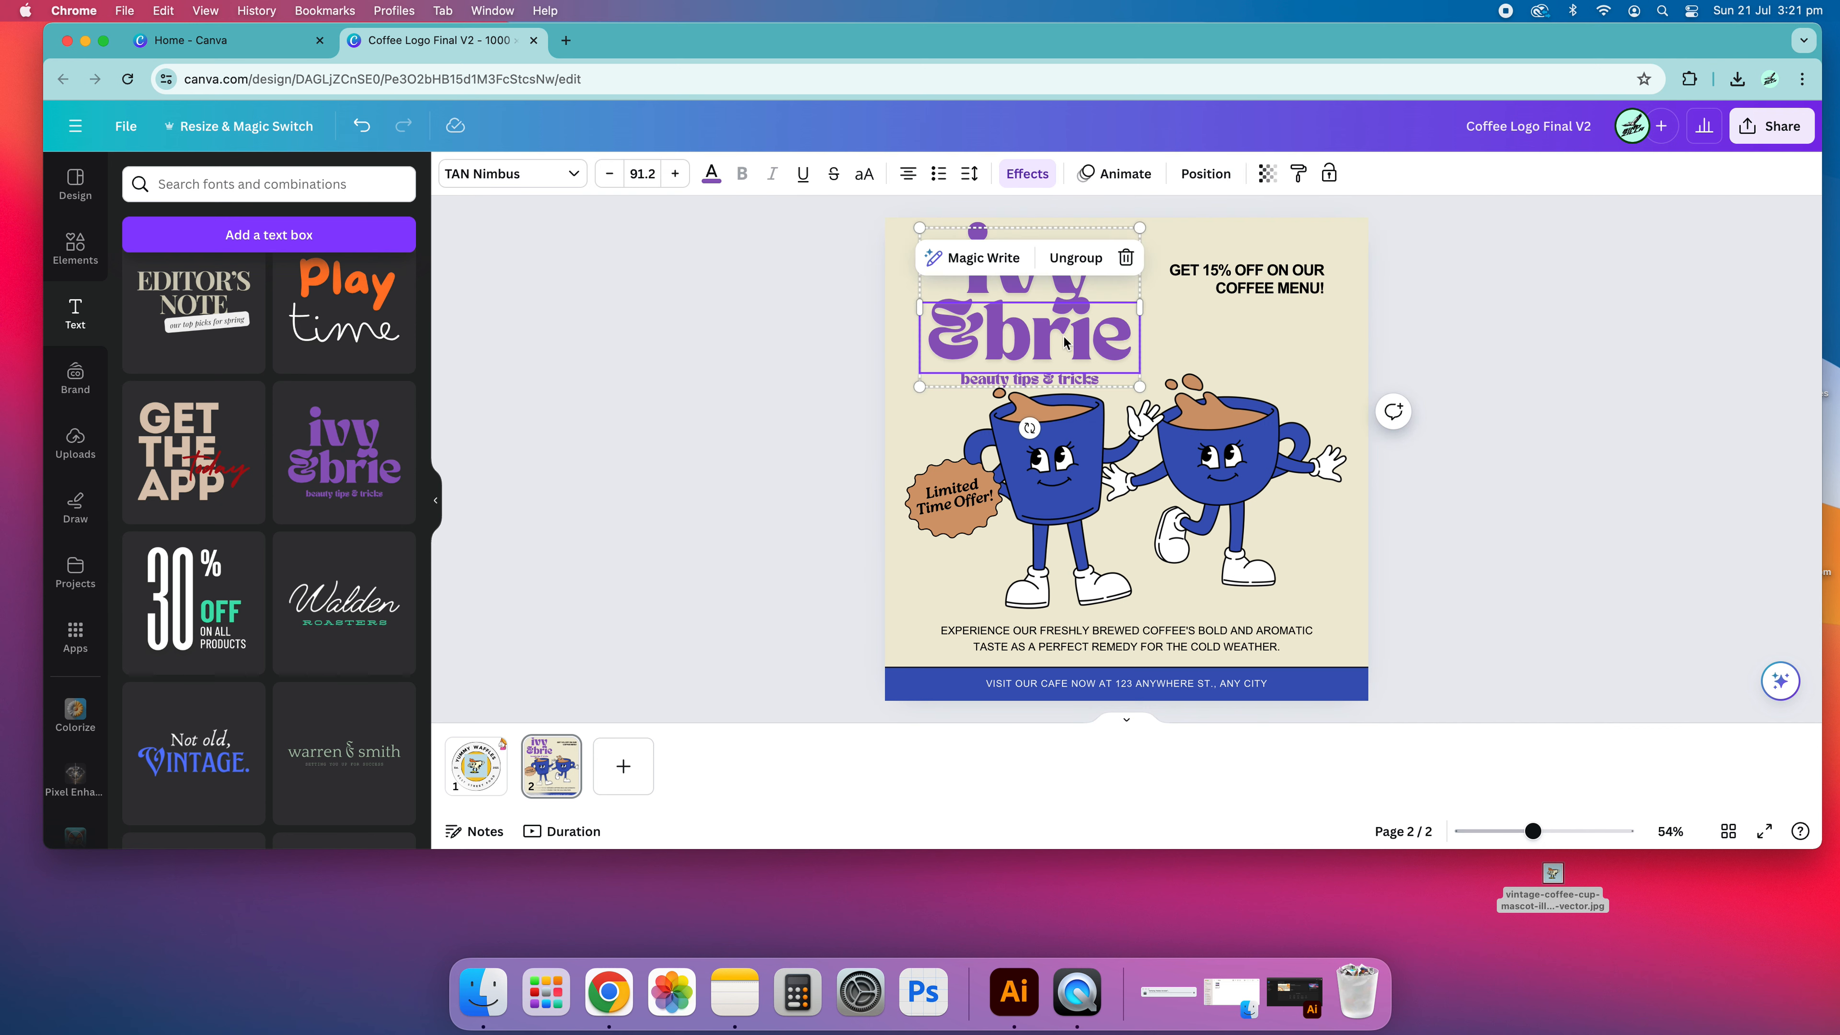
pyautogui.click(1075, 258)
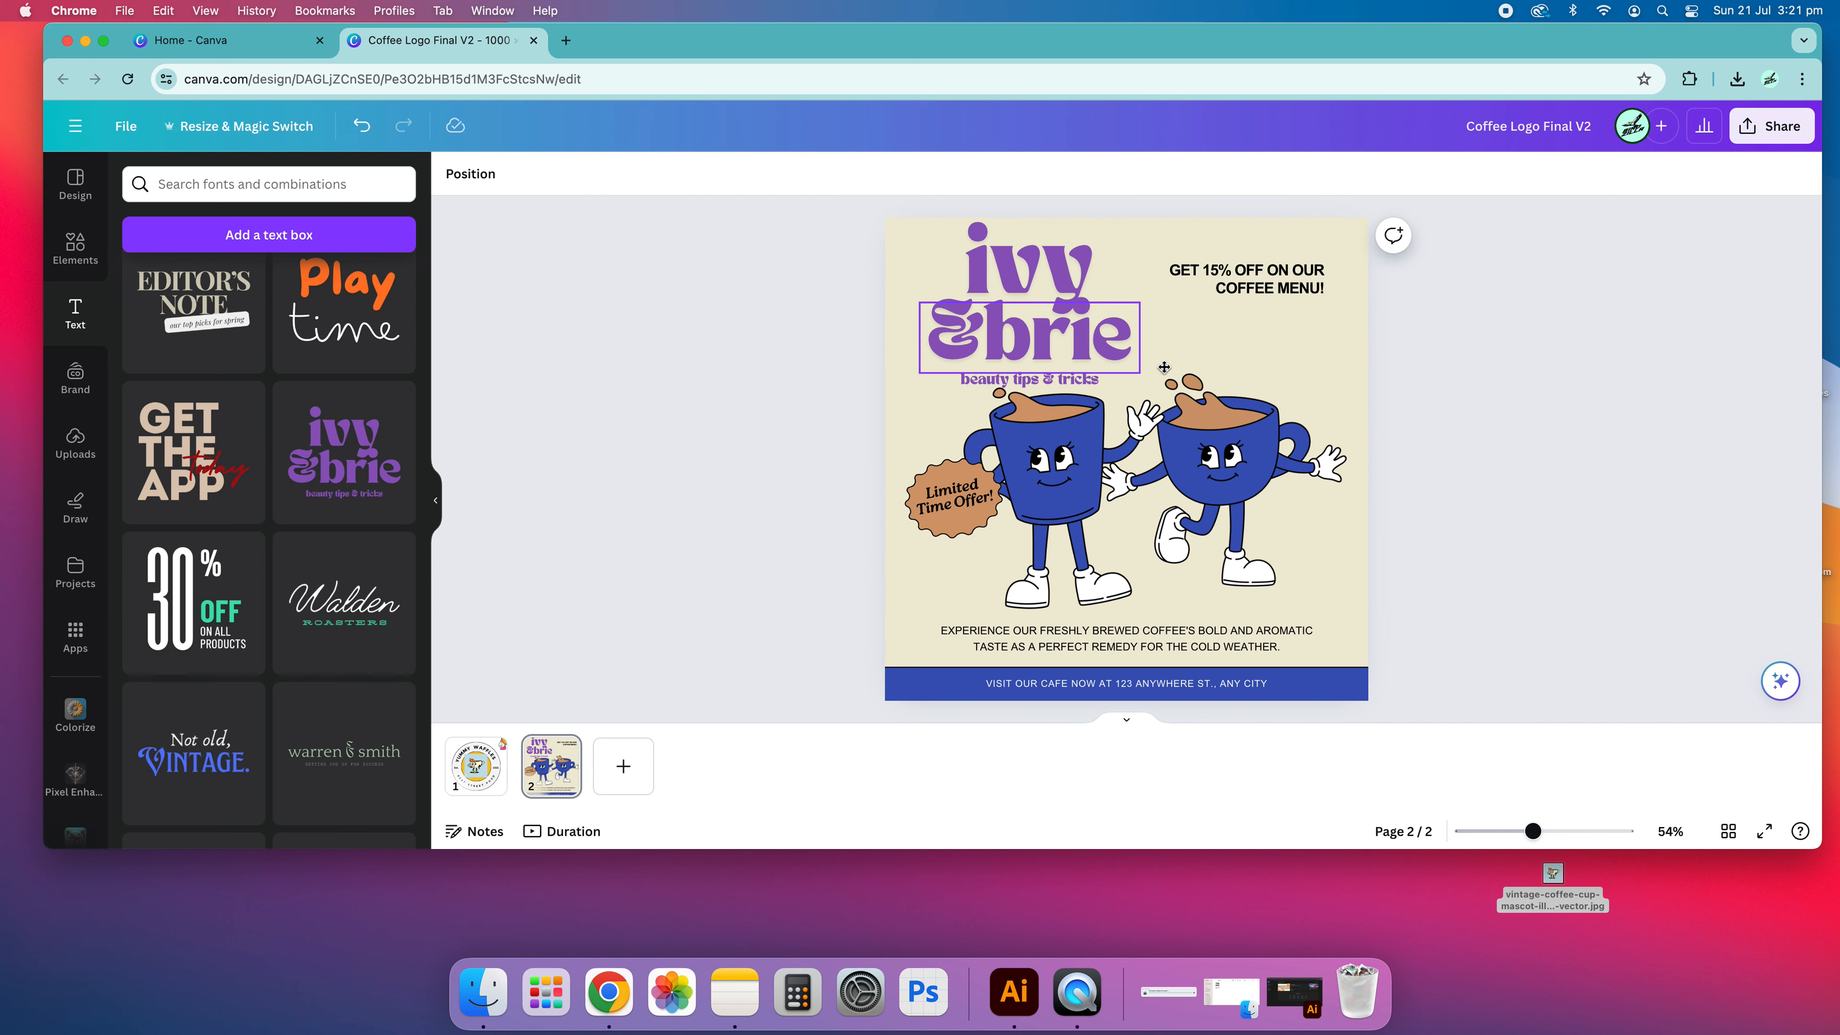
pyautogui.moveTo(1017, 346); pyautogui.dragTo(1153, 346)
pyautogui.moveTo(1015, 275); pyautogui.dragTo(988, 309)
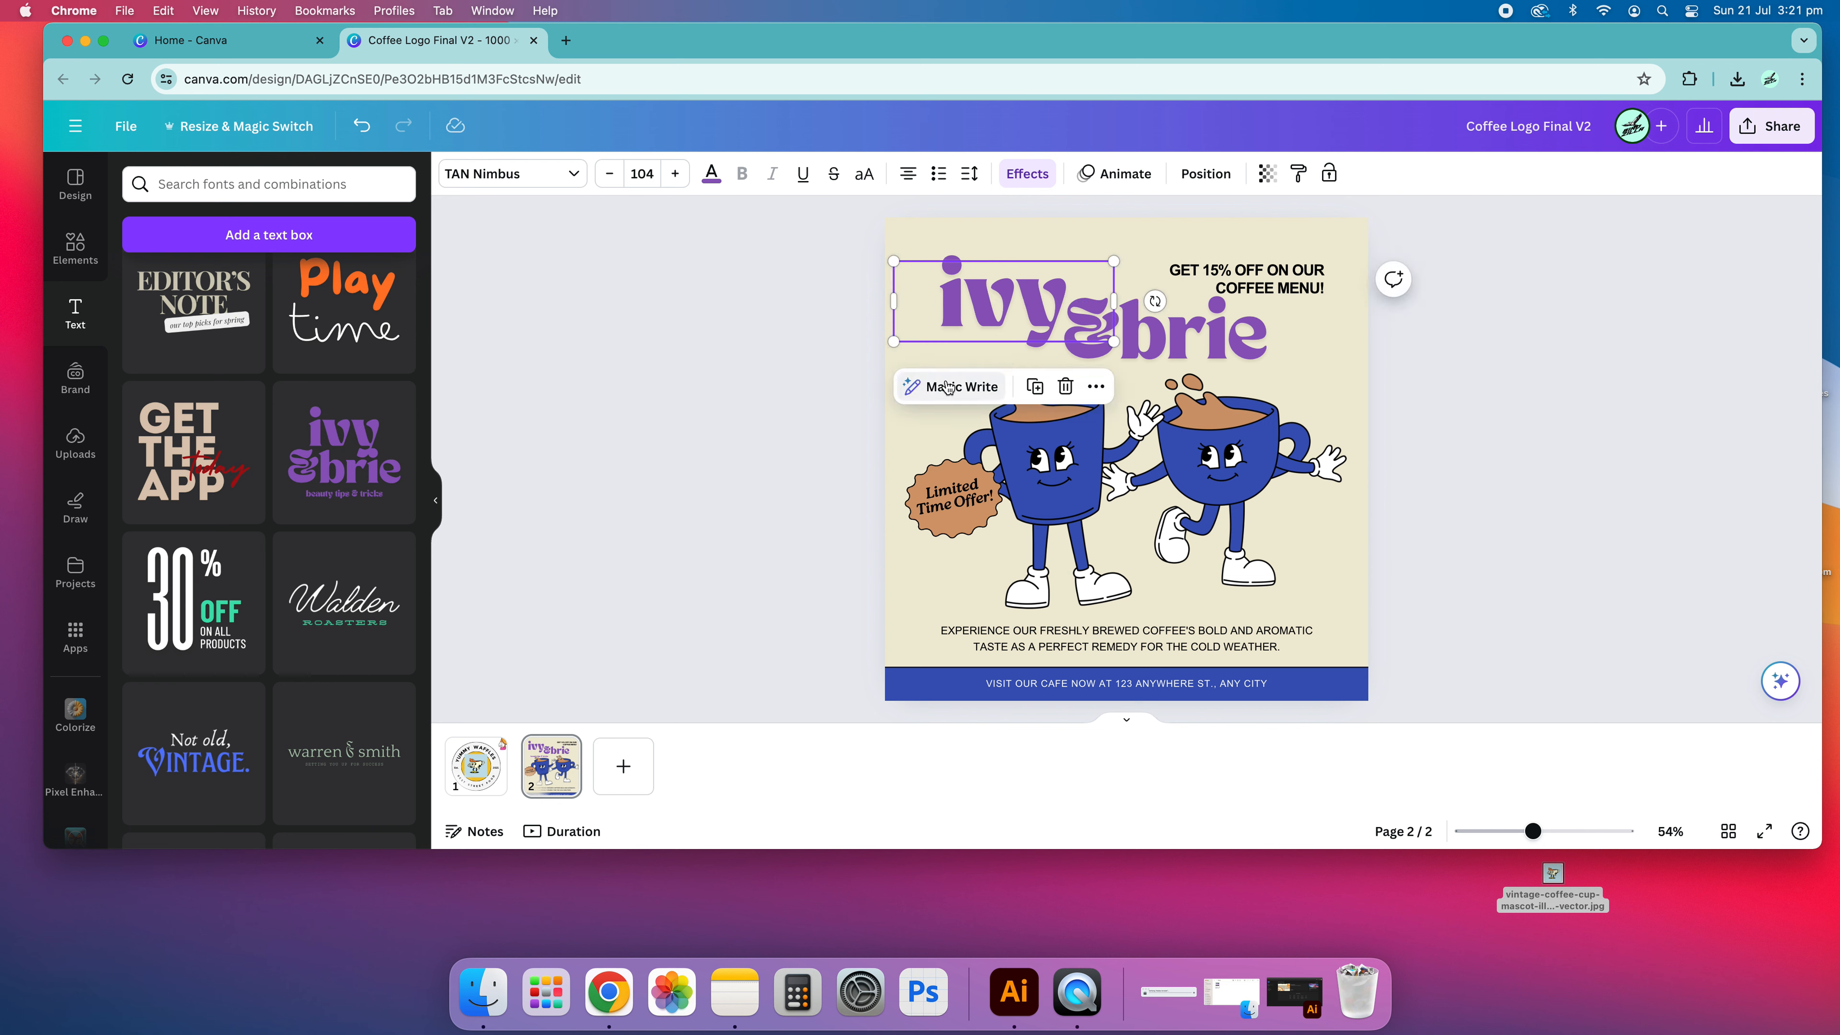
# - Delete the "beauty tips & tricks" line from the ungrouped text
pyautogui.click(844, 377)
pyautogui.click(1029, 379)
pyautogui.press('Delete')
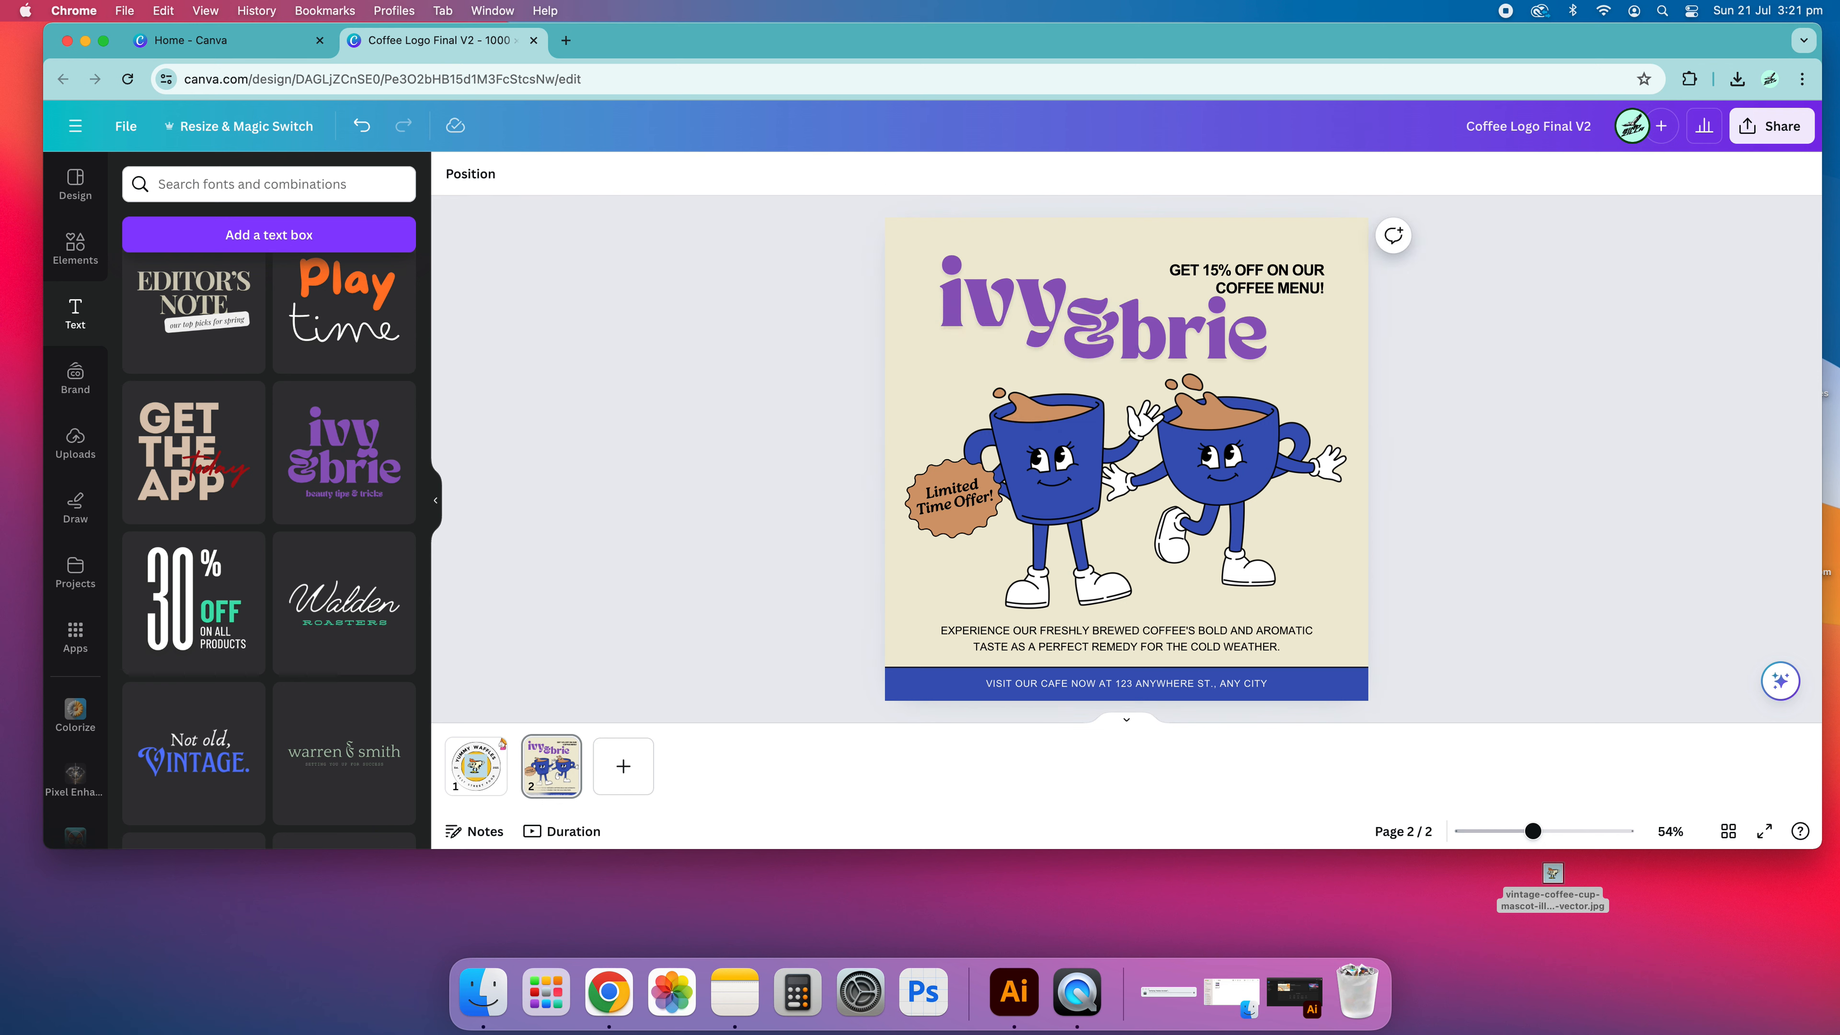
# - Replace the word "ivy" with "coffee" and widen its text box so the word fits on one line
pyautogui.click(1010, 259)
pyautogui.doubleClick(1009, 259)
pyautogui.write('c')
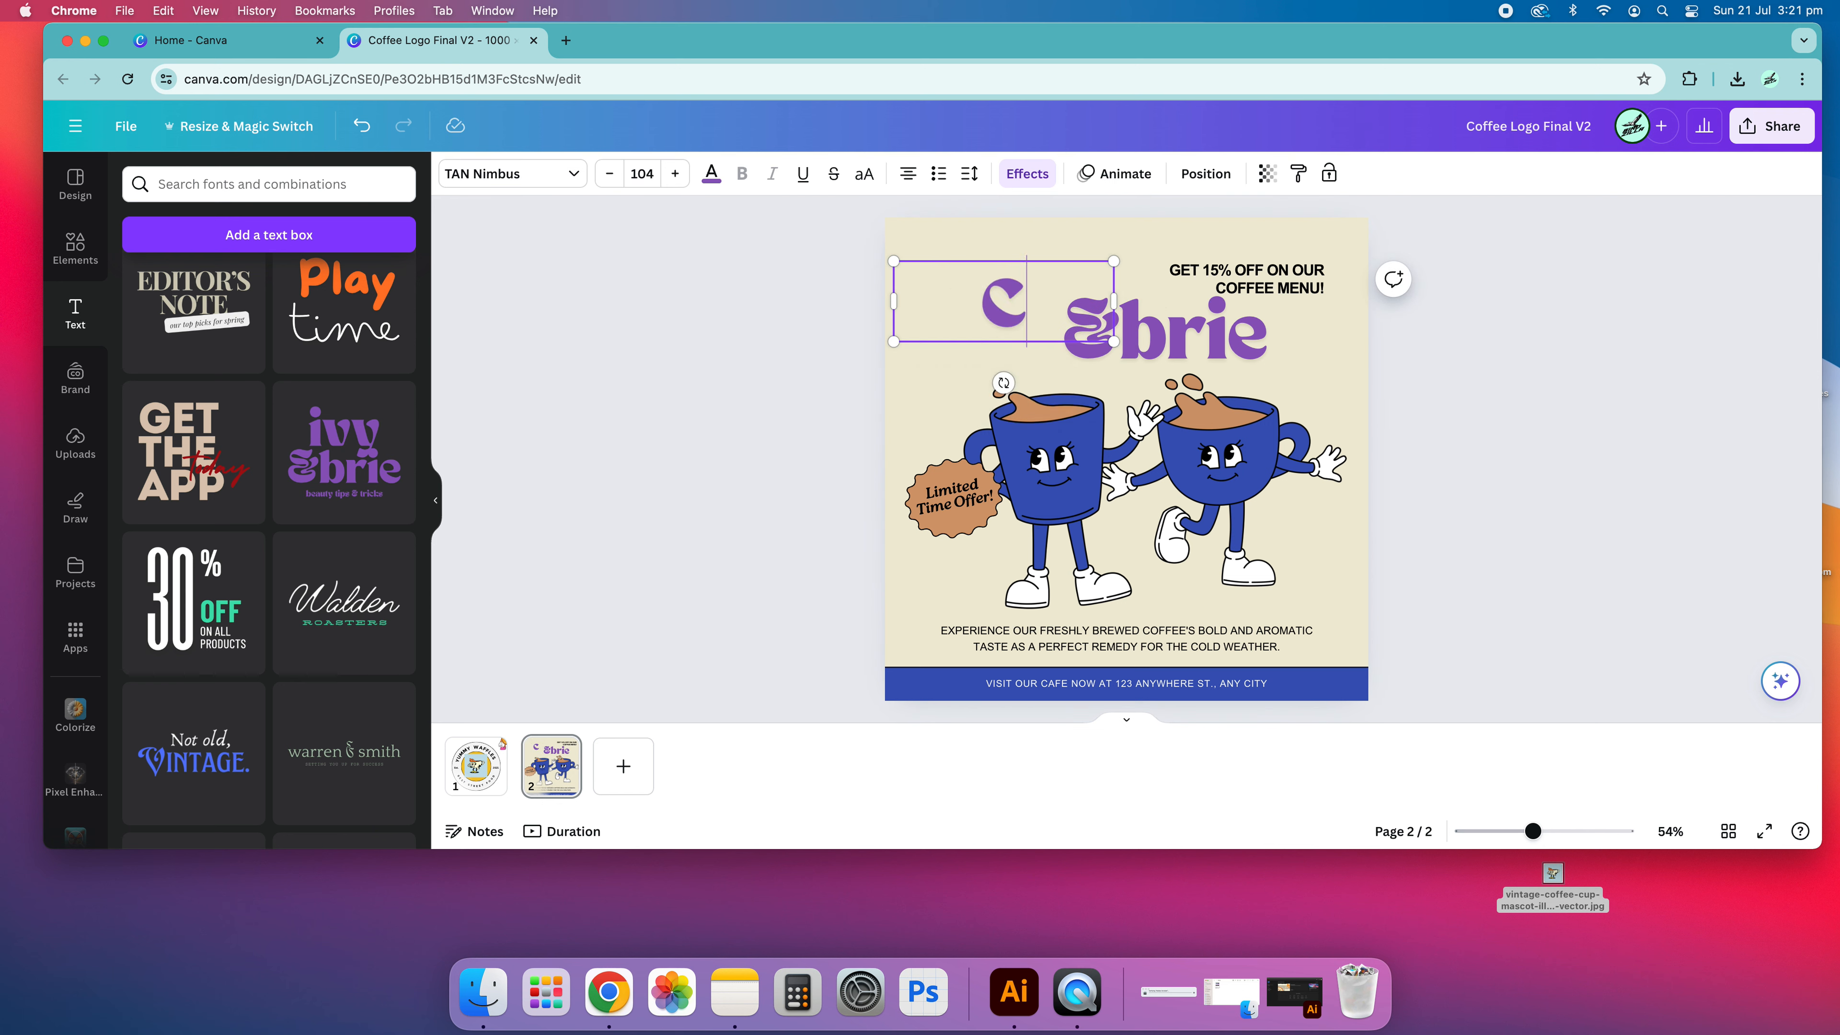
pyautogui.write('offee')
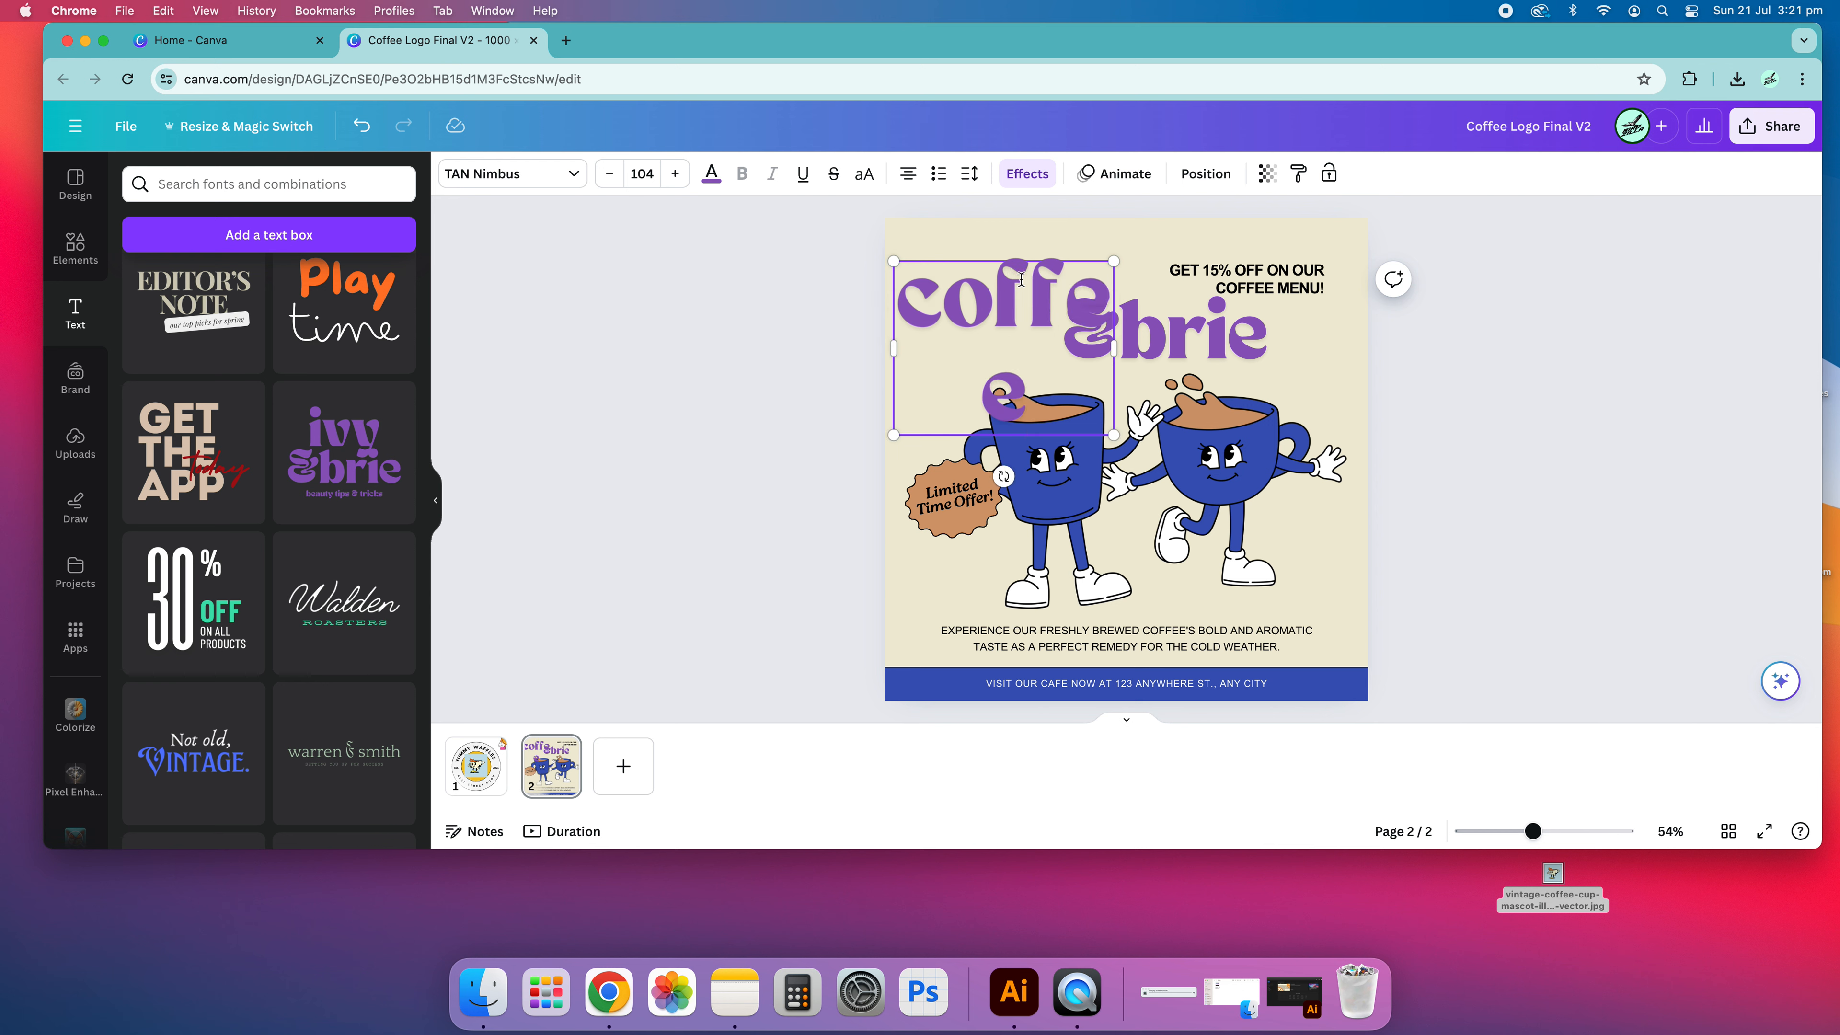
pyautogui.moveTo(1126, 348); pyautogui.dragTo(1225, 351)
# - Replace the text "&brie" with "break"
pyautogui.click(1239, 341)
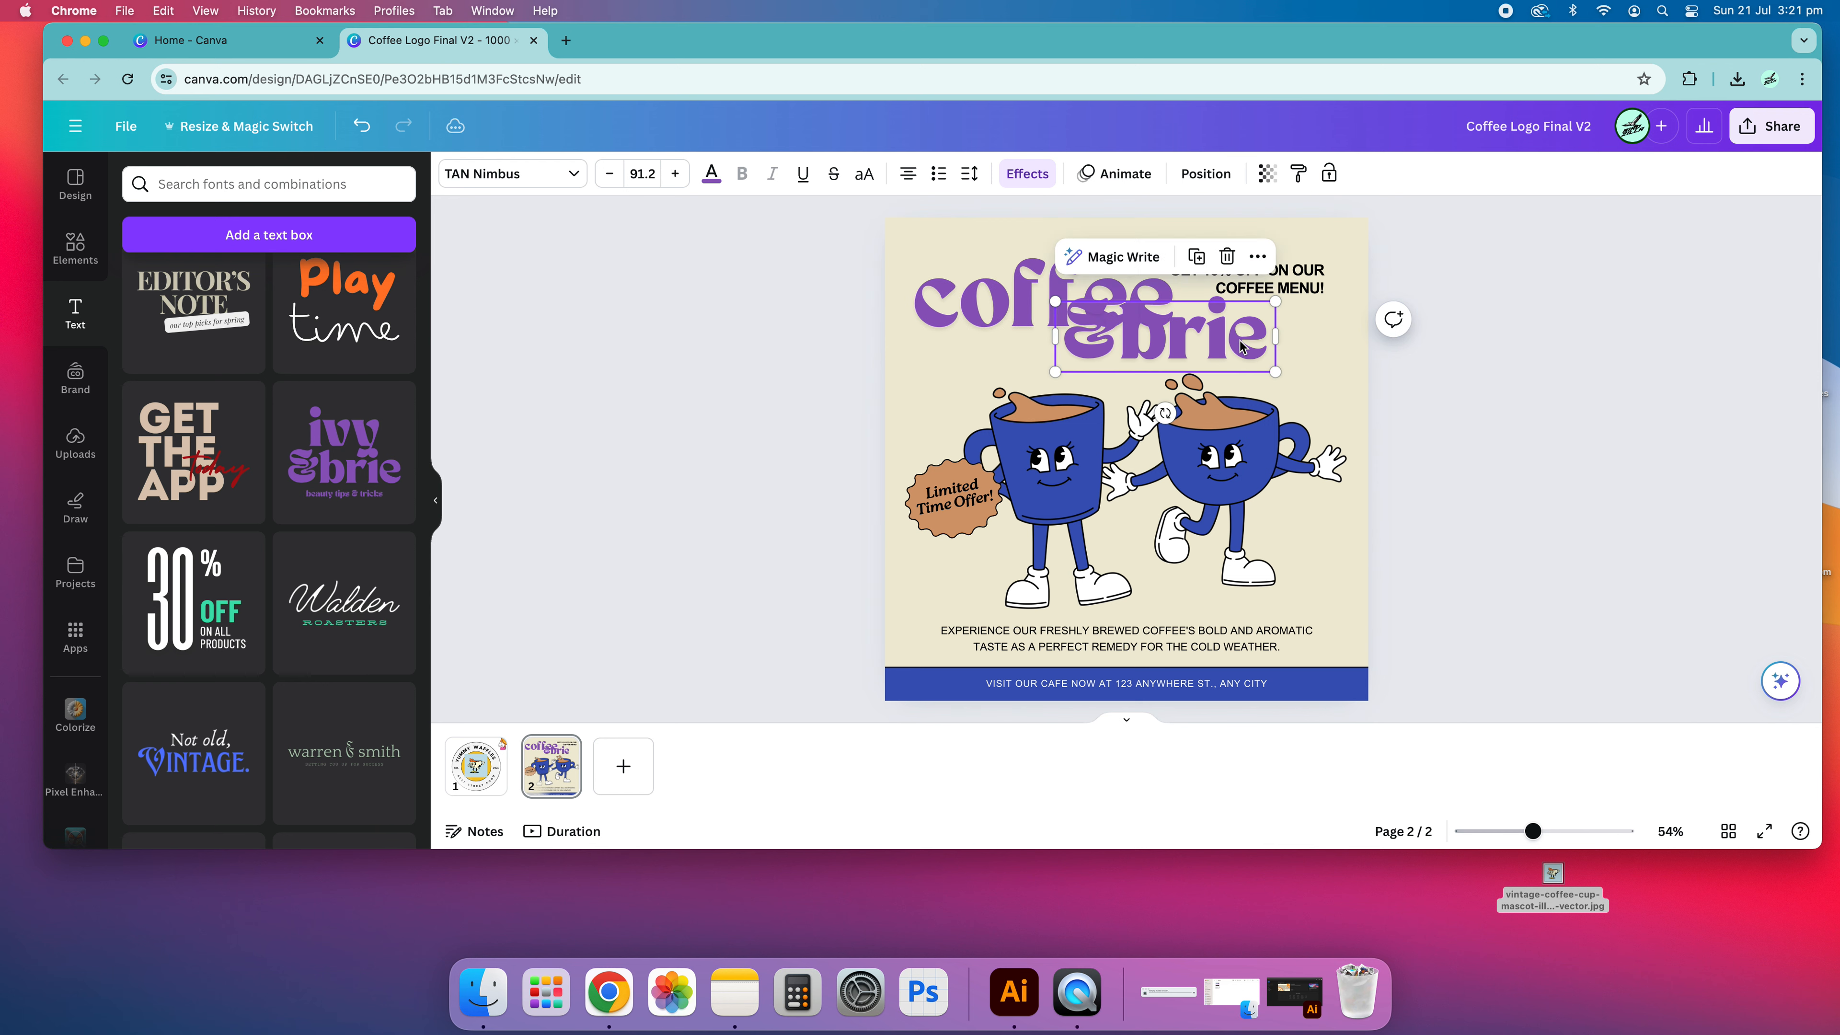
pyautogui.press('super+a')
pyautogui.press('BackSpace')
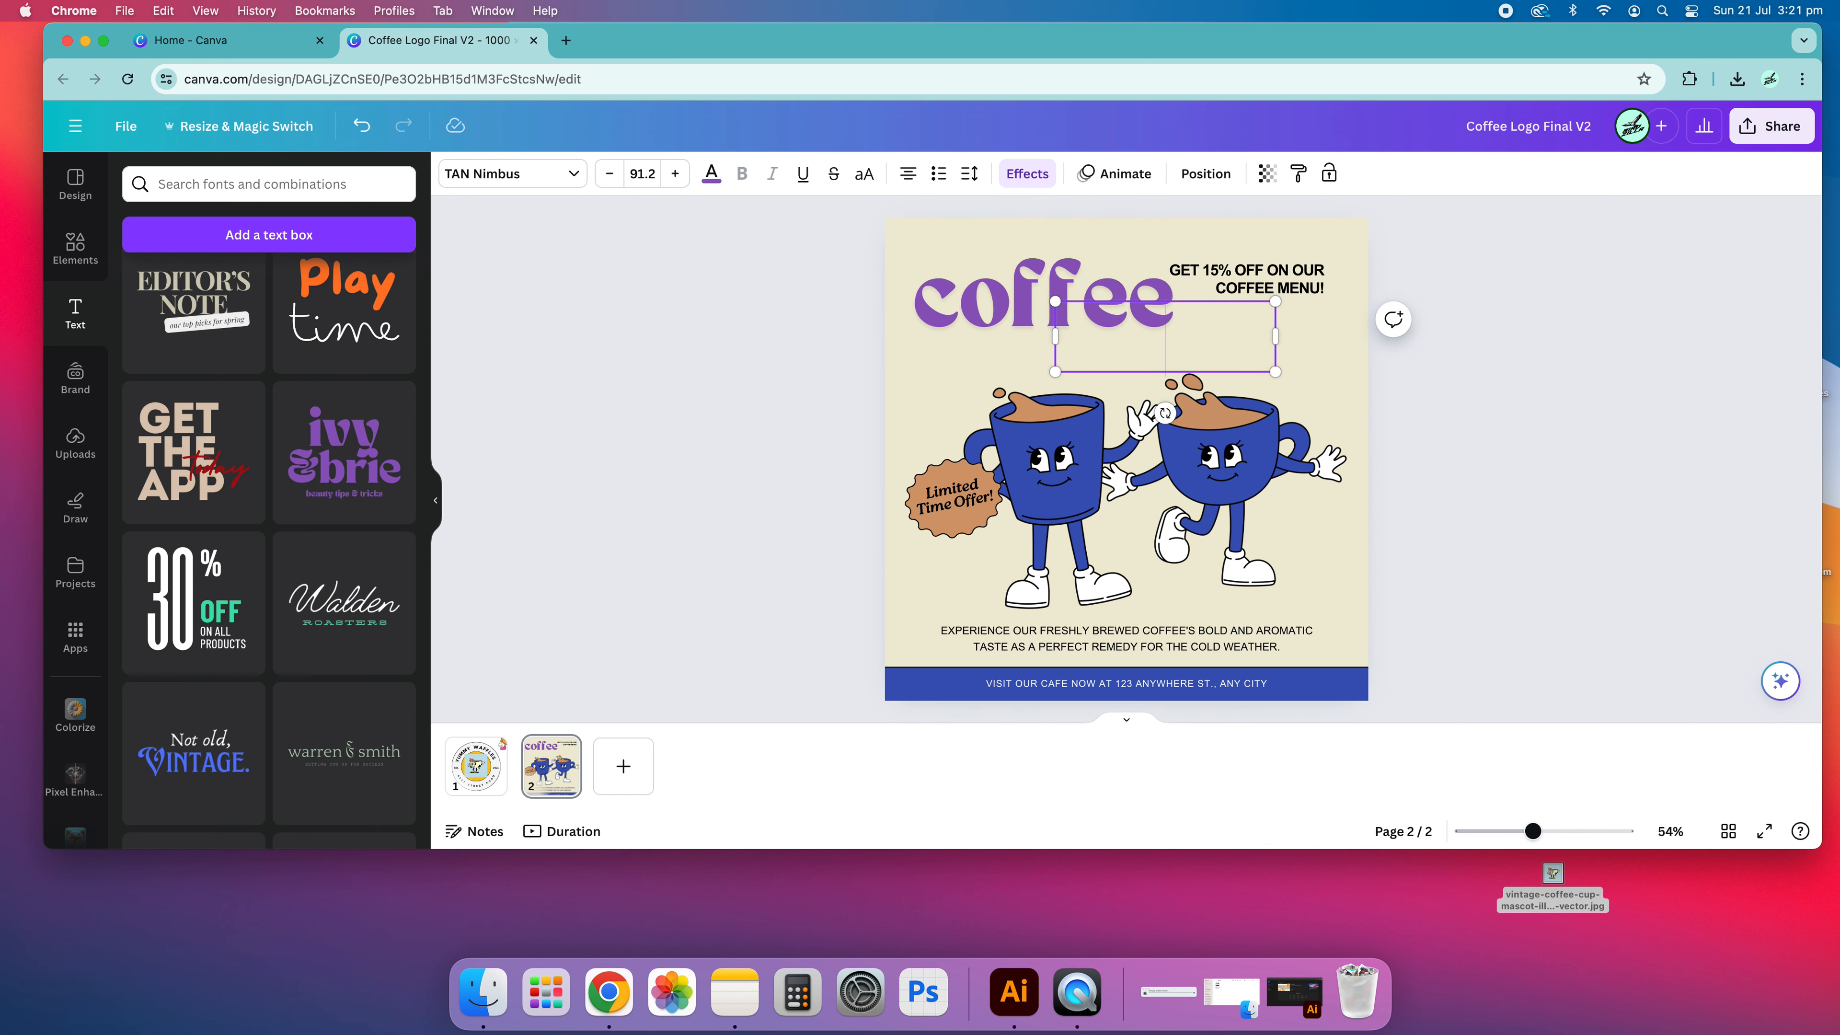
pyautogui.write('break')
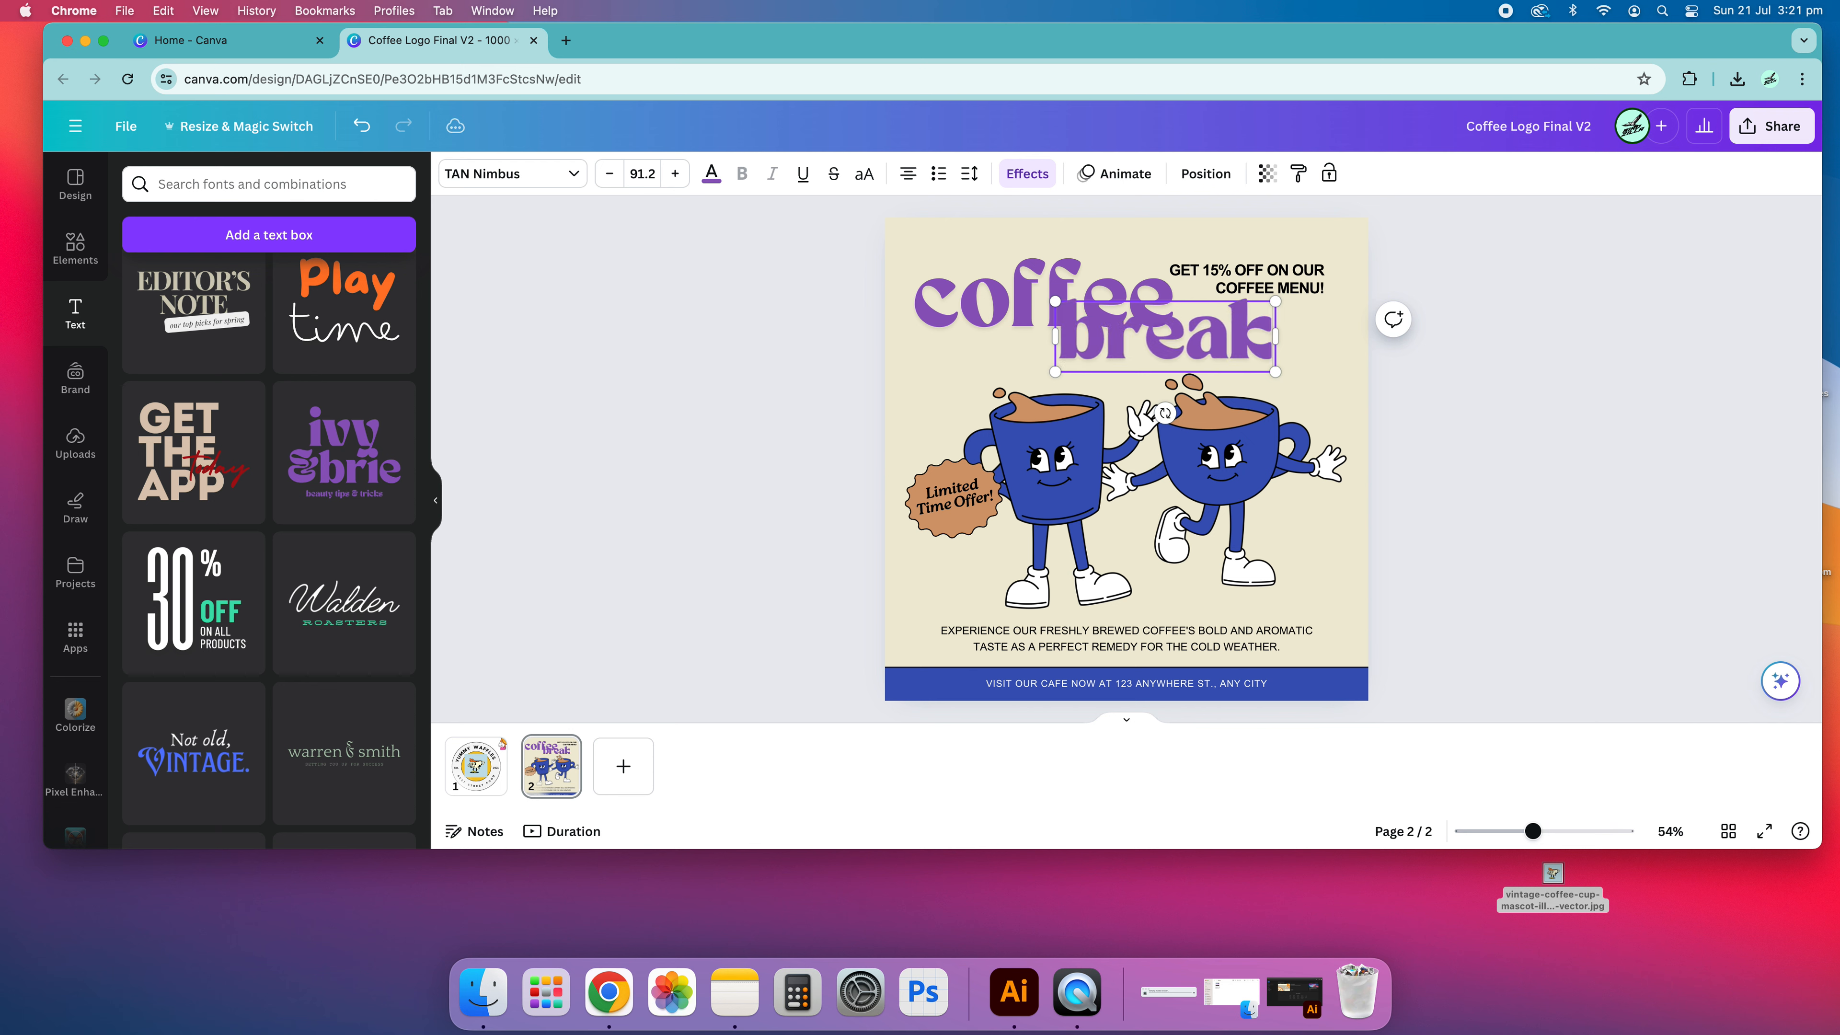
# - Separate the overlapping heading words by moving "break" down and right and "coffee" up and slightly left
pyautogui.click(1509, 383)
pyautogui.moveTo(1209, 326); pyautogui.dragTo(1267, 341)
pyautogui.moveTo(1042, 296); pyautogui.dragTo(1033, 276)
pyautogui.click(1387, 365)
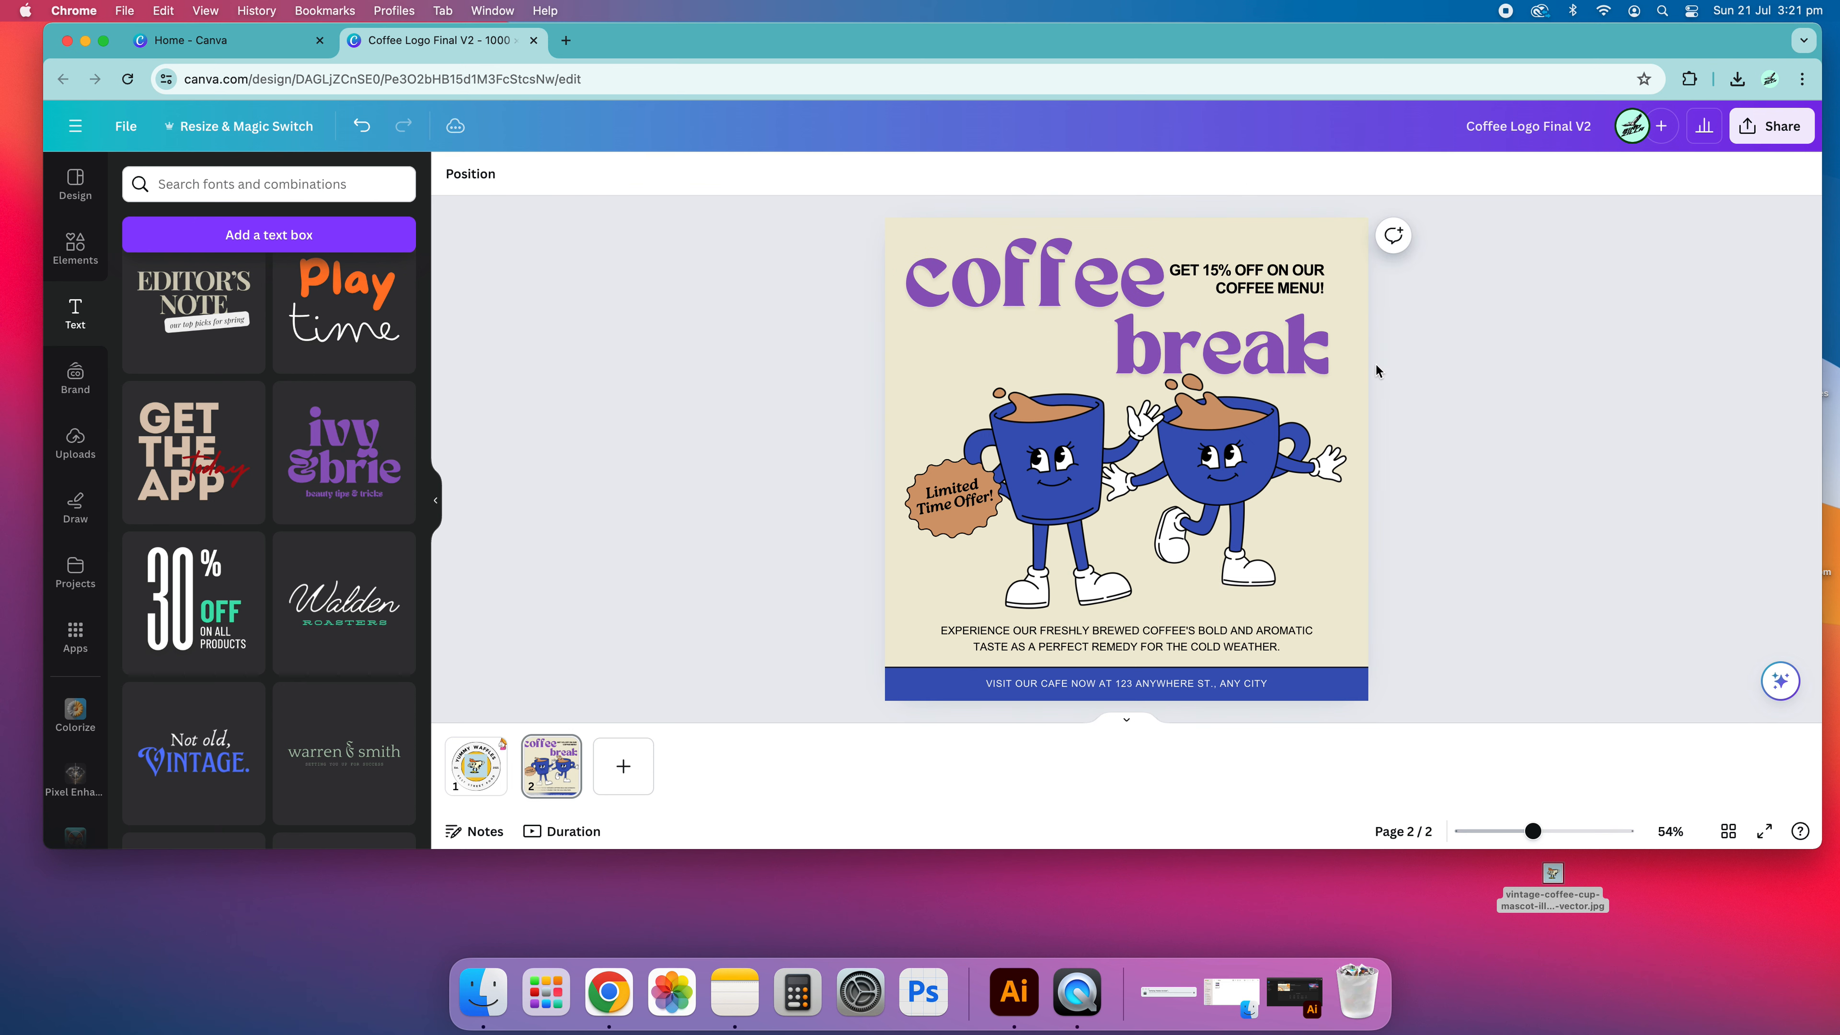
# - Recolour the words "coffee" and "break" together with the blue sampled from the left mug character
pyautogui.click(1245, 348)
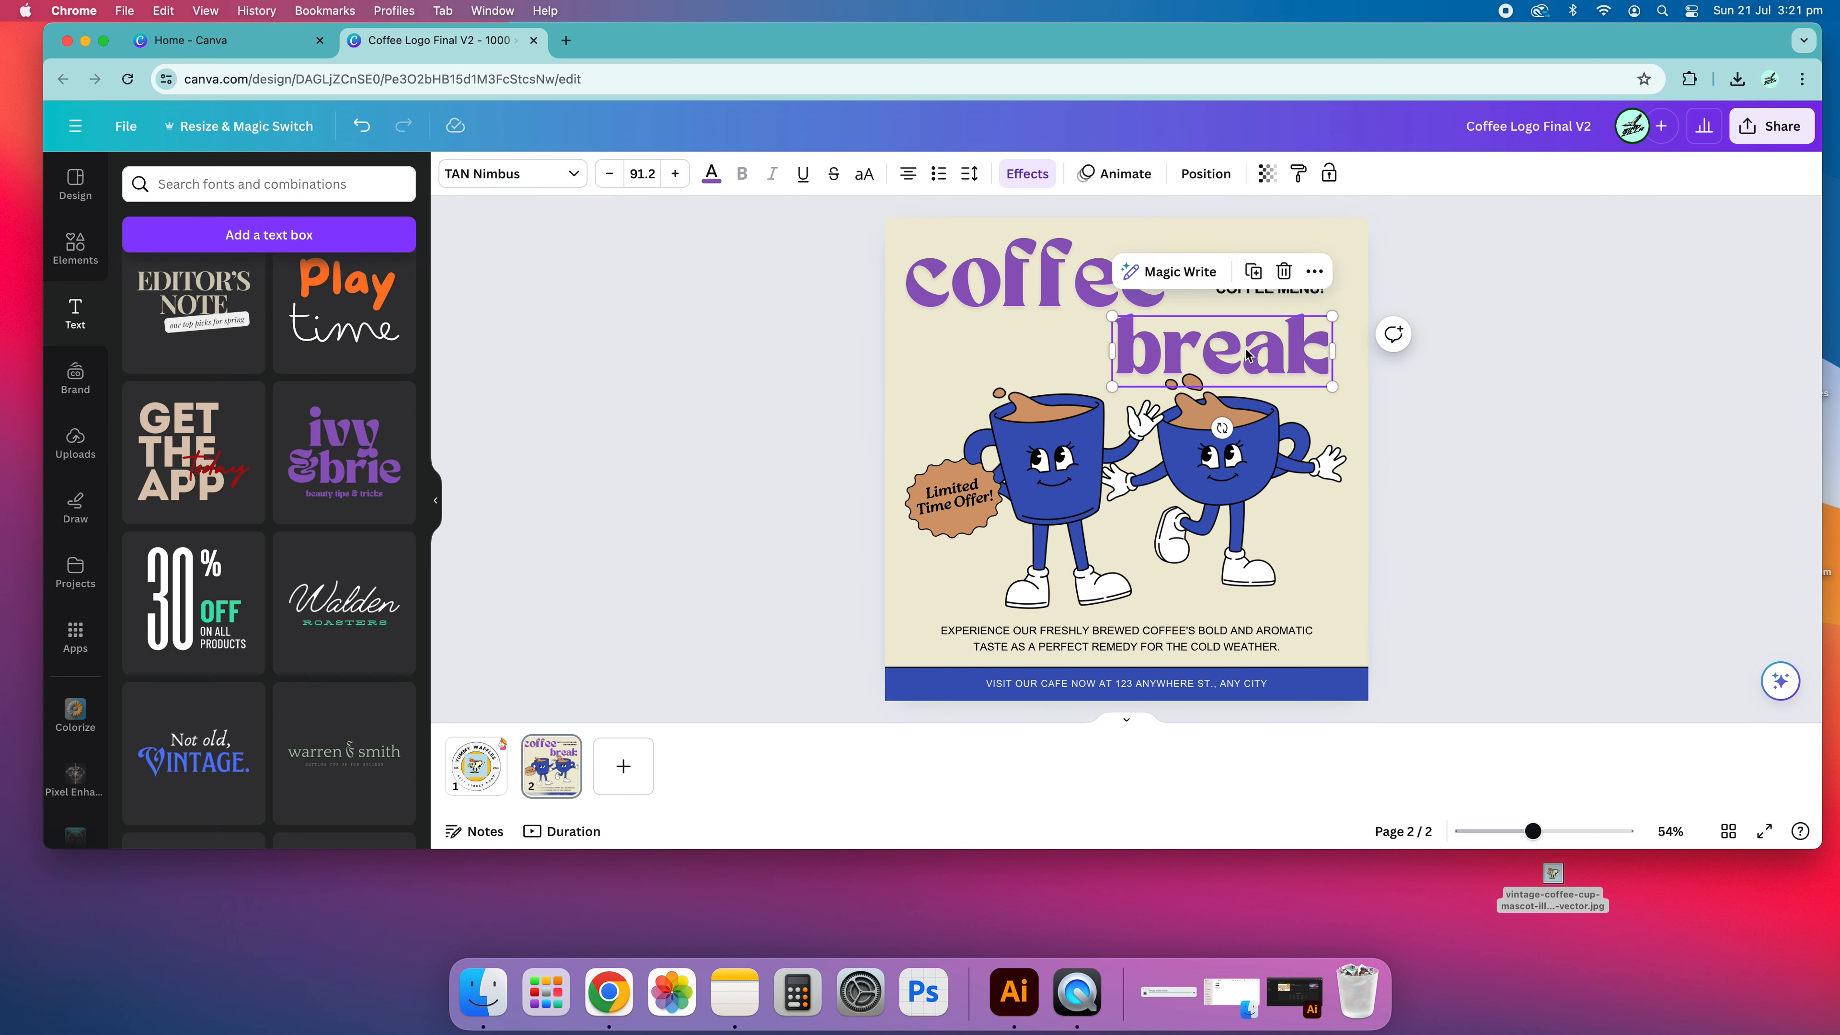
pyautogui.keyDown('shift'); pyautogui.click(1055, 293); pyautogui.keyUp('shift')
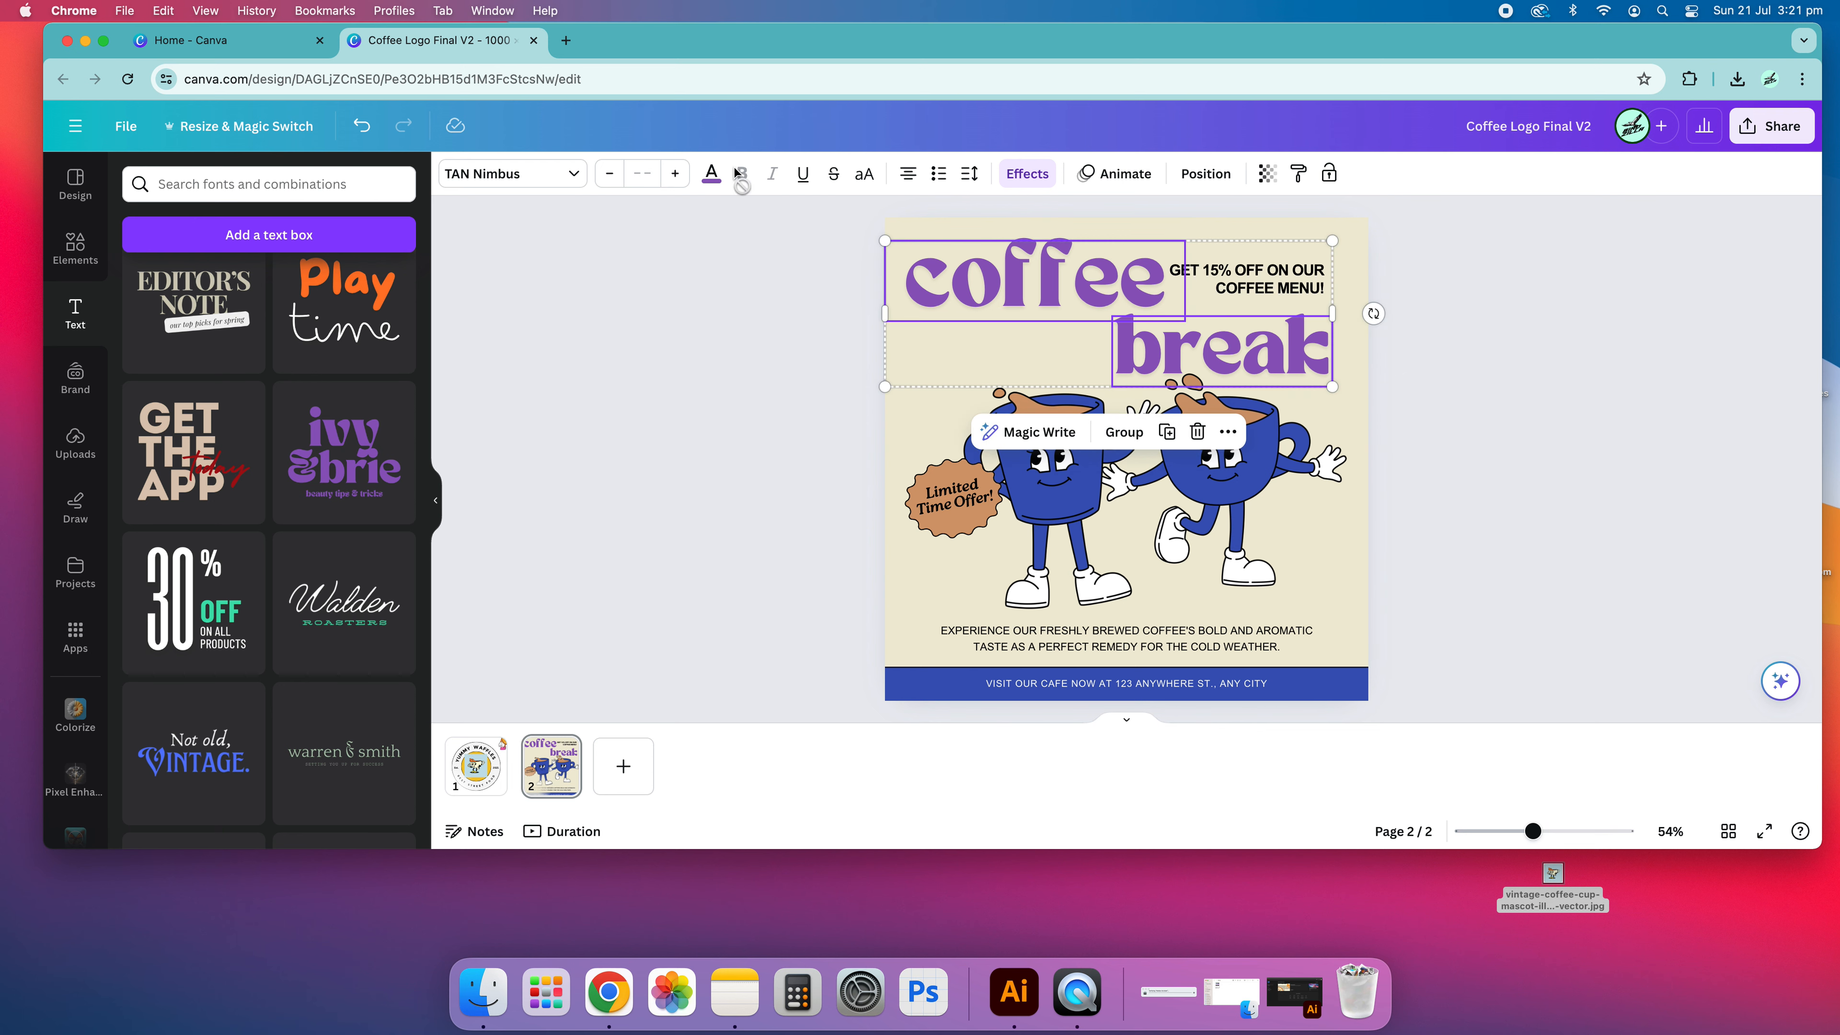
pyautogui.click(711, 173)
pyautogui.click(153, 294)
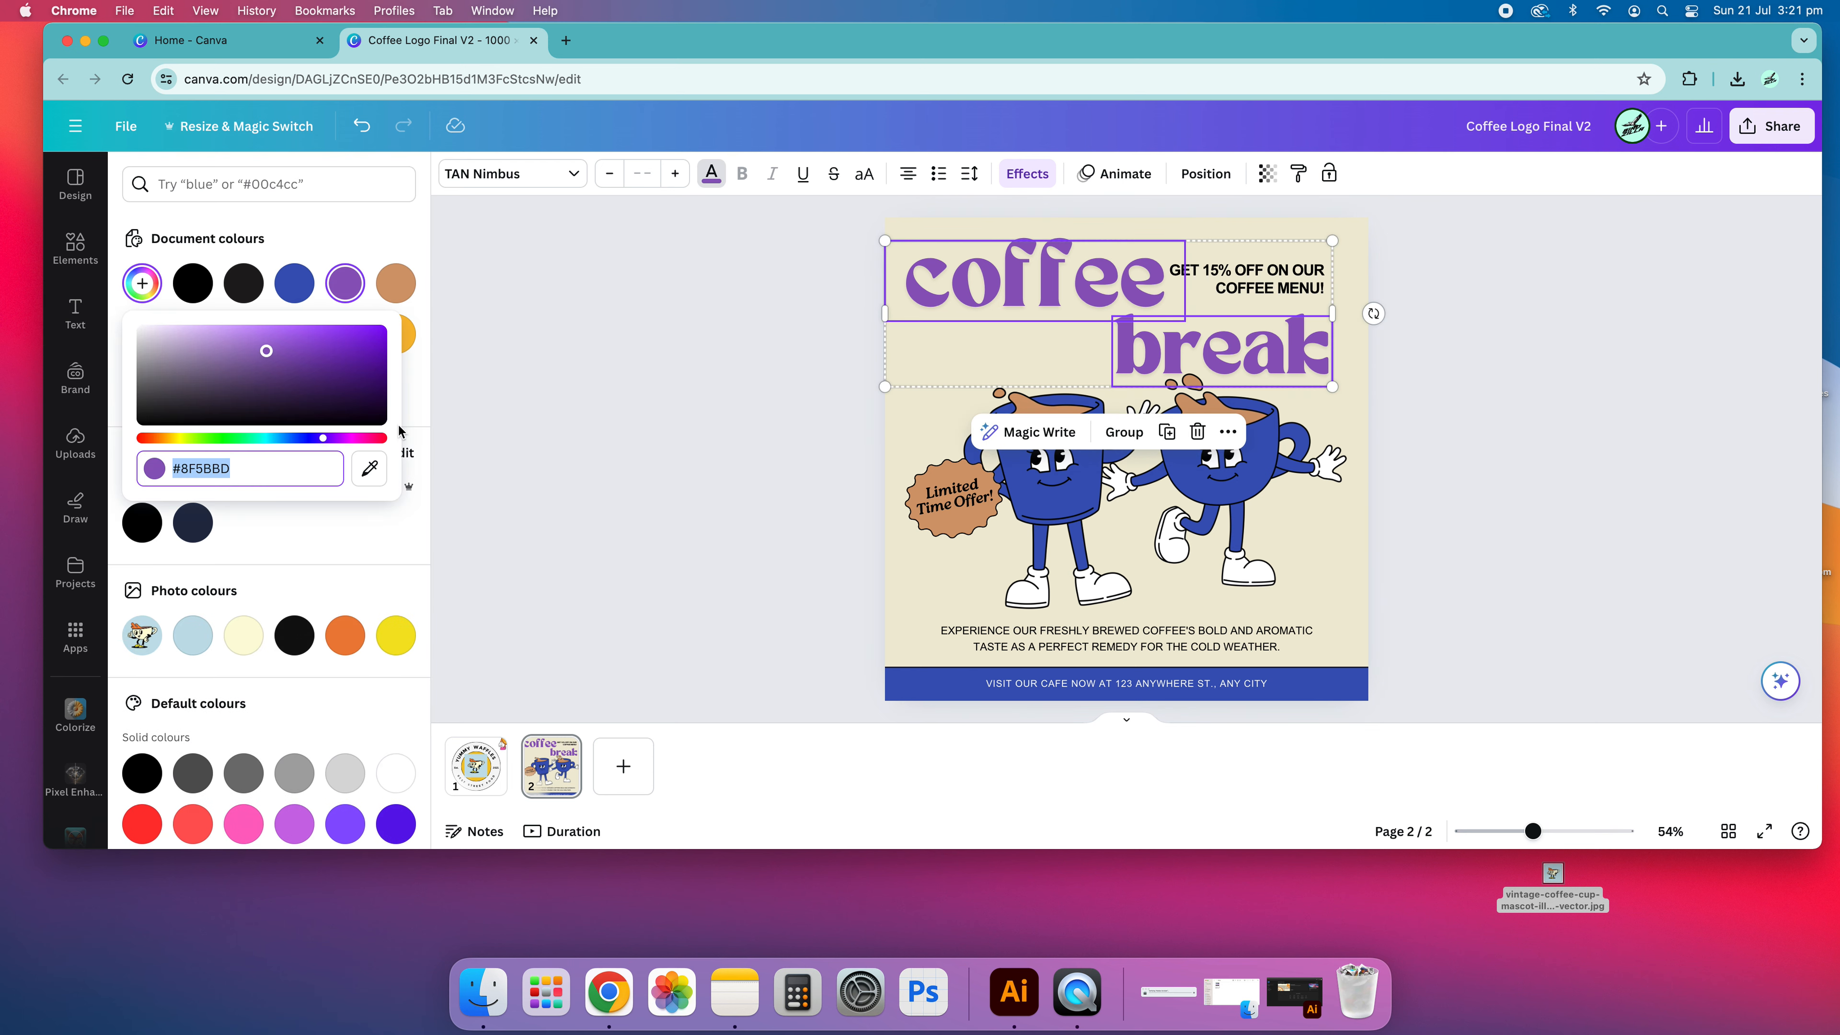
pyautogui.click(369, 468)
pyautogui.click(1109, 454)
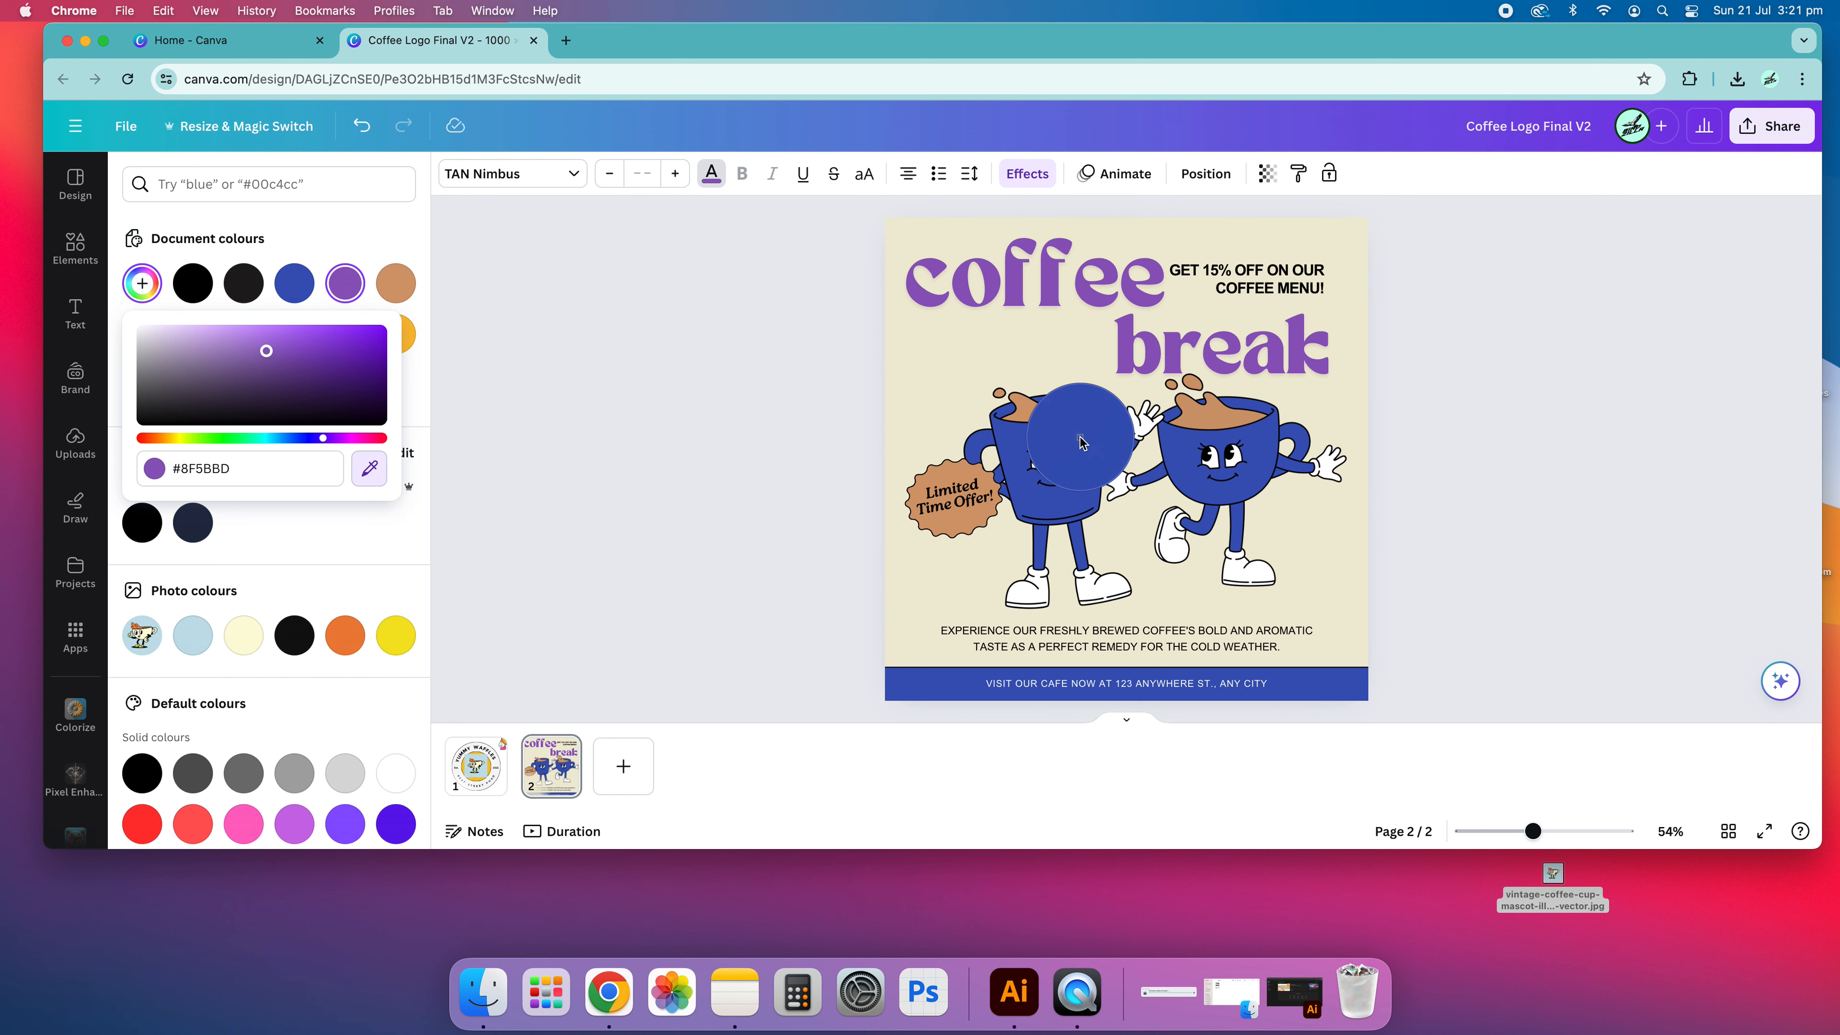
# - Shift the "GET 15% OFF ON OUR COFFEE MENU!" text slightly right and move "break" left and slightly up beneath "coffee"
pyautogui.press('Escape')
pyautogui.click(1664, 341)
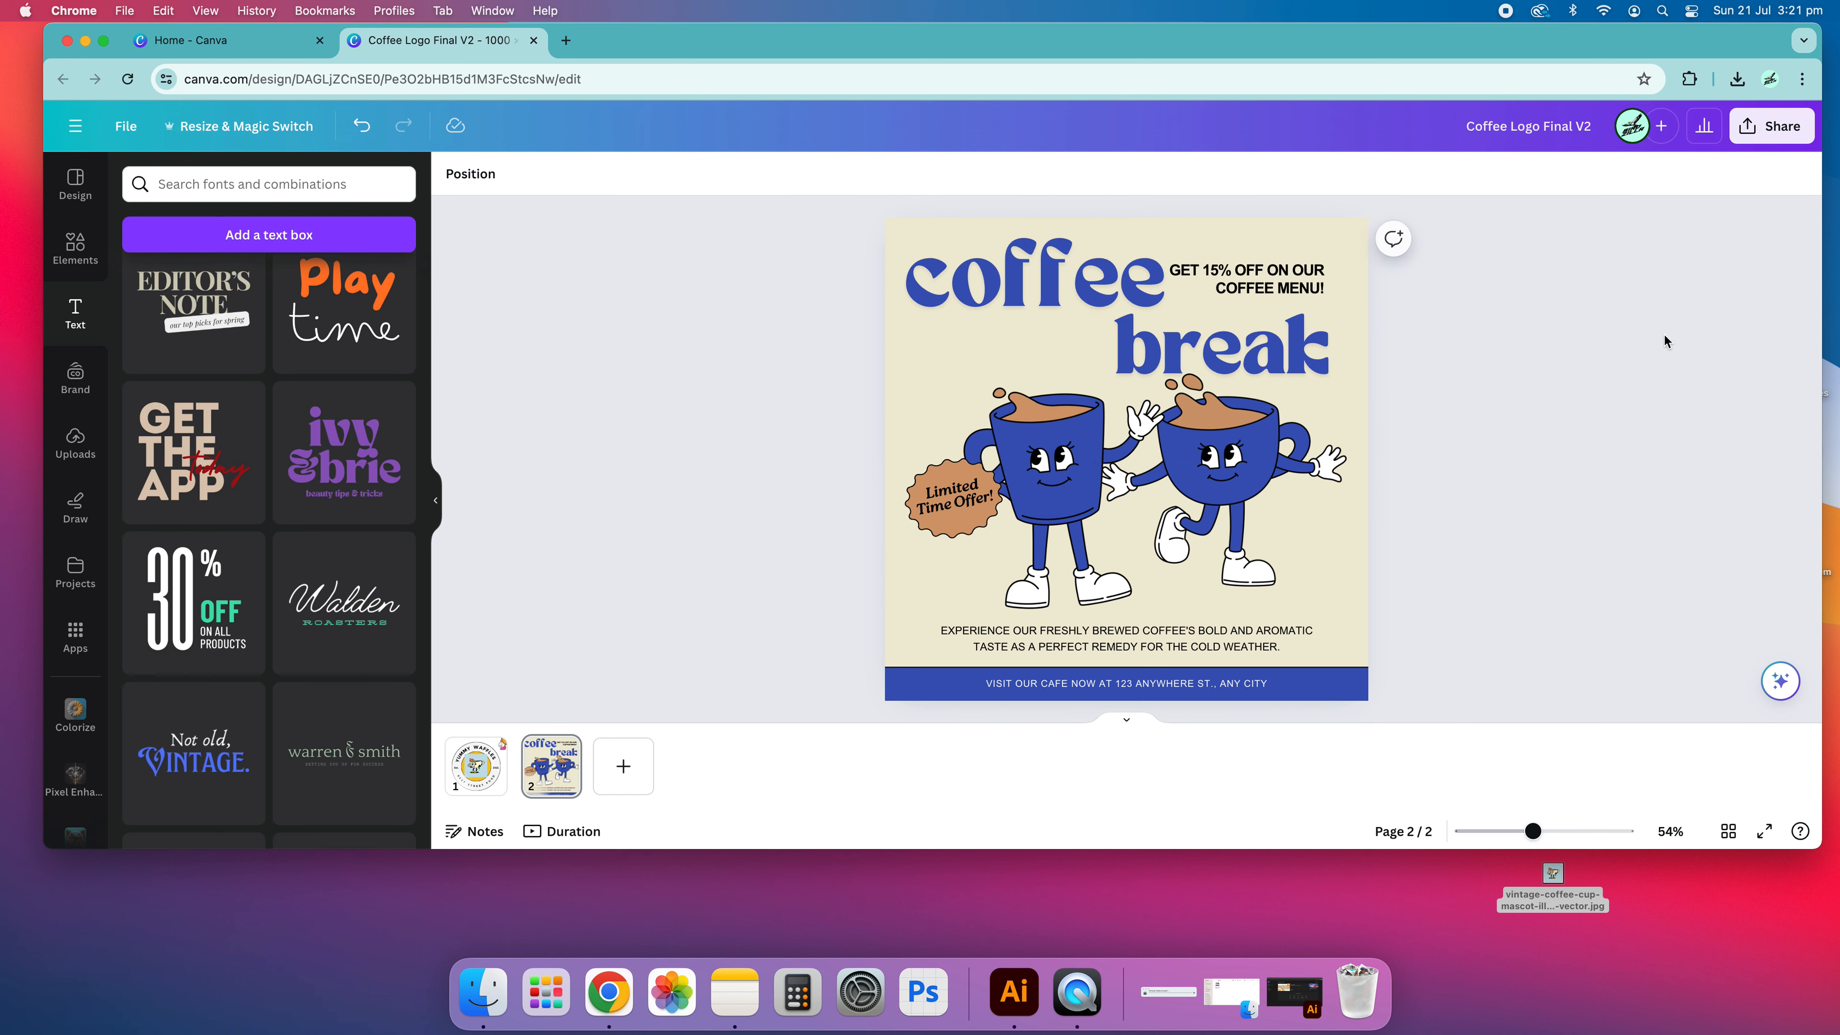
pyautogui.moveTo(1301, 276); pyautogui.dragTo(1318, 277)
pyautogui.click(1426, 339)
pyautogui.moveTo(1168, 338); pyautogui.dragTo(1111, 331)
pyautogui.click(1482, 392)
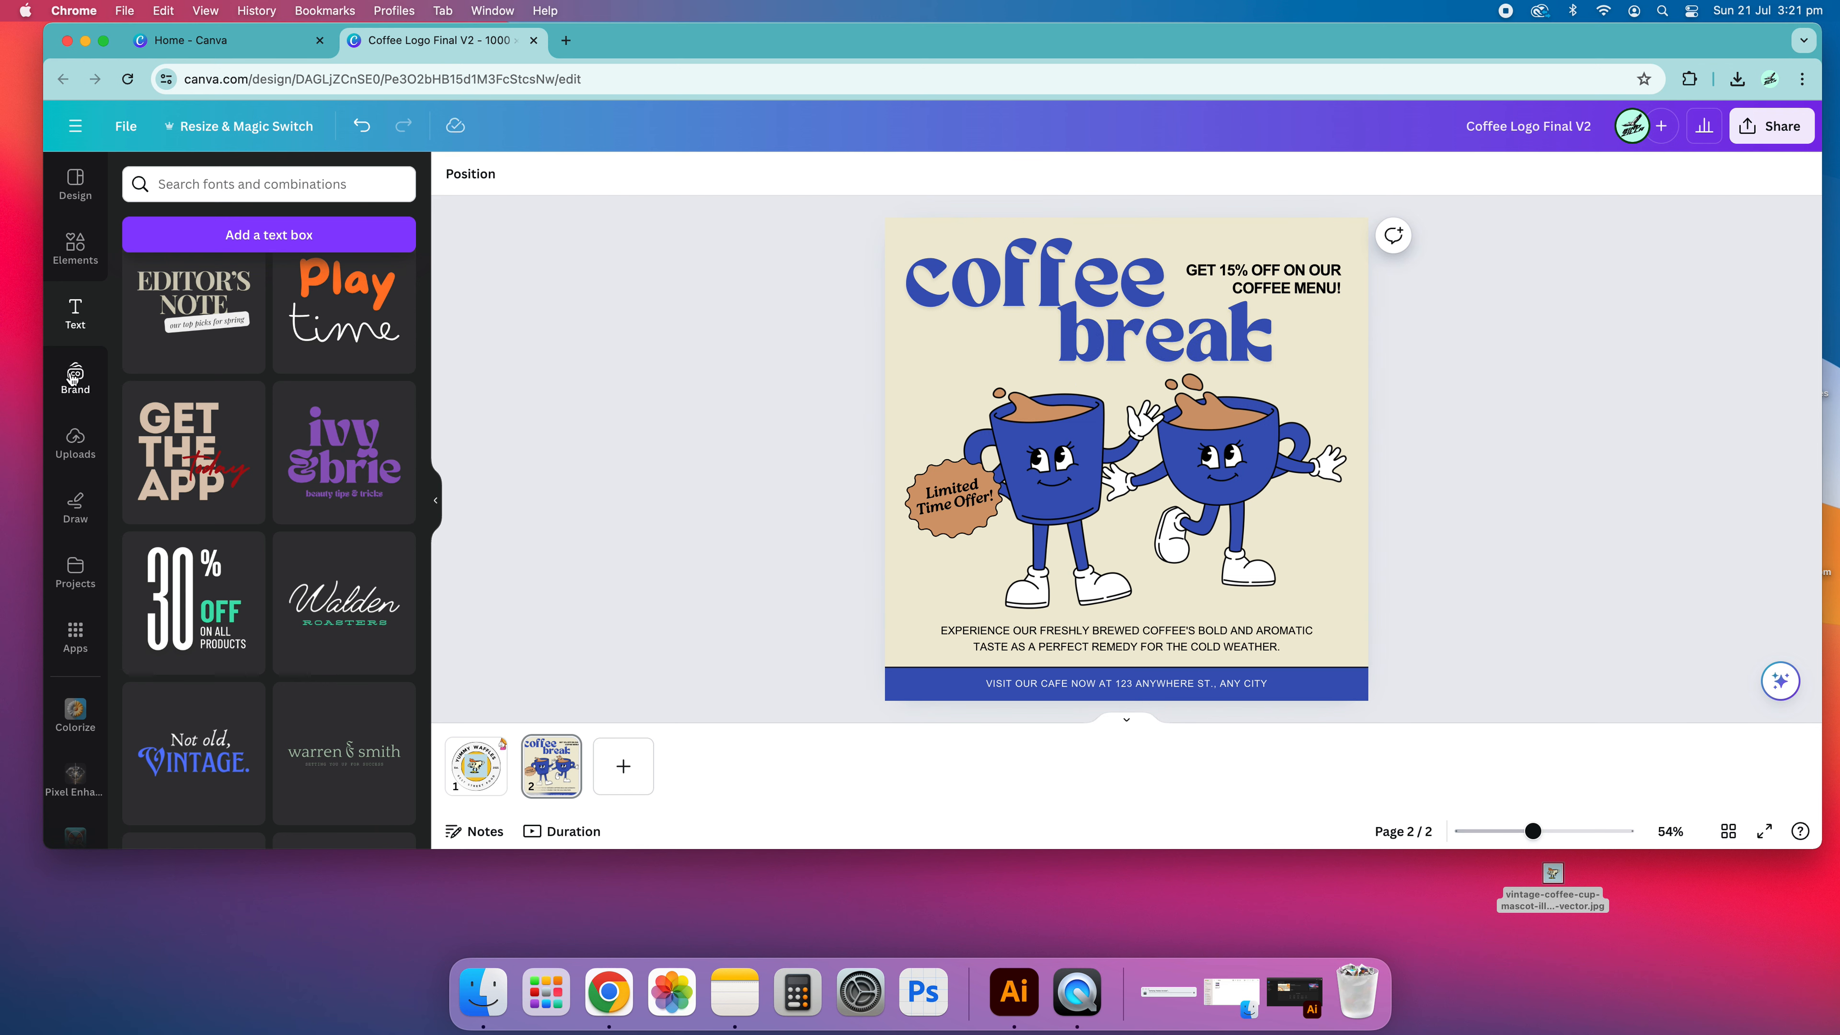
# - Browse the default text styles, recently used text designs and font combinations
pyautogui.click(63, 332)
pyautogui.scroll(-1, 284, 496)
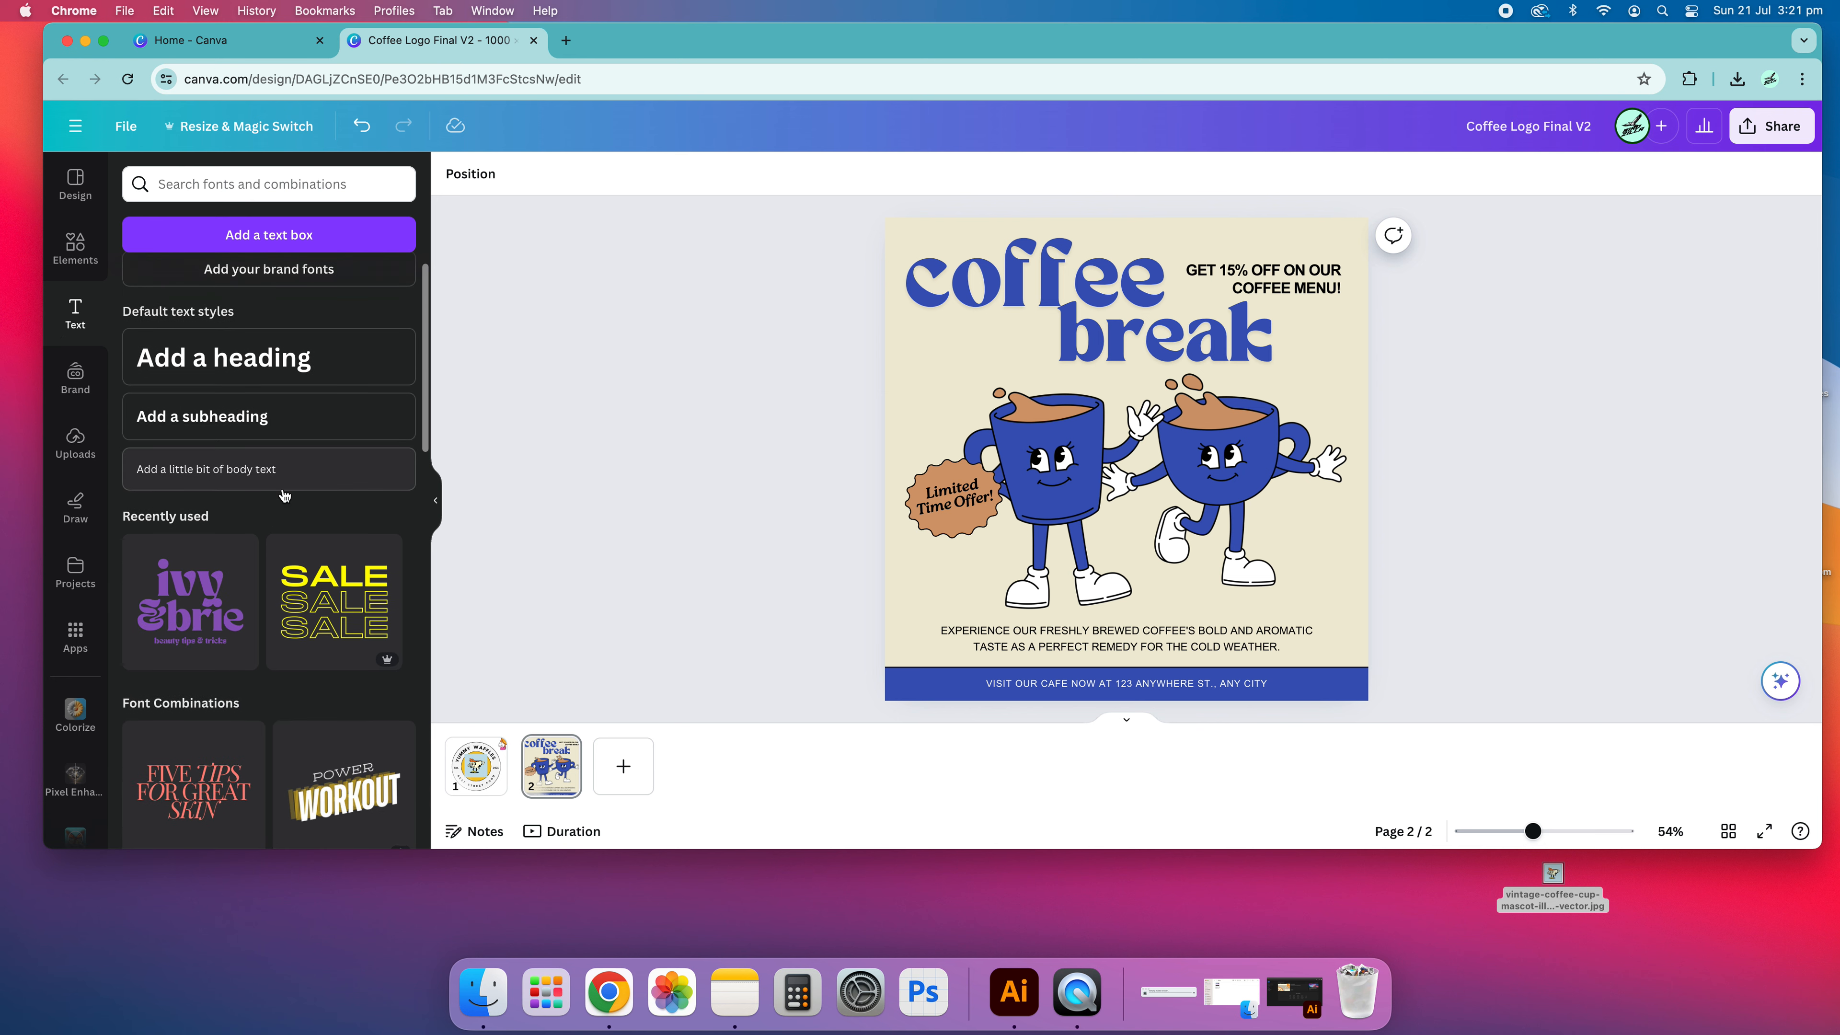
pyautogui.scroll(-3, 230, 402)
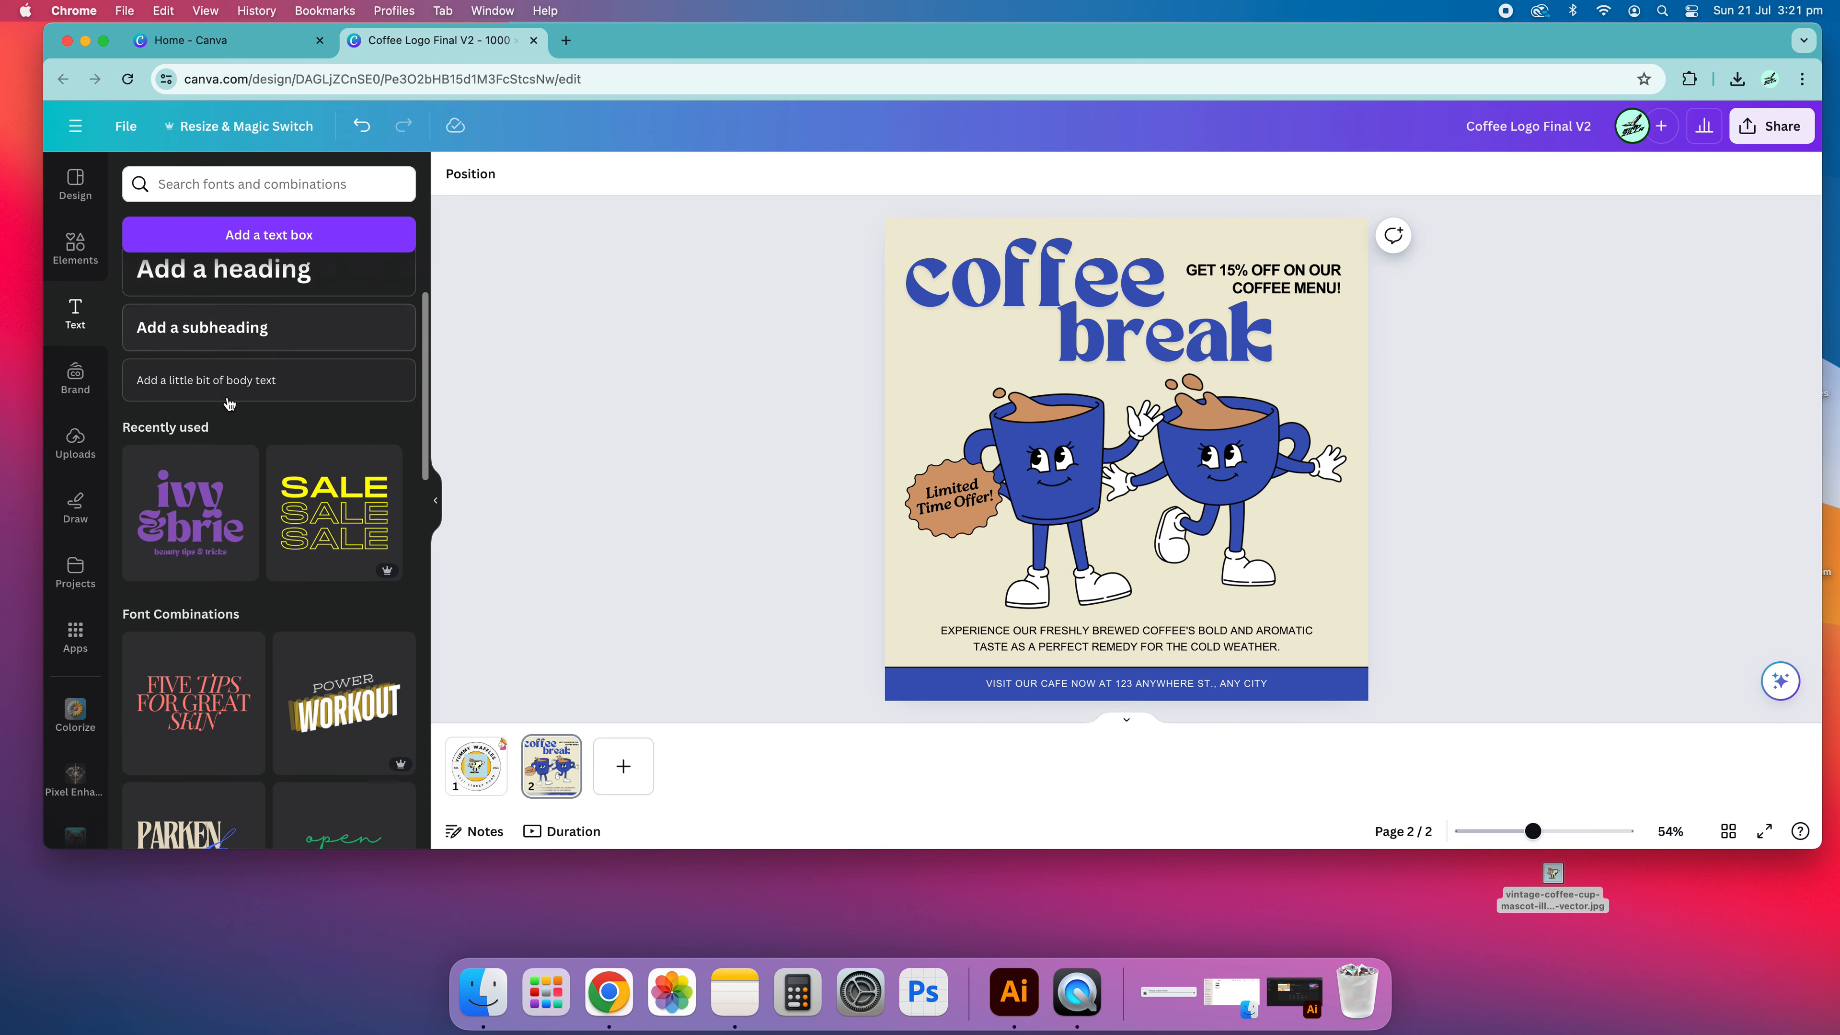
pyautogui.scroll(4, 243, 397)
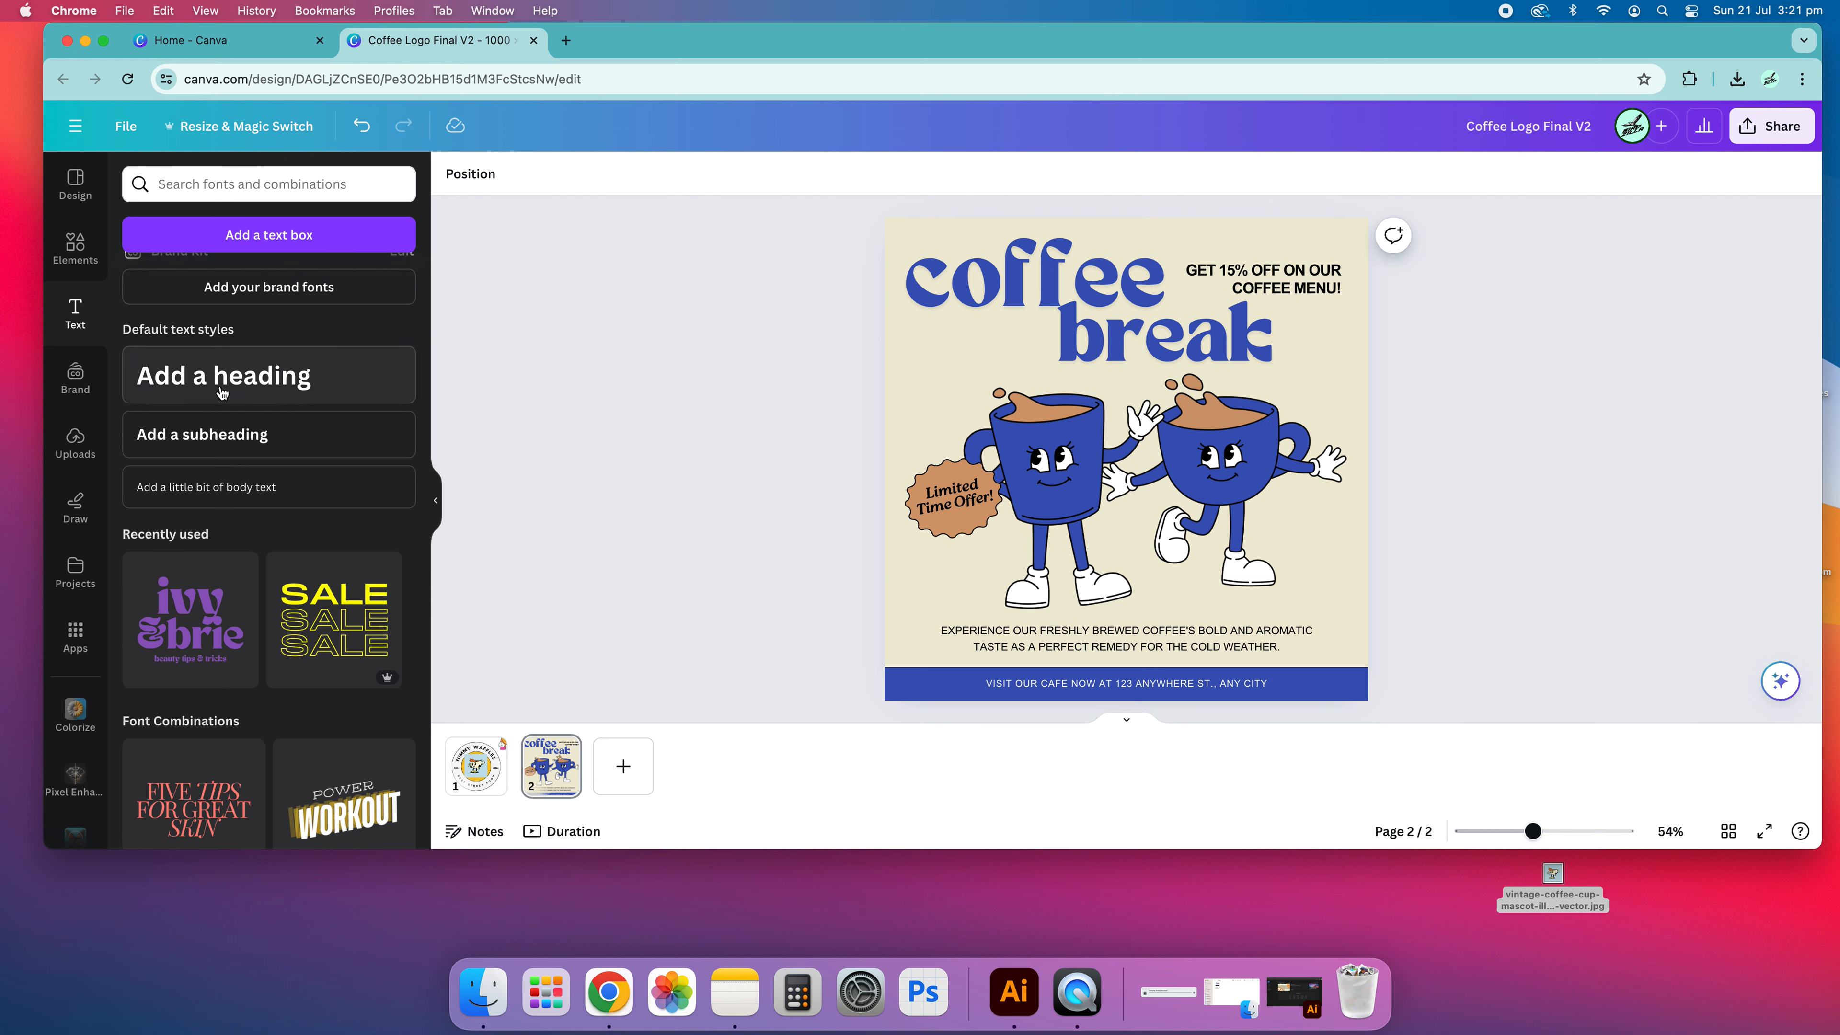
pyautogui.scroll(-3, 221, 392)
pyautogui.scroll(3, 221, 392)
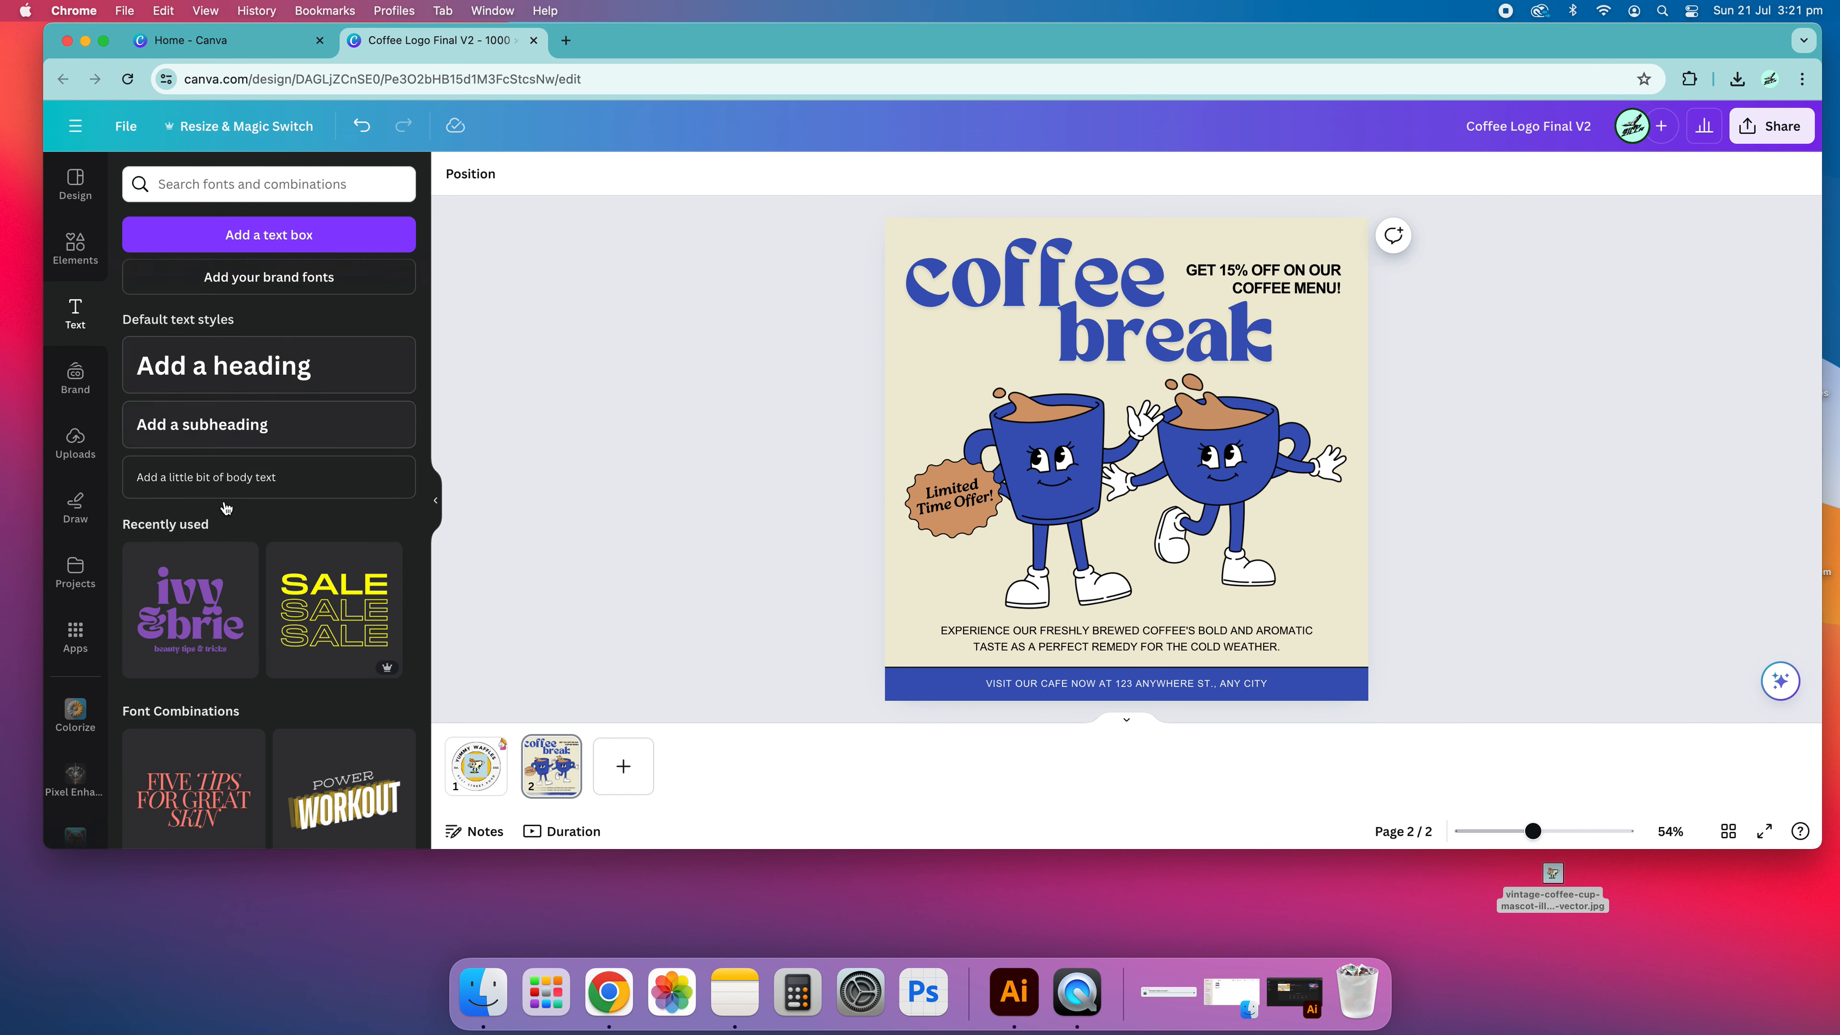
pyautogui.scroll(-5, 202, 416)
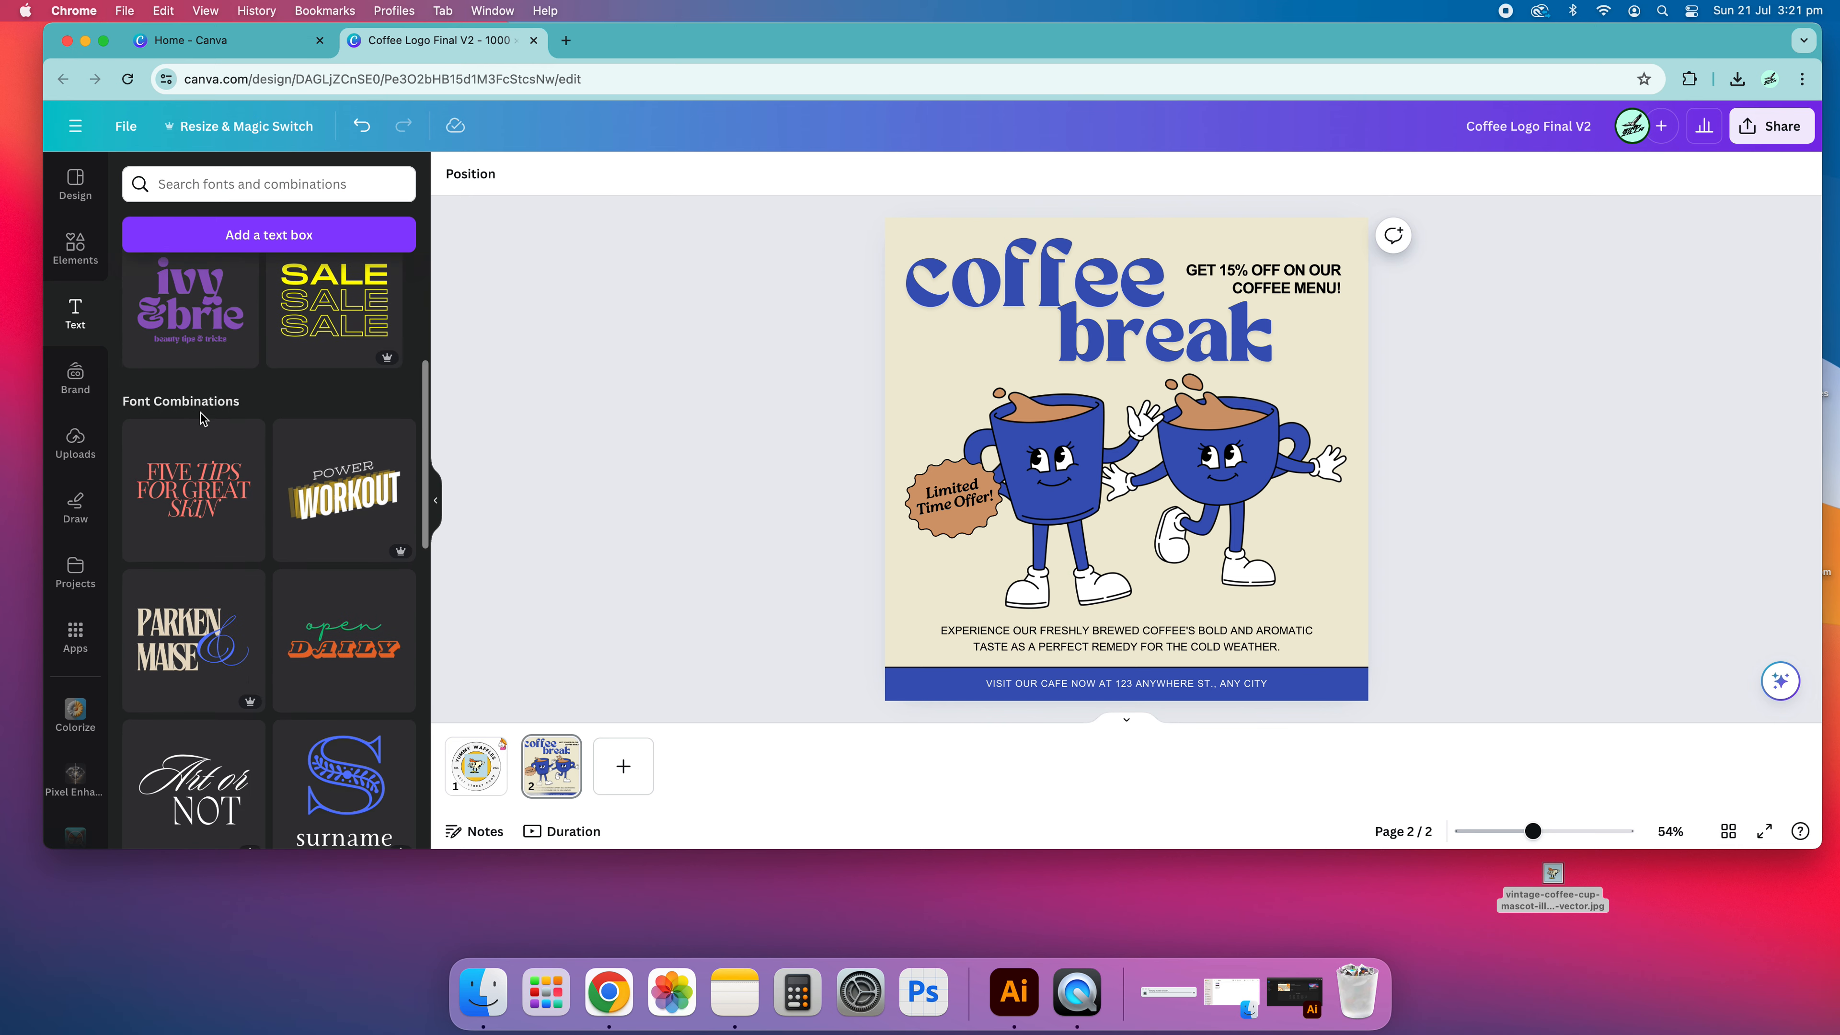
pyautogui.scroll(-10, 201, 417)
pyautogui.scroll(-10, 308, 533)
# - Search the text fonts for the recent term "paladins super", look through the matching fonts and combinations, and clear the search
pyautogui.click(235, 196)
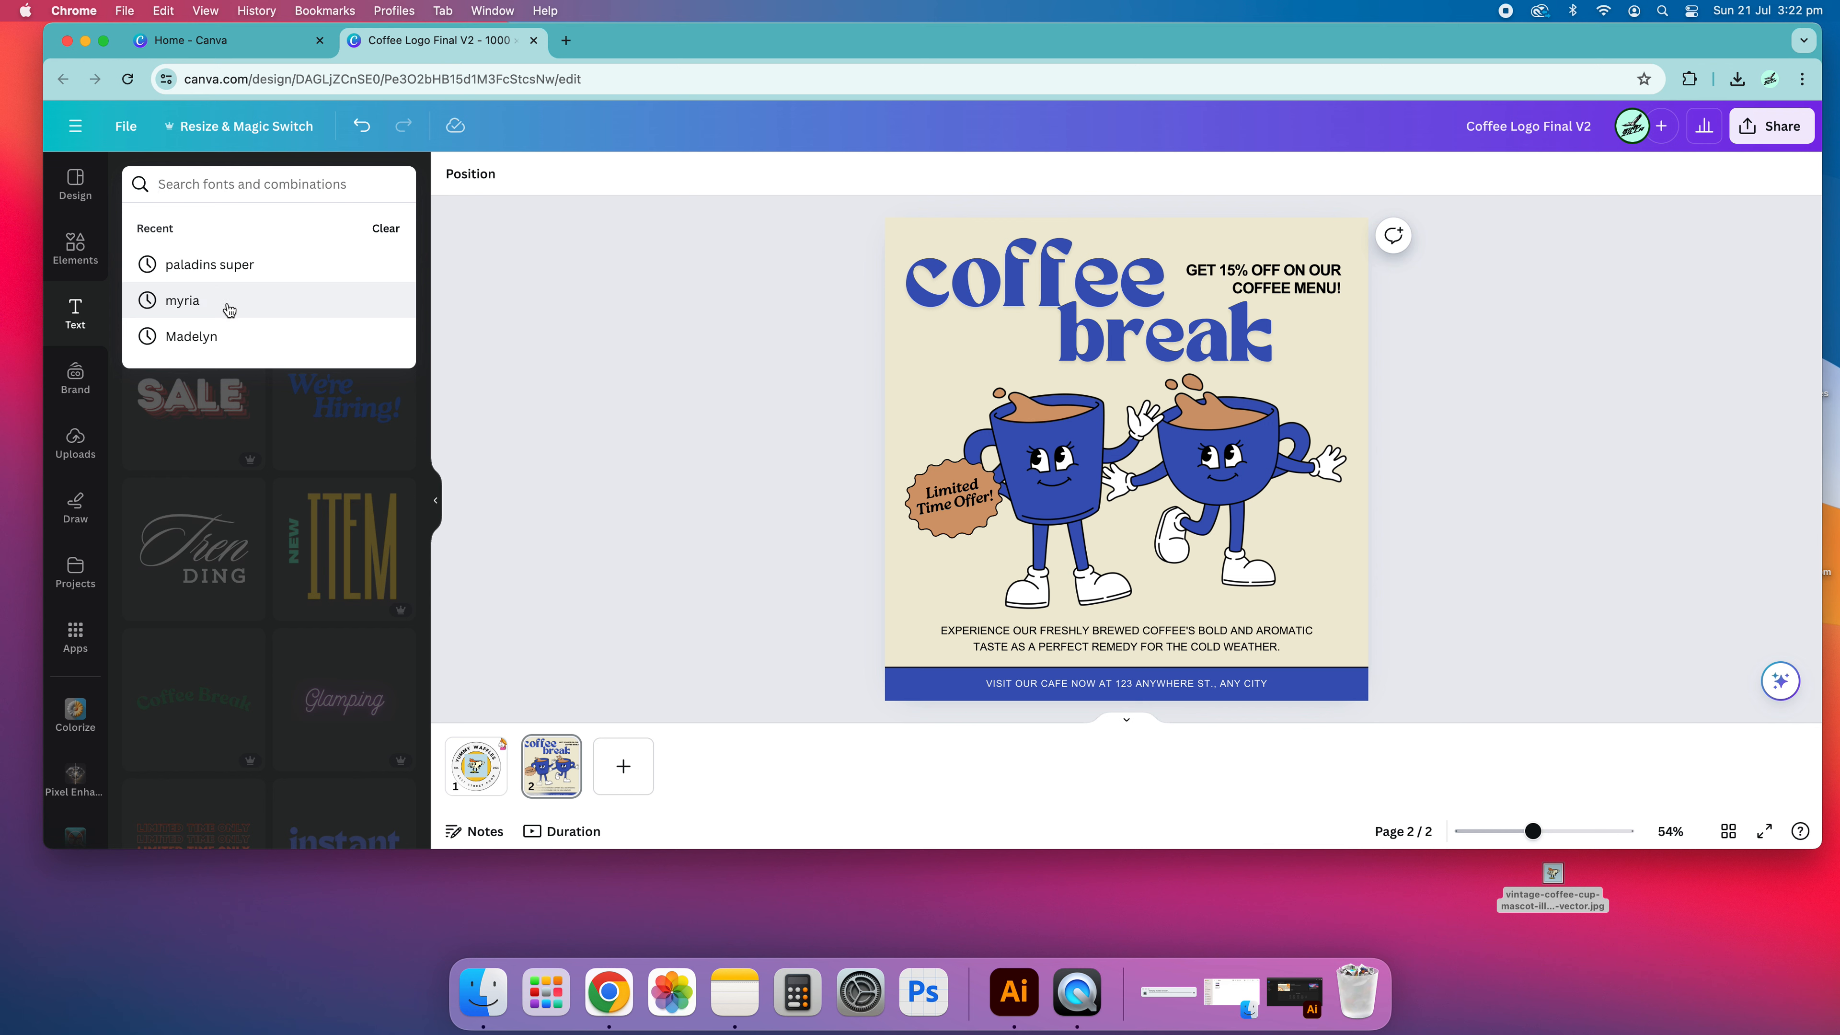
pyautogui.click(210, 266)
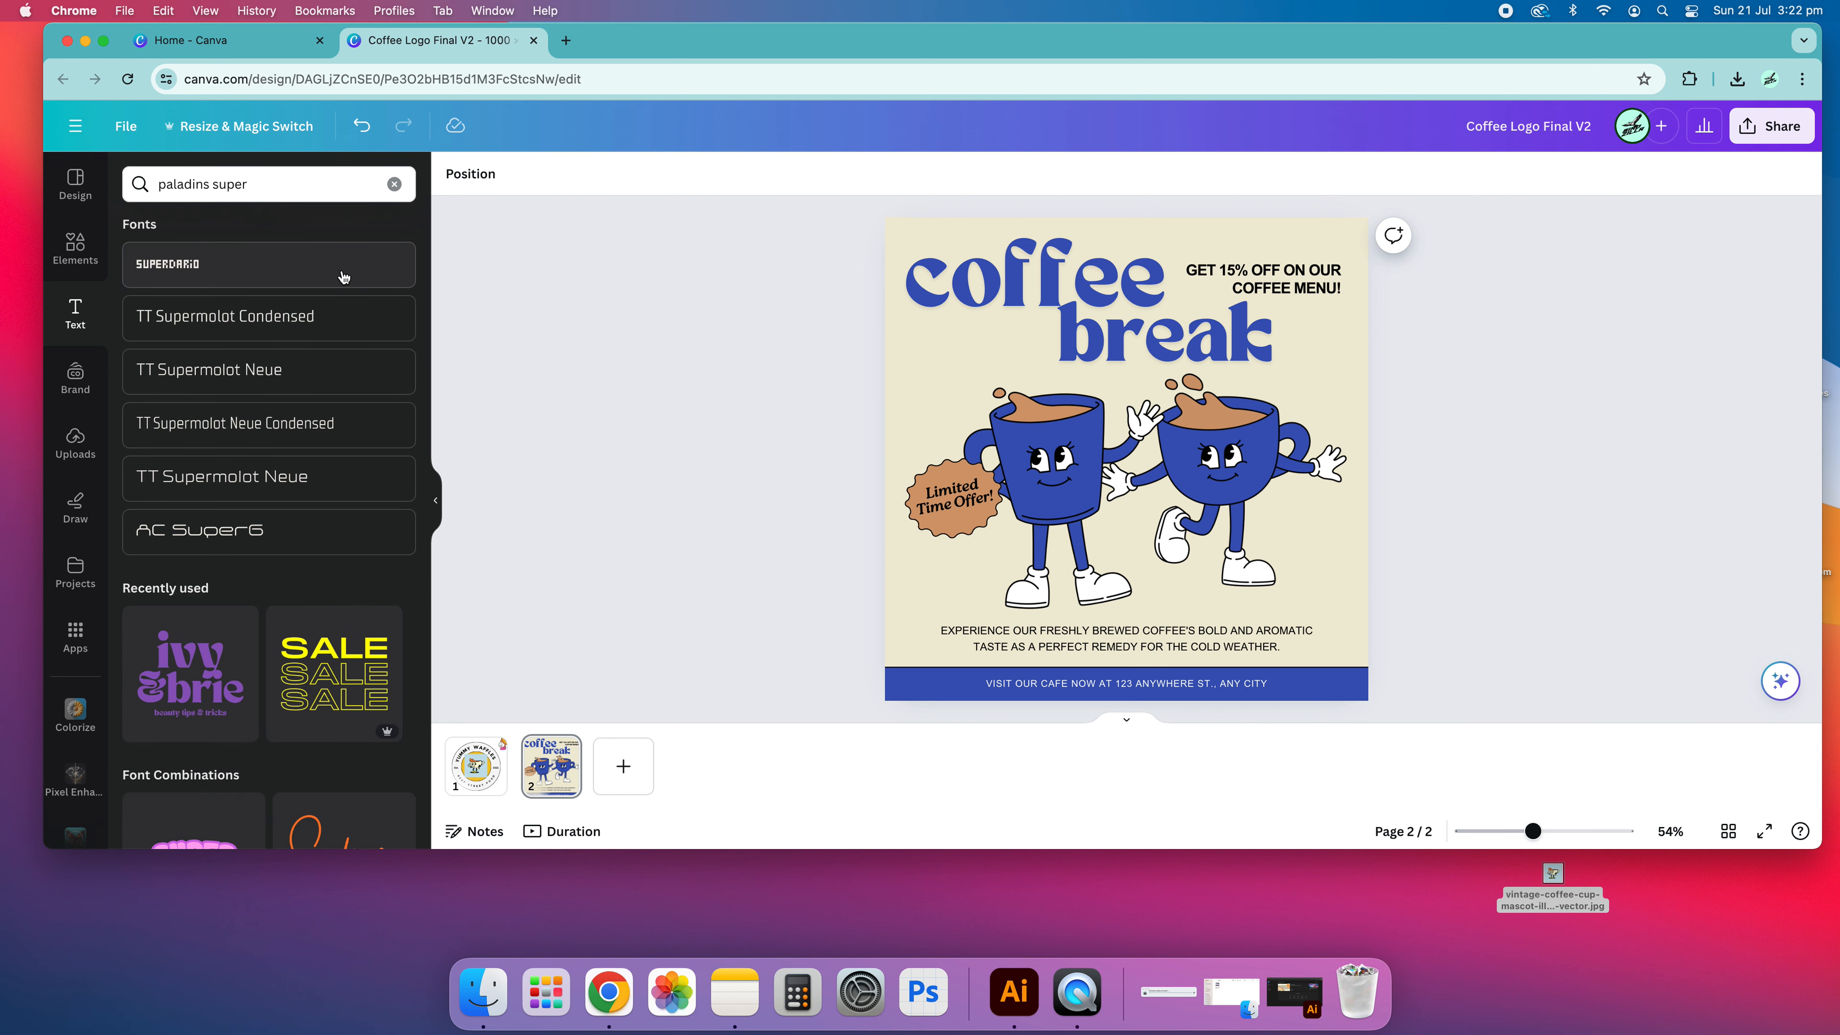
pyautogui.scroll(-3, 175, 455)
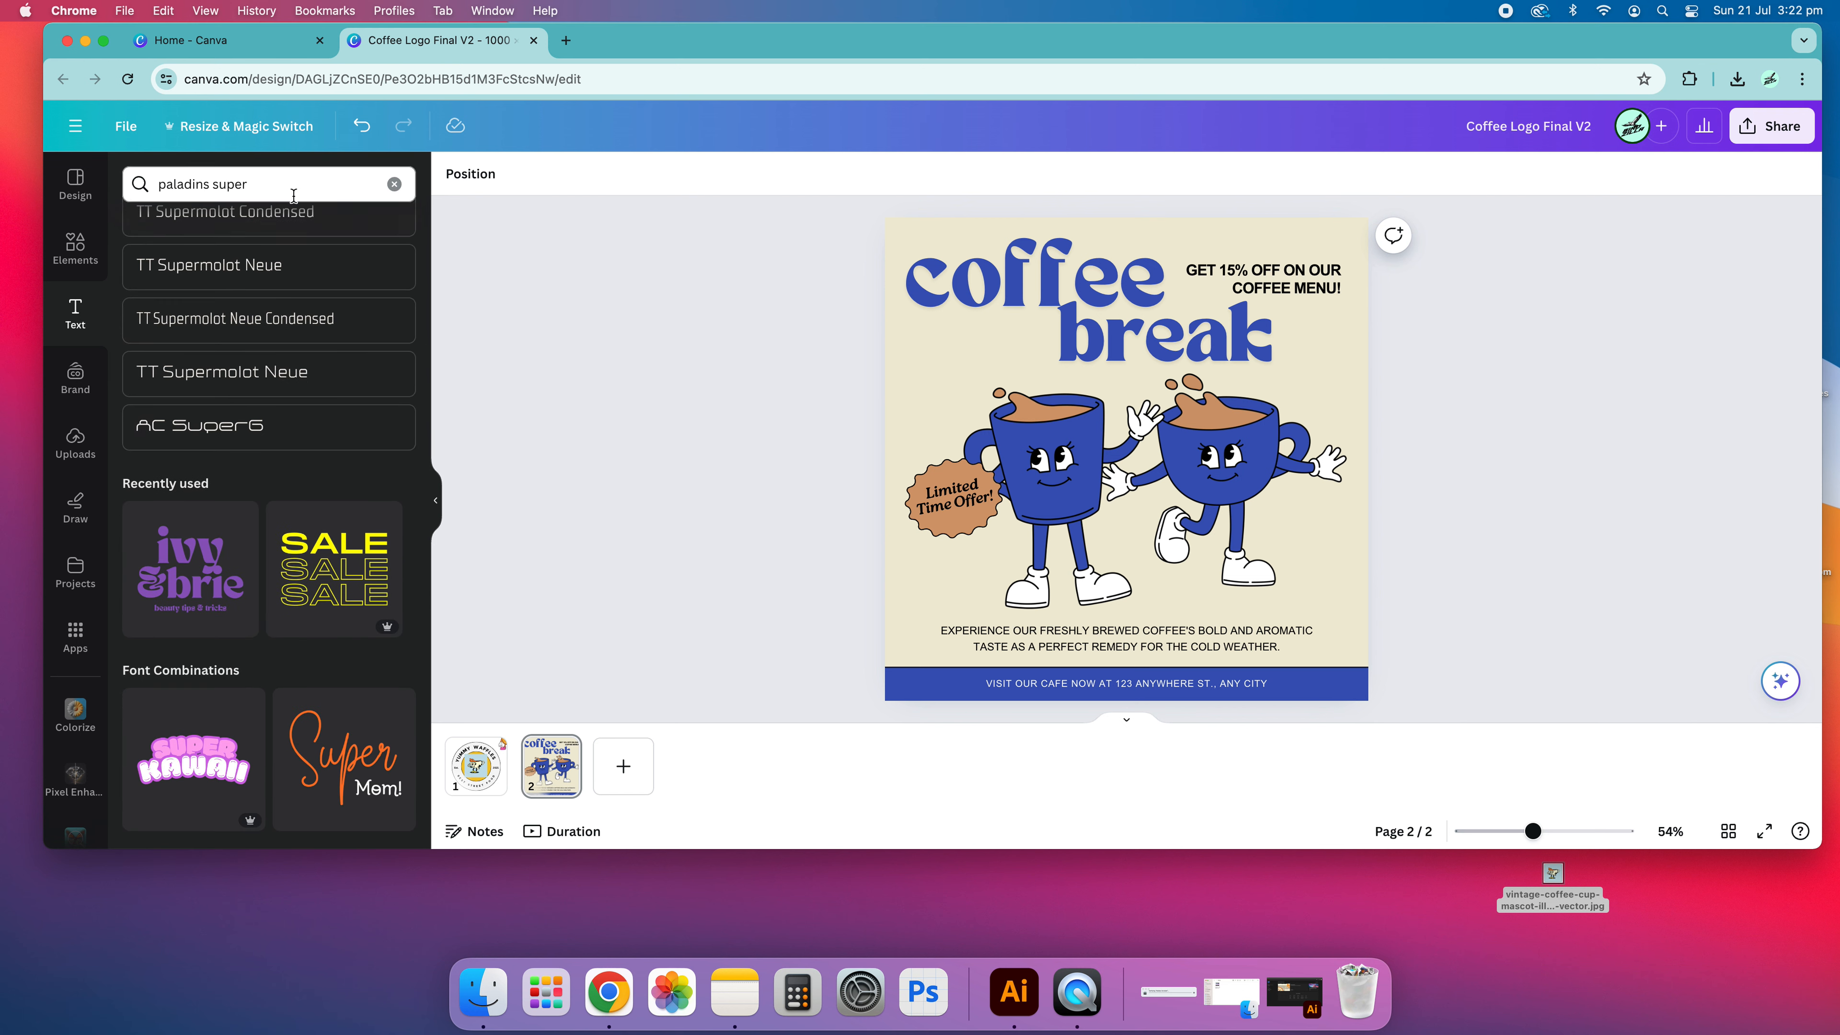
pyautogui.scroll(3, 259, 333)
pyautogui.scroll(-3, 268, 428)
pyautogui.scroll(3, 273, 463)
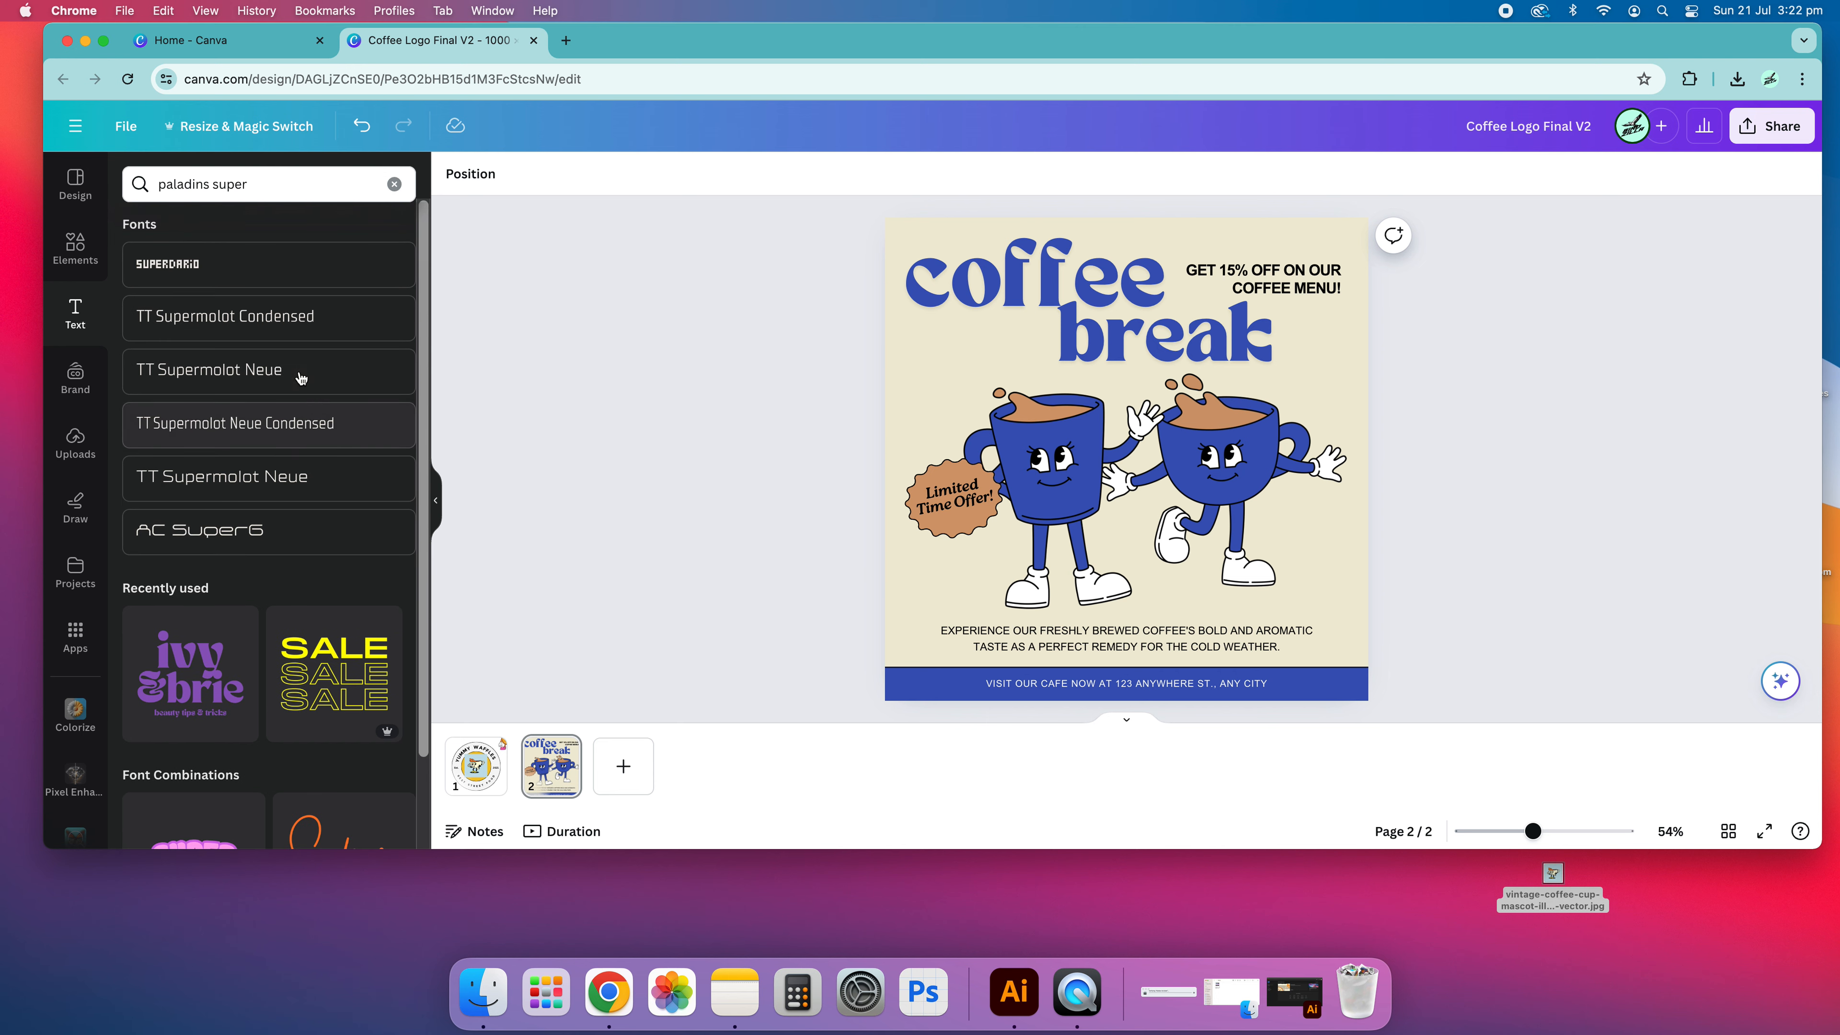
pyautogui.click(394, 183)
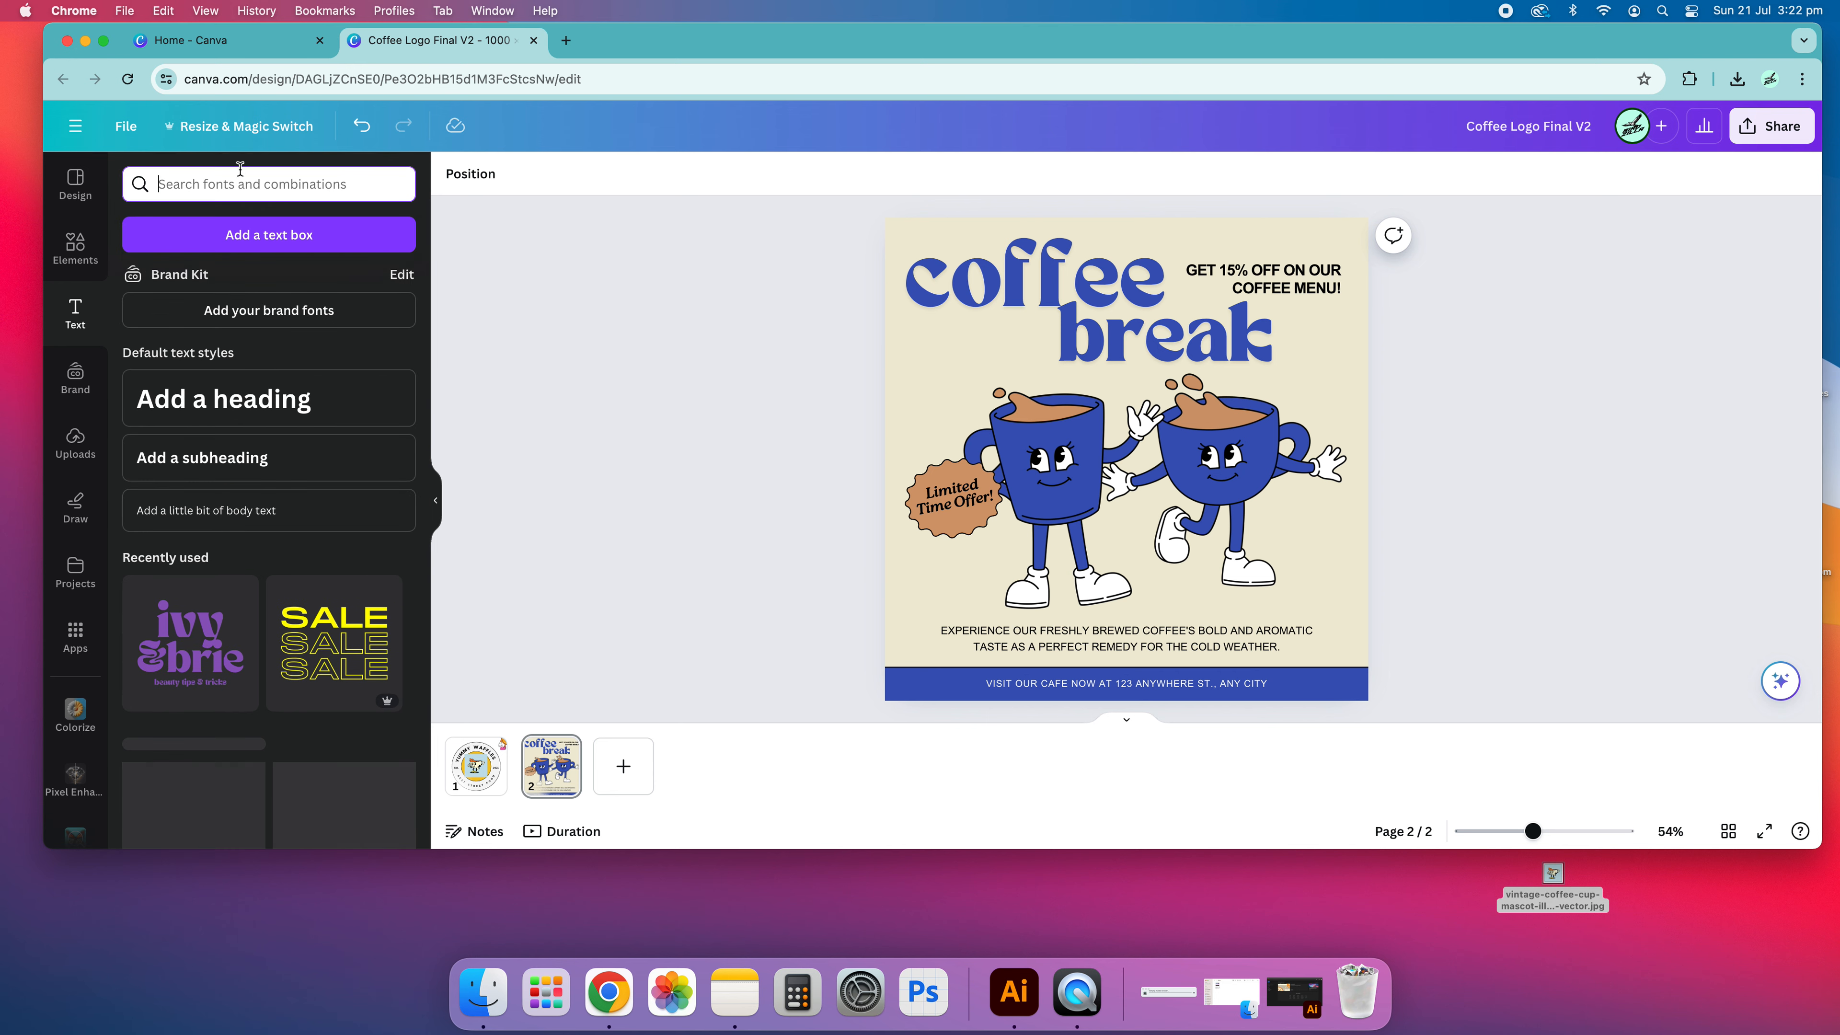
pyautogui.click(606, 341)
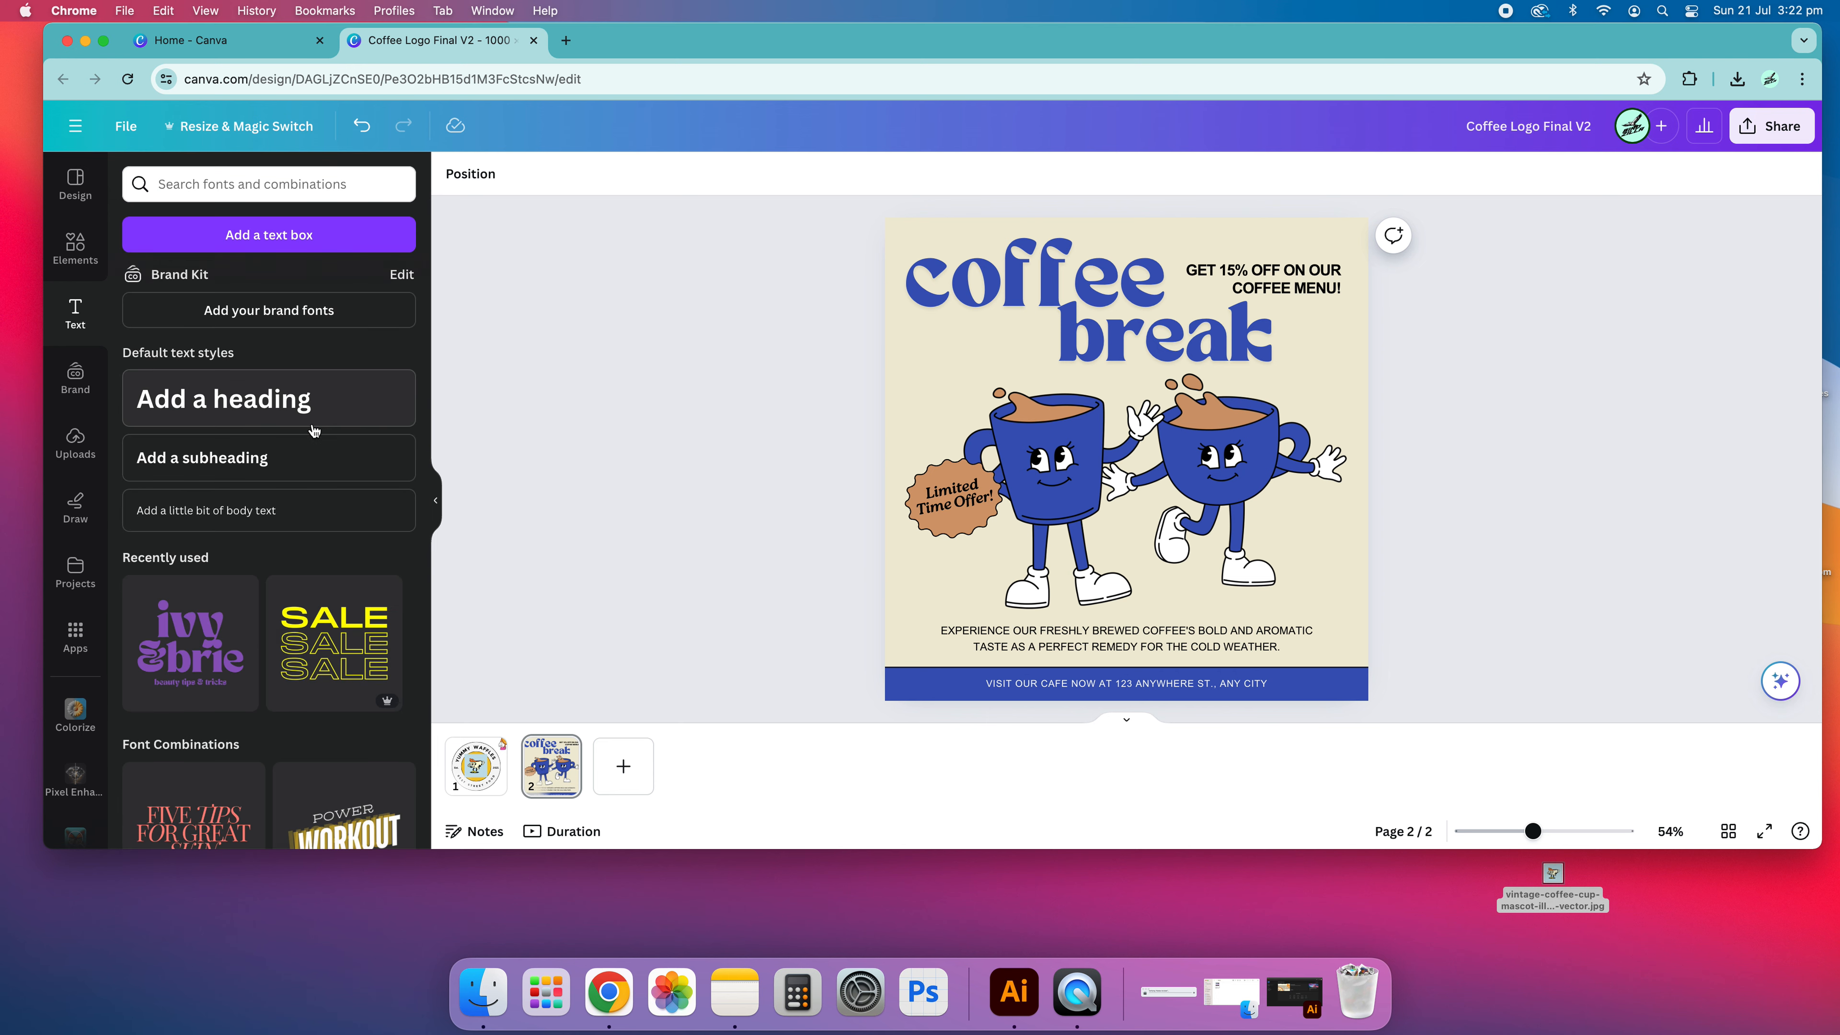
# - Review the brand templates and the Brand Kit options for logos, colours, fonts, brand voice, photos, graphics and icons
pyautogui.click(75, 377)
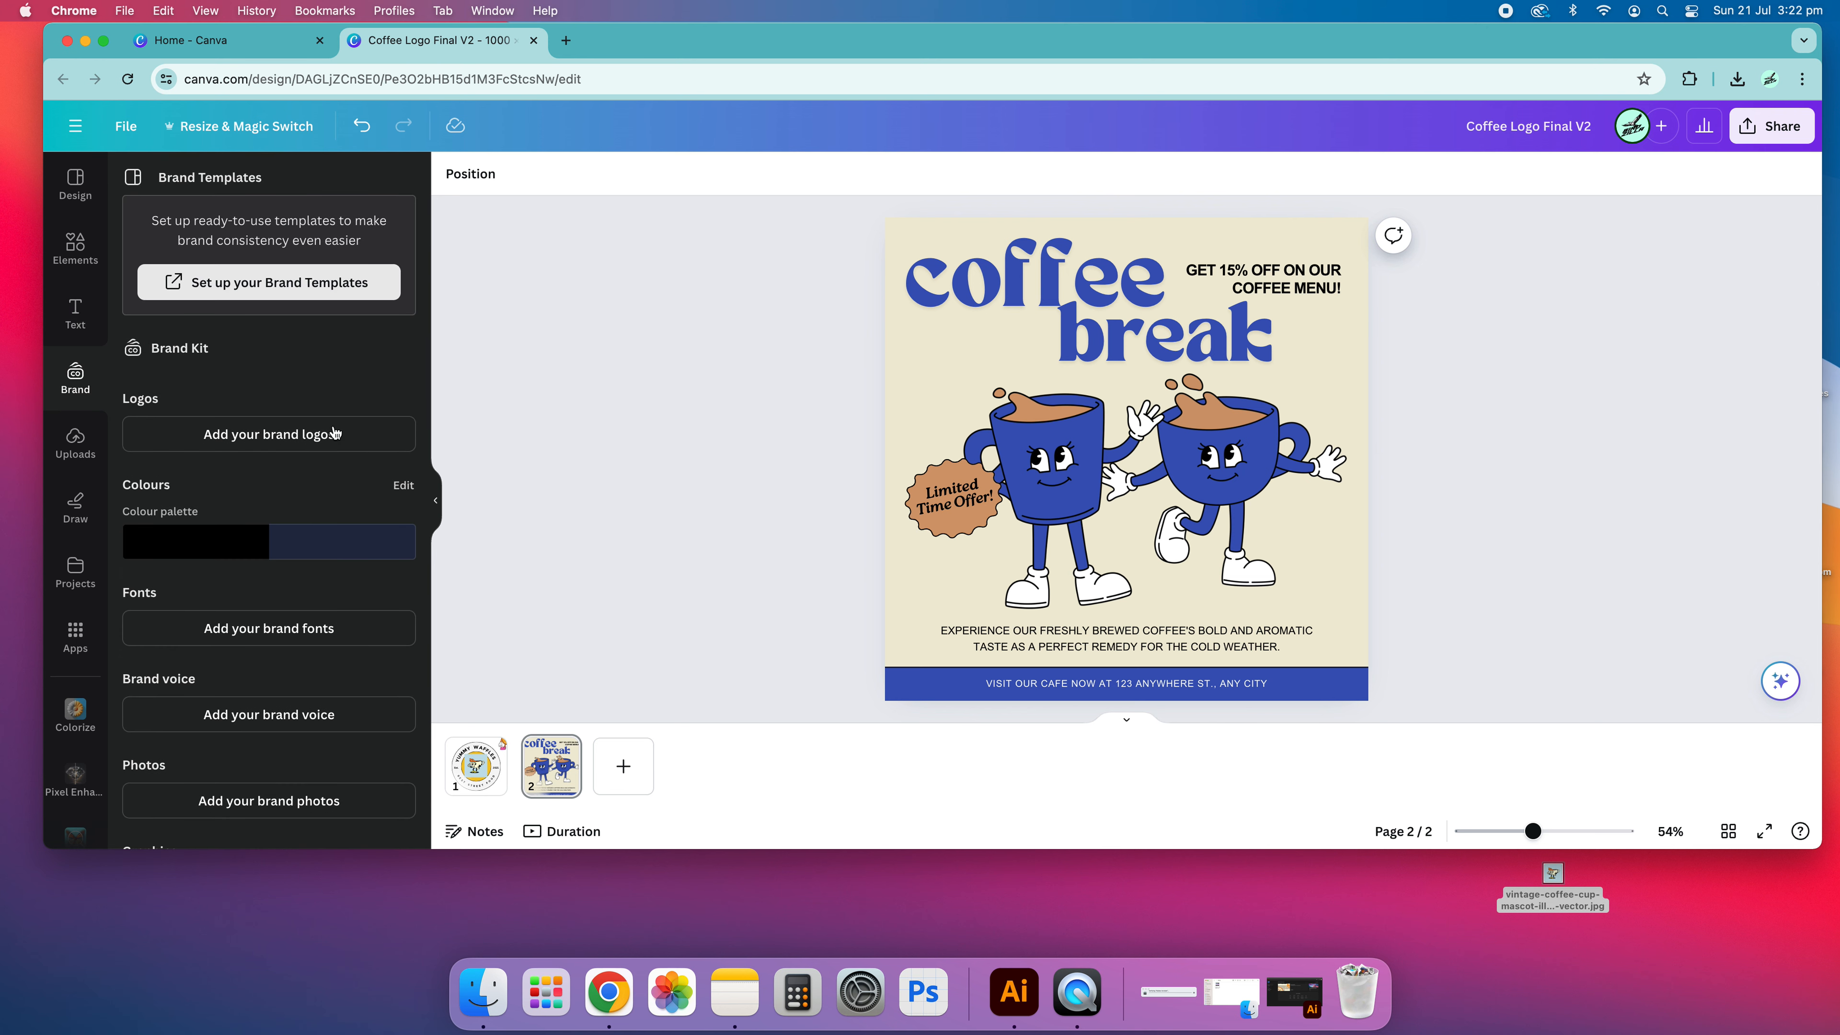
pyautogui.scroll(-3, 331, 505)
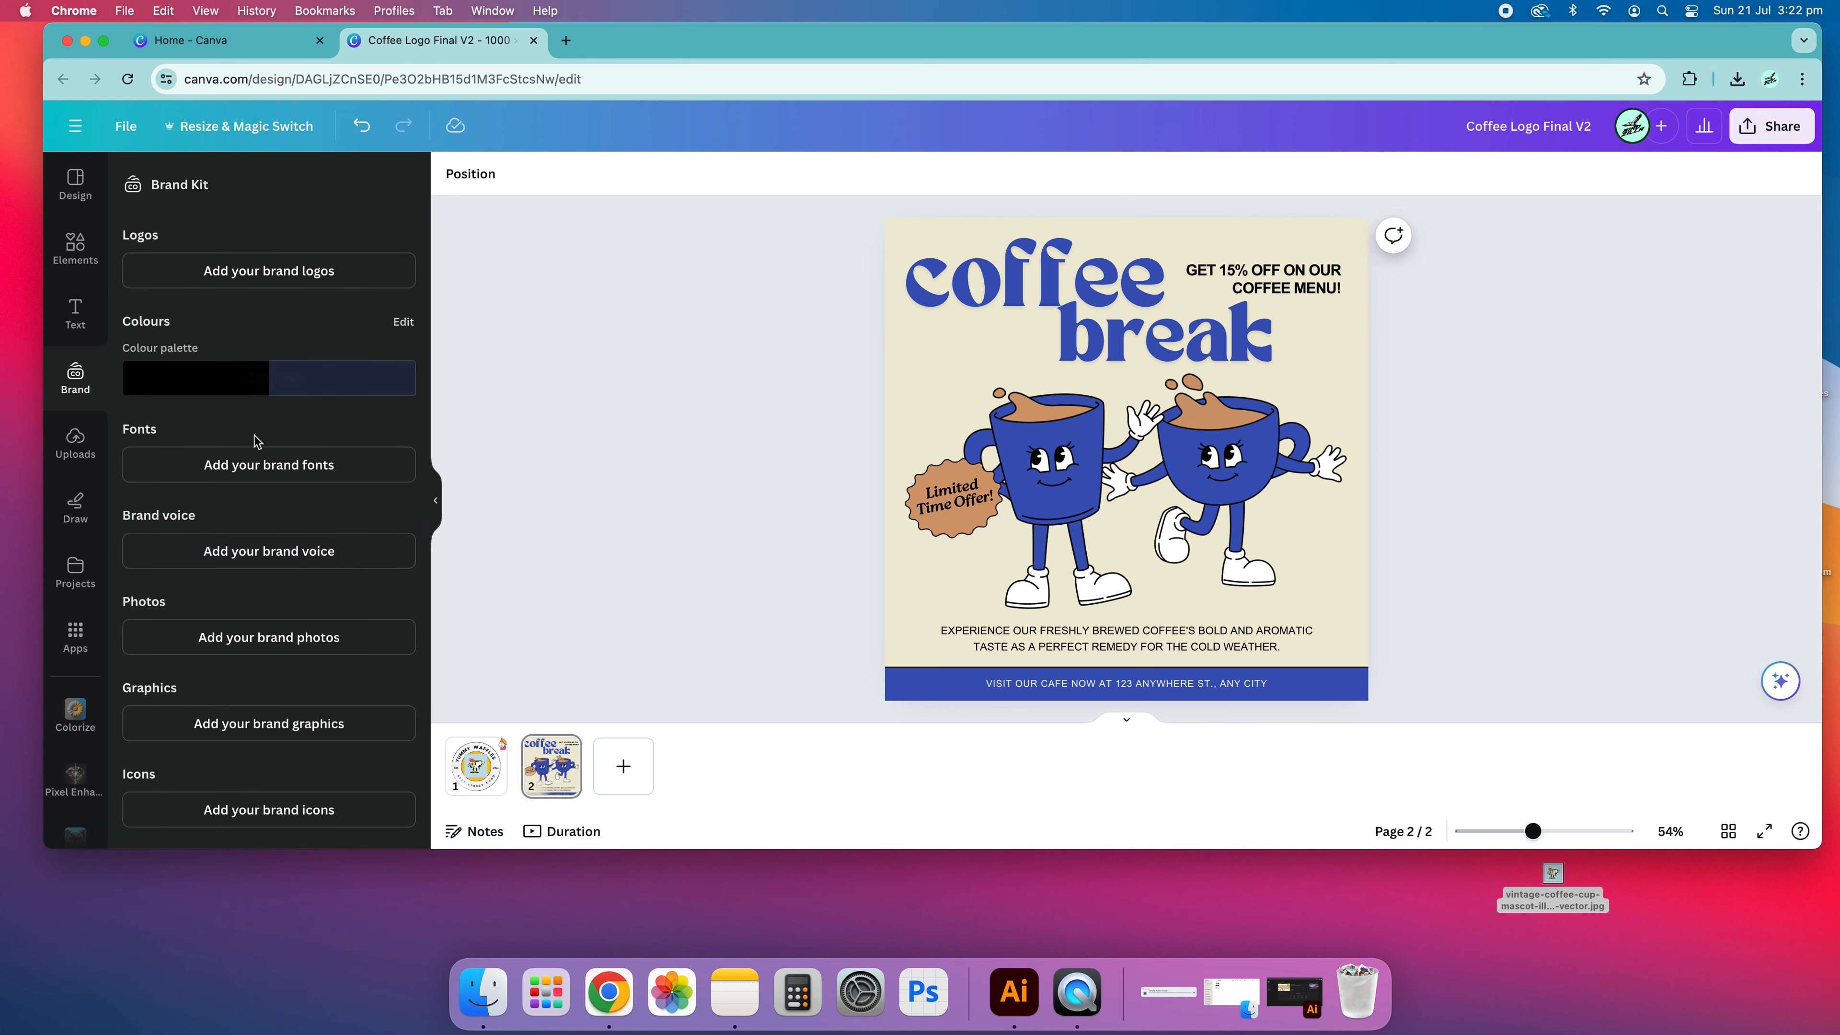
pyautogui.scroll(3, 259, 442)
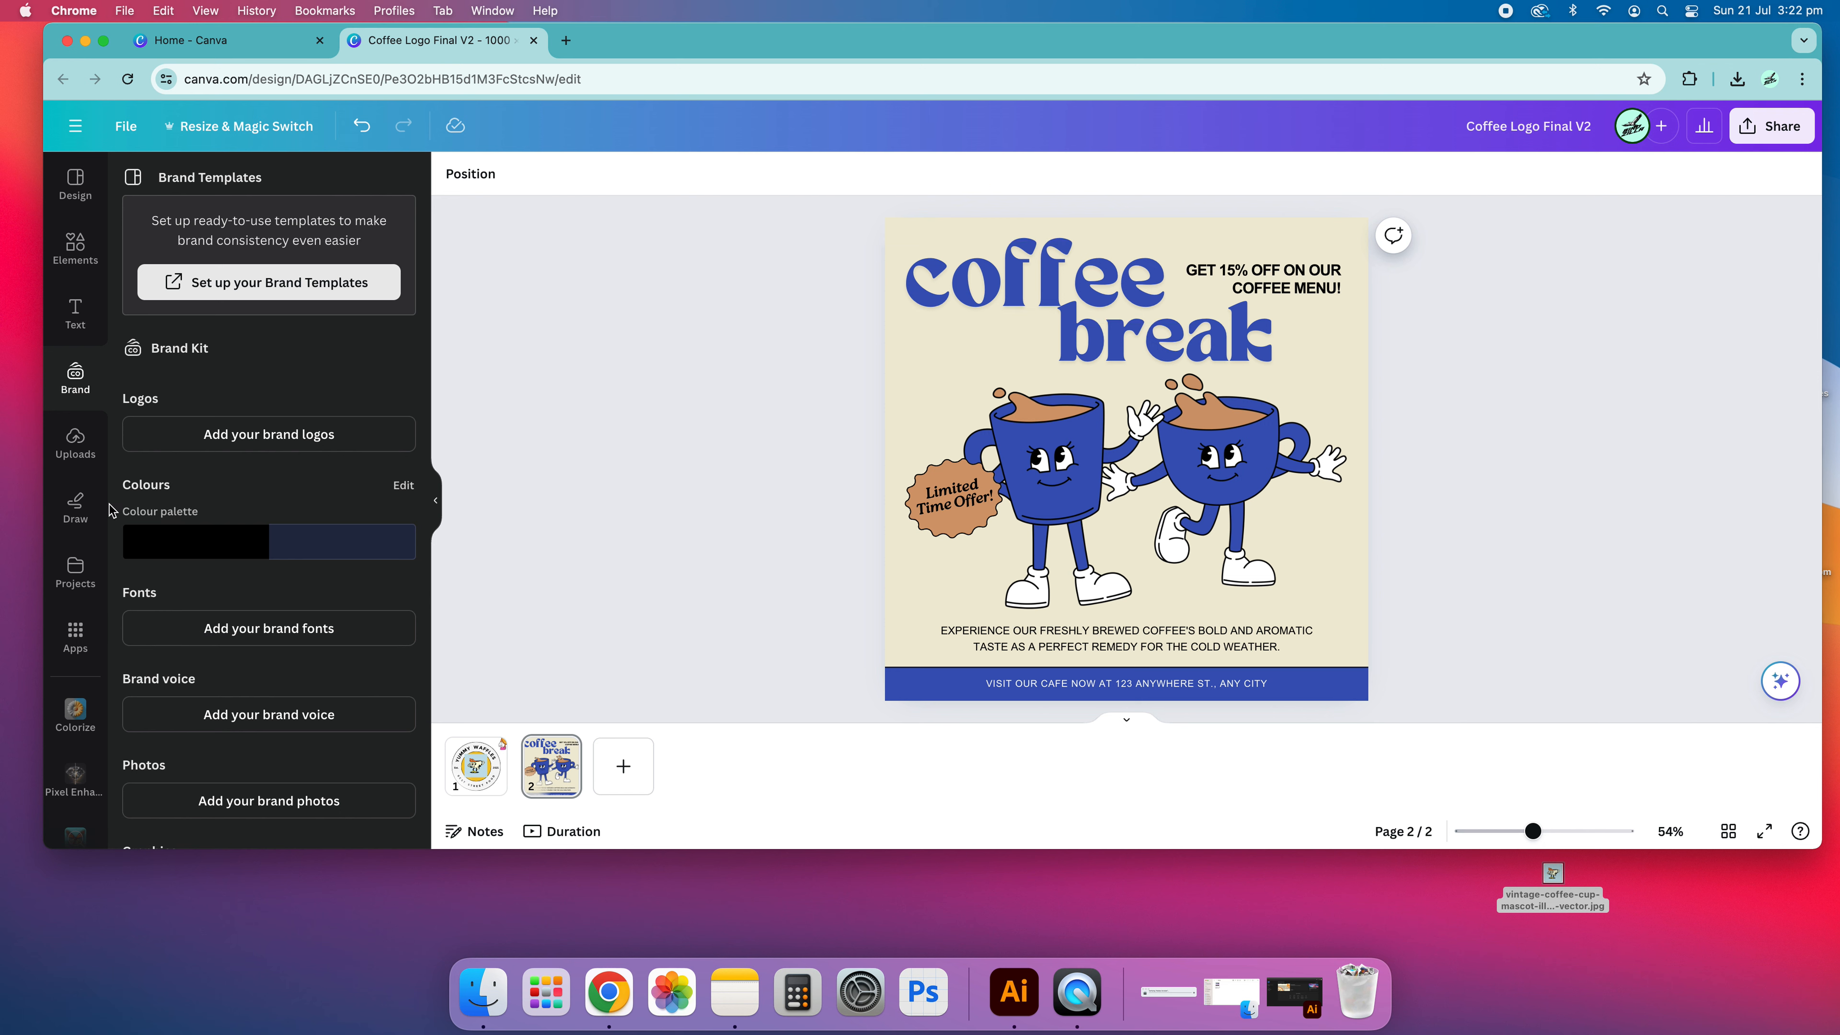
pyautogui.moveTo(212, 555)
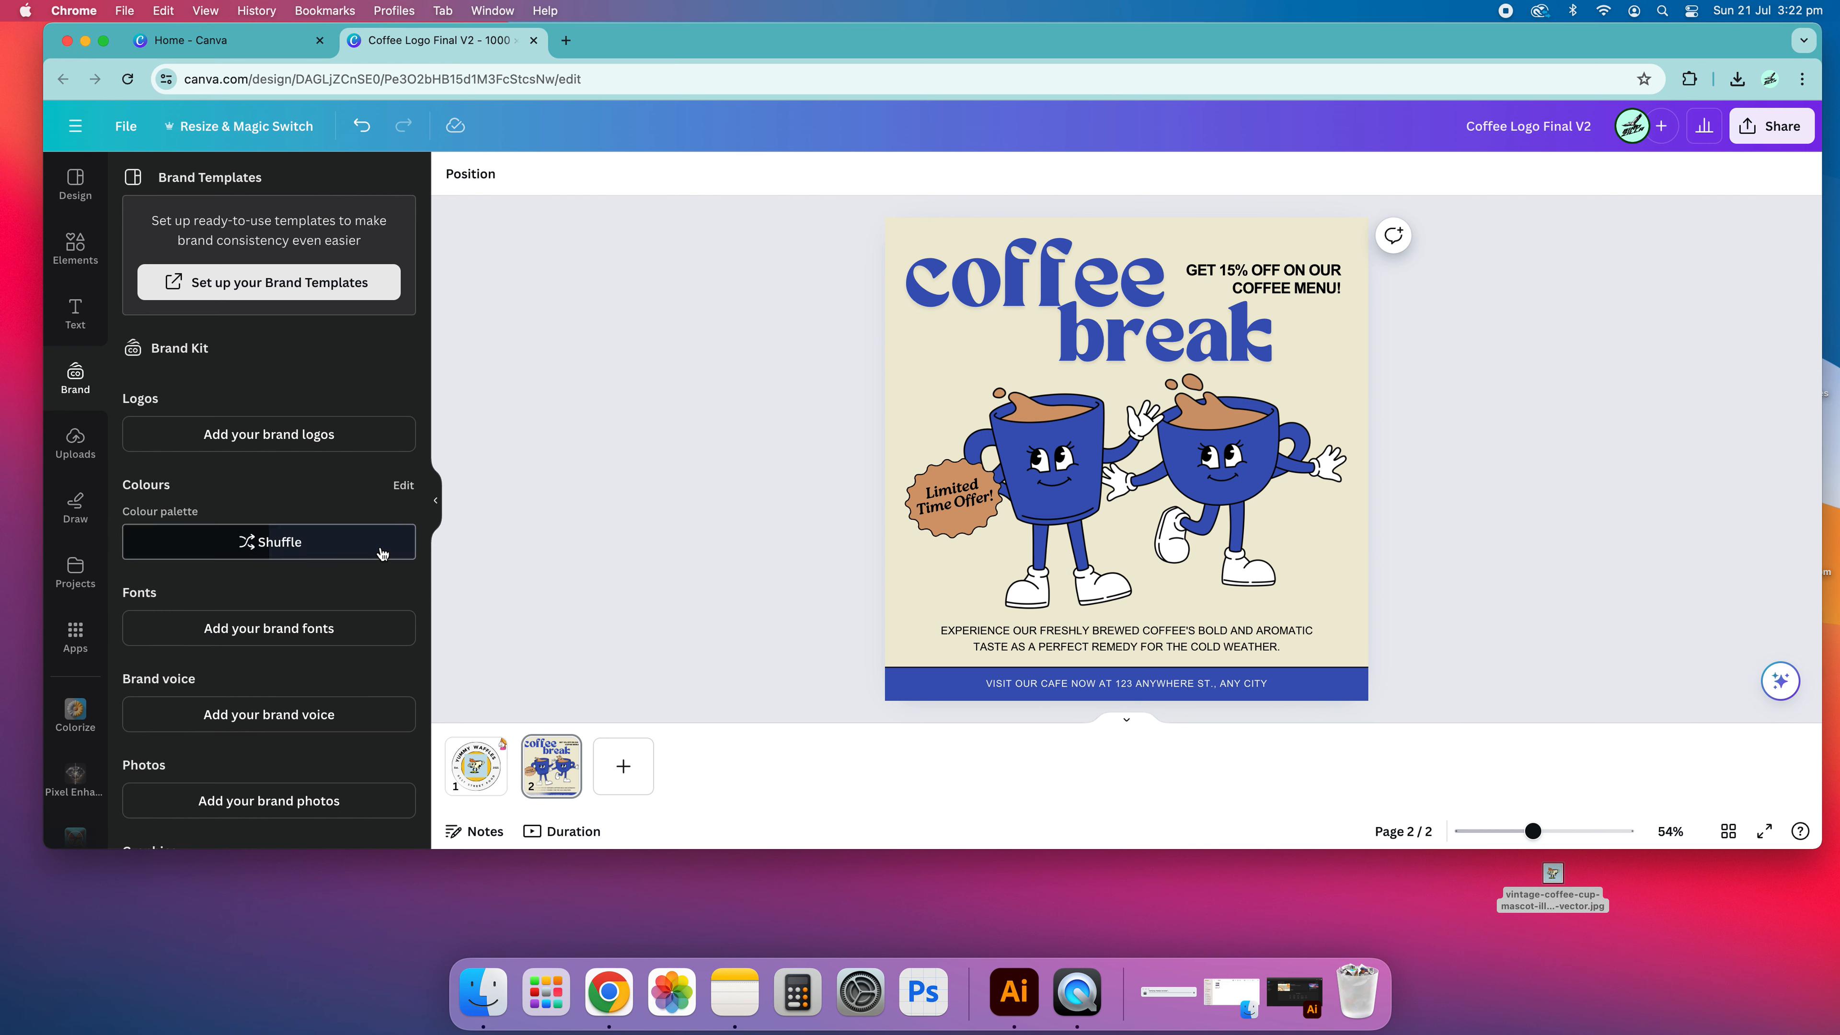
pyautogui.scroll(-3, 217, 565)
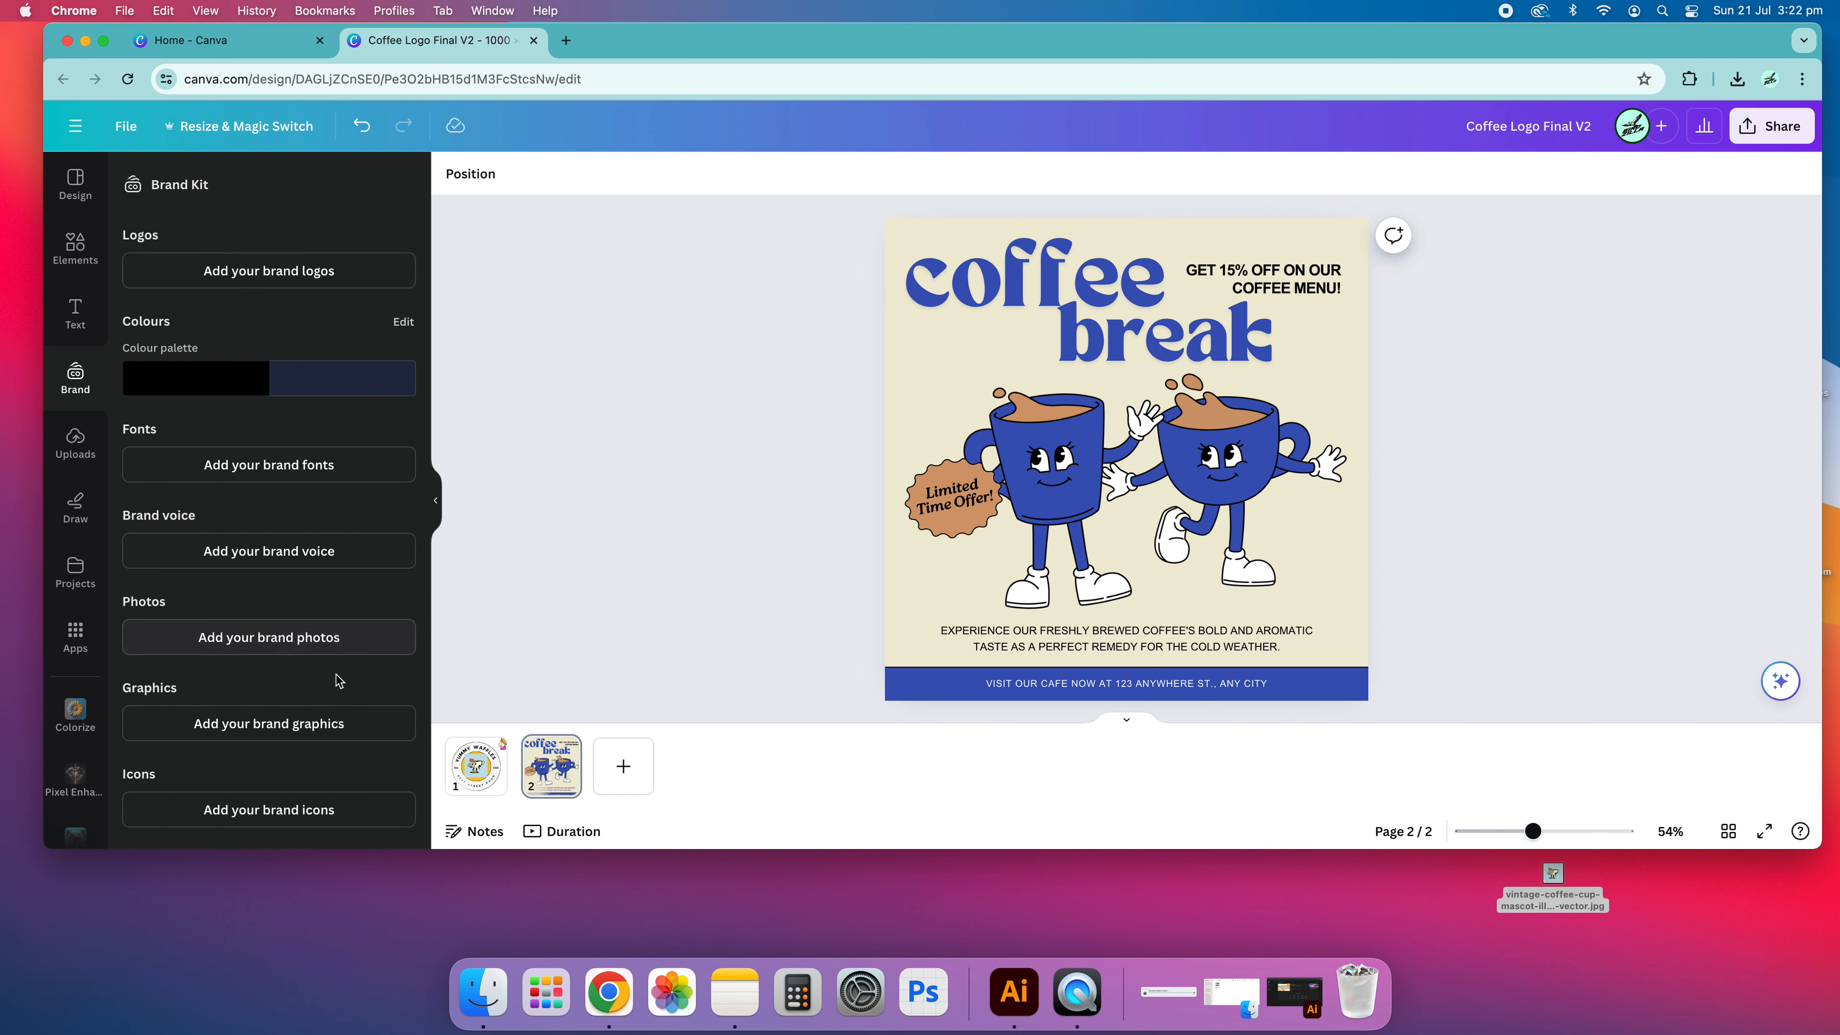
# - Look at the document fonts and recently used fonts available for the "coffee" heading, leaving its font as it is
pyautogui.click(1036, 271)
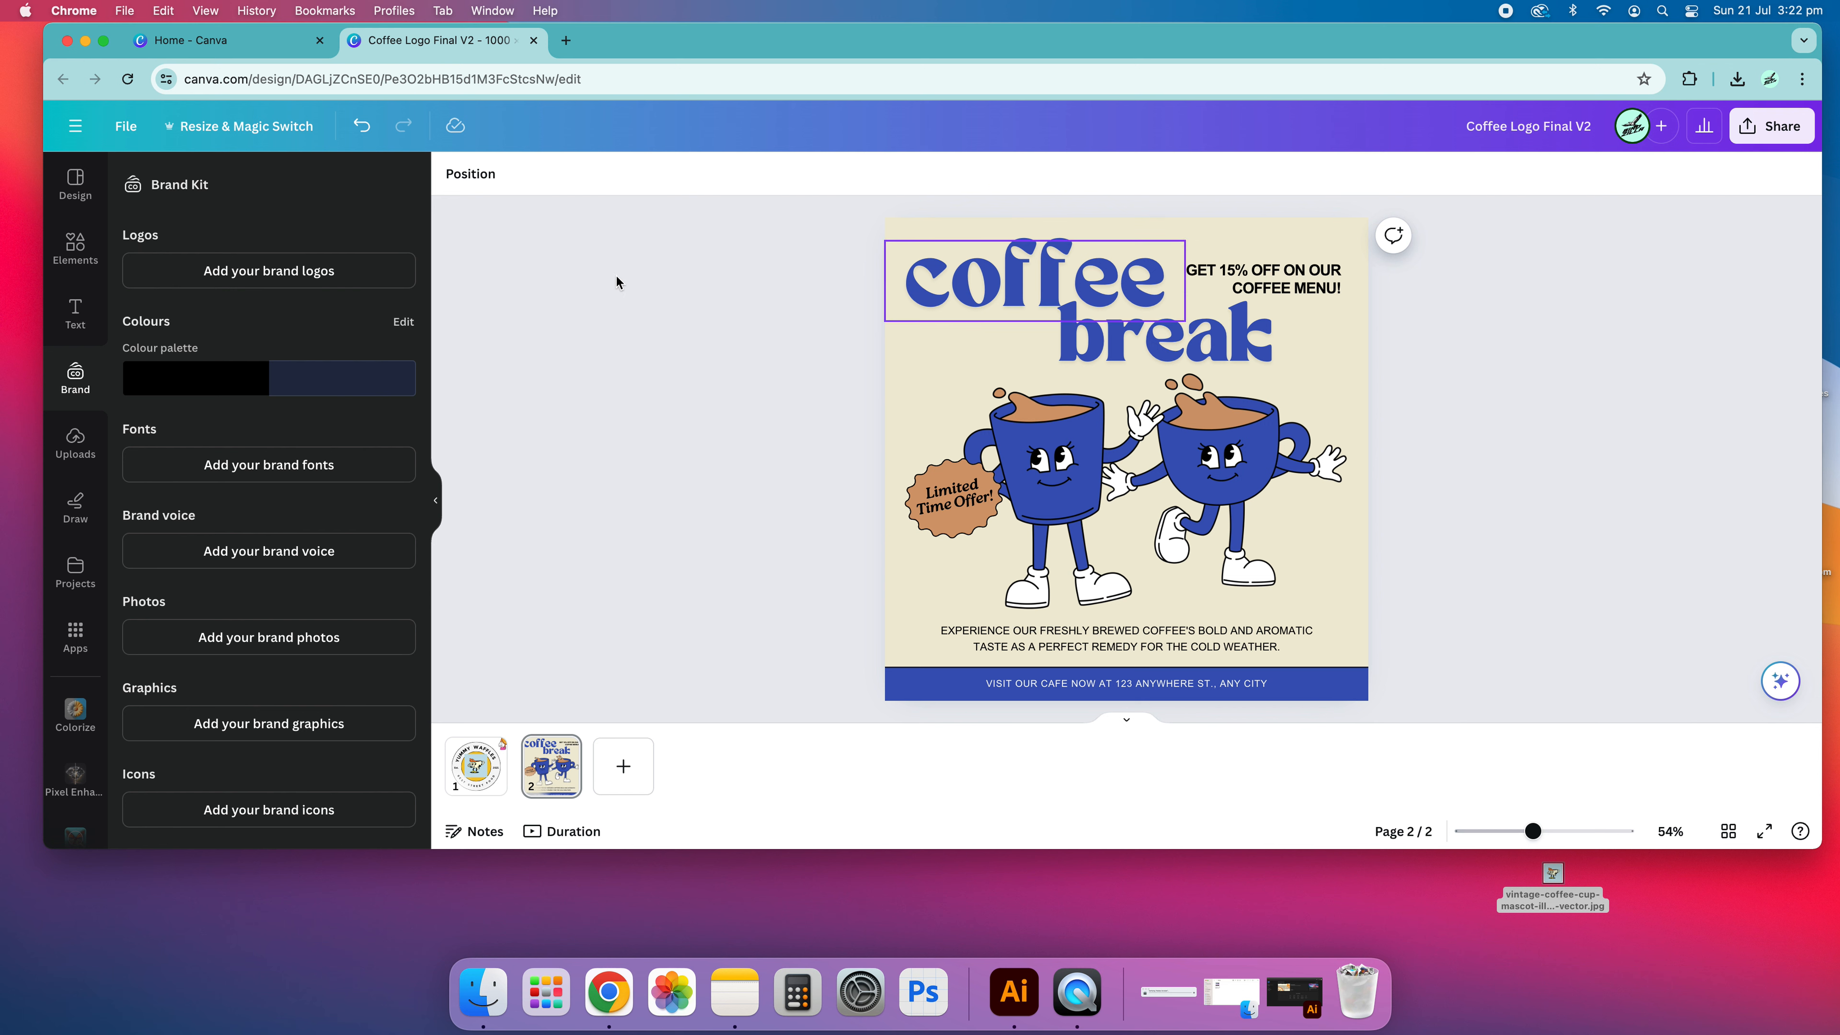
pyautogui.click(501, 174)
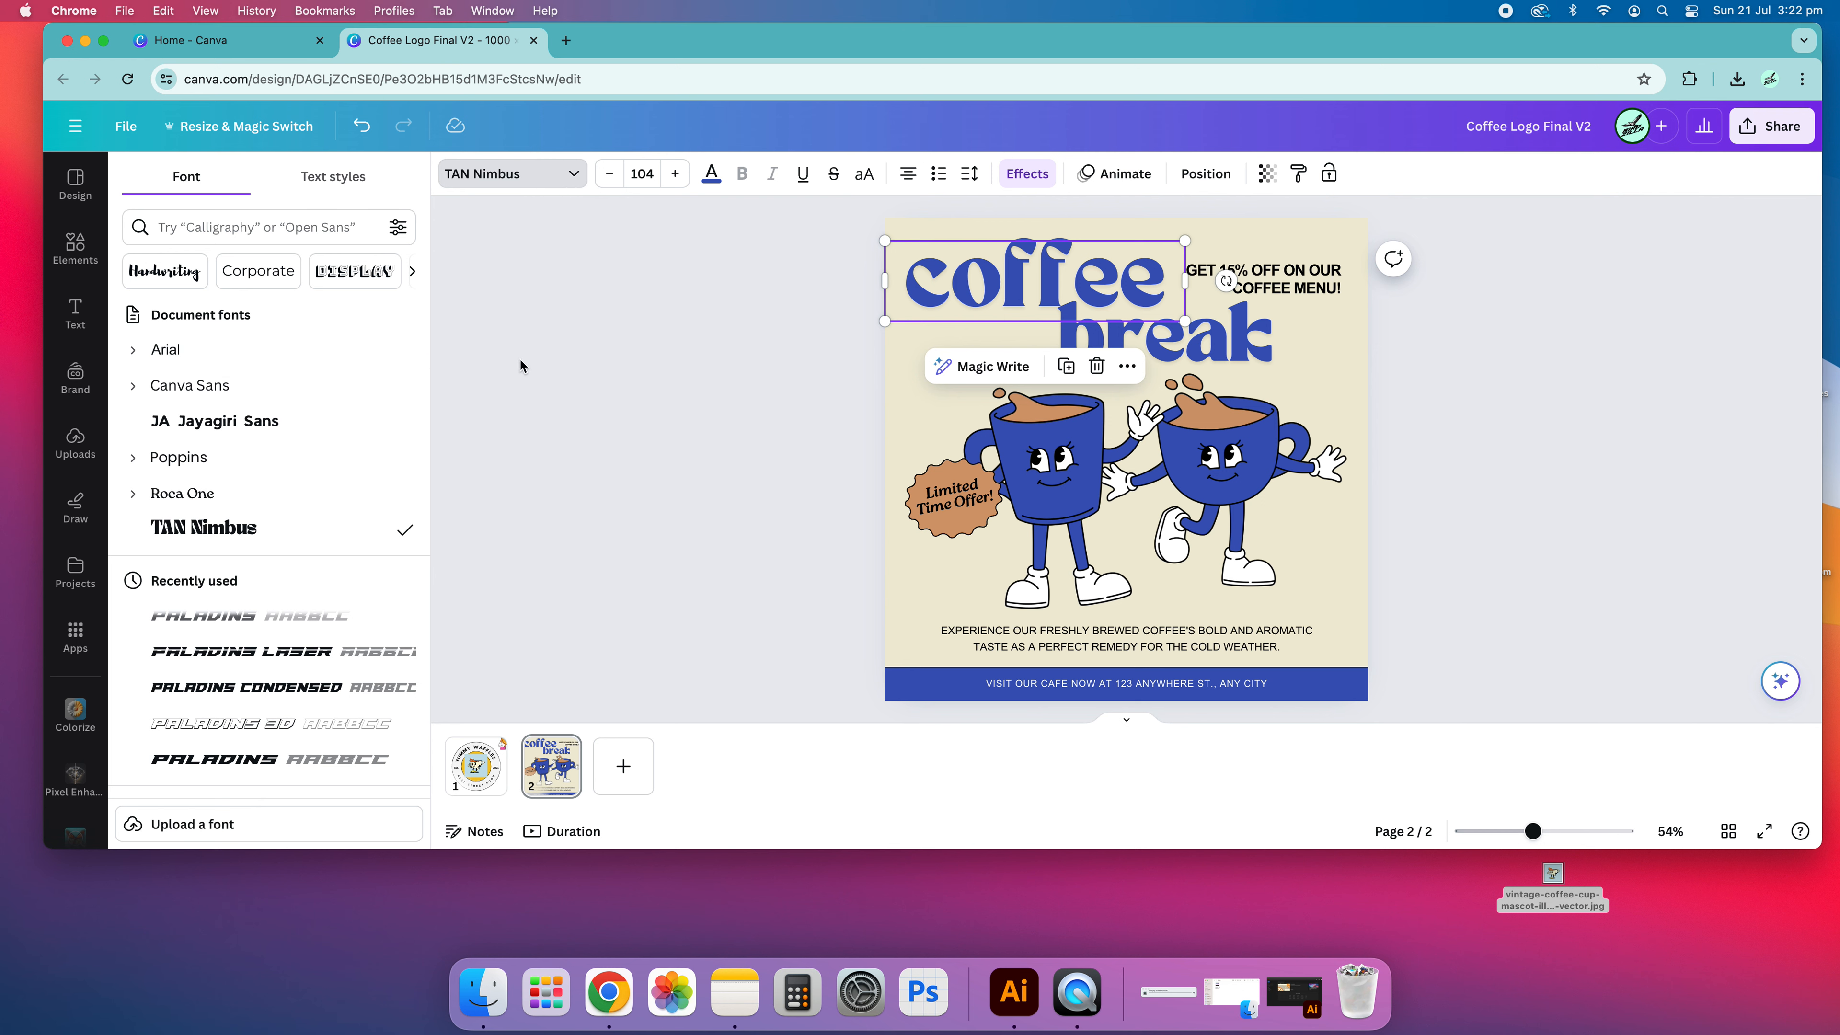
pyautogui.click(358, 190)
pyautogui.click(513, 176)
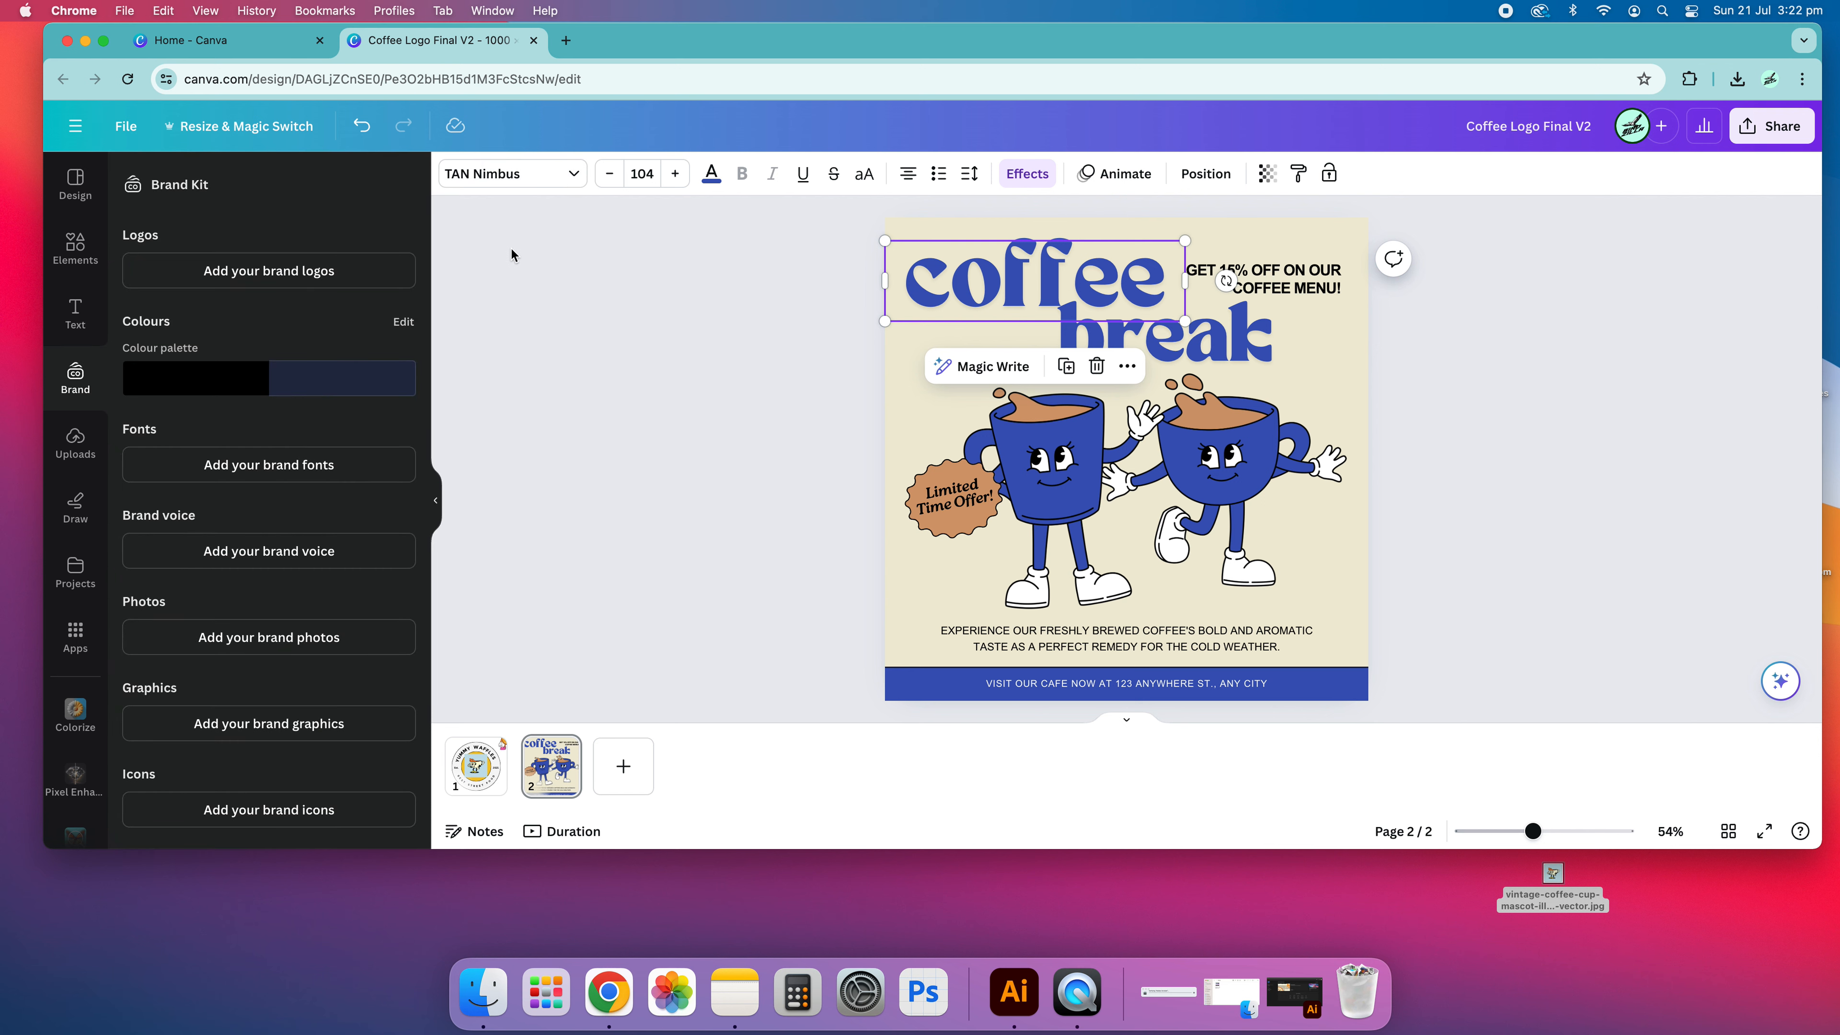
# - Browse the uploaded images
pyautogui.click(91, 457)
pyautogui.scroll(-5, 244, 570)
pyautogui.scroll(5, 243, 570)
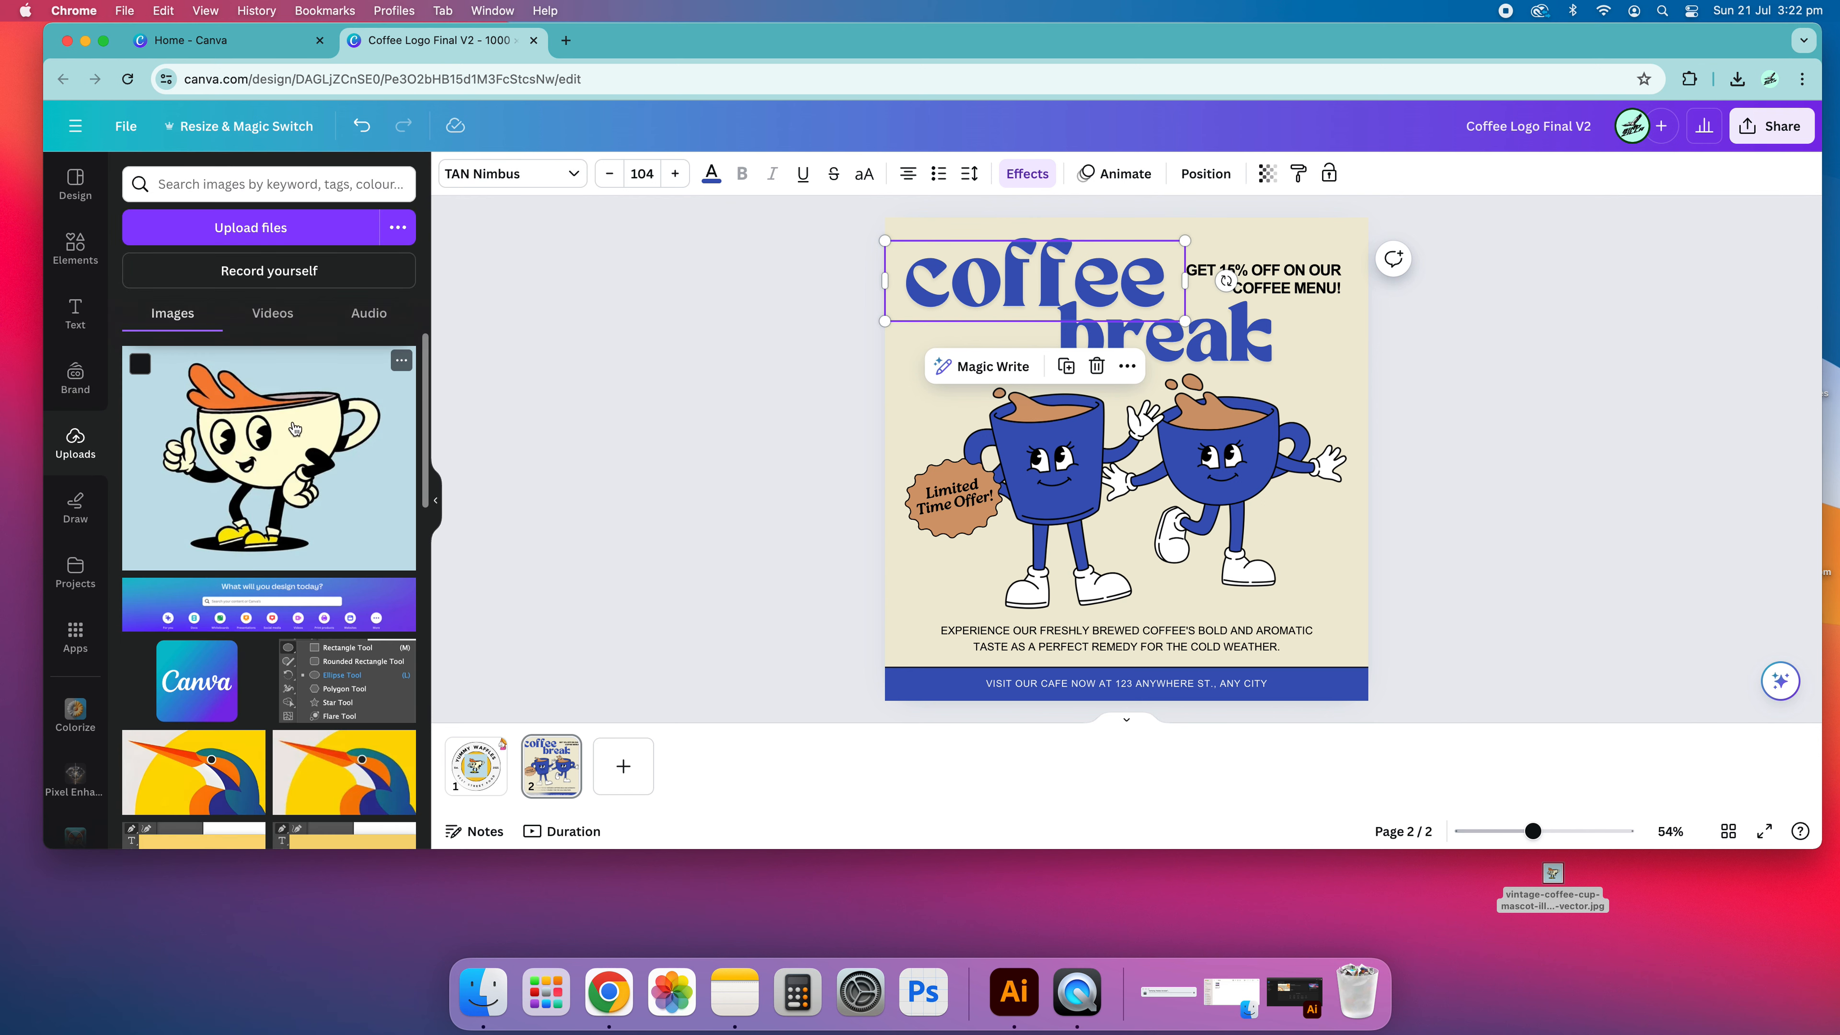
# - Draw a freehand red marker scribble that starts below "coffee" and runs across "break"
pyautogui.click(77, 507)
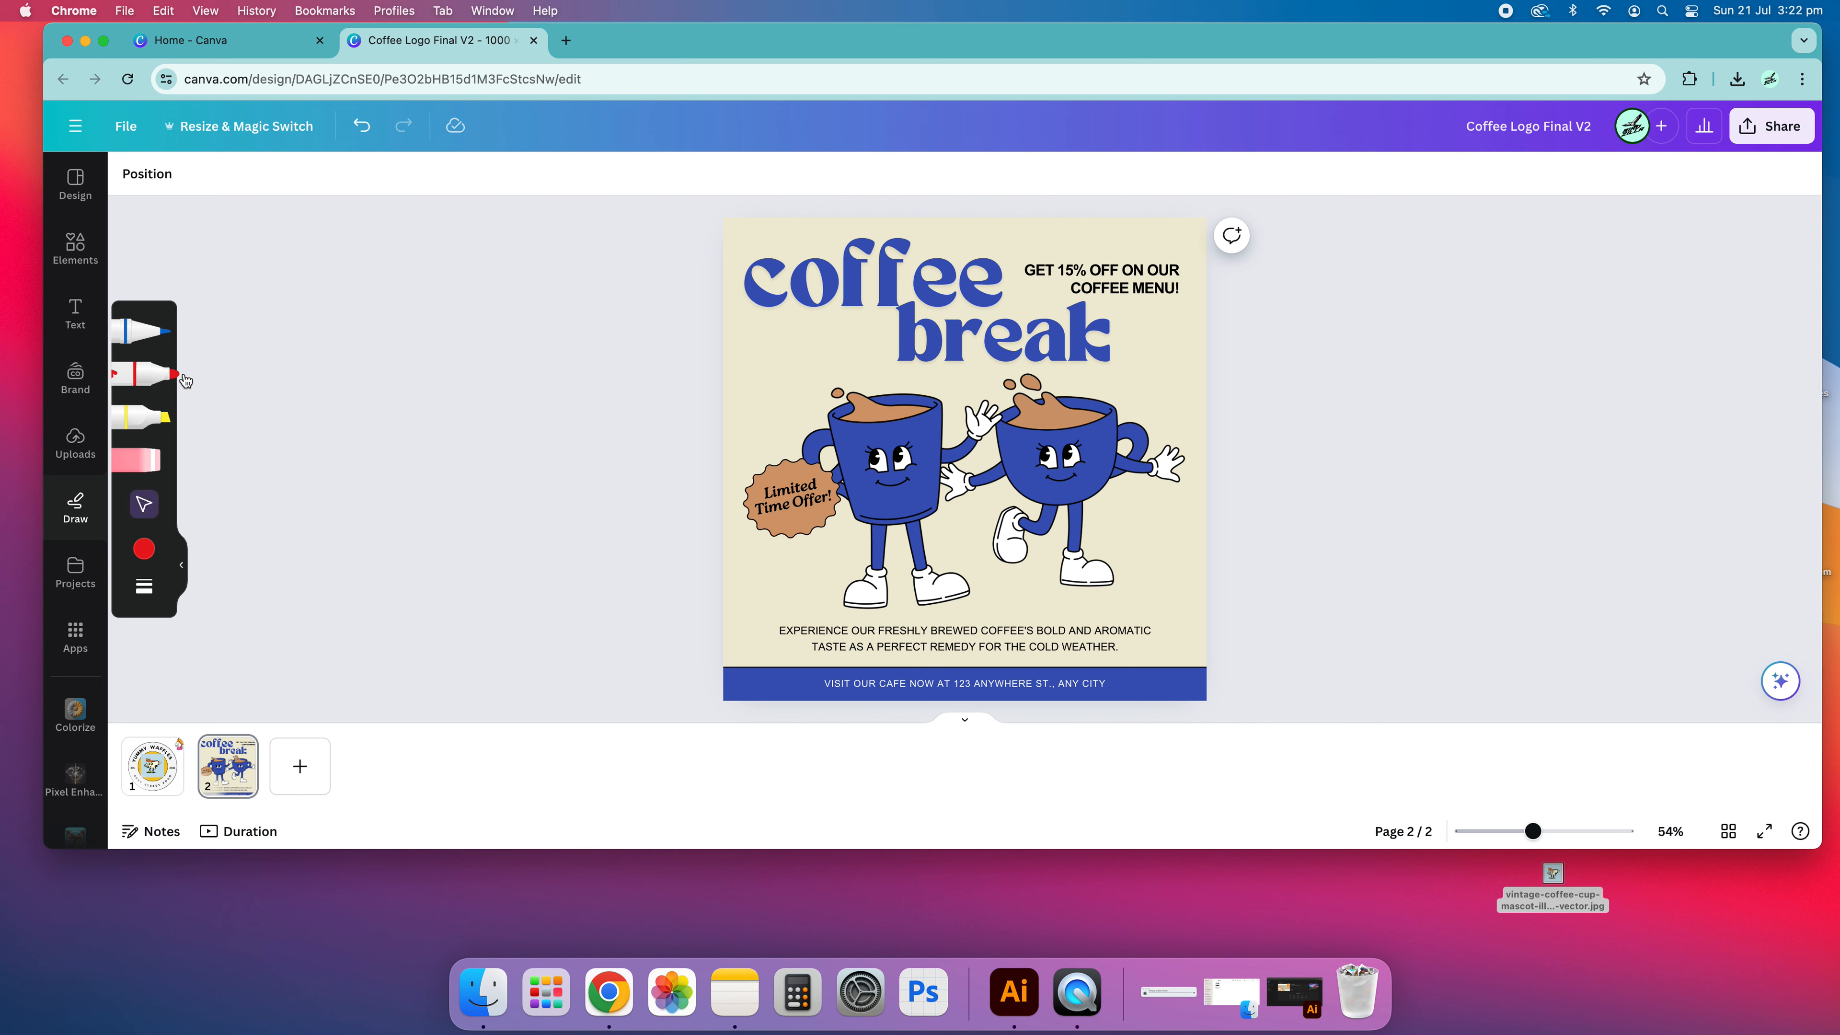
pyautogui.click(792, 328)
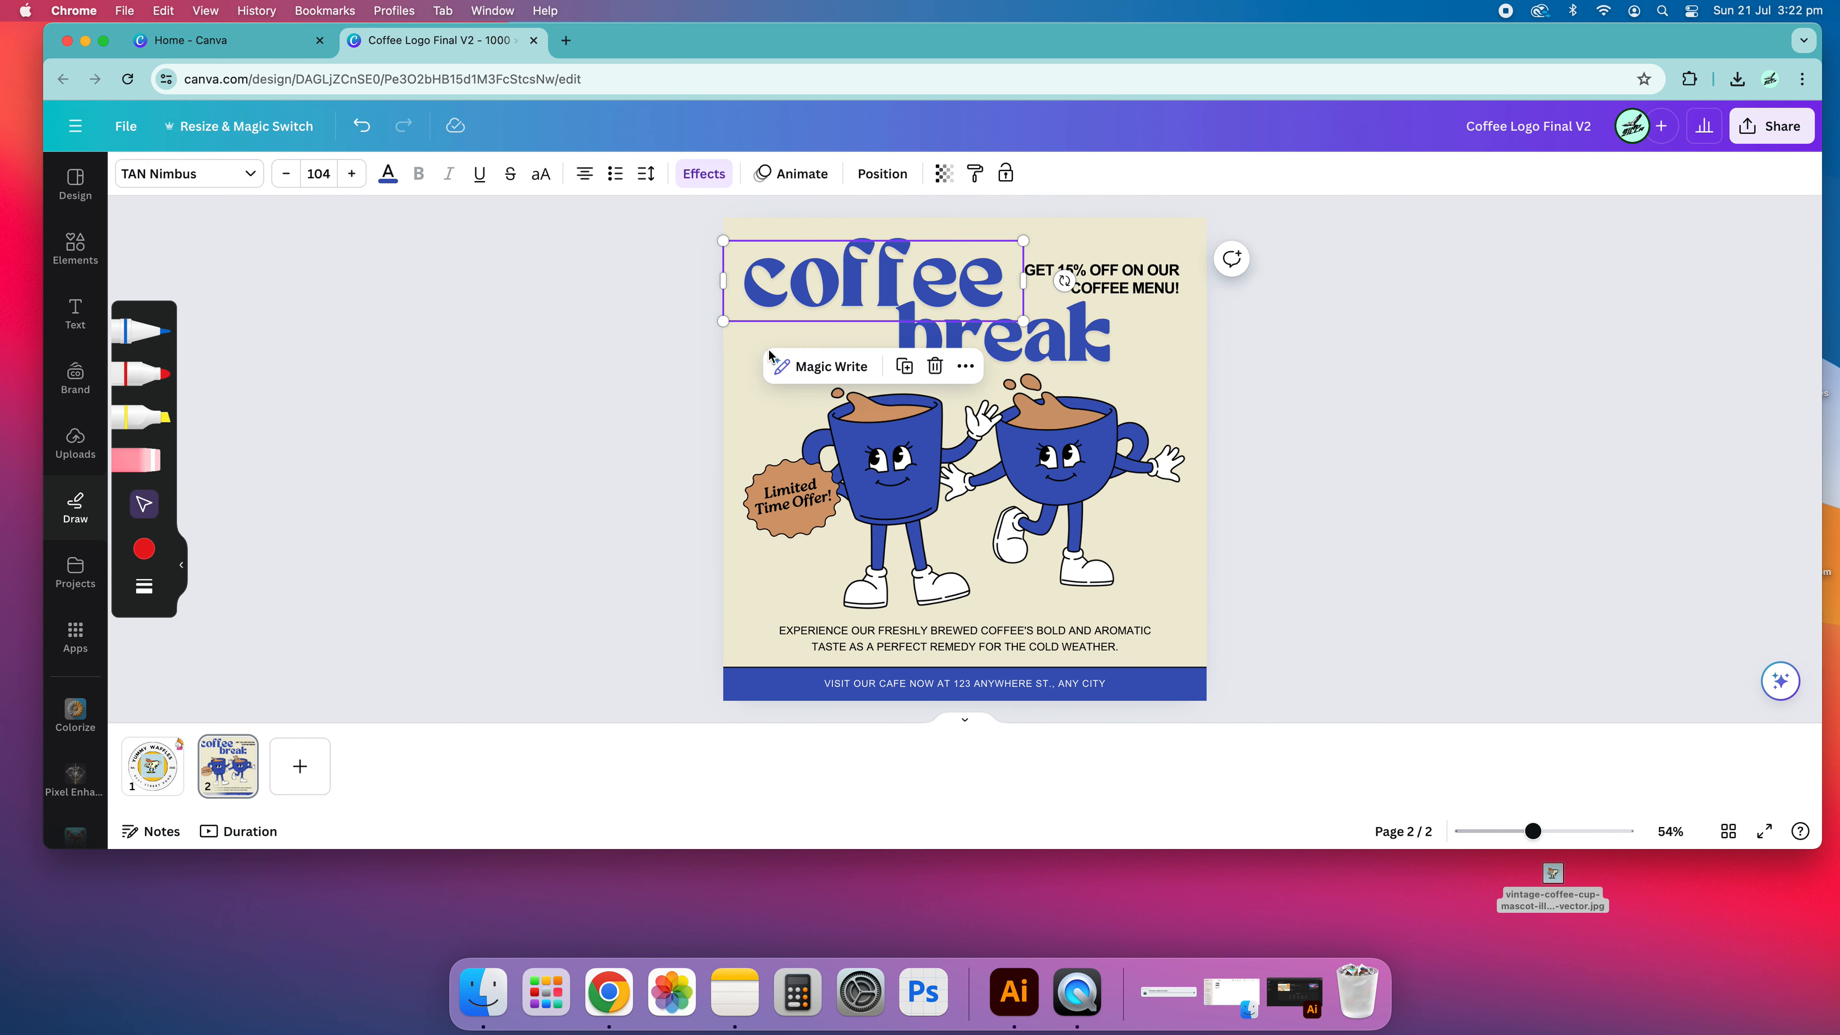
pyautogui.click(660, 339)
pyautogui.click(788, 349)
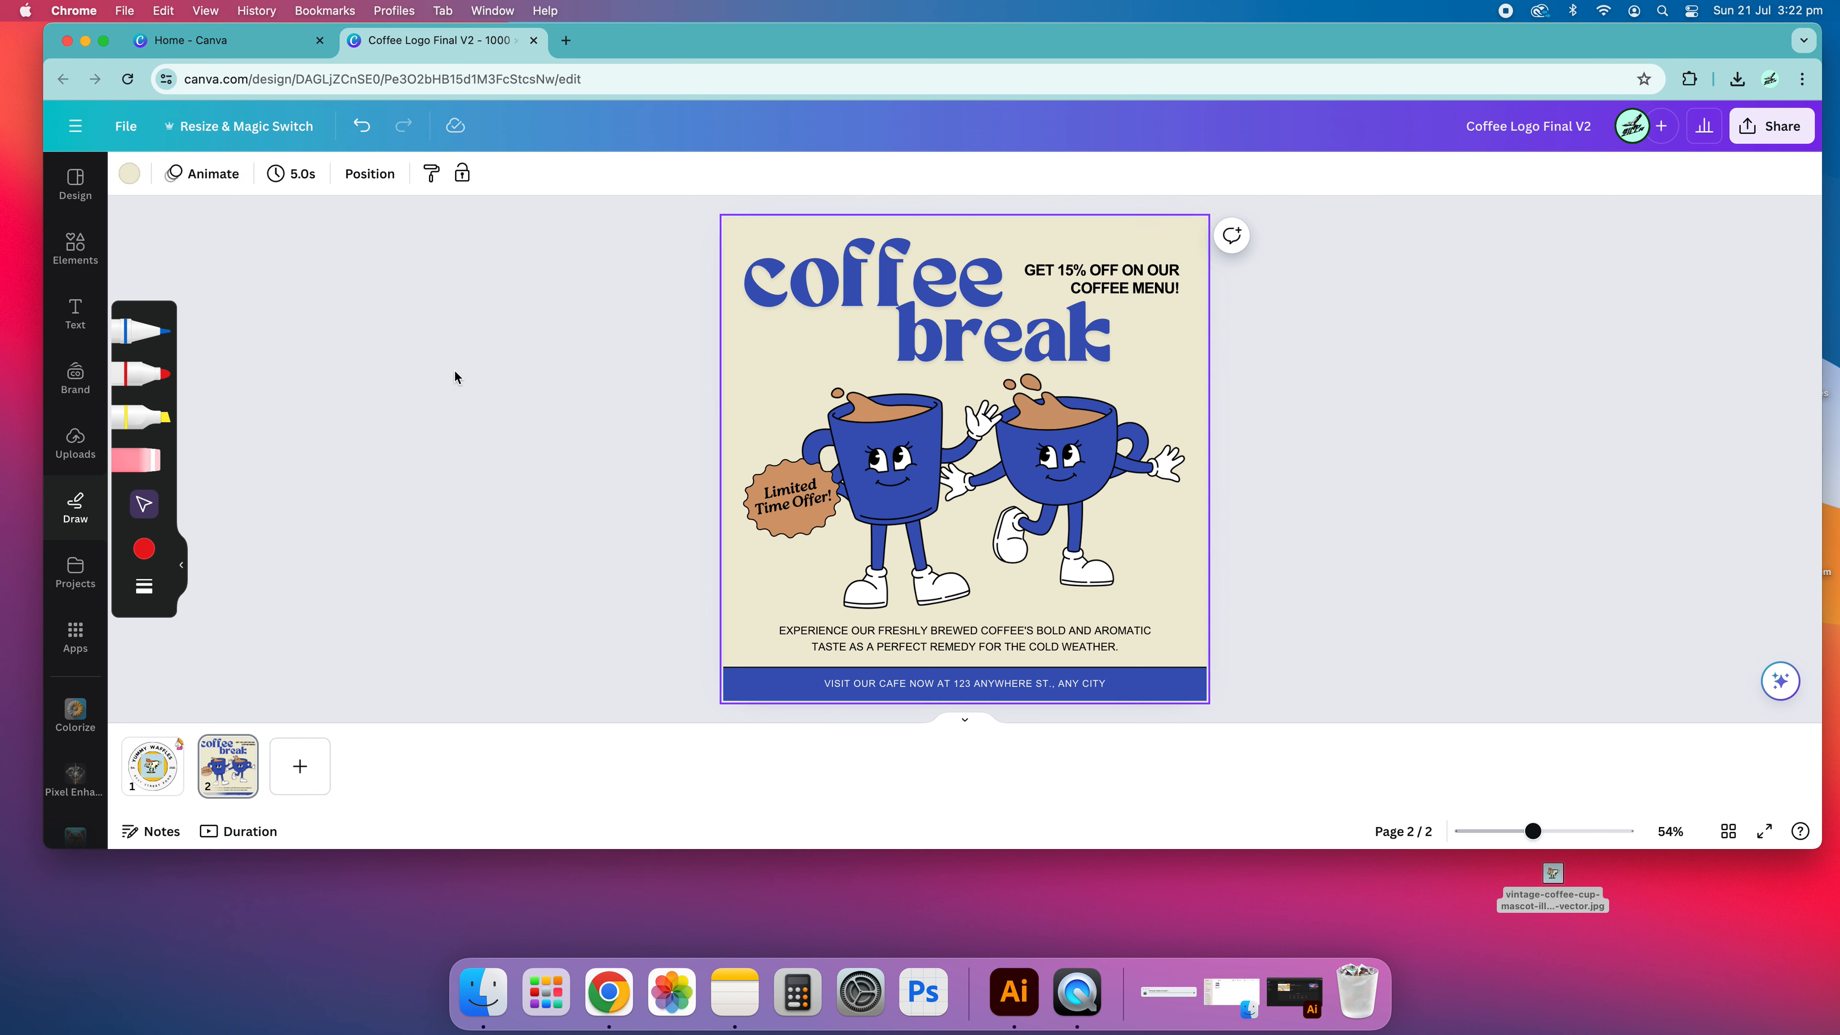
pyautogui.click(167, 382)
pyautogui.moveTo(873, 319)
pyautogui.mouseDown()
pyautogui.moveTo(779, 354)
pyautogui.moveTo(849, 369)
pyautogui.mouseUp()
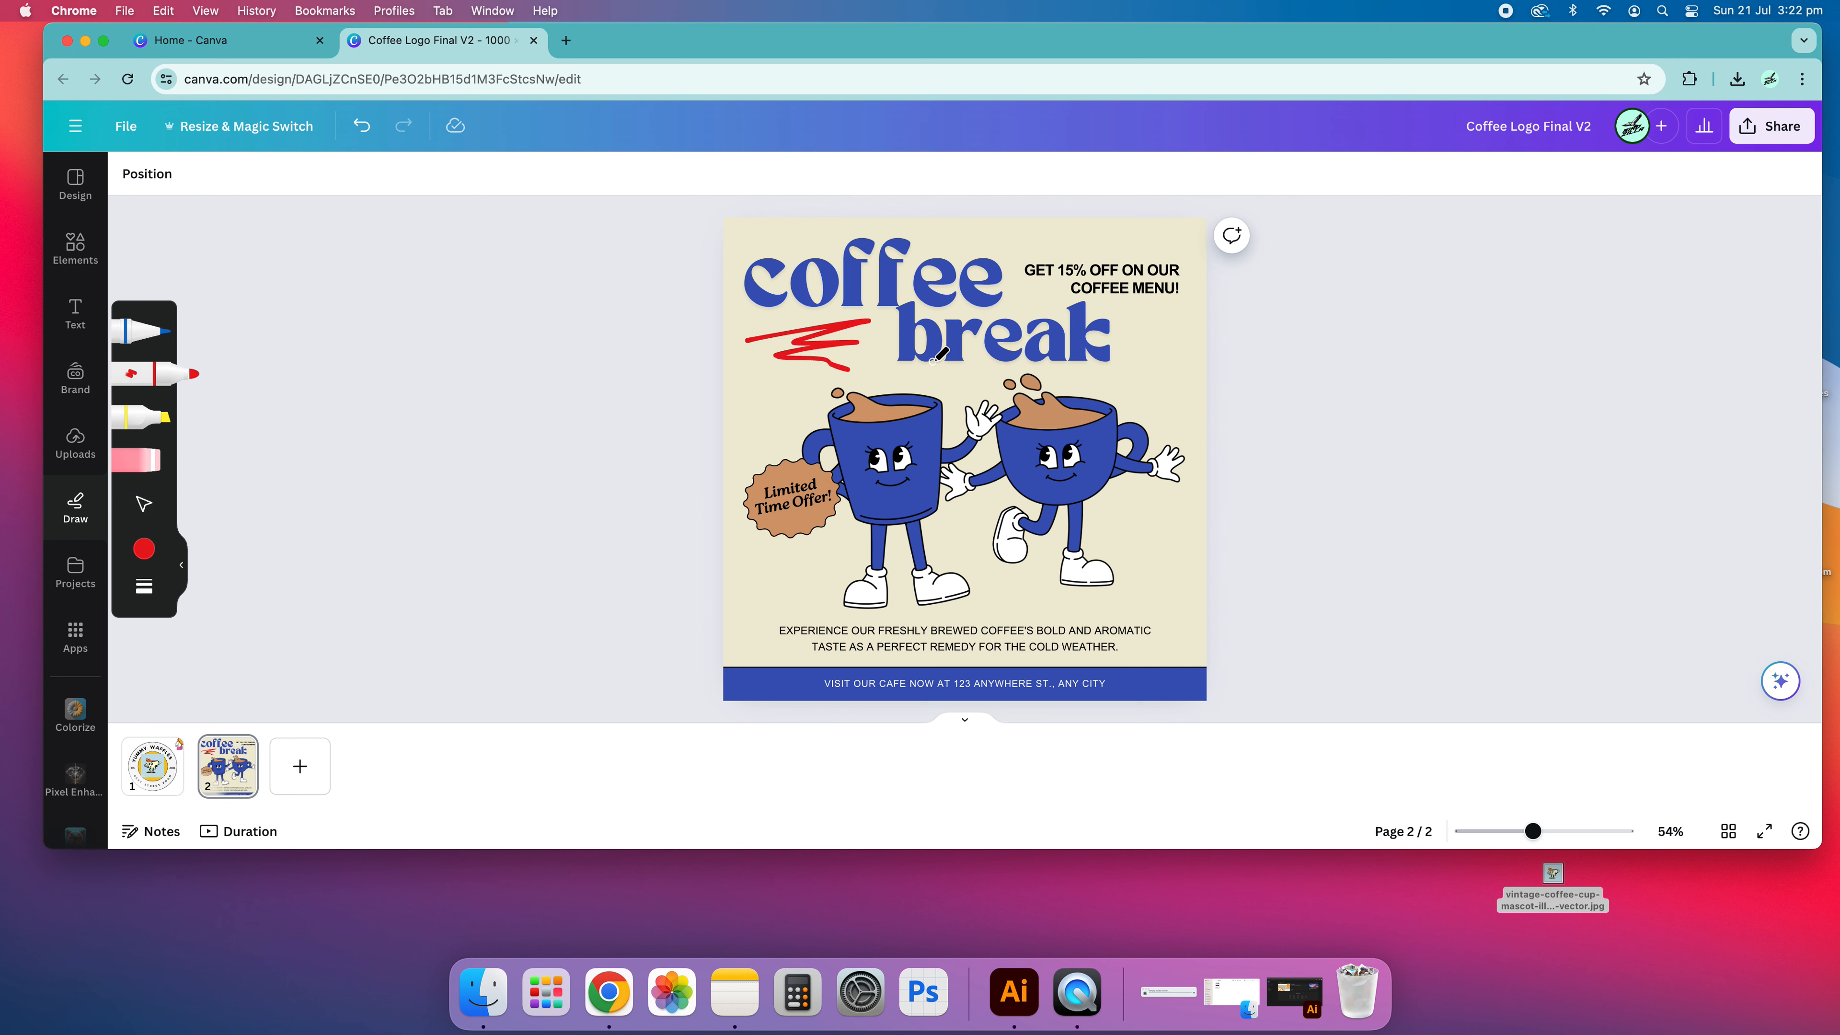
pyautogui.press('super+z')
pyautogui.moveTo(746, 330); pyautogui.dragTo(1065, 326)
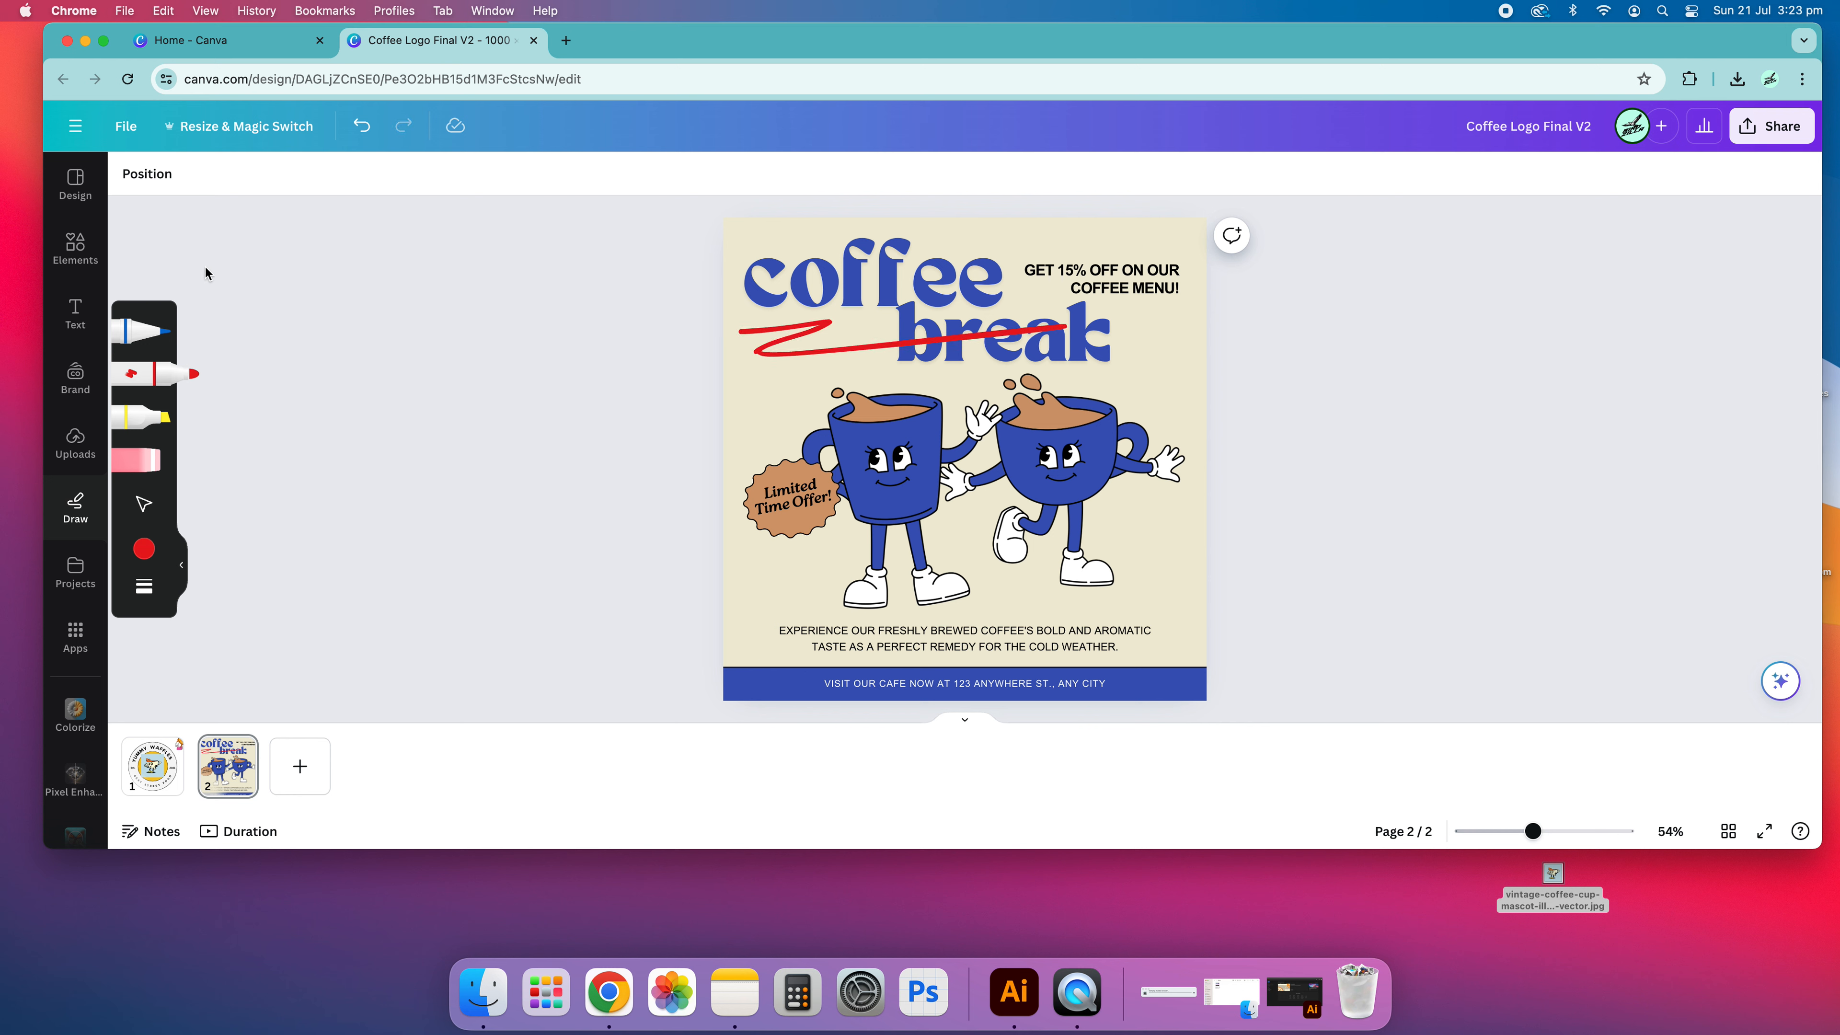
# - Move the scribble down and right to underline "break" and recolour it with the blue from the document colours
pyautogui.click(142, 505)
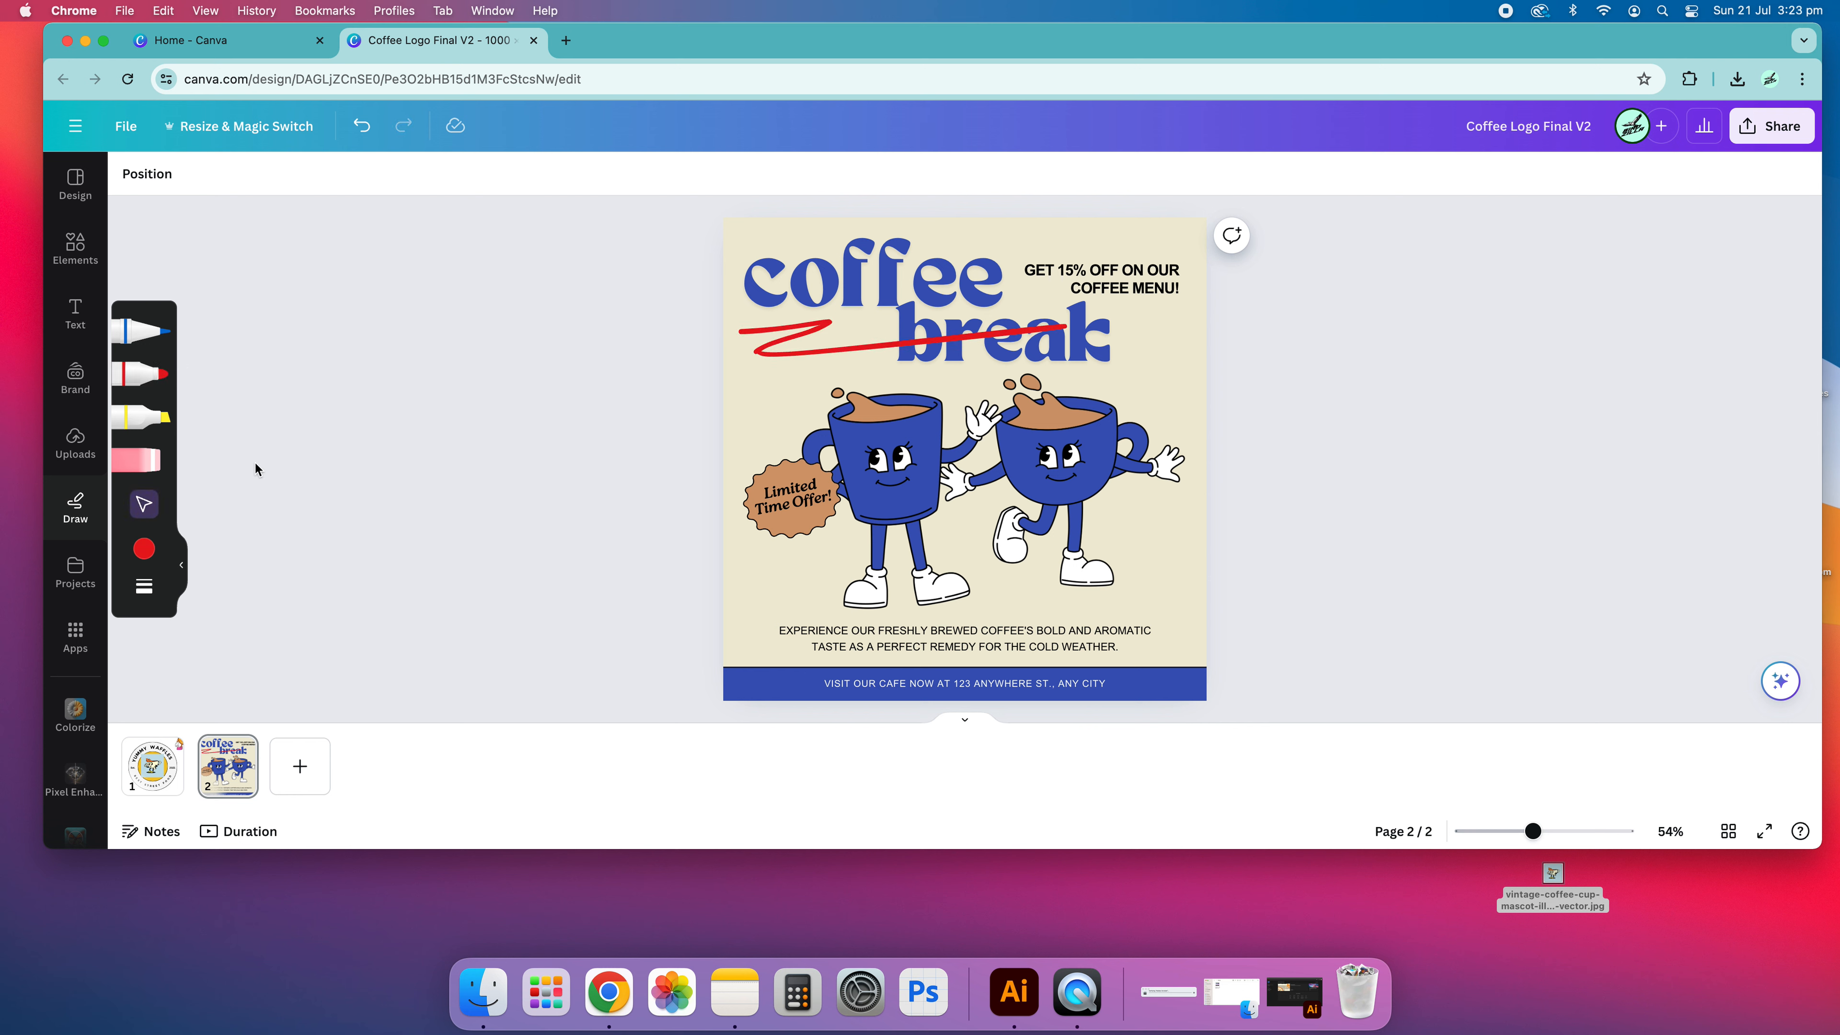
pyautogui.moveTo(780, 354)
pyautogui.mouseDown()
pyautogui.moveTo(811, 406)
pyautogui.moveTo(826, 377)
pyautogui.mouseUp()
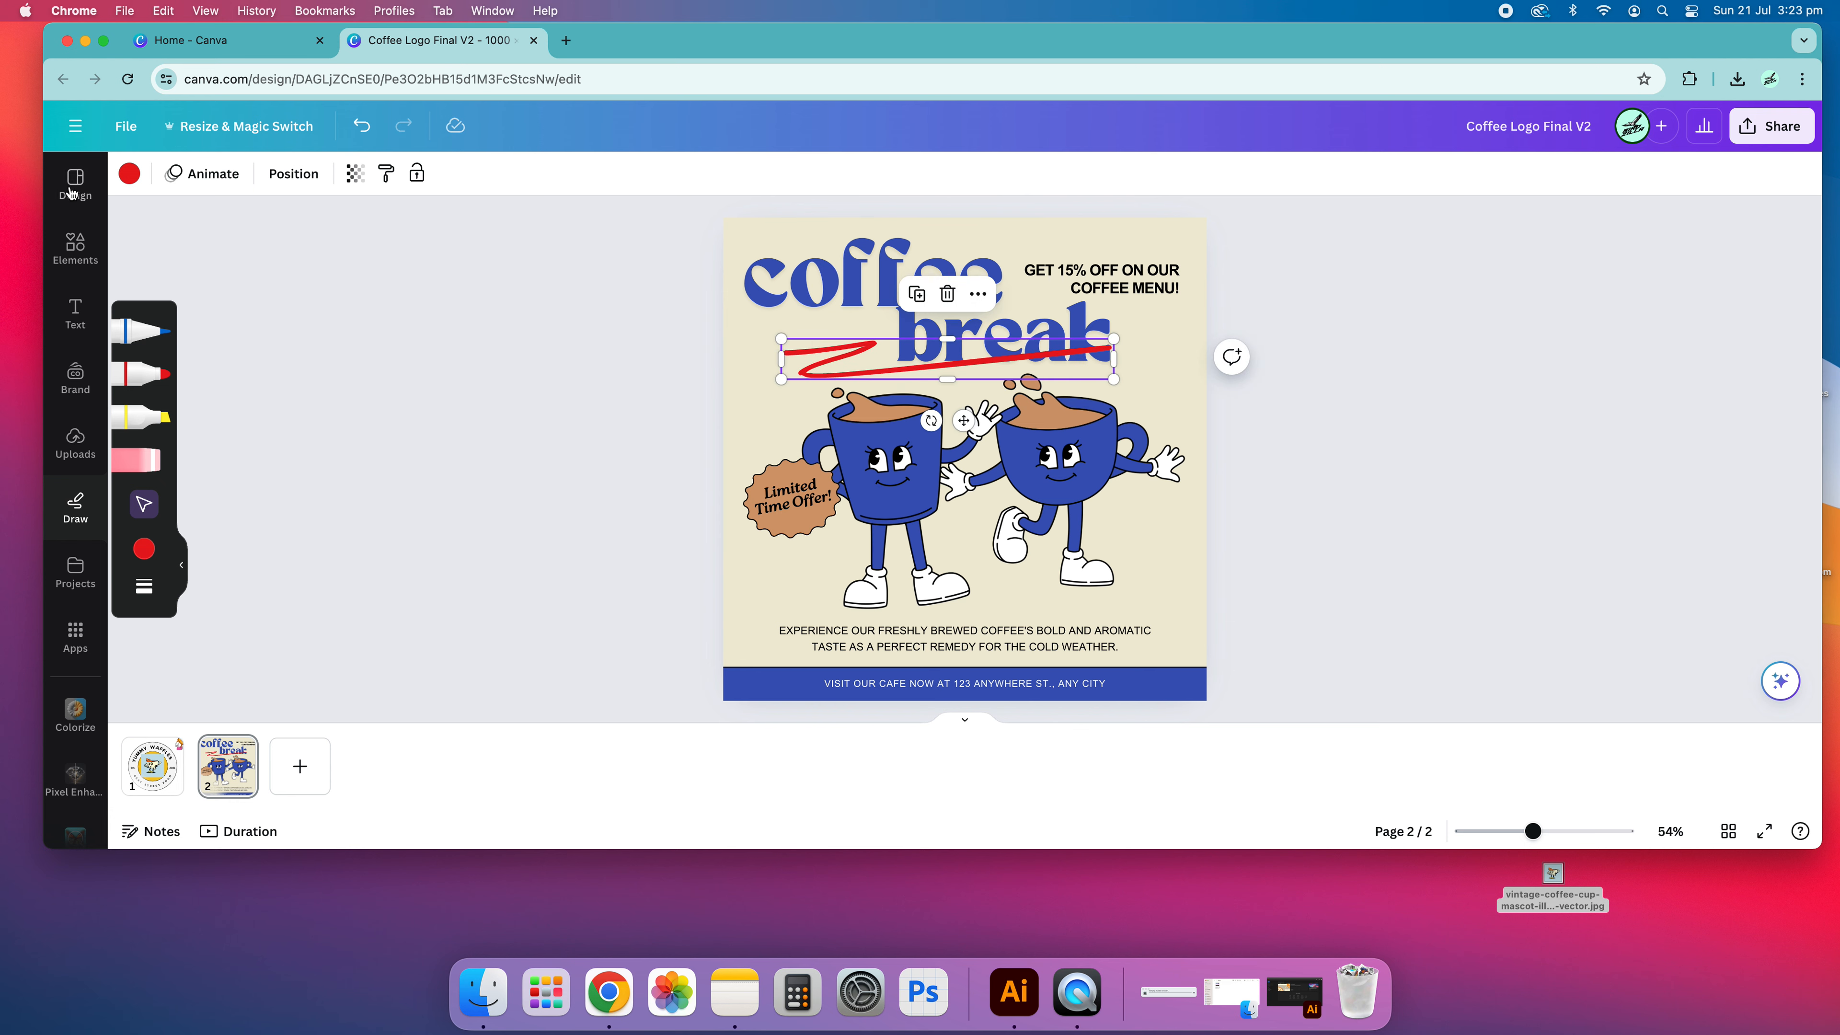
pyautogui.click(130, 178)
pyautogui.click(294, 283)
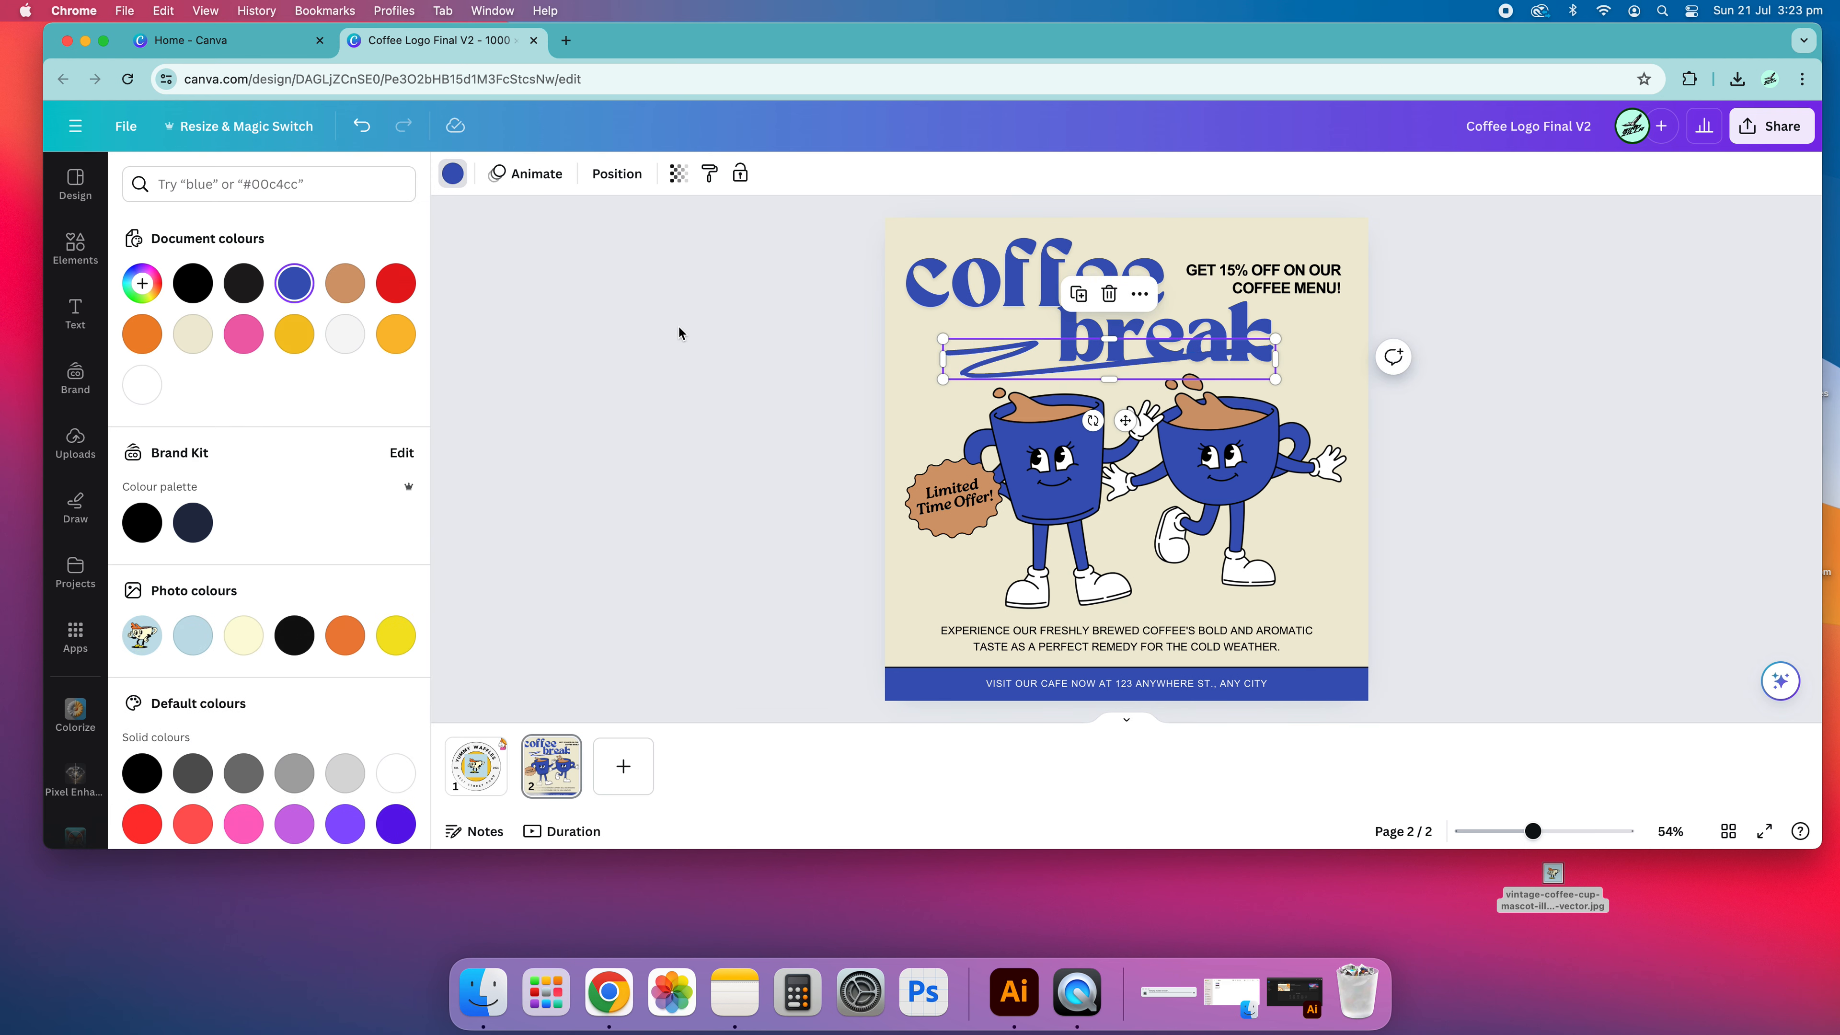
pyautogui.click(643, 328)
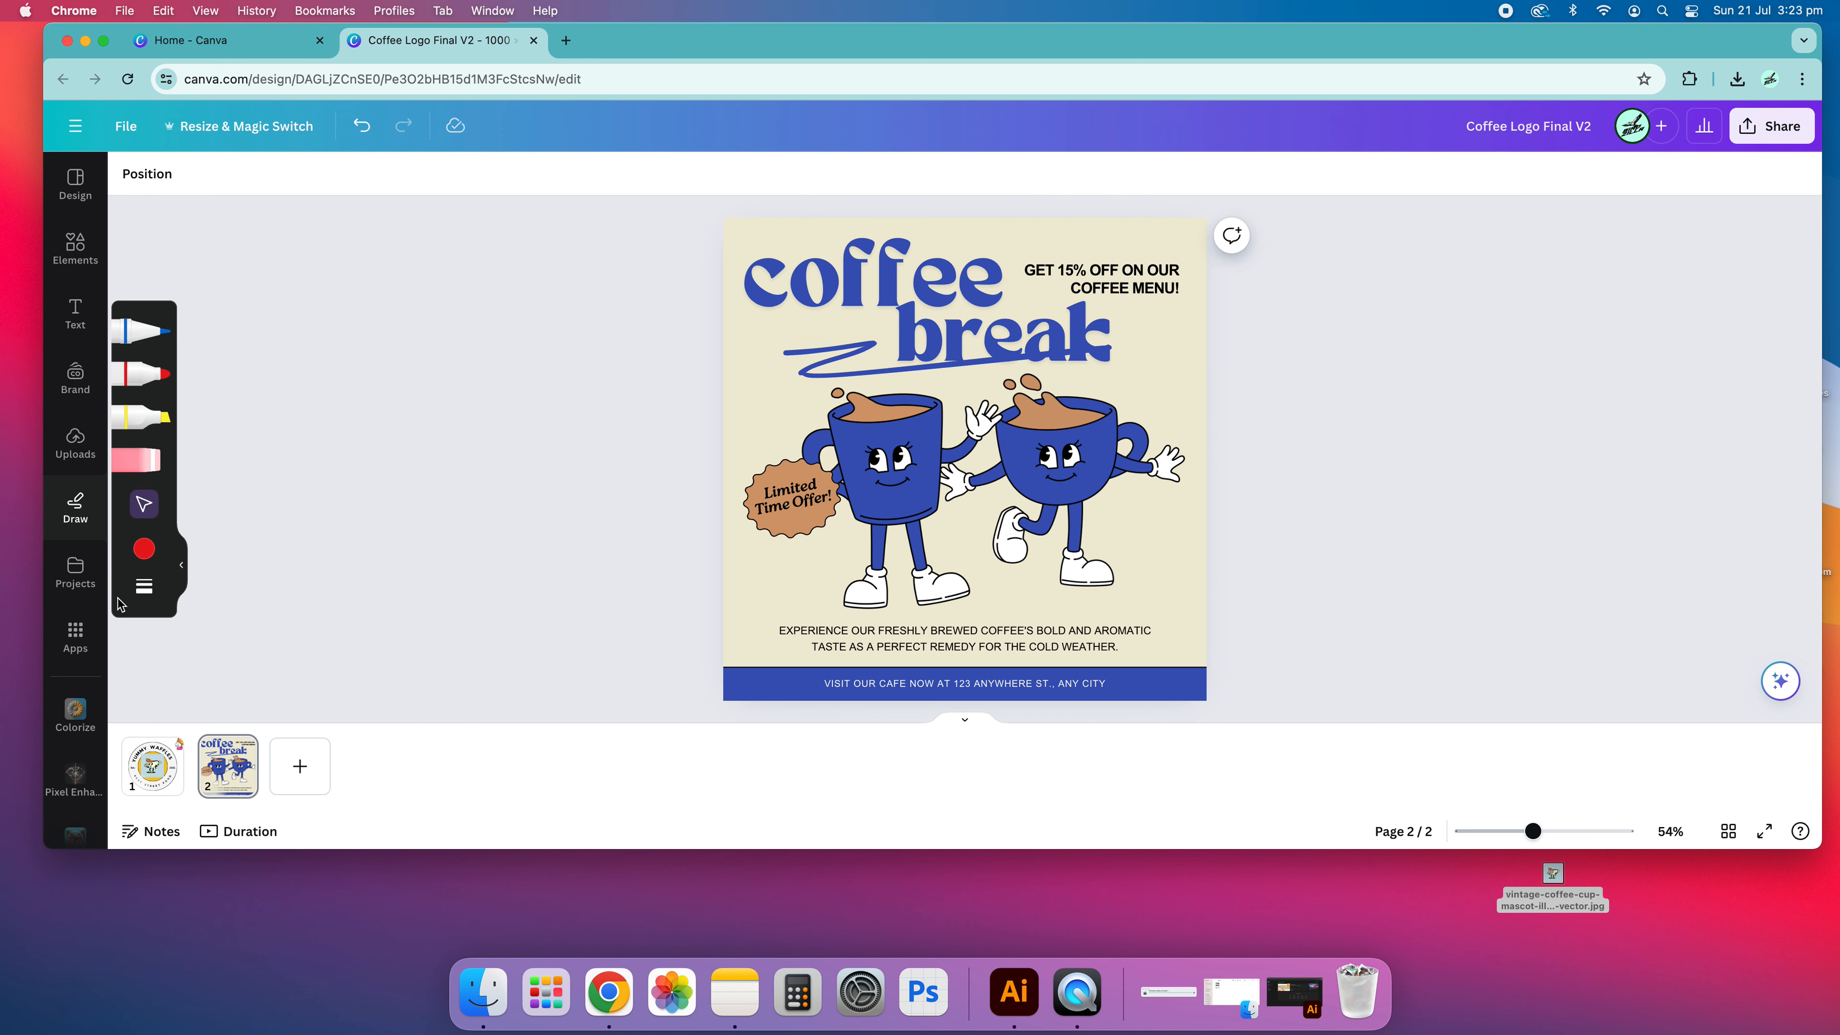
# - Browse the saved project designs and folders, and look through the catalogue of available Canva apps
pyautogui.click(75, 573)
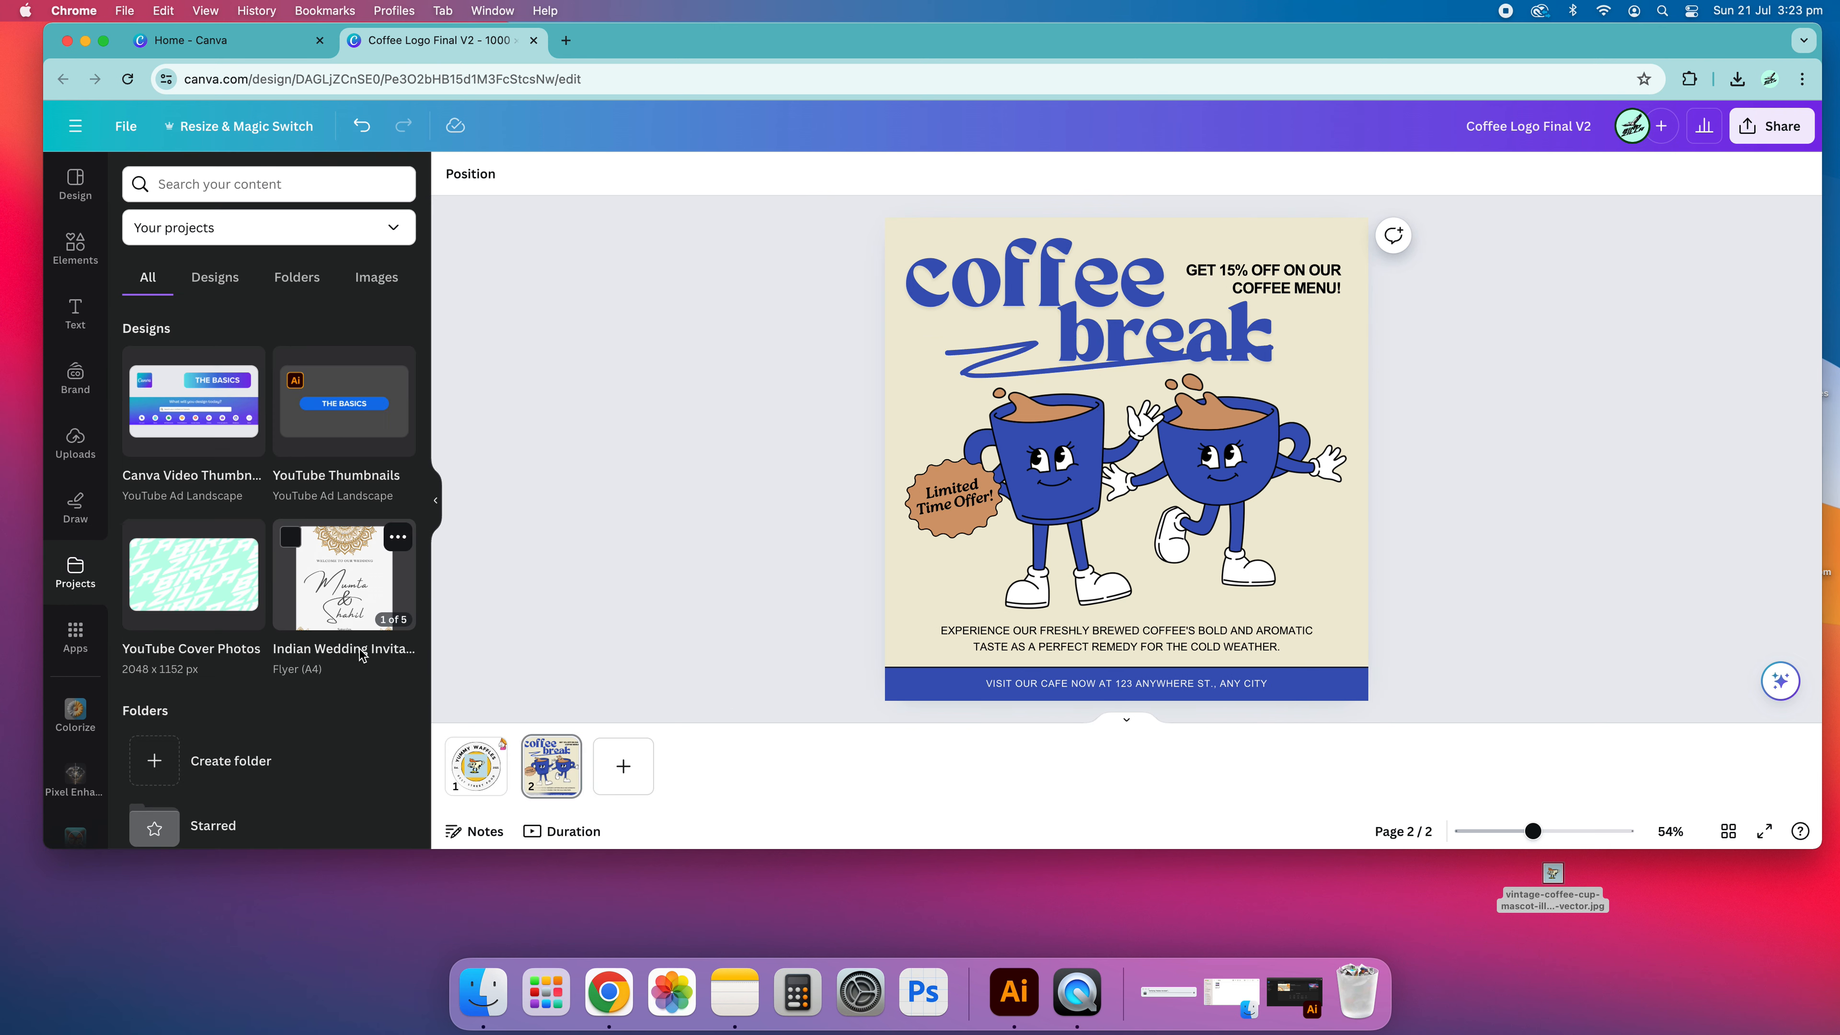
pyautogui.scroll(-3, 310, 617)
pyautogui.scroll(6, 332, 478)
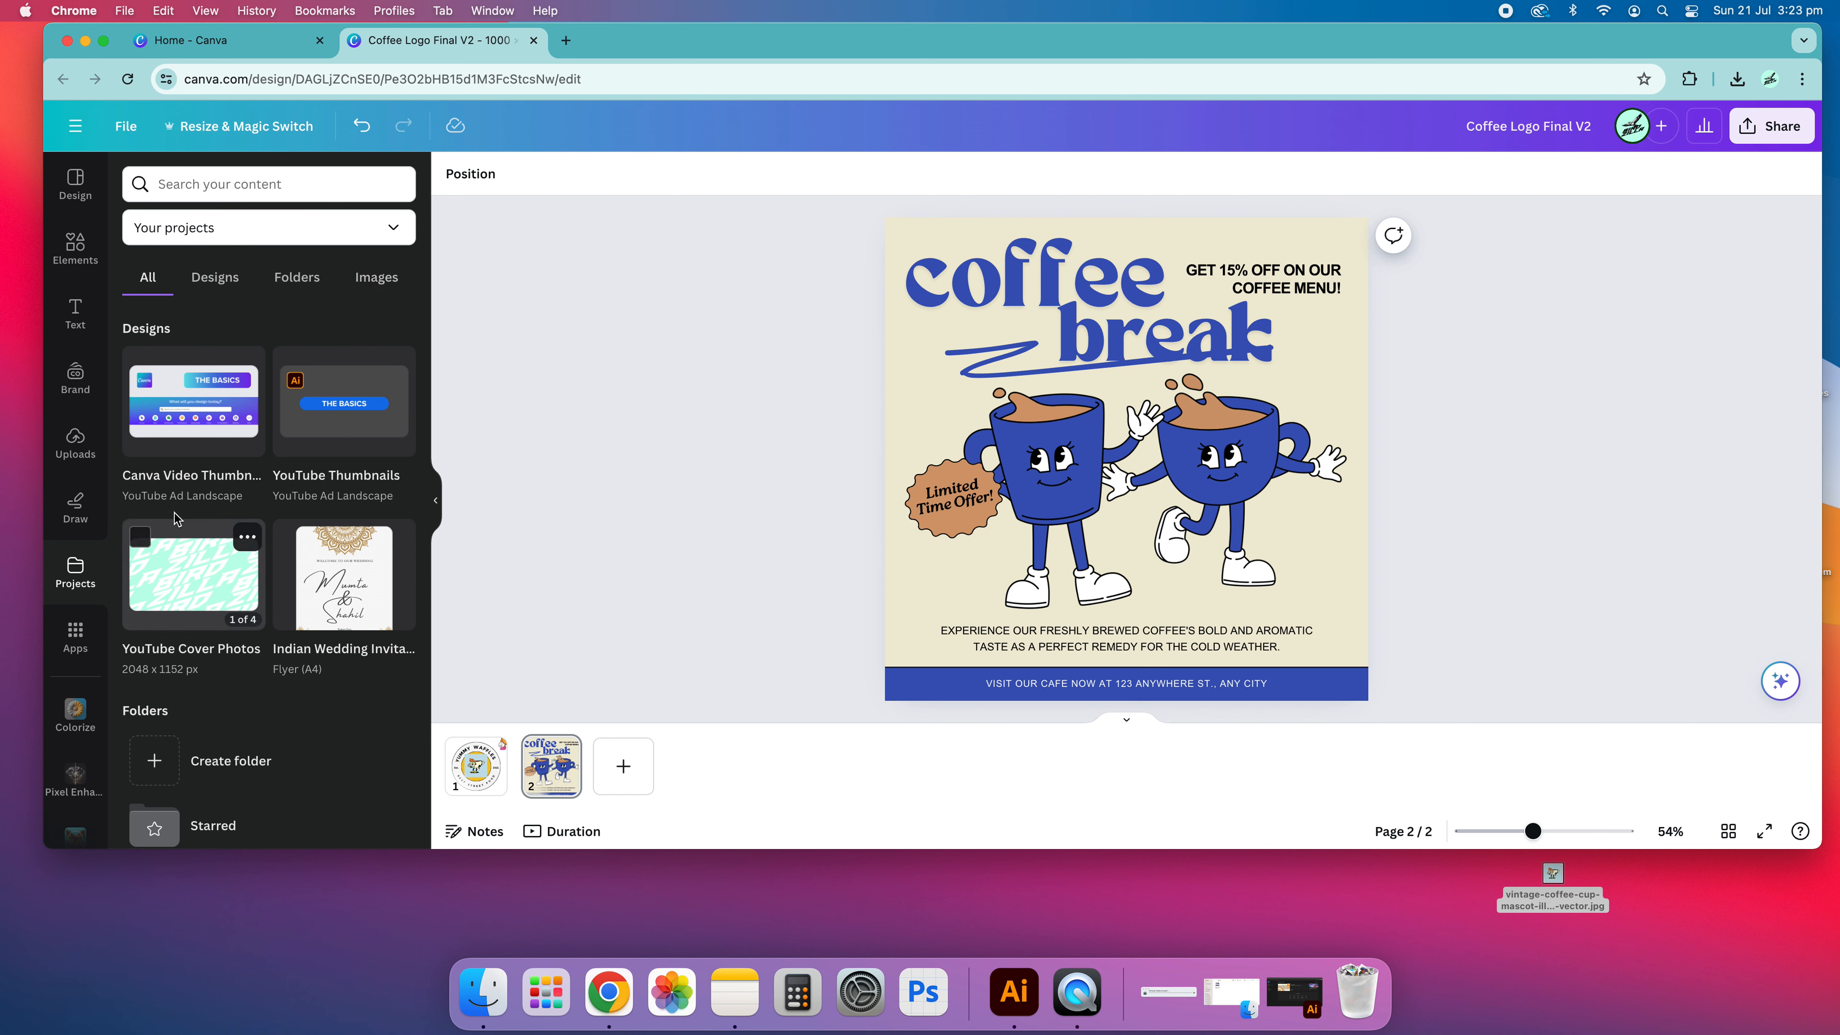
pyautogui.click(72, 644)
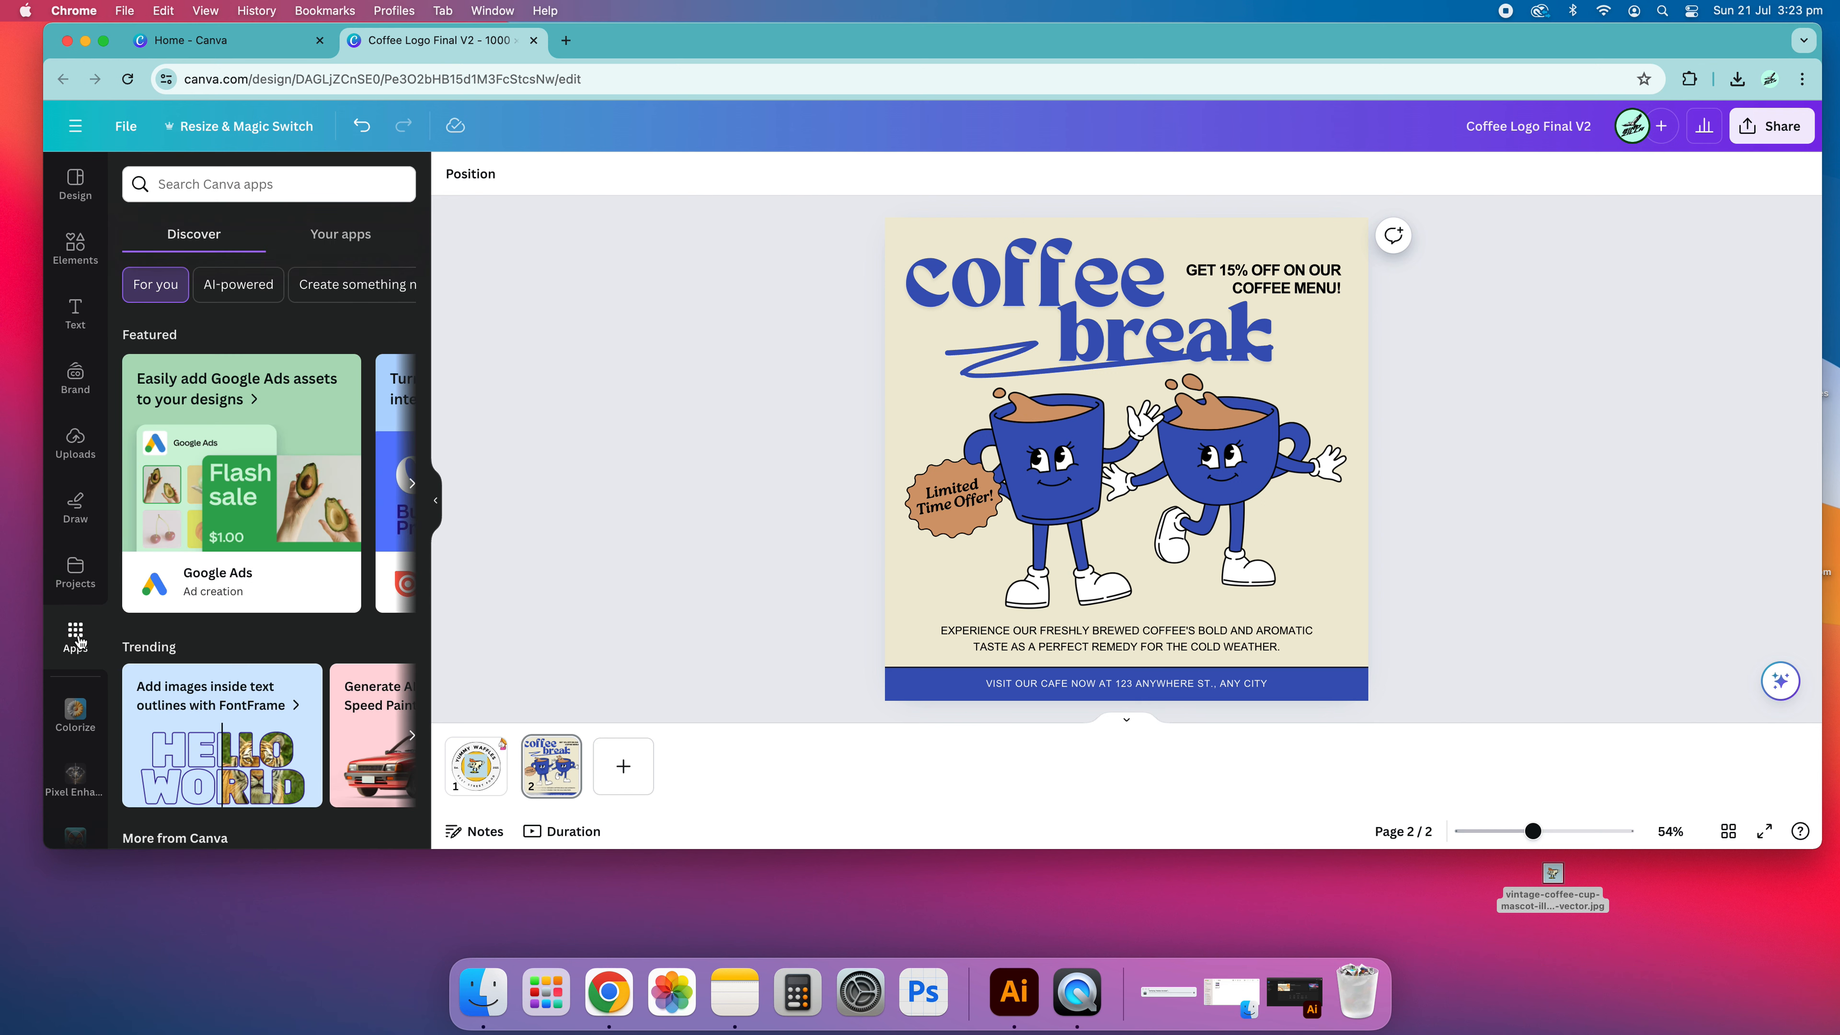
pyautogui.scroll(-10, 205, 520)
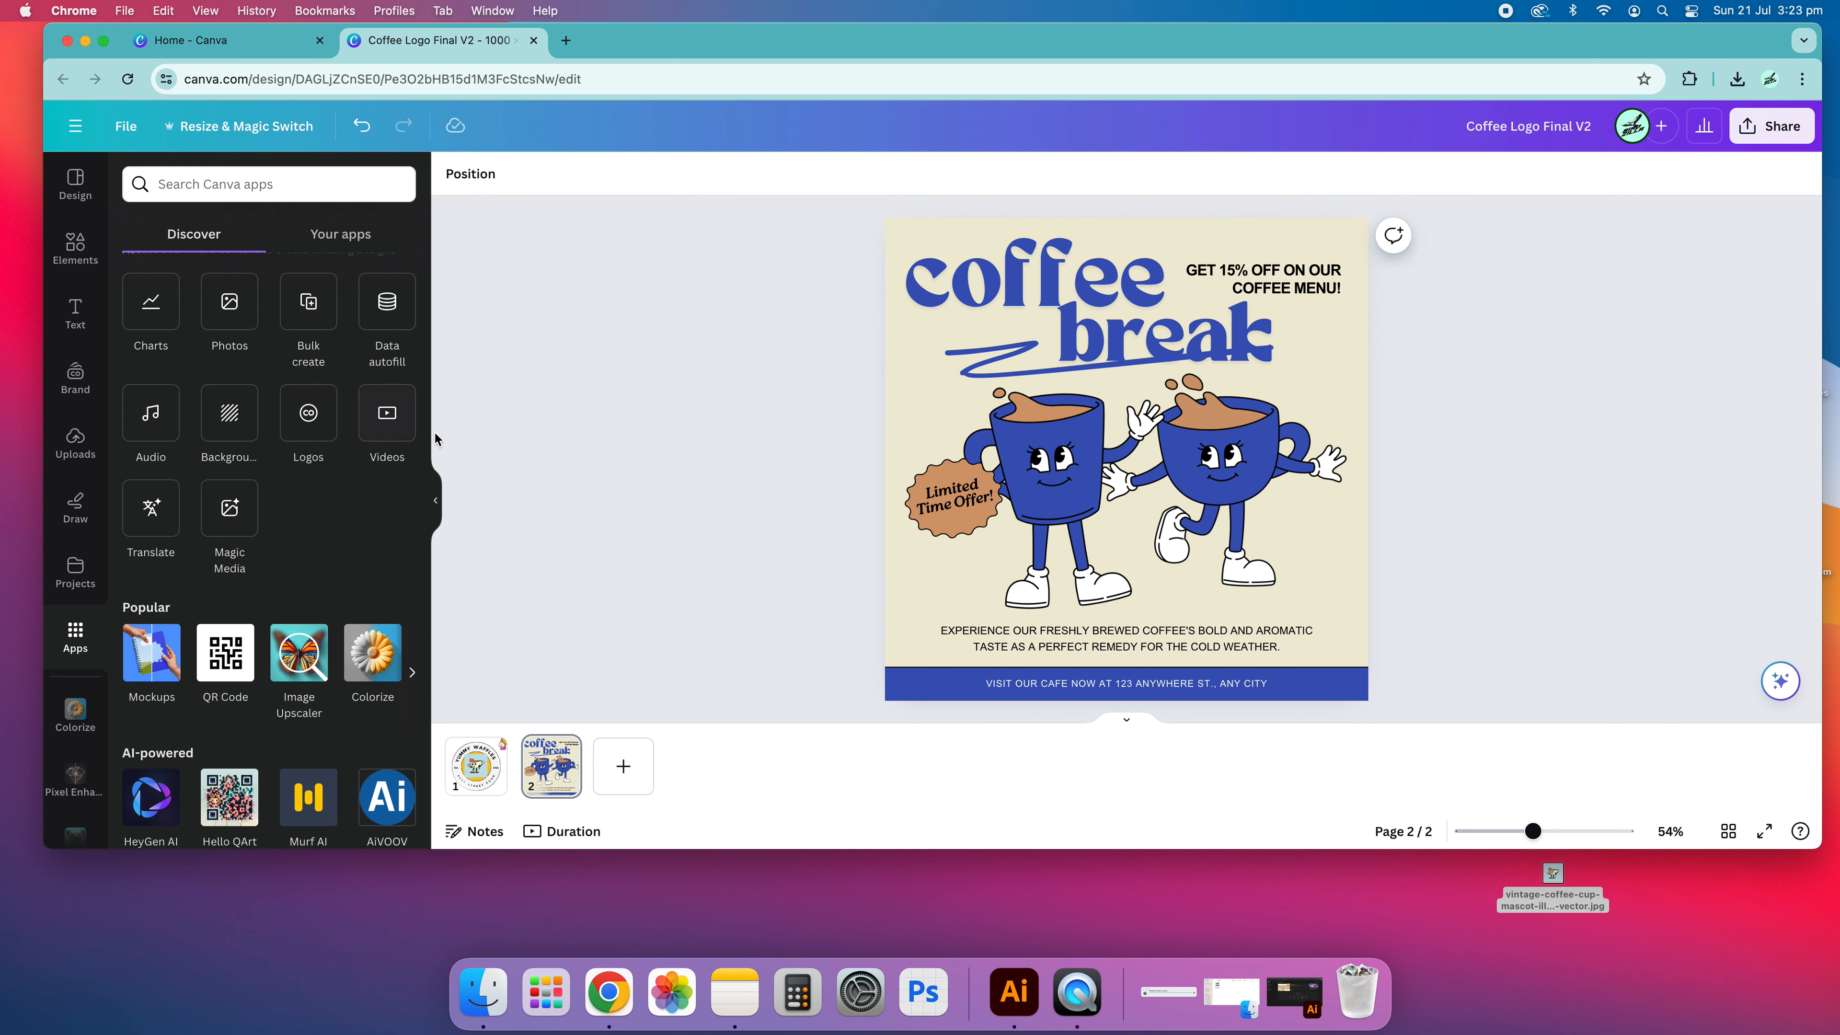
# - Look through the Canva apps catalogue, including the pinned apps and the featured, popular and AI-powered ones
pyautogui.scroll(10, 275, 587)
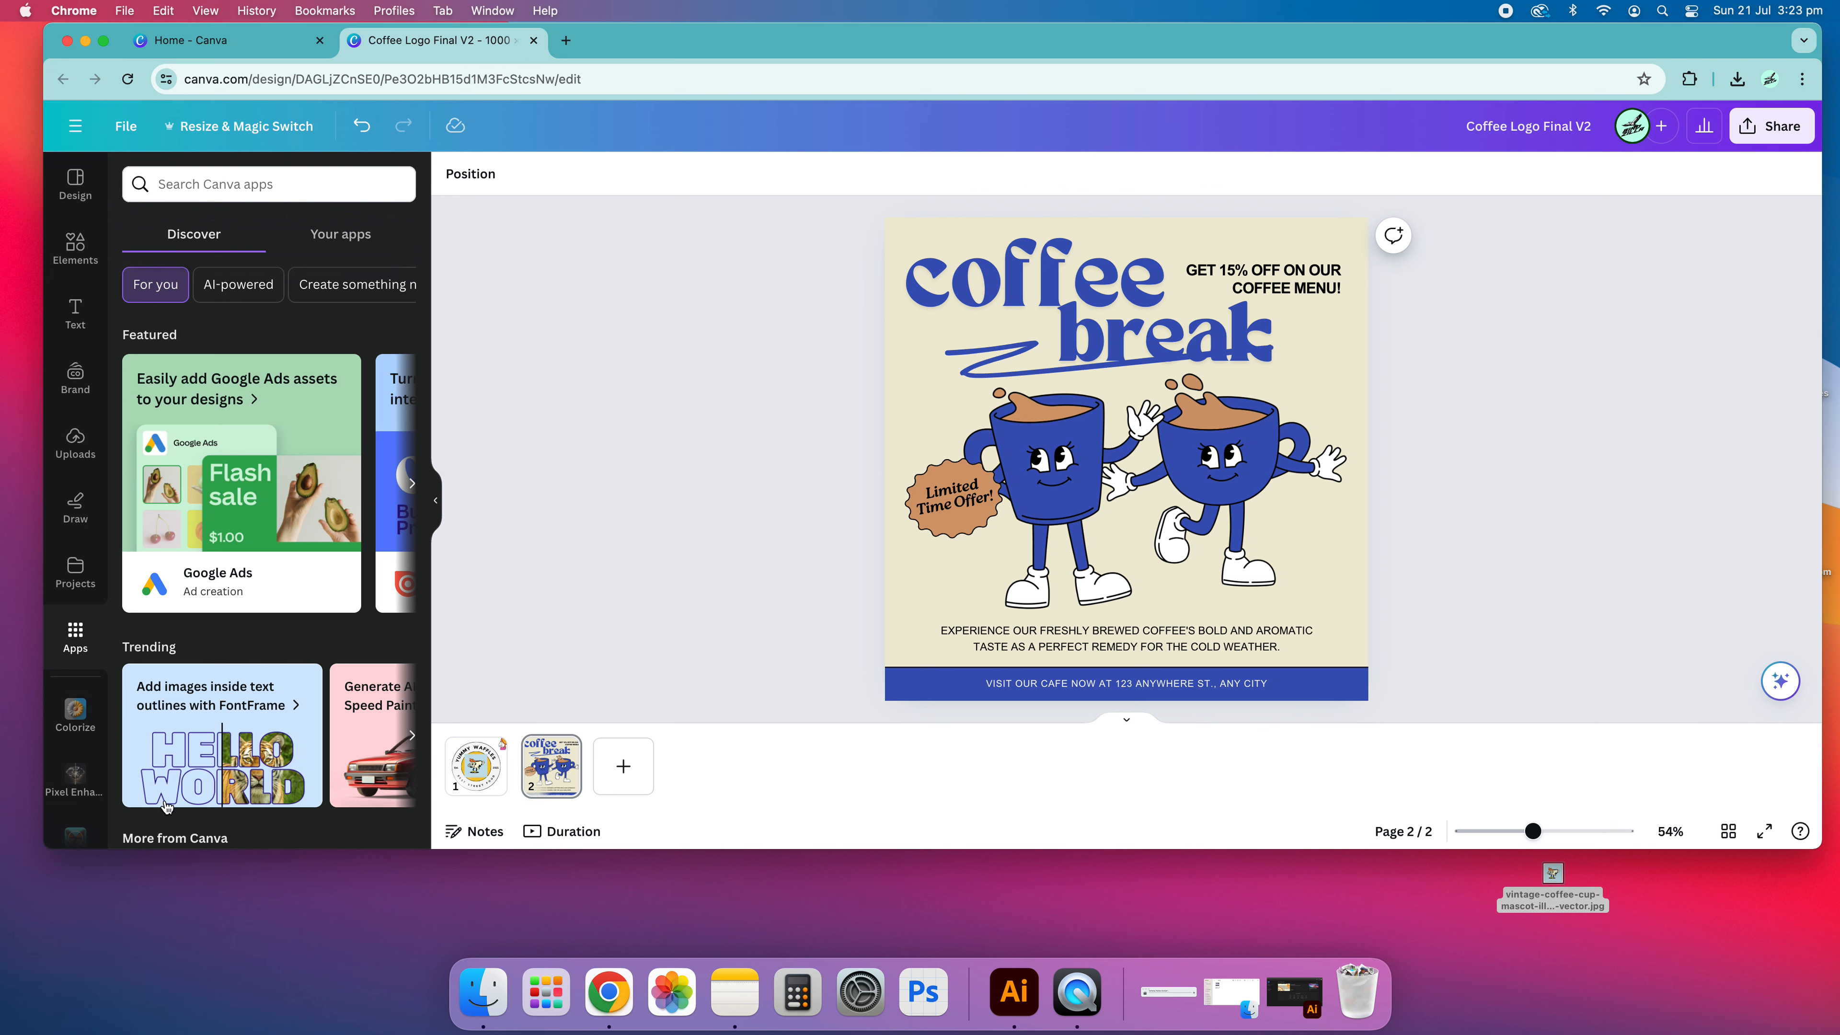
pyautogui.scroll(-3, 75, 711)
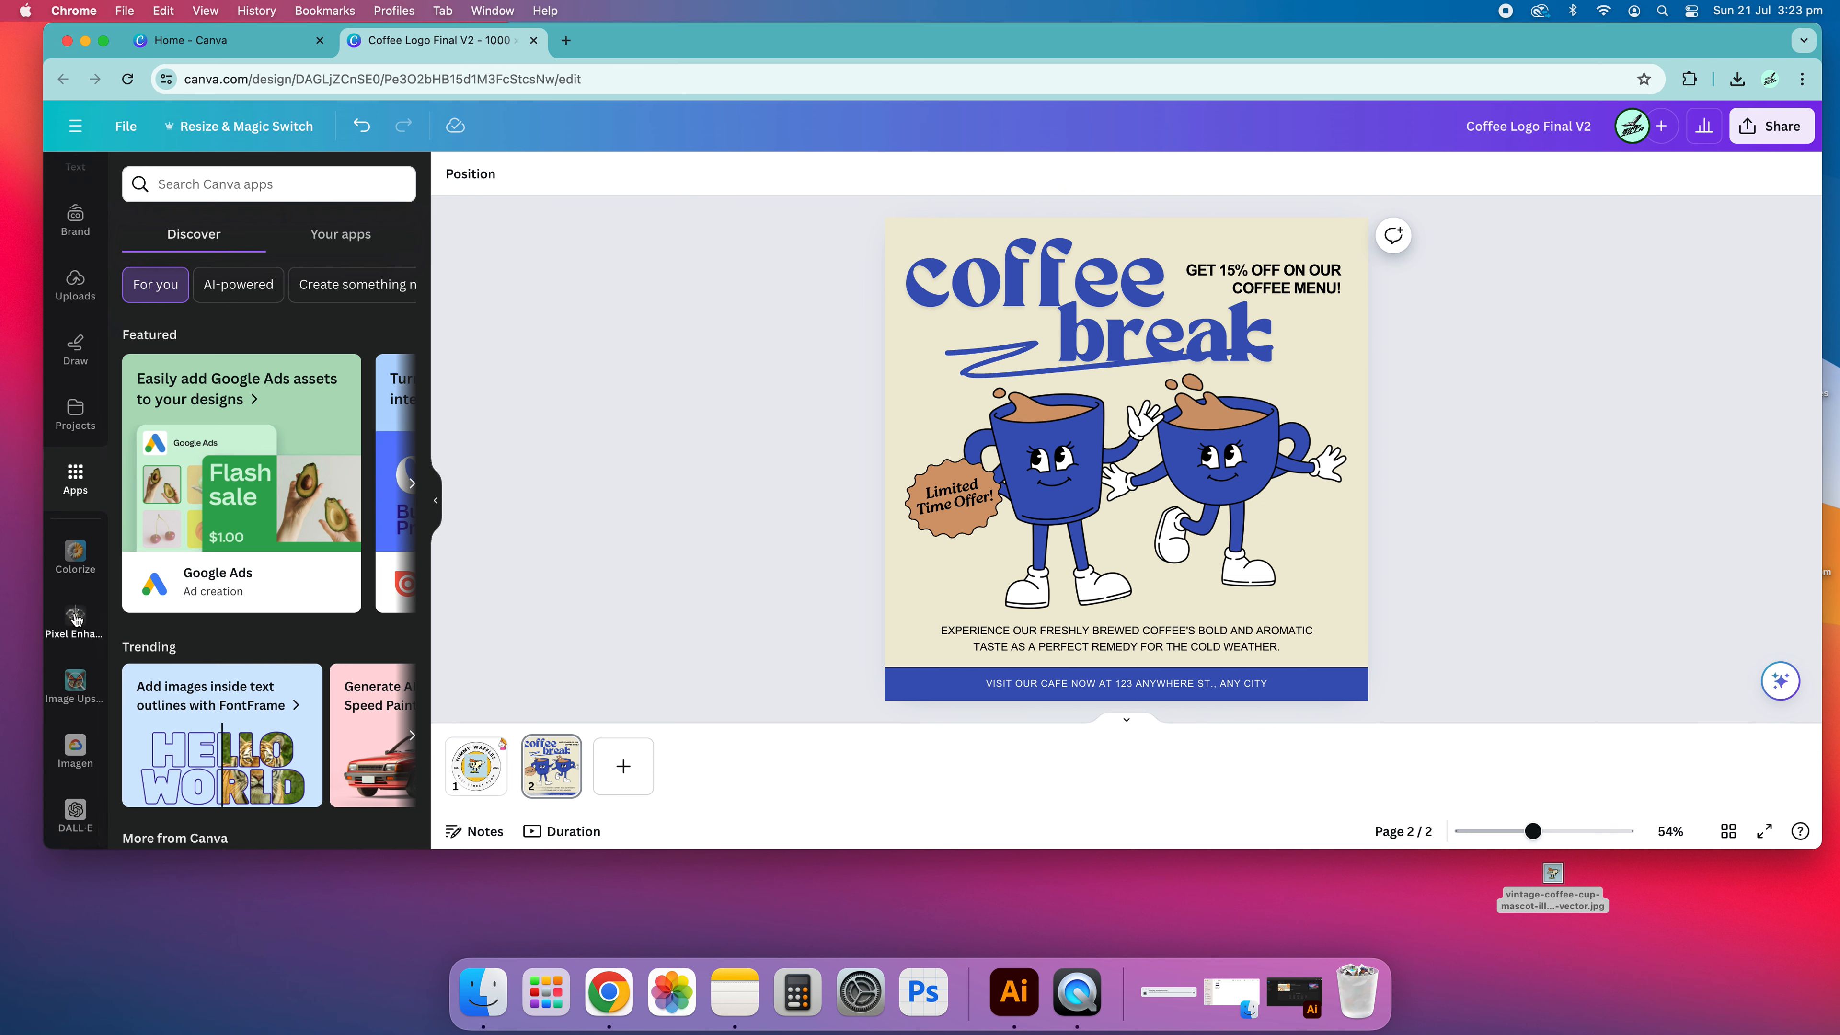
pyautogui.scroll(3, 75, 618)
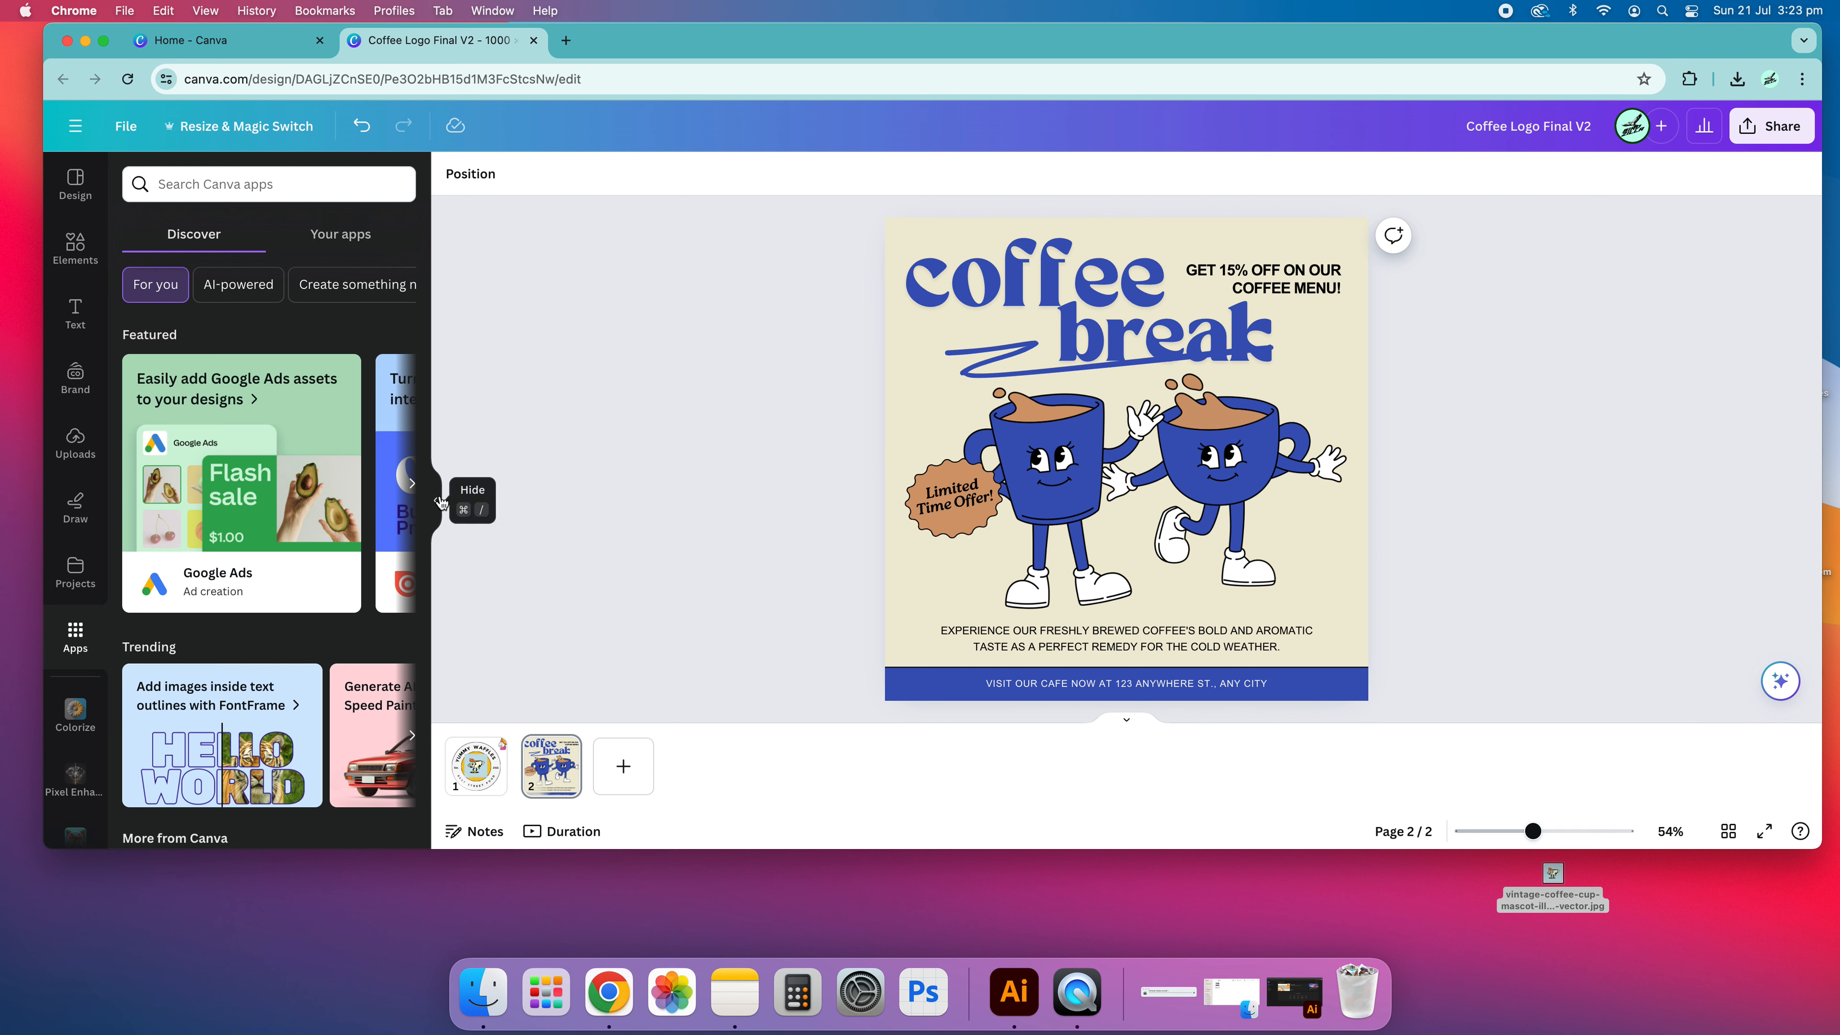
pyautogui.scroll(-6, 300, 431)
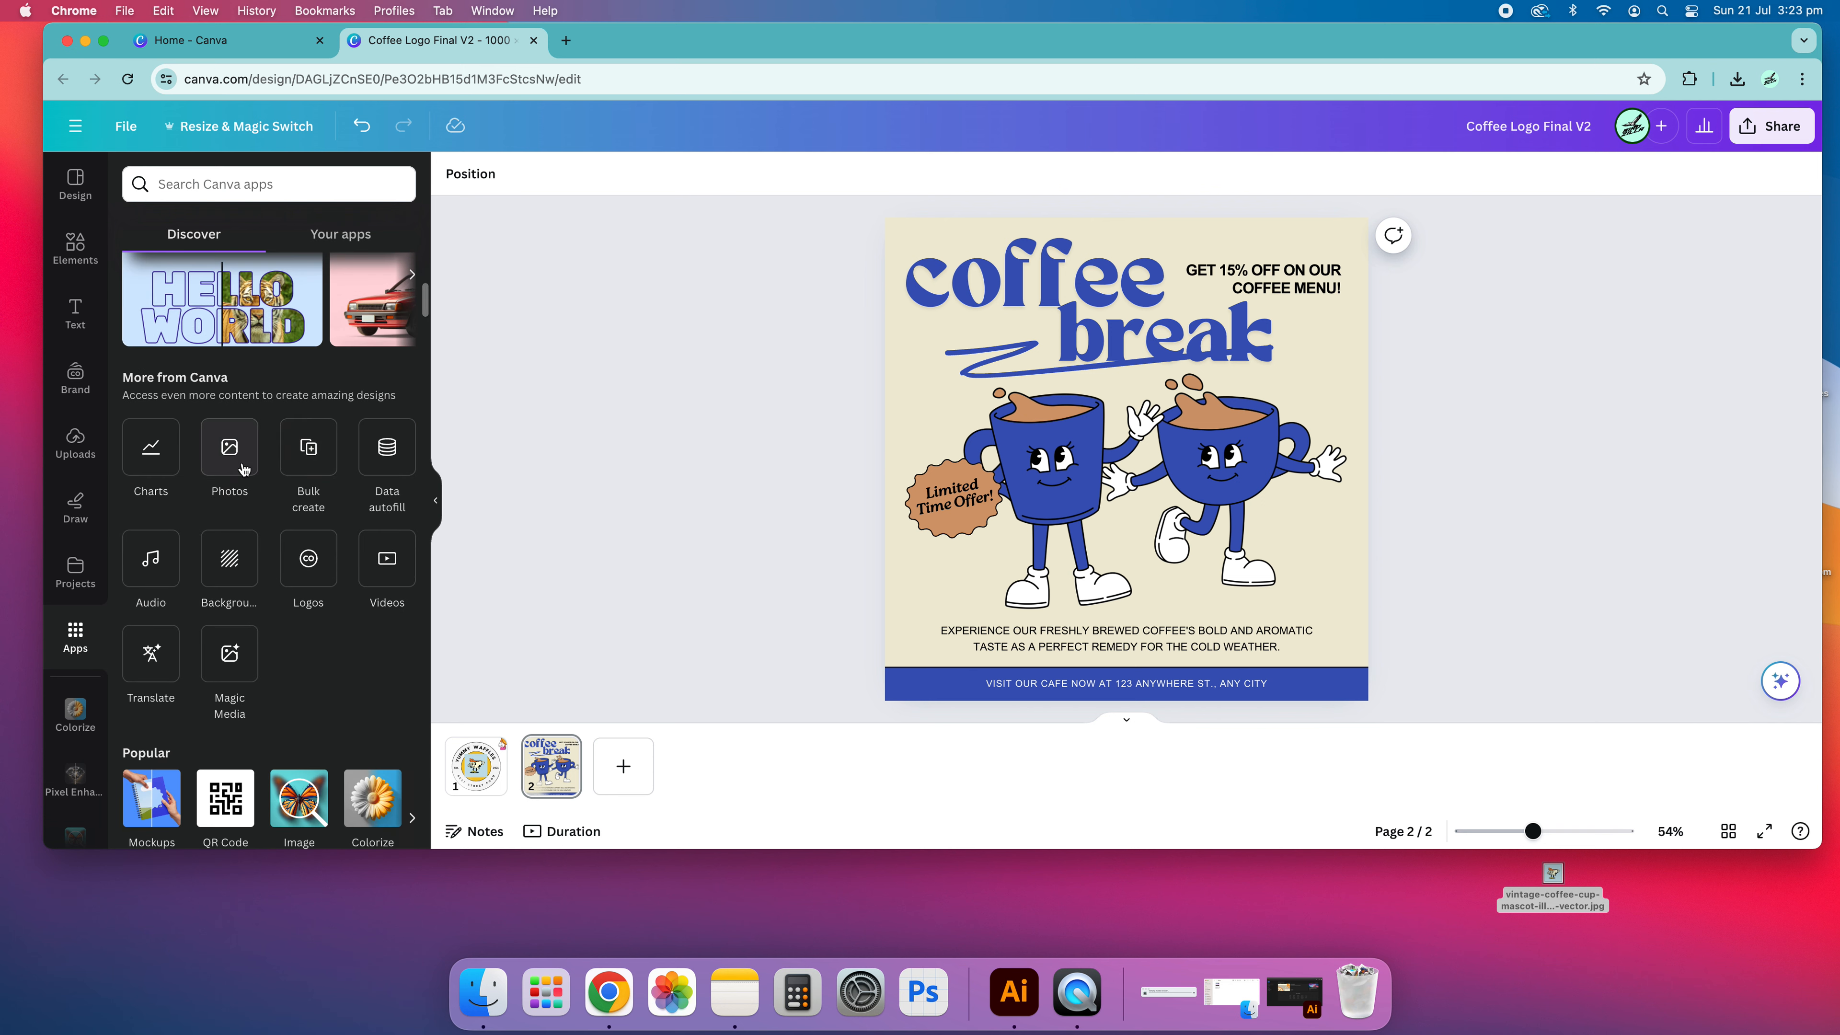
pyautogui.scroll(-1, 284, 462)
pyautogui.scroll(-5, 284, 462)
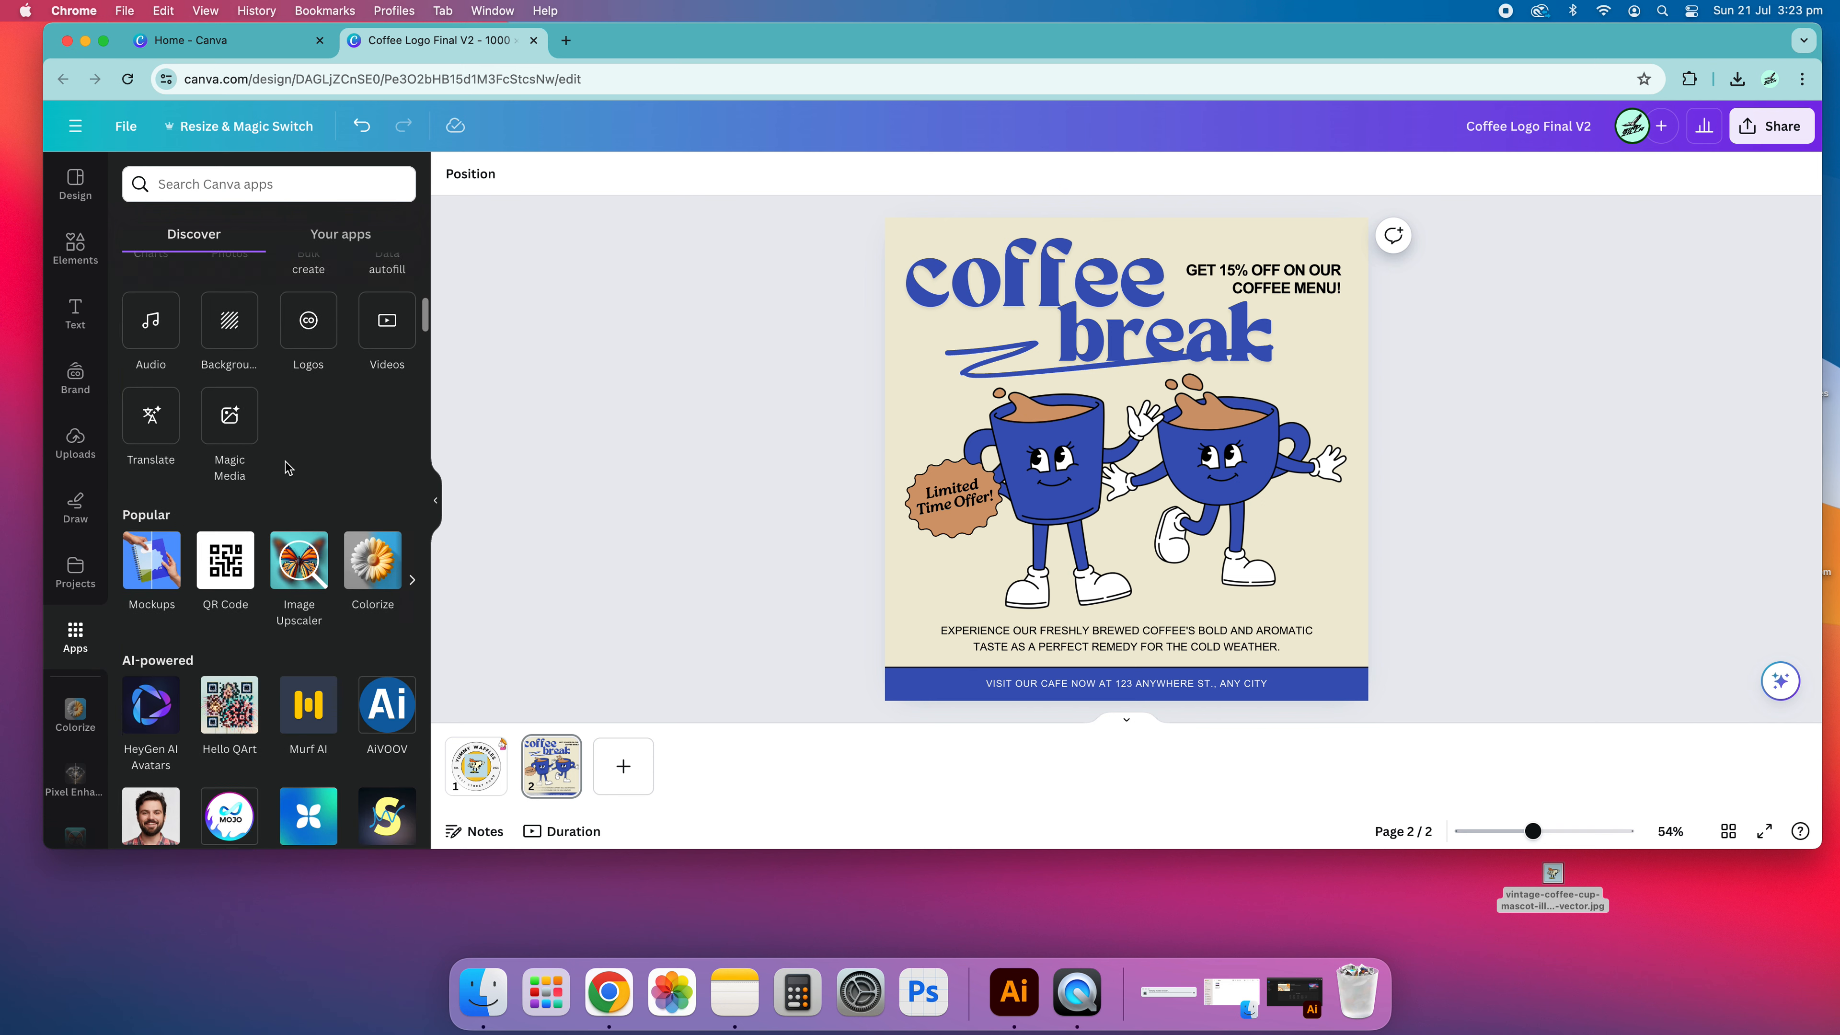
pyautogui.scroll(-5, 283, 614)
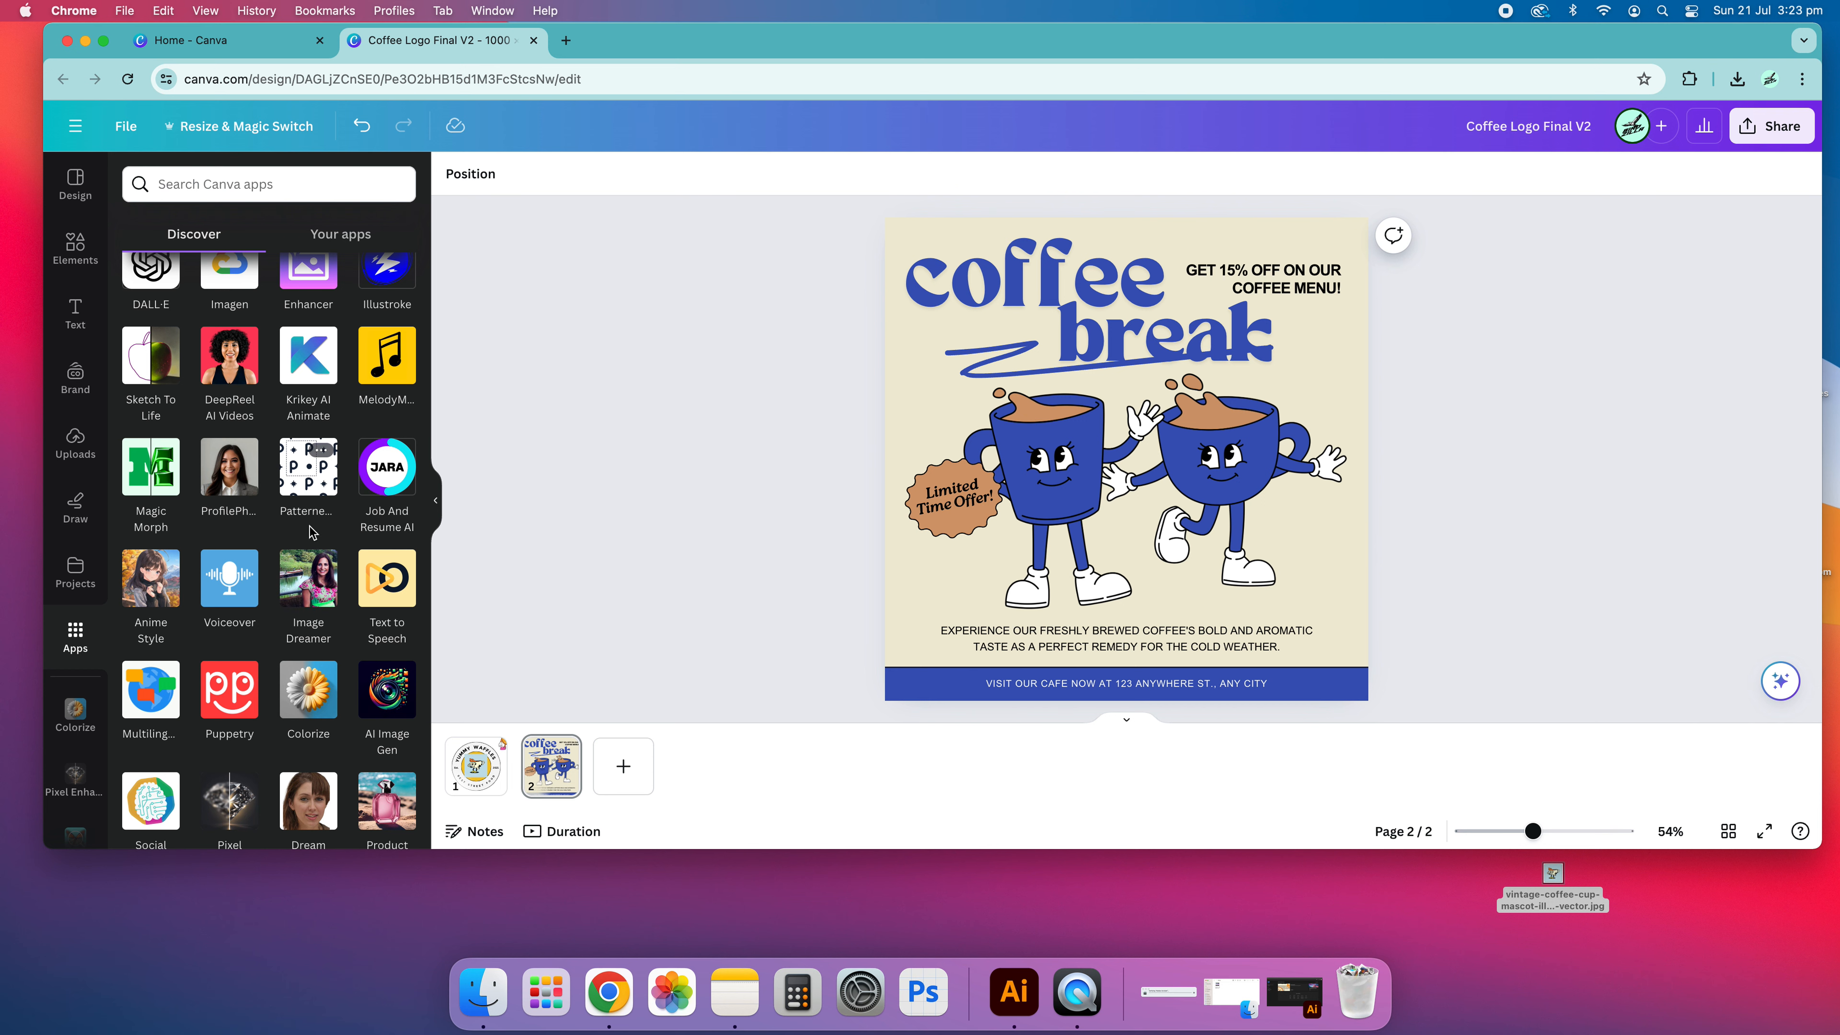
pyautogui.scroll(-4, 337, 696)
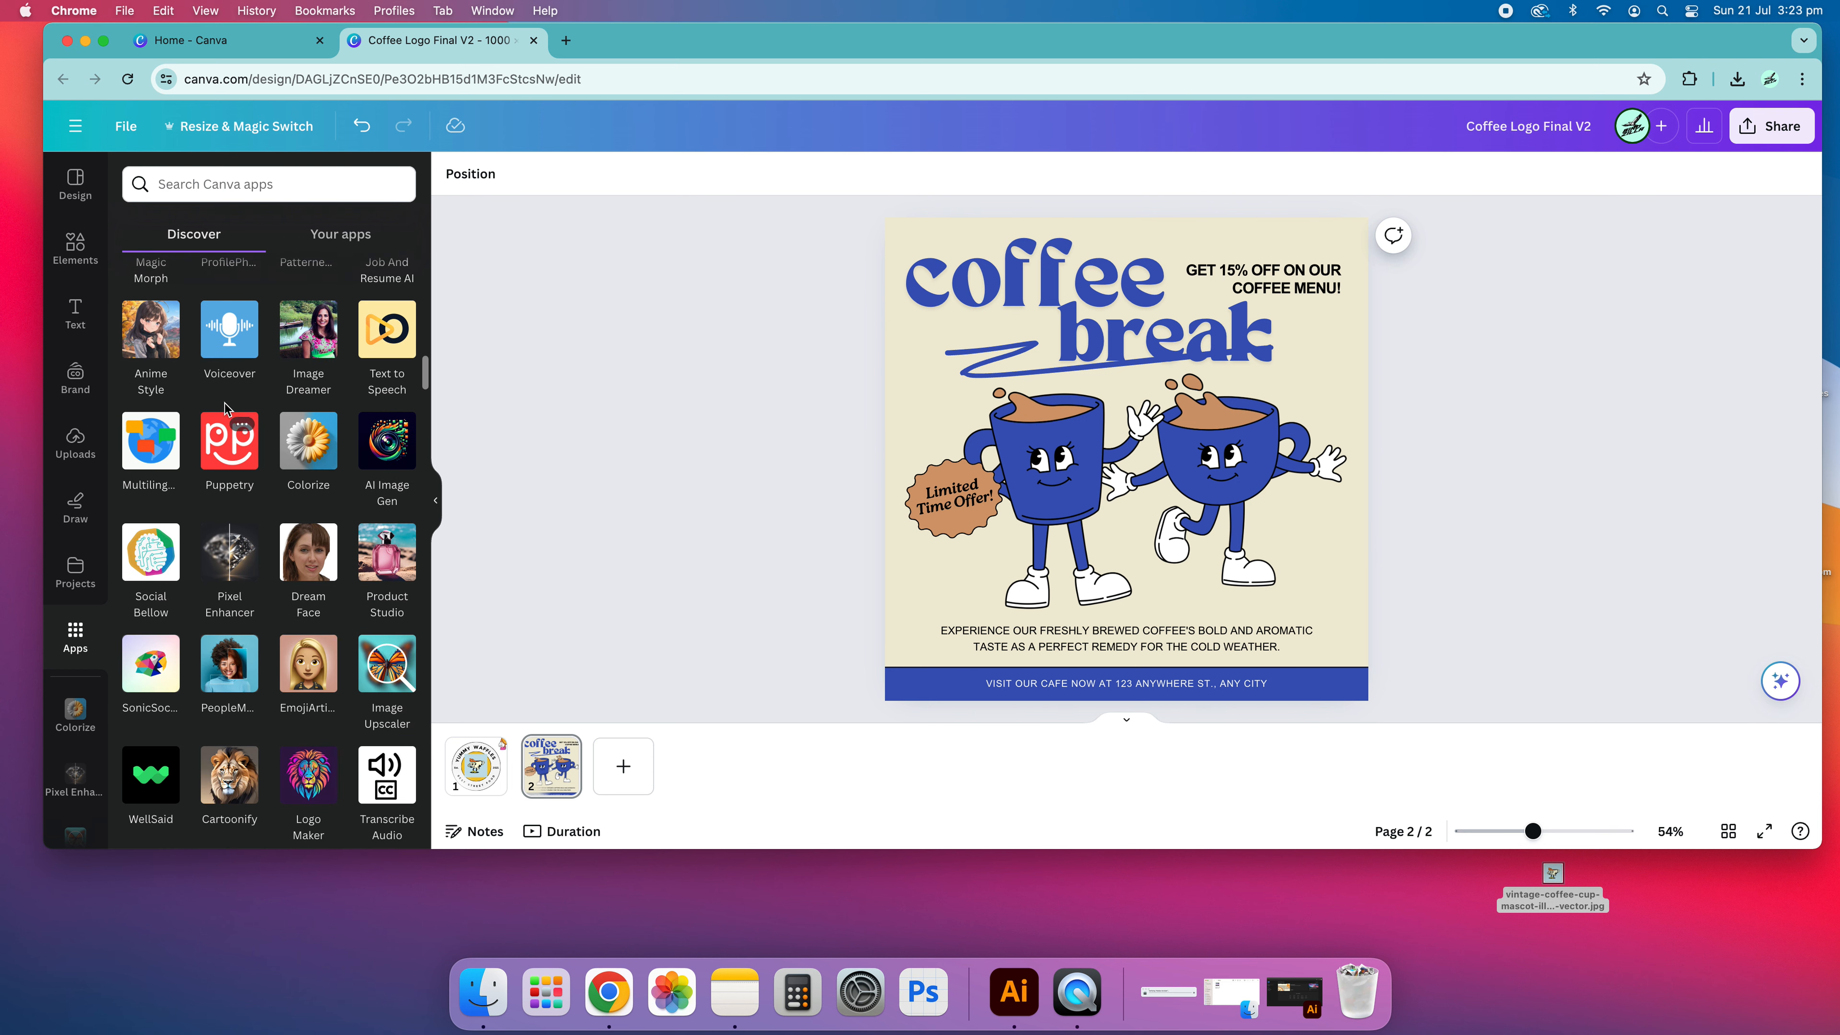
pyautogui.scroll(15, 186, 457)
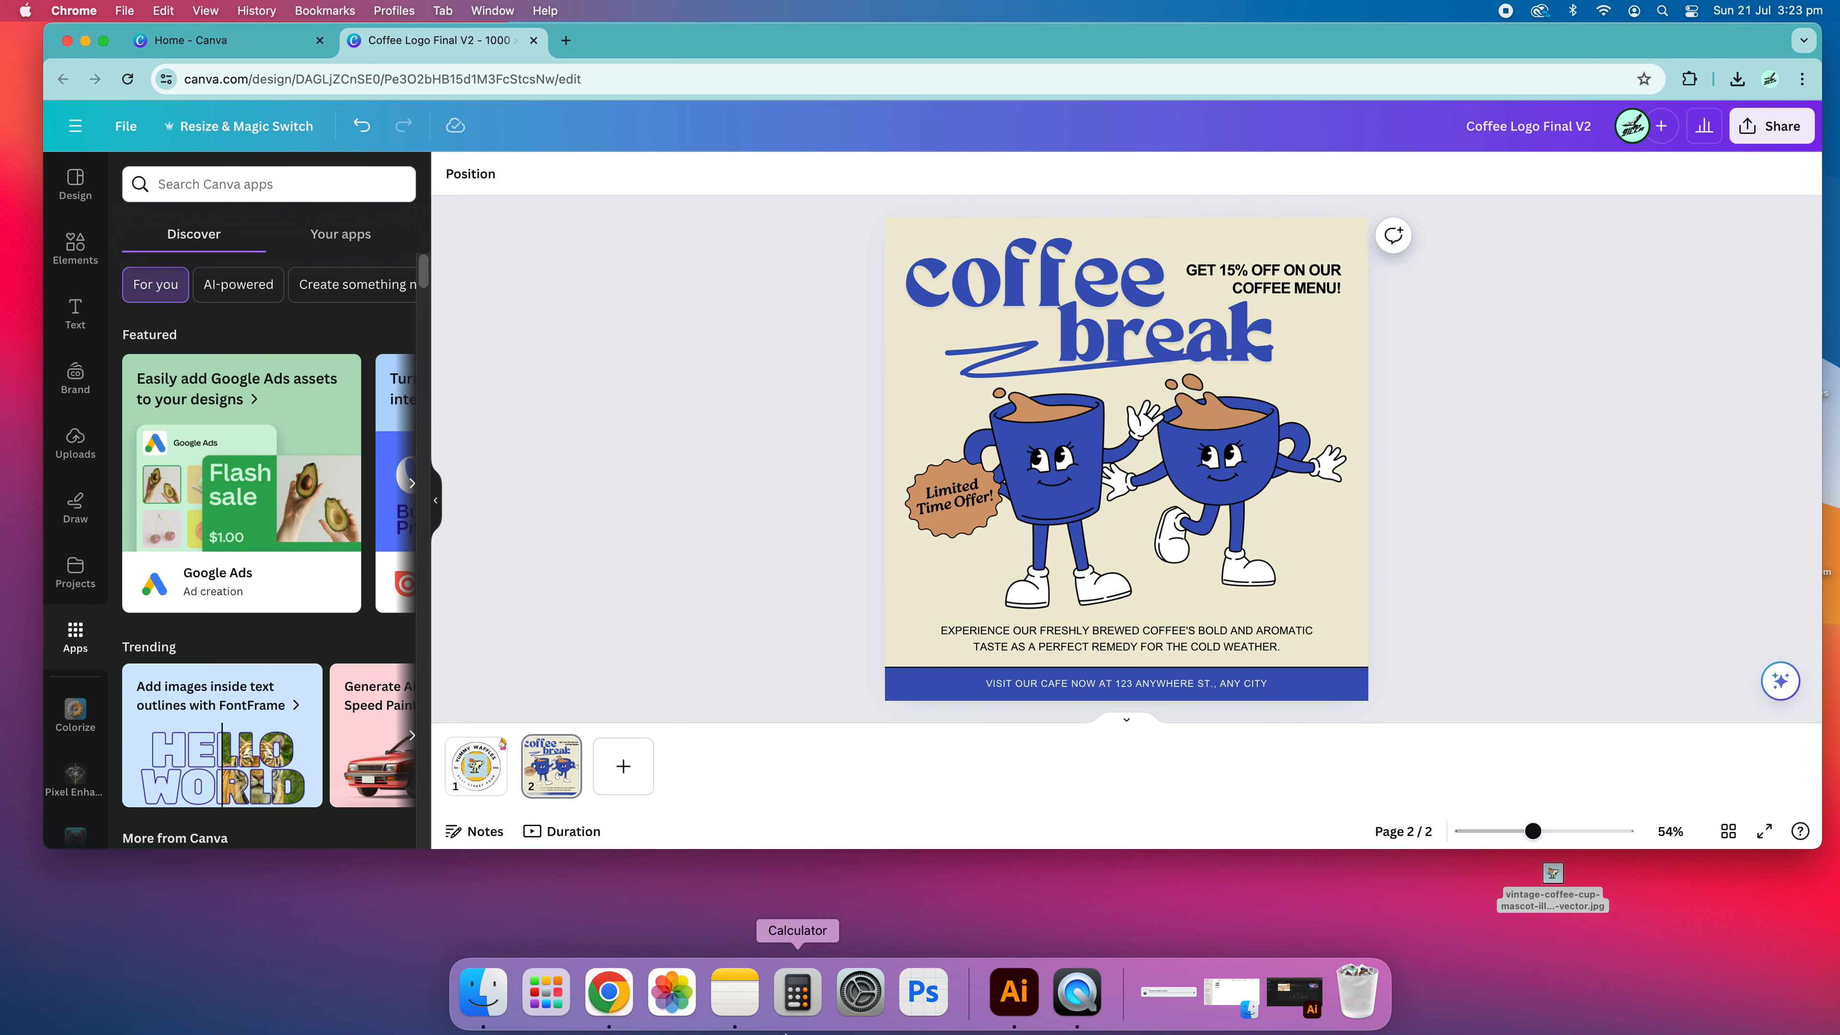
# - Add a third page to the design, show the uploaded images, and clear the new page's beige background
pyautogui.click(623, 766)
pyautogui.moveTo(1565, 58); pyautogui.dragTo(1572, 6)
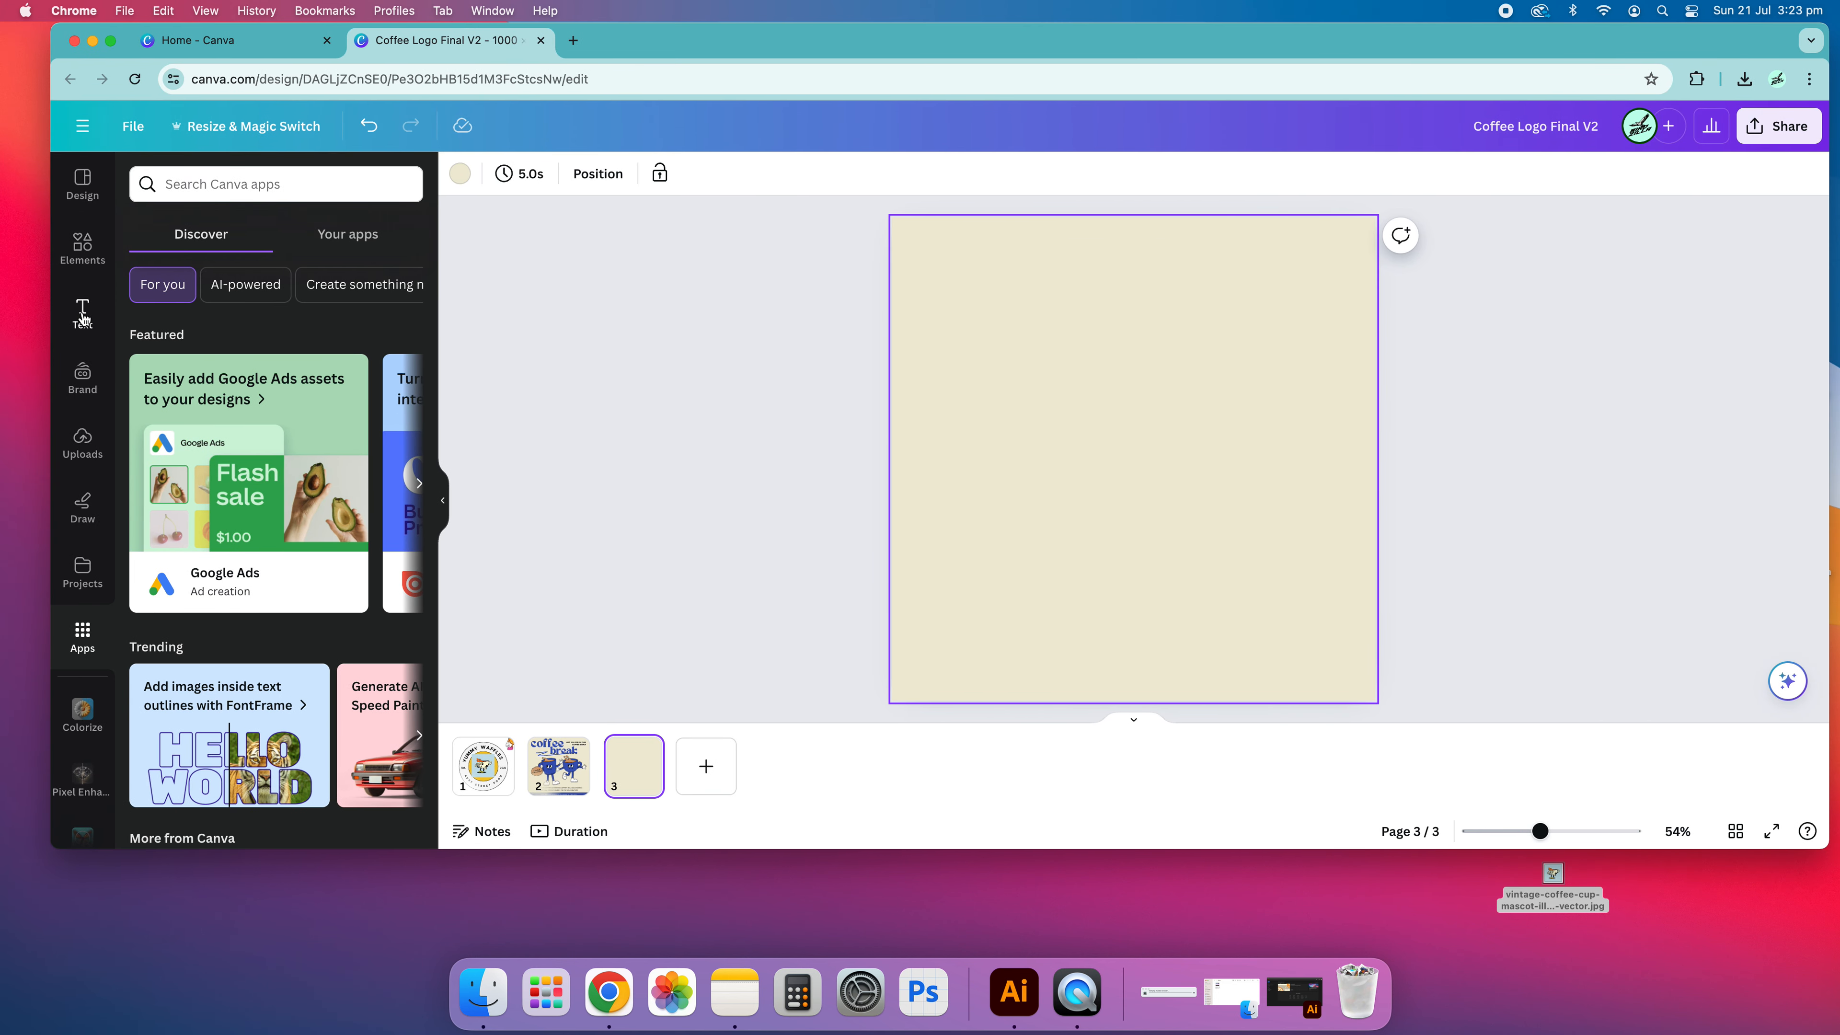
pyautogui.click(505, 774)
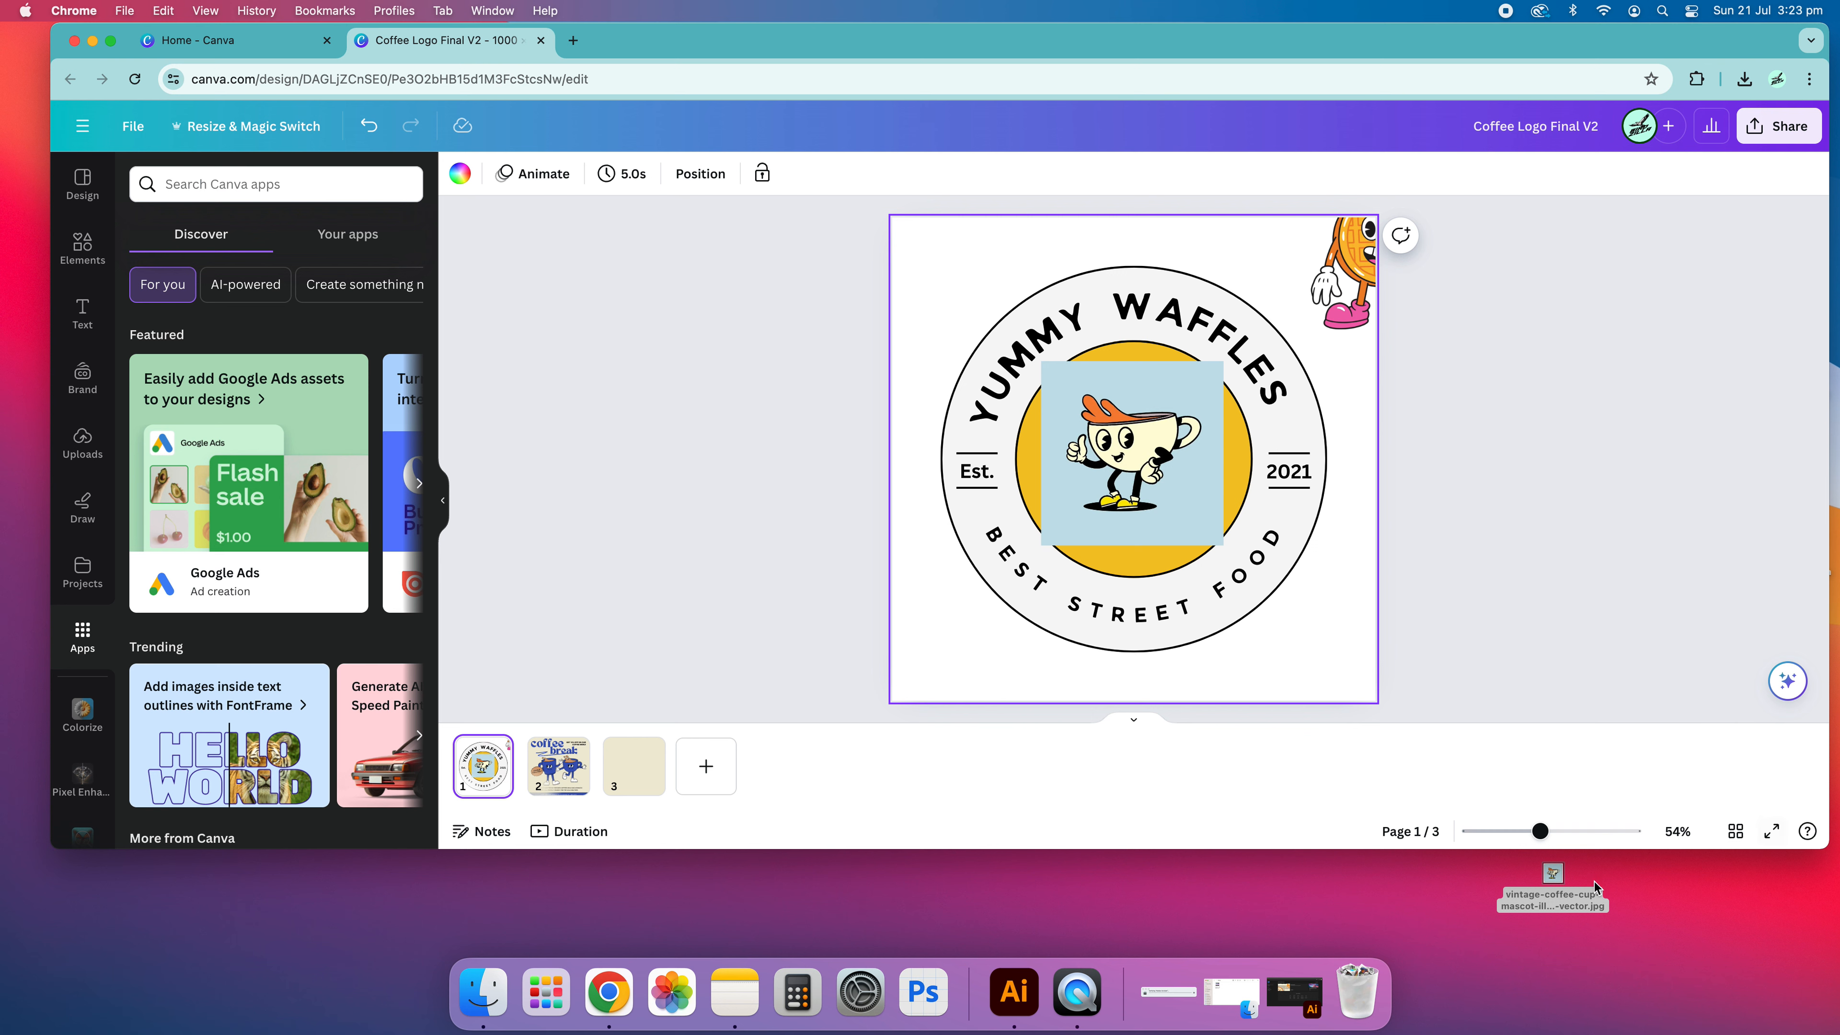
pyautogui.click(1636, 987)
pyautogui.click(617, 776)
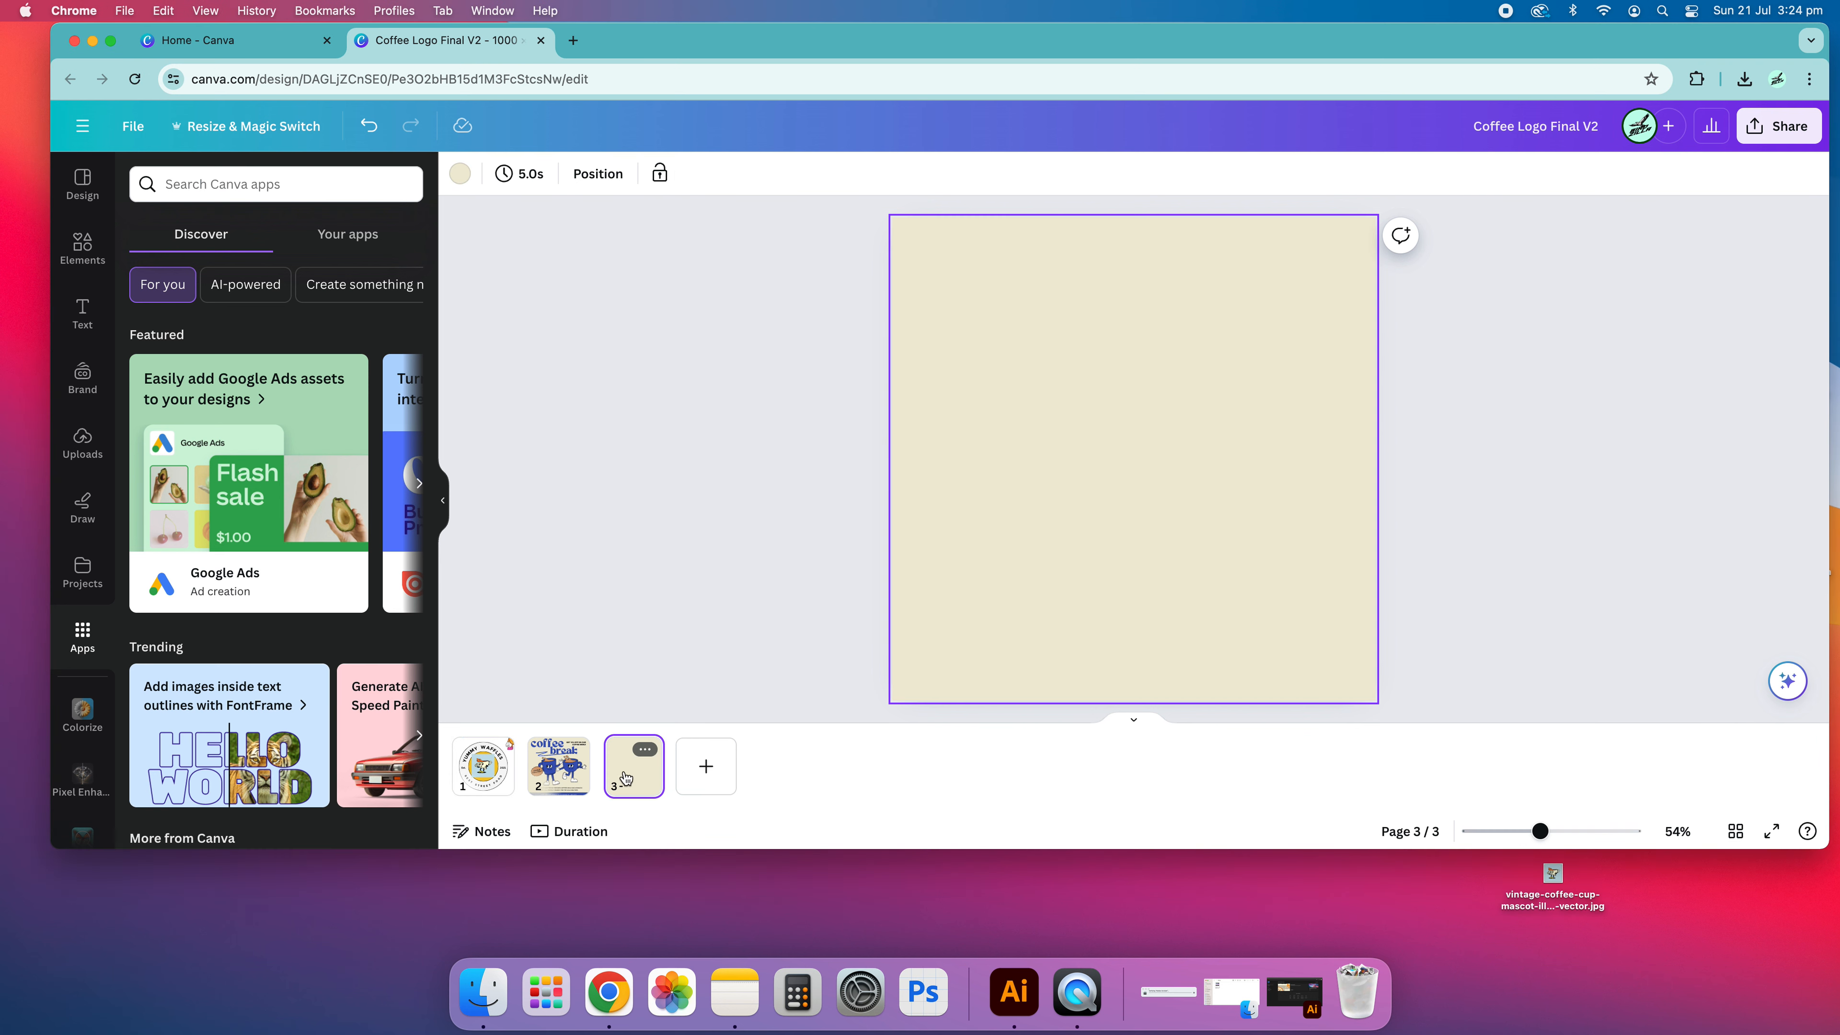
pyautogui.click(83, 442)
pyautogui.press('BackSpace')
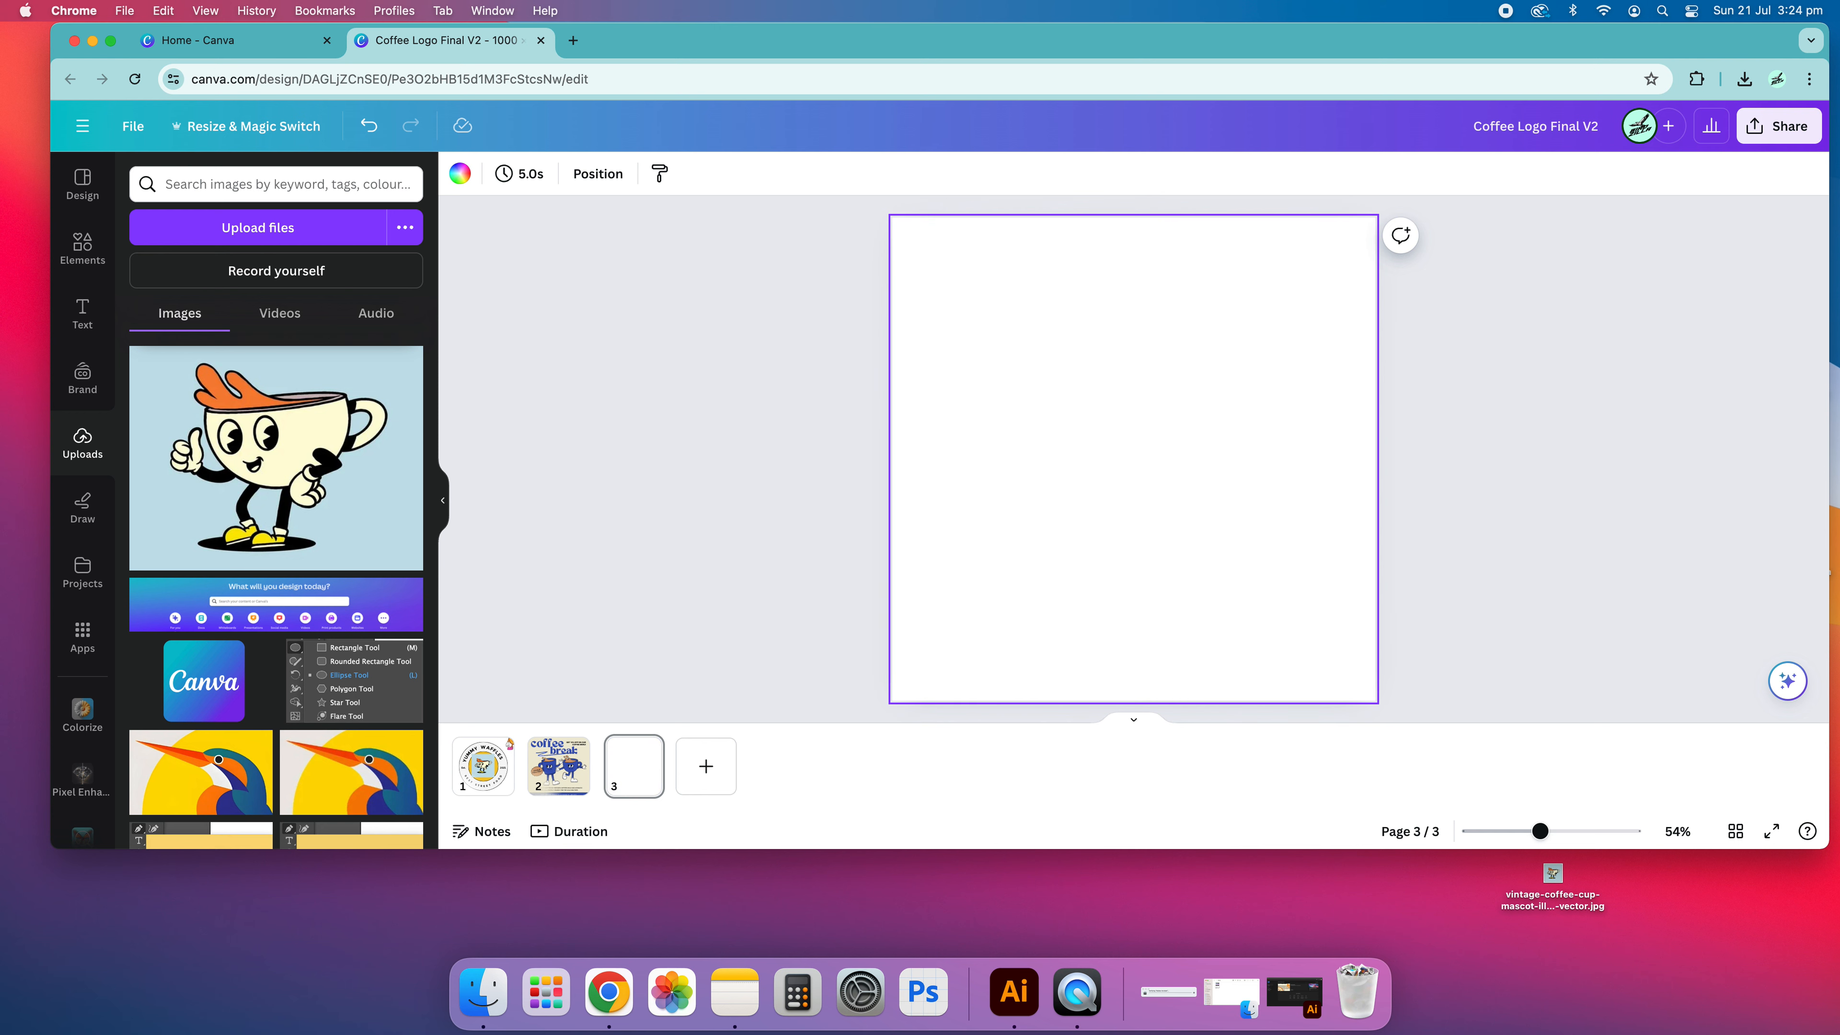
# - Place the uploaded kingfisher image on page 3 and enlarge it so it extends past both sides of the page
pyautogui.scroll(-5, 290, 524)
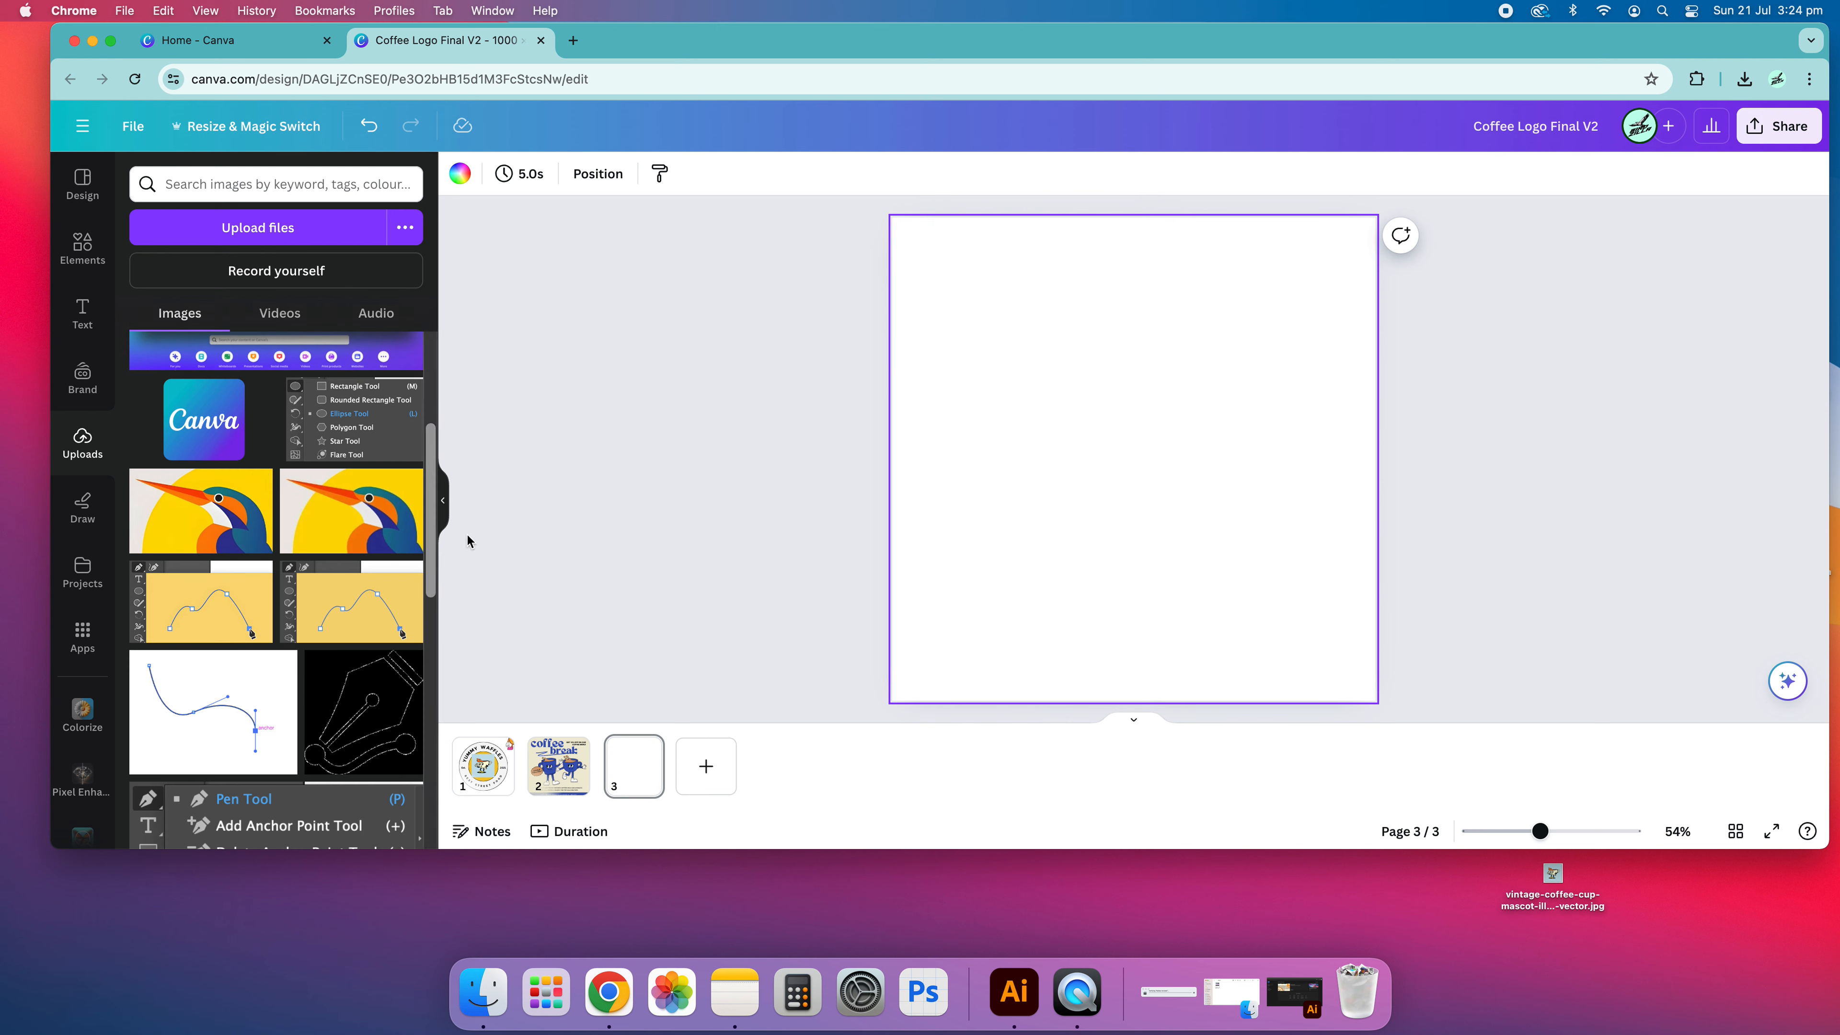
pyautogui.click(291, 523)
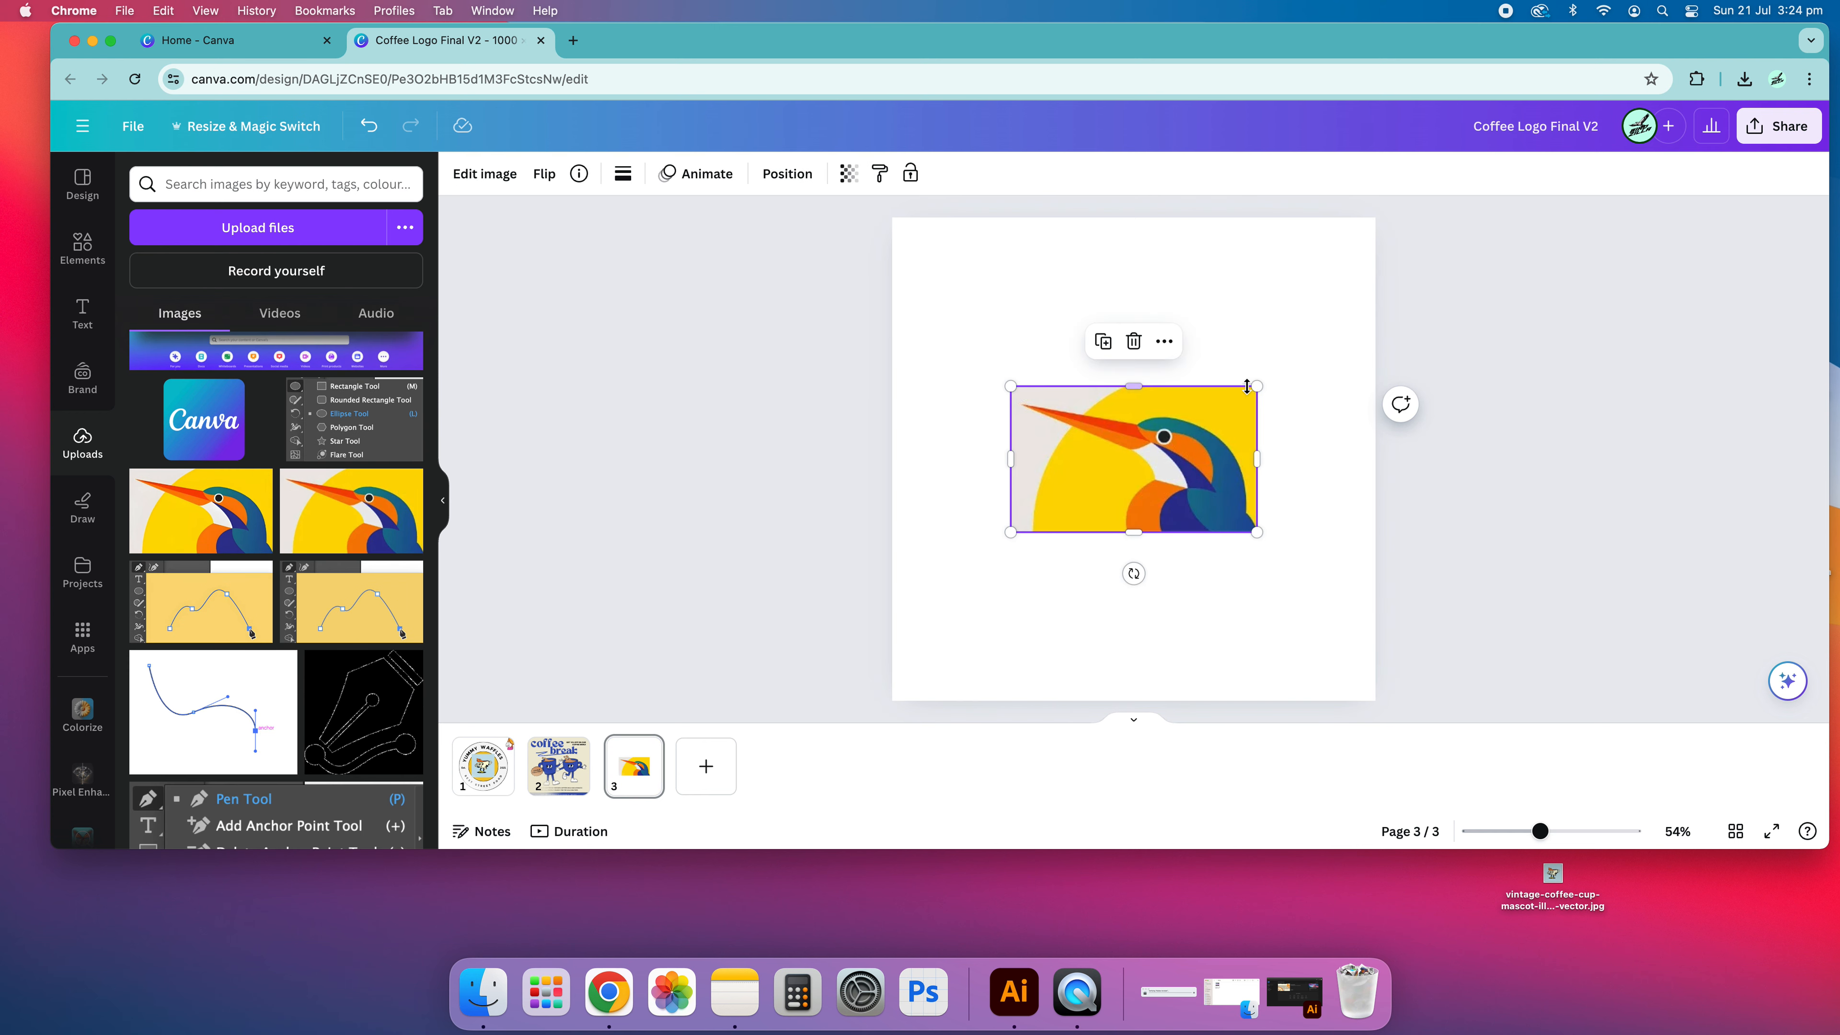
pyautogui.moveTo(1247, 387); pyautogui.dragTo(980, 501)
pyautogui.click(1580, 511)
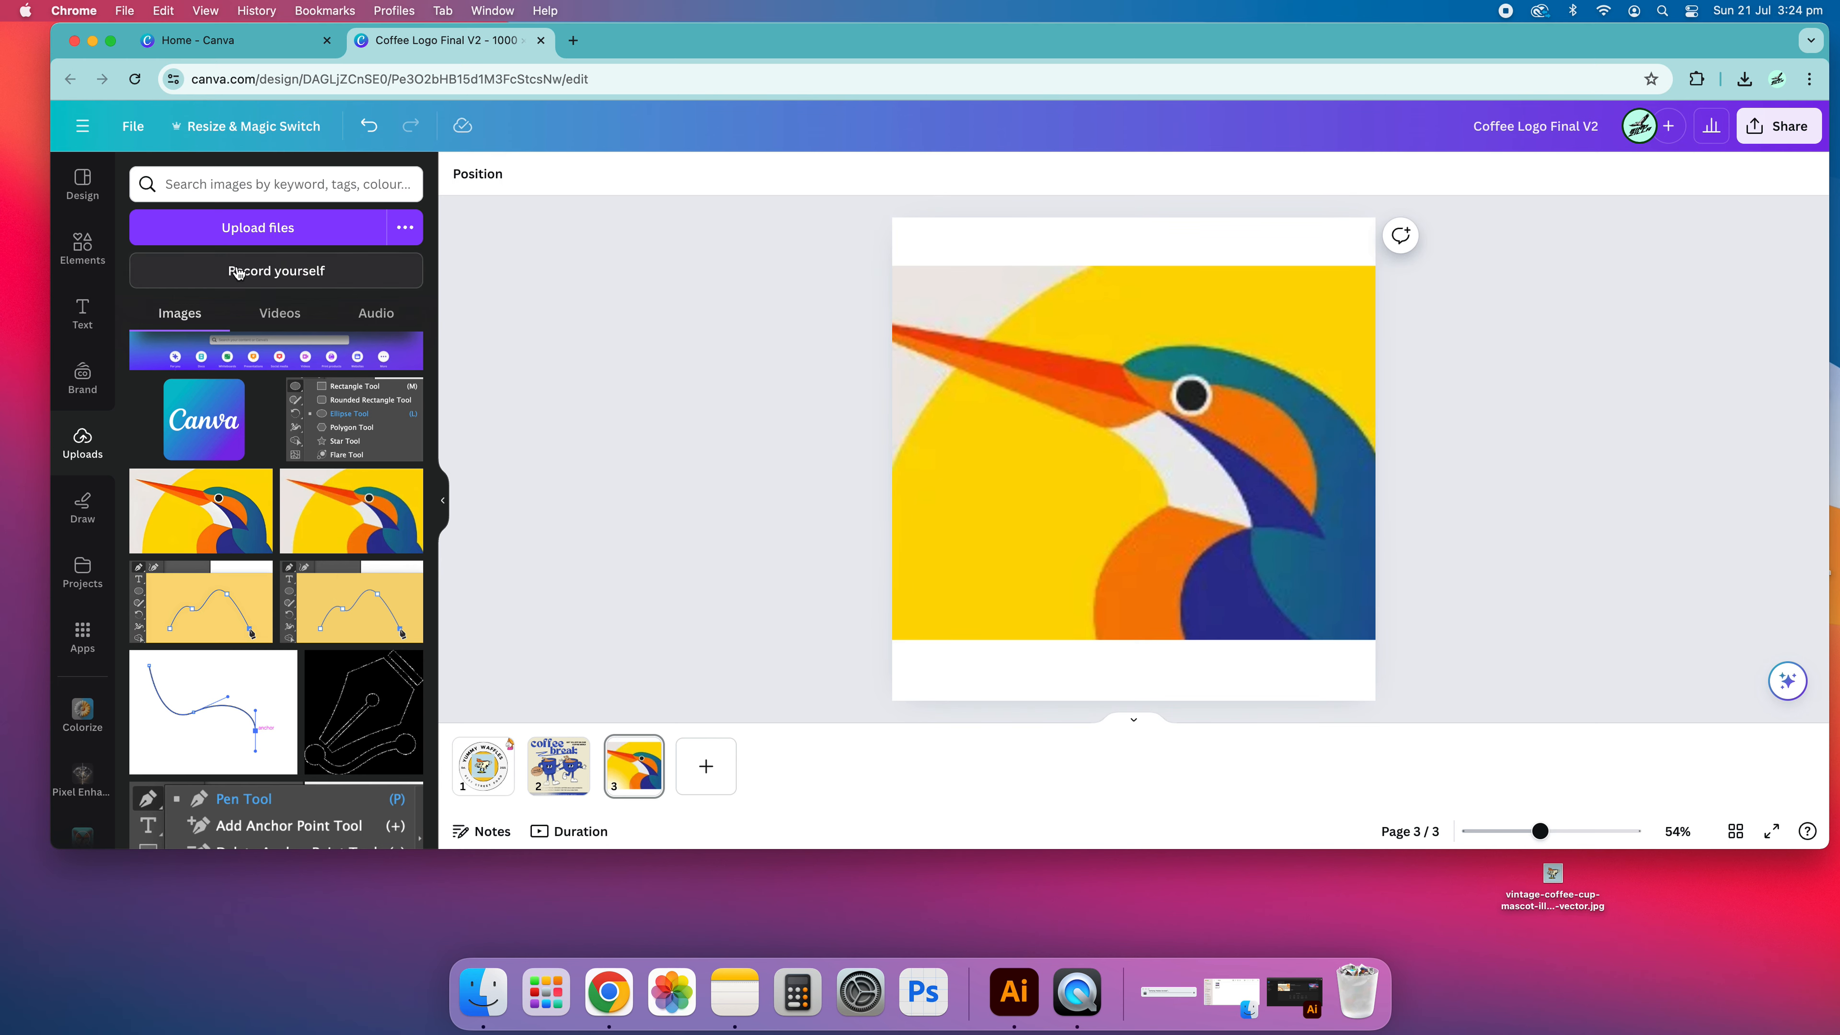
# - Enhance the kingfisher image with the Pixel Enhancer app and replace the original on the page with the enhanced version
pyautogui.click(82, 637)
pyautogui.click(82, 780)
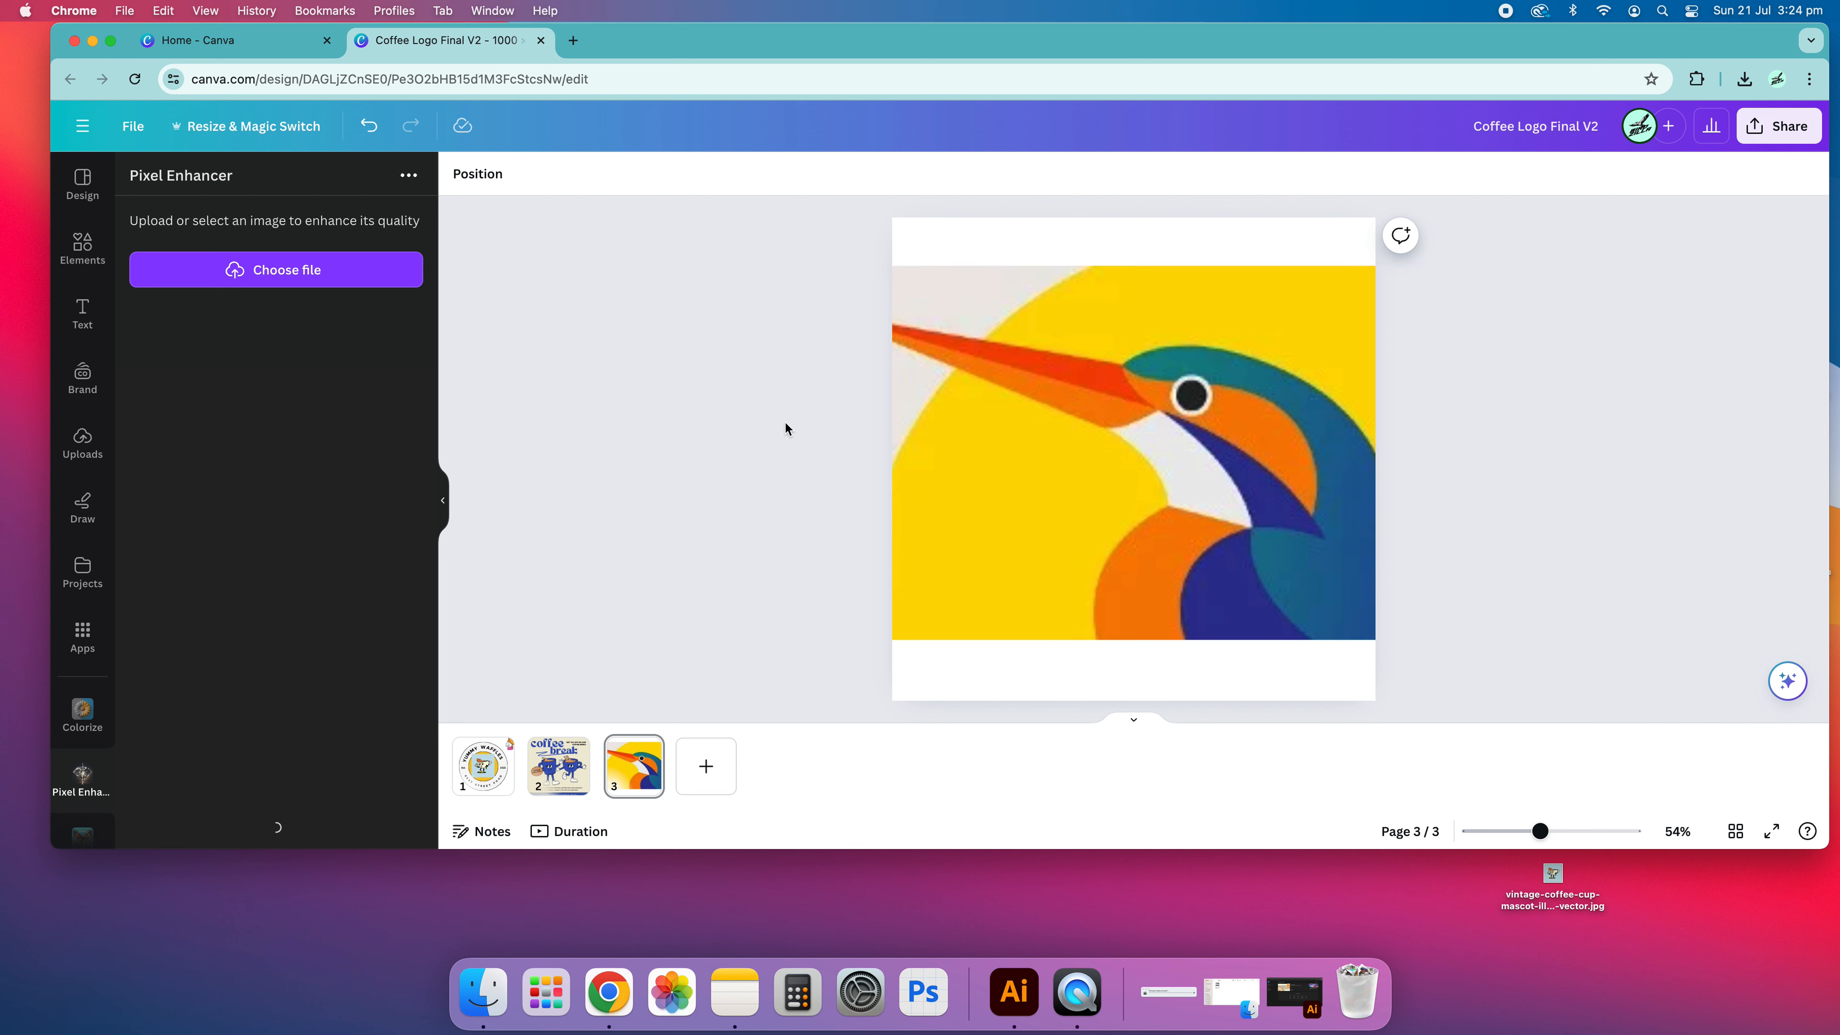
pyautogui.click(1093, 434)
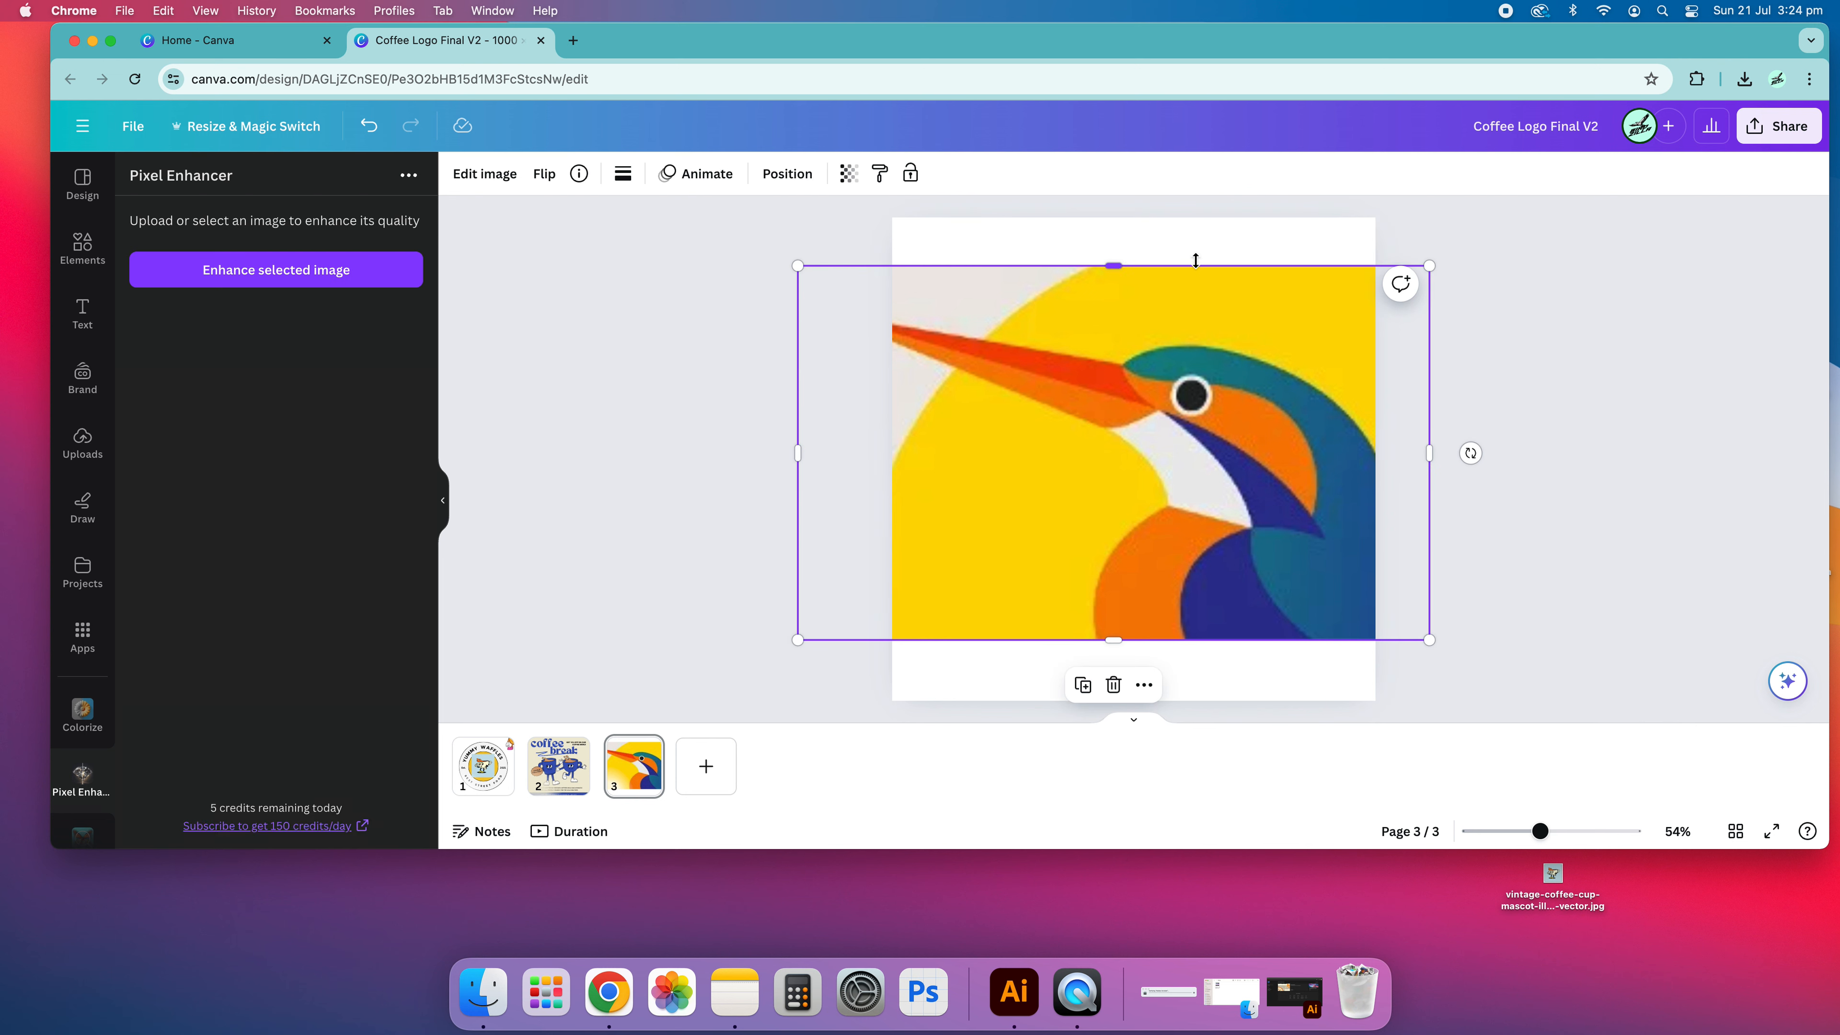
pyautogui.click(1182, 240)
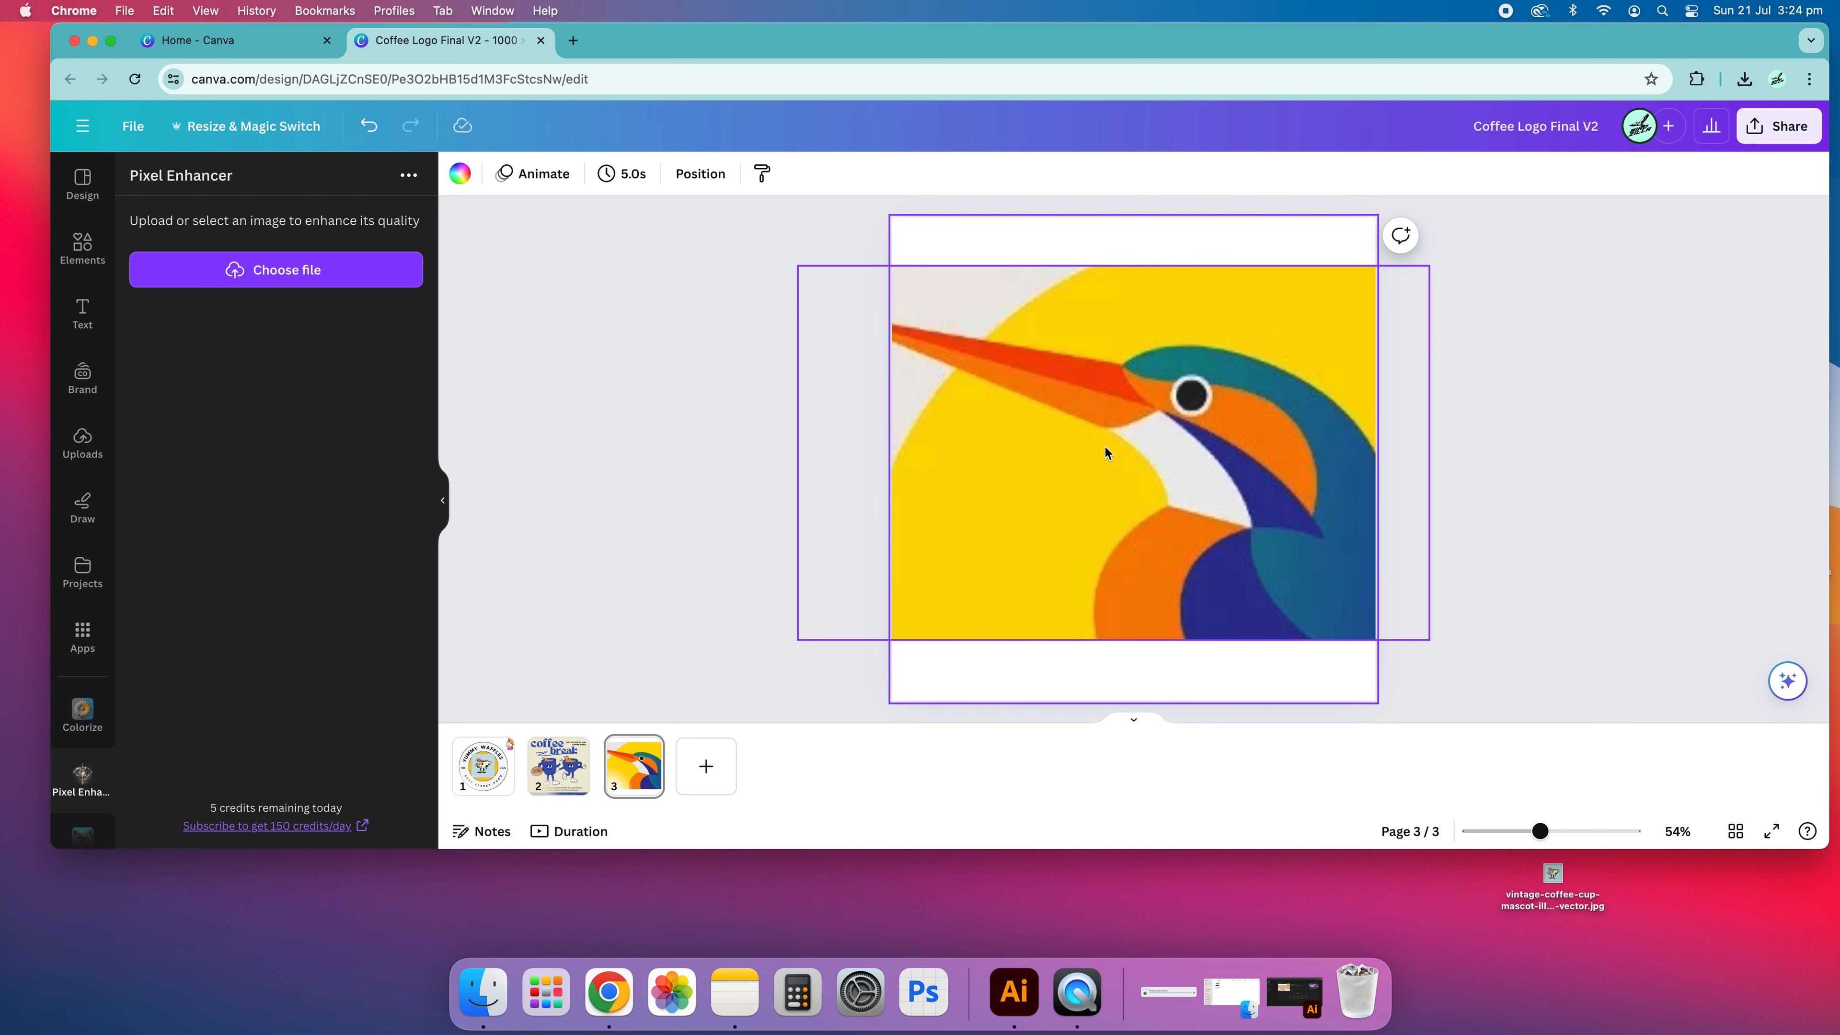
pyautogui.click(952, 326)
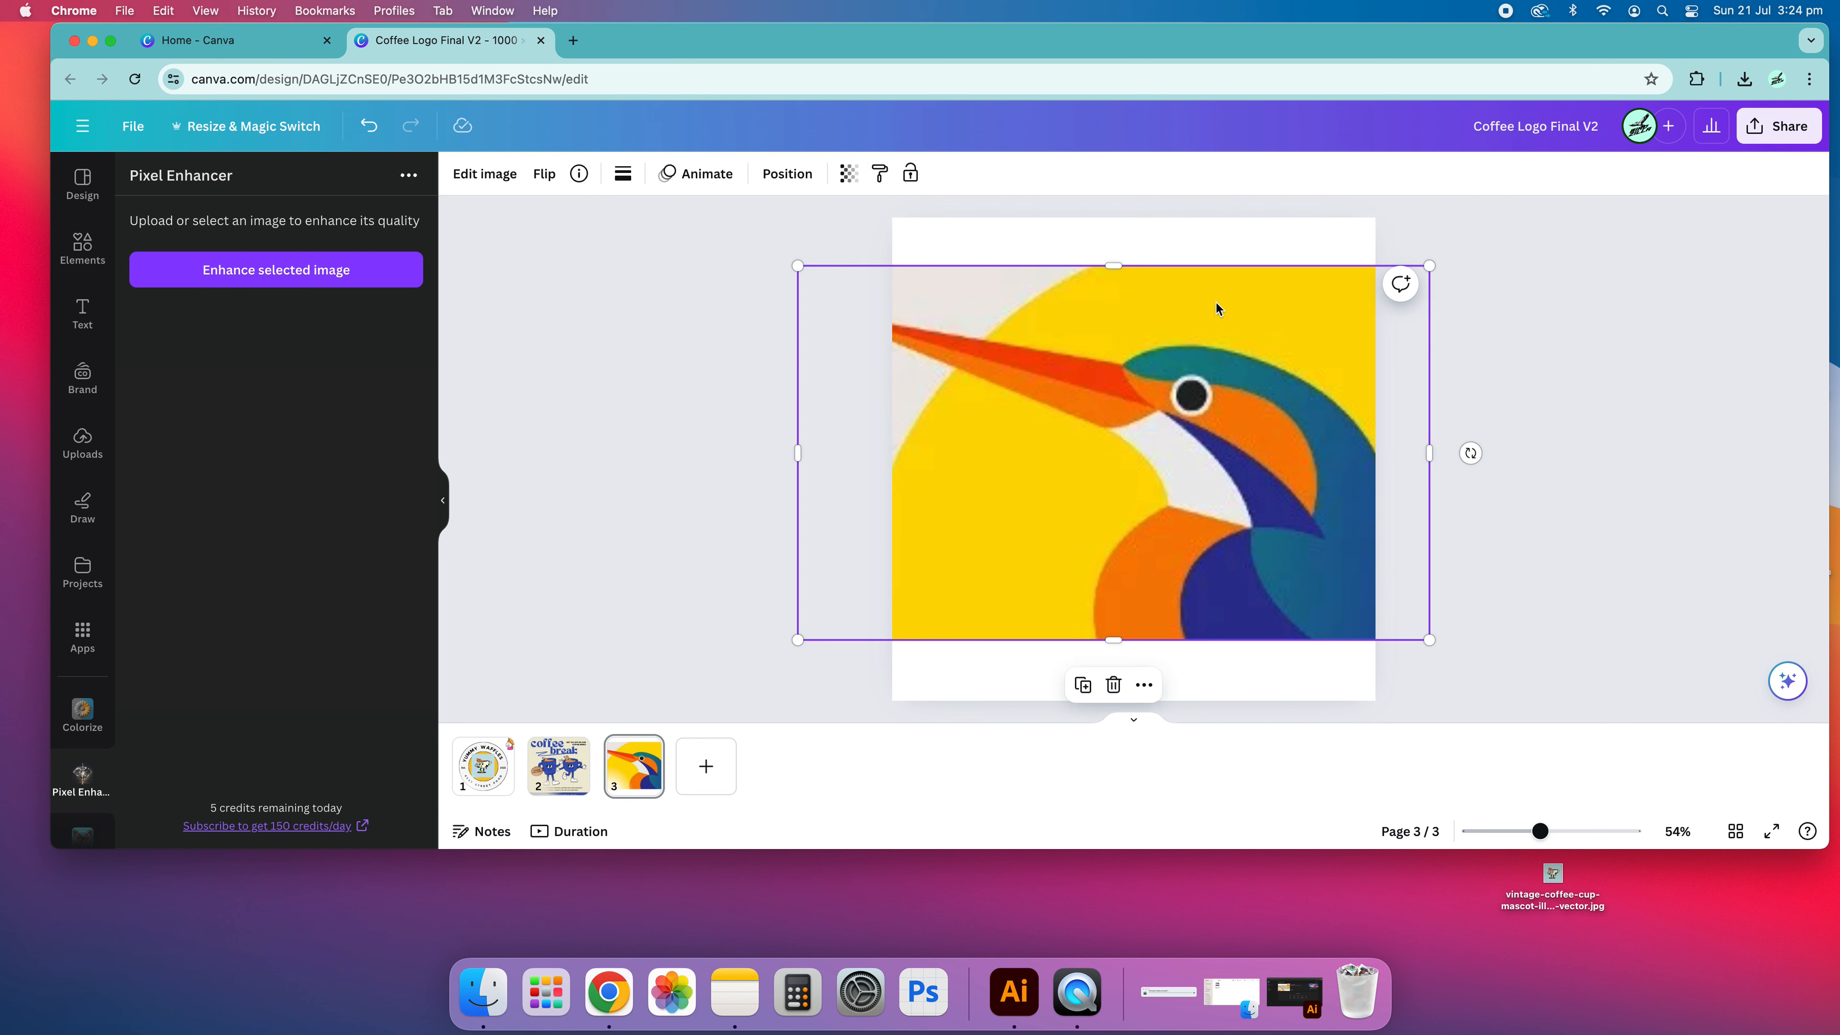
pyautogui.click(302, 275)
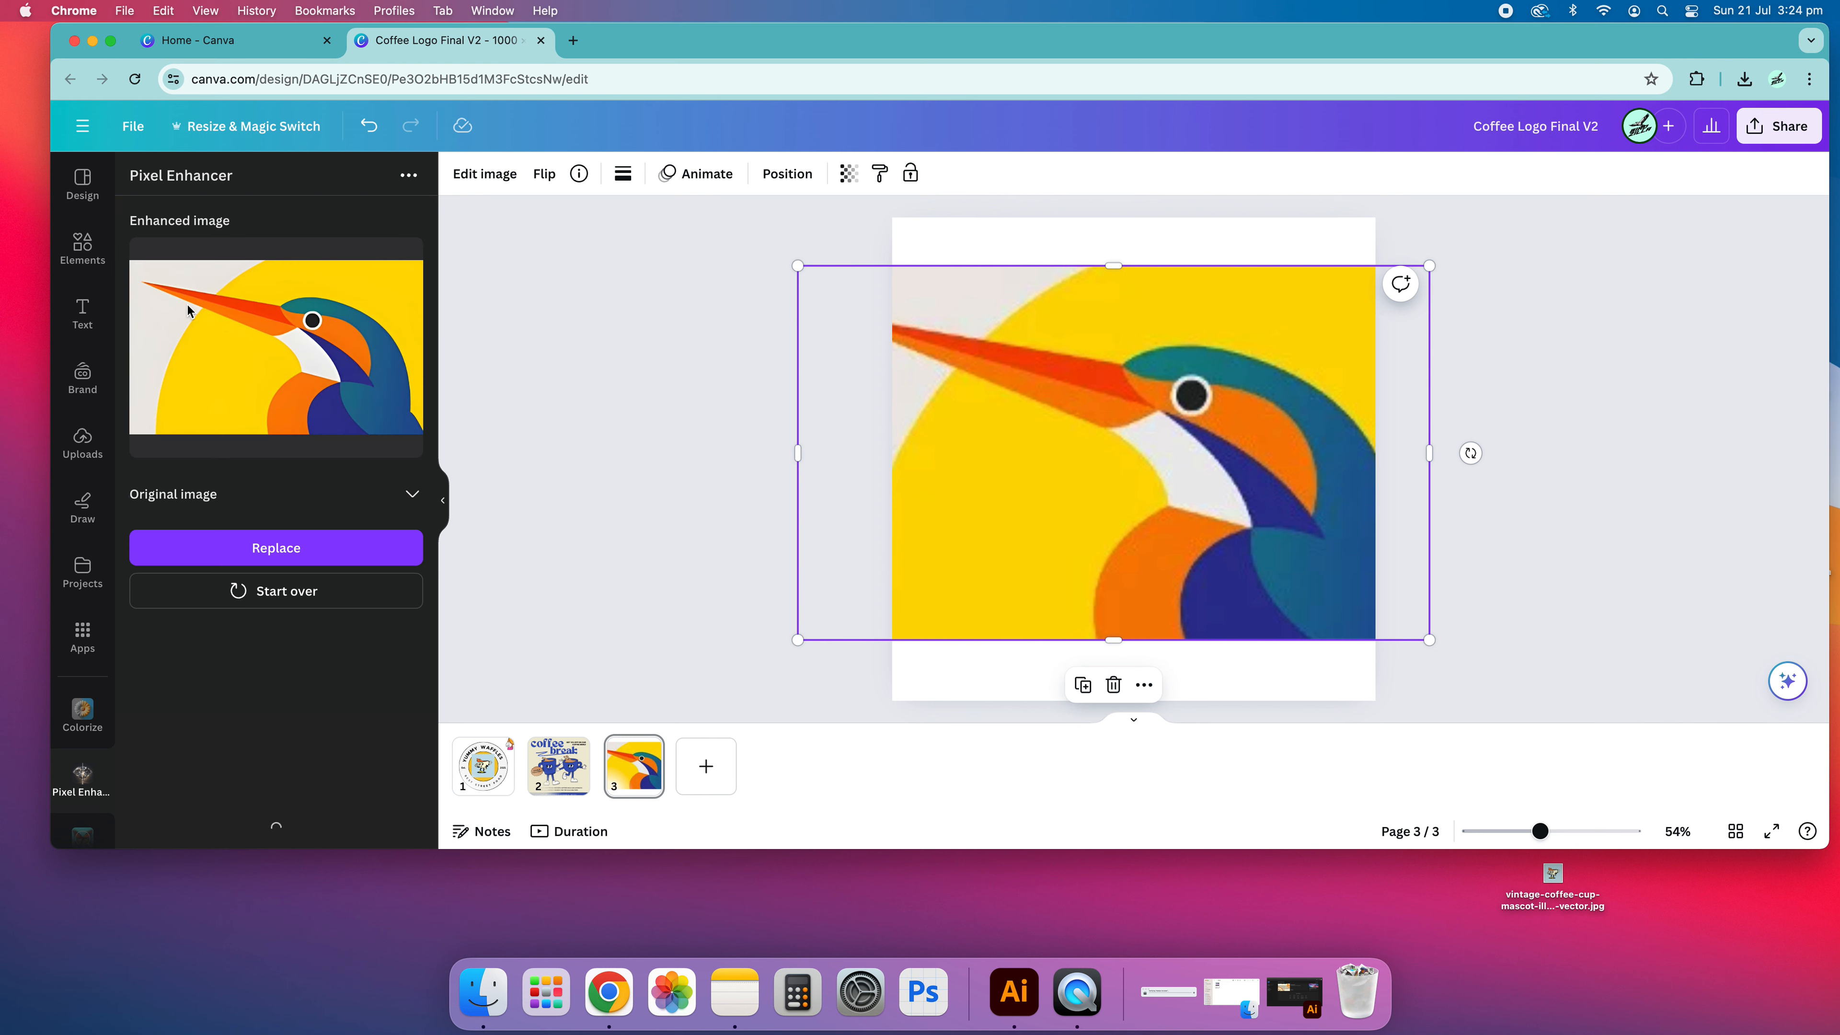
pyautogui.click(279, 556)
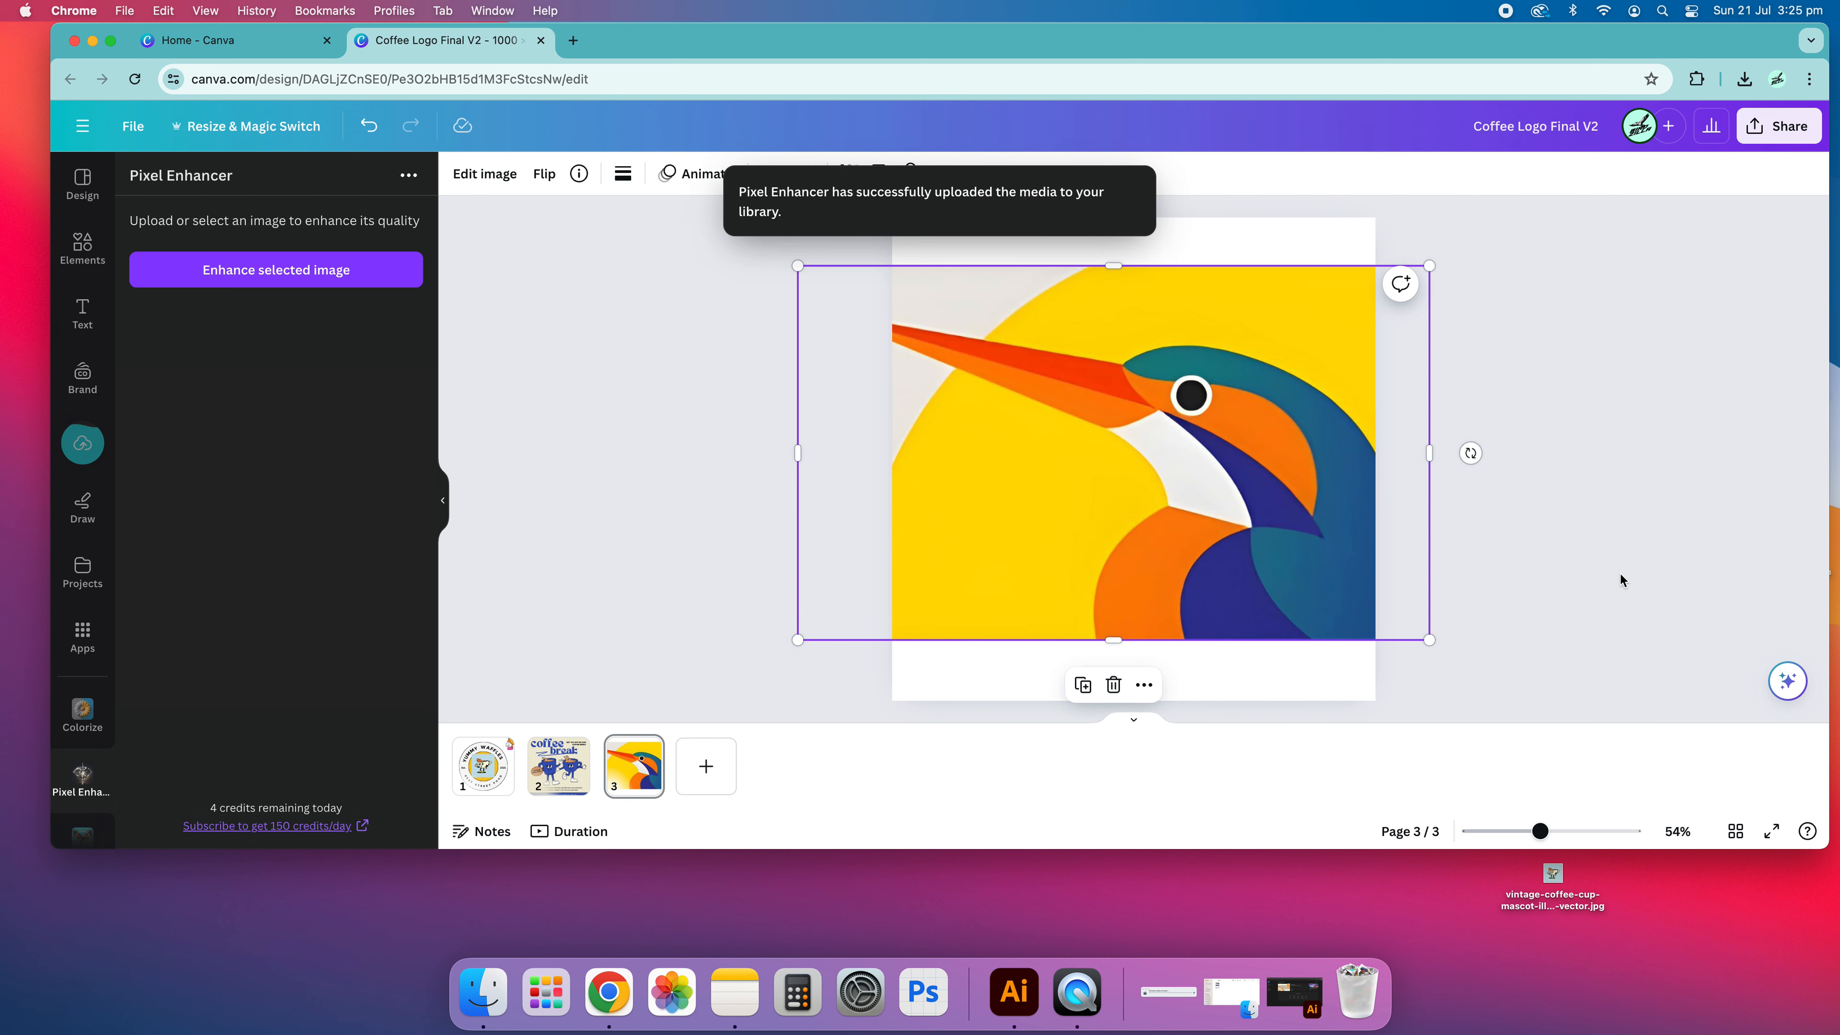
# - Examine the sharpness of the enhanced kingfisher image and collapse the app's side panel for an unobstructed view
pyautogui.click(1551, 577)
pyautogui.click(1184, 487)
pyautogui.click(1510, 493)
pyautogui.click(999, 373)
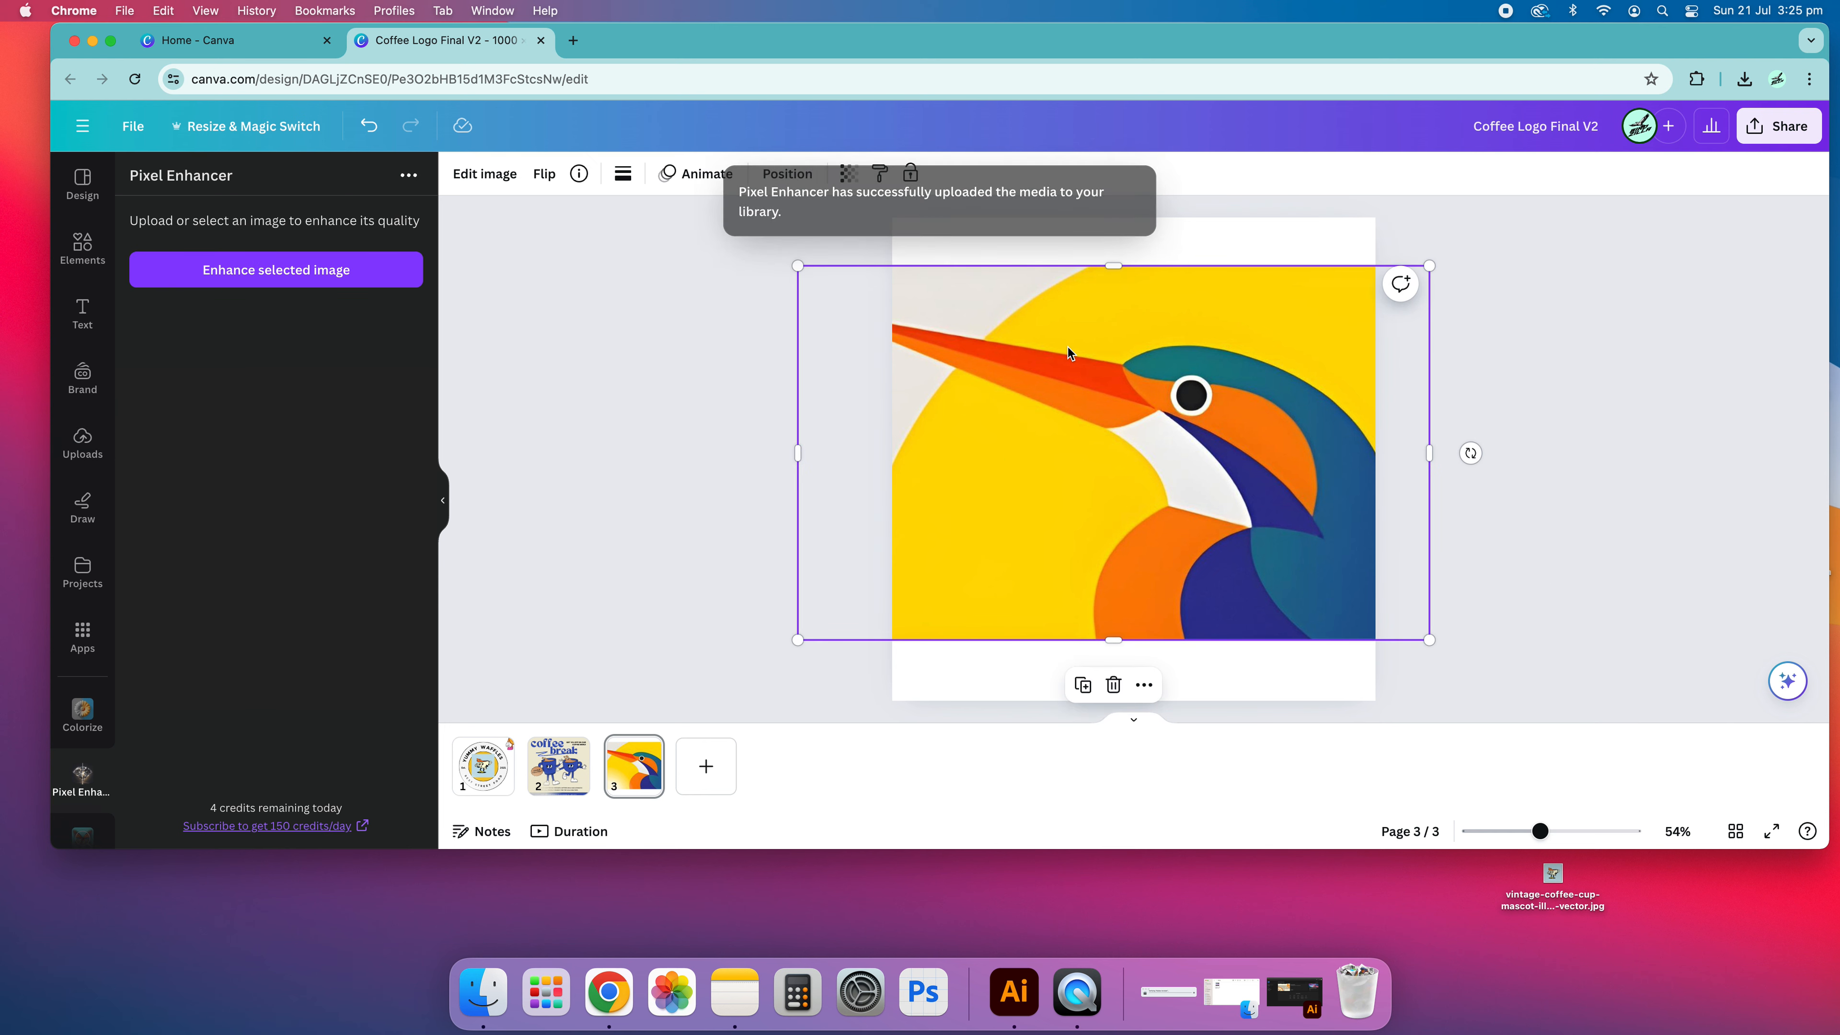
pyautogui.click(1169, 247)
pyautogui.click(1041, 275)
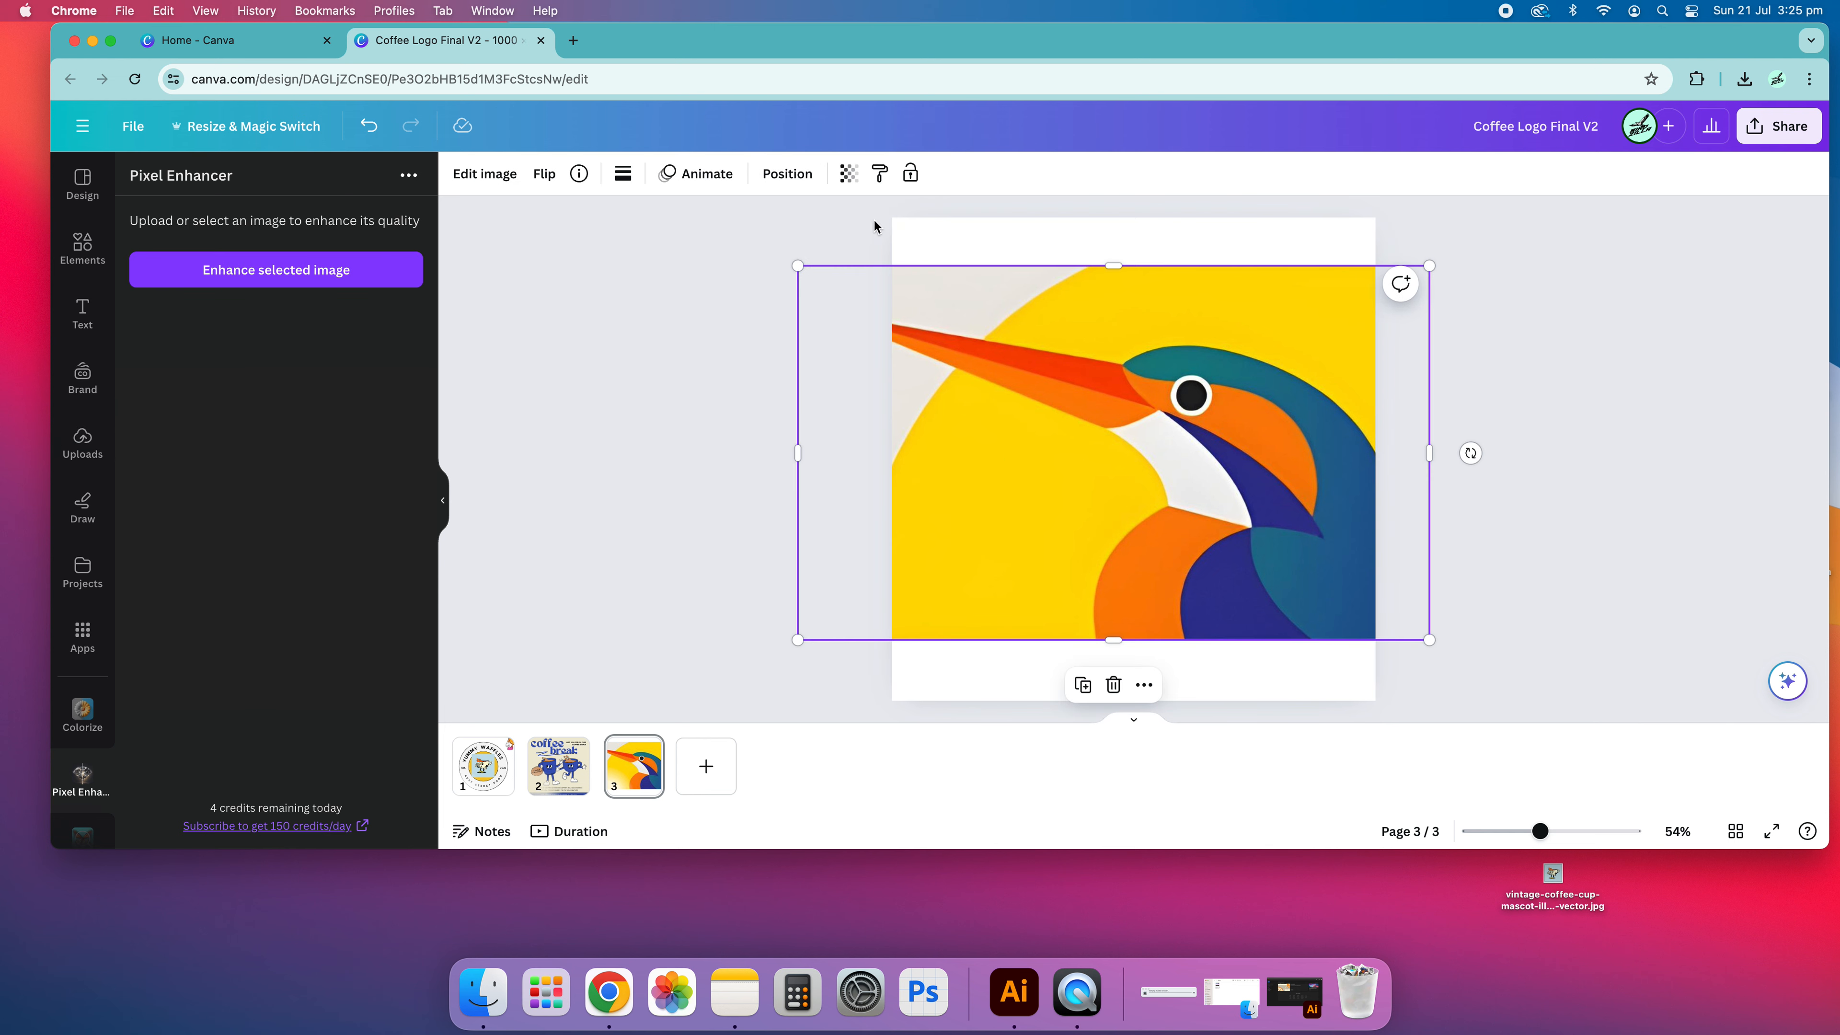
pyautogui.click(1062, 237)
pyautogui.click(441, 512)
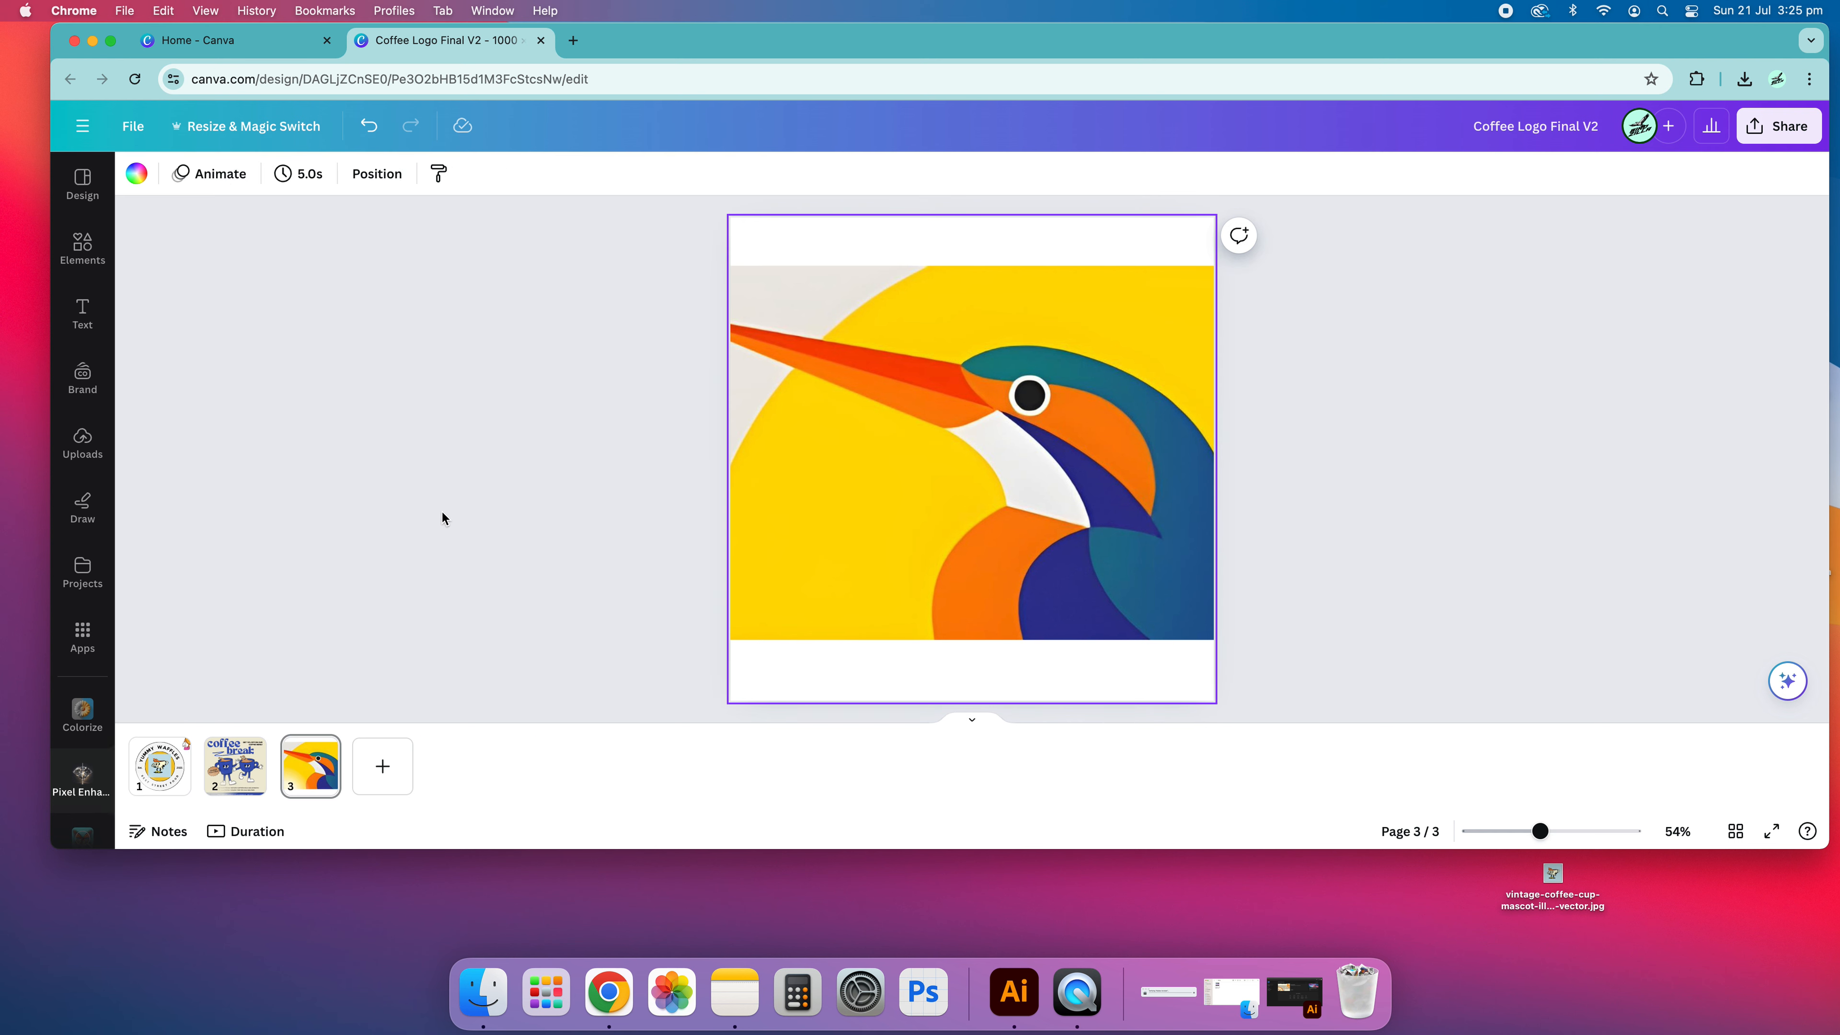
pyautogui.click(535, 283)
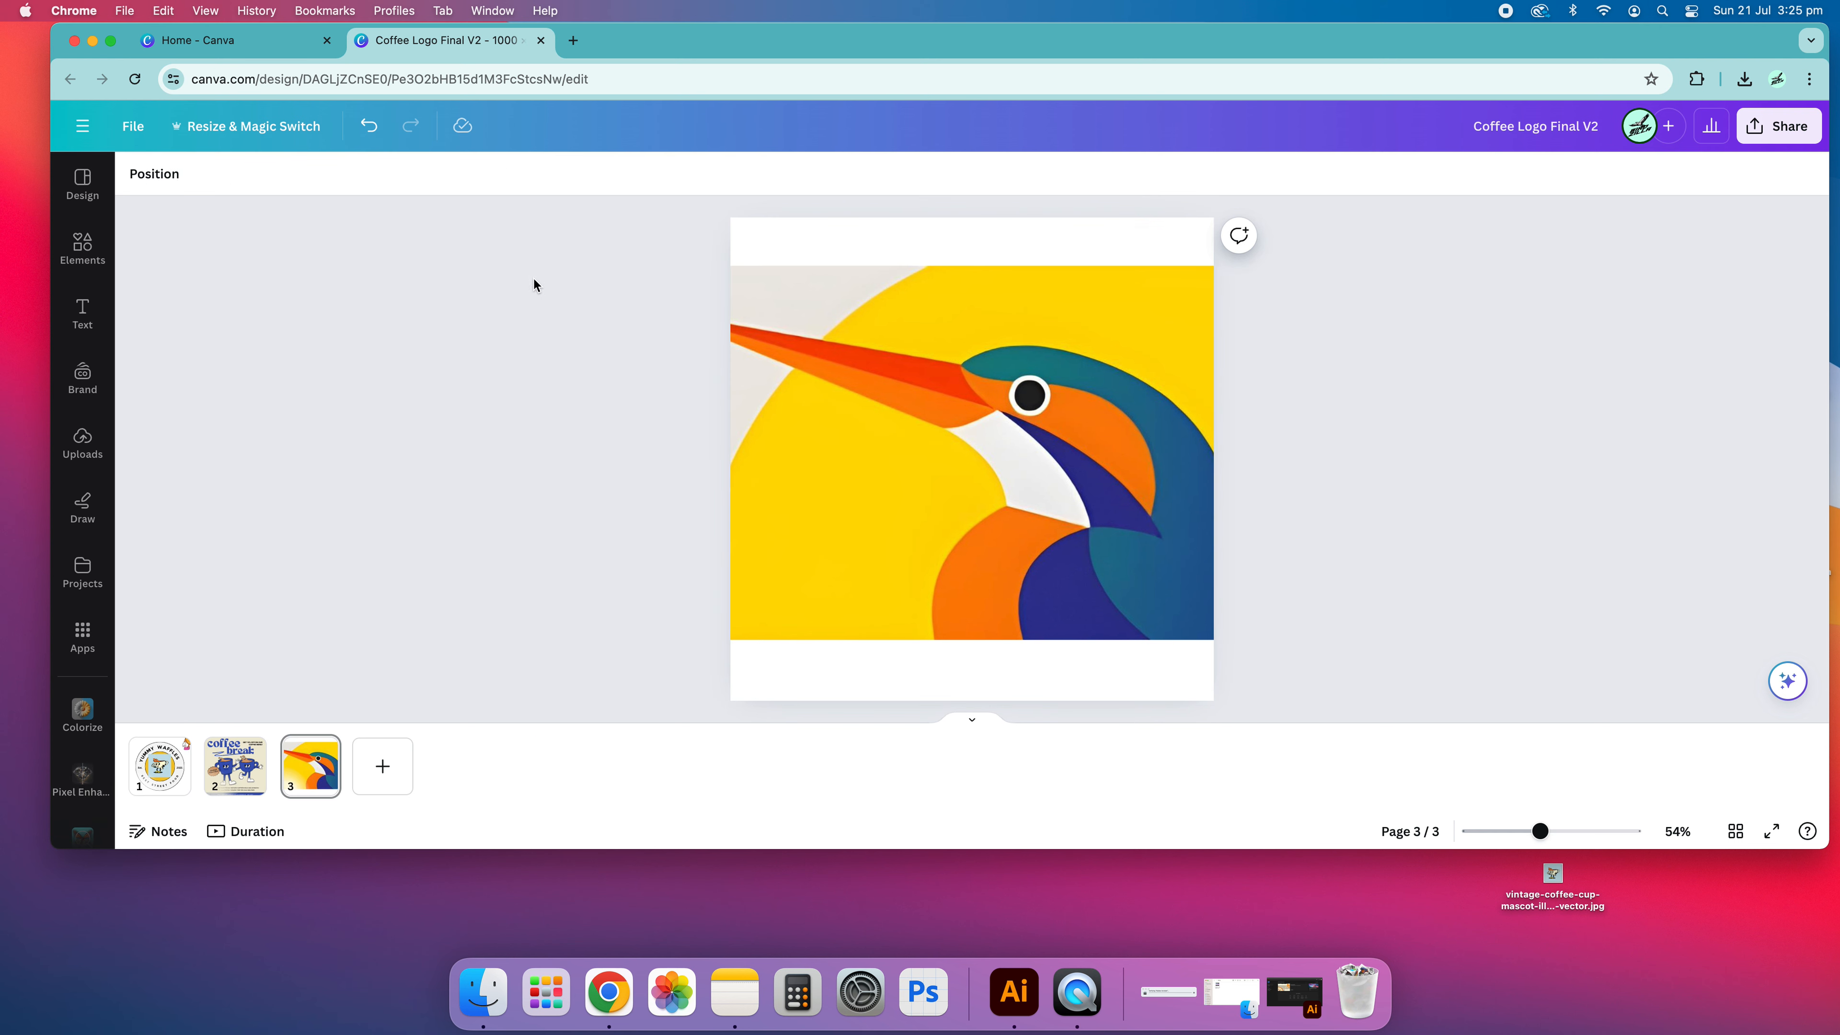
# - Add a fourth page, insert a default heading, and move the heading to the upper part of the page
pyautogui.click(384, 768)
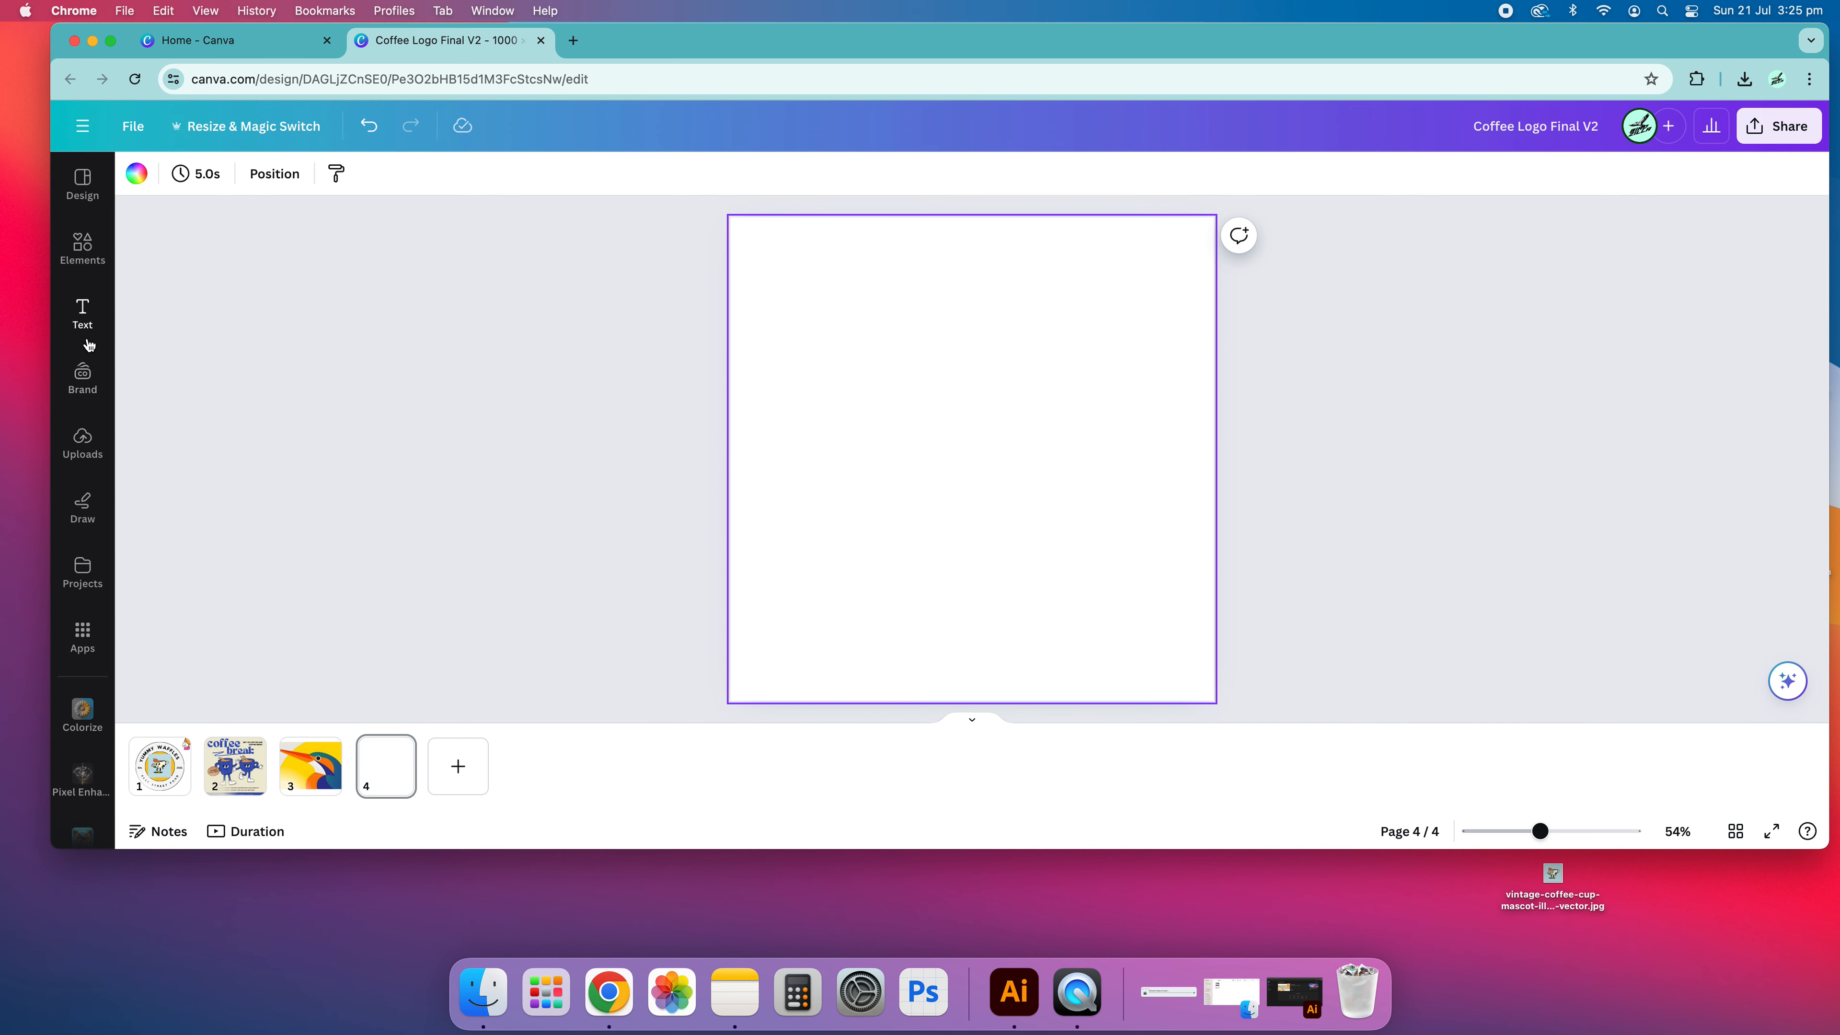
pyautogui.click(82, 313)
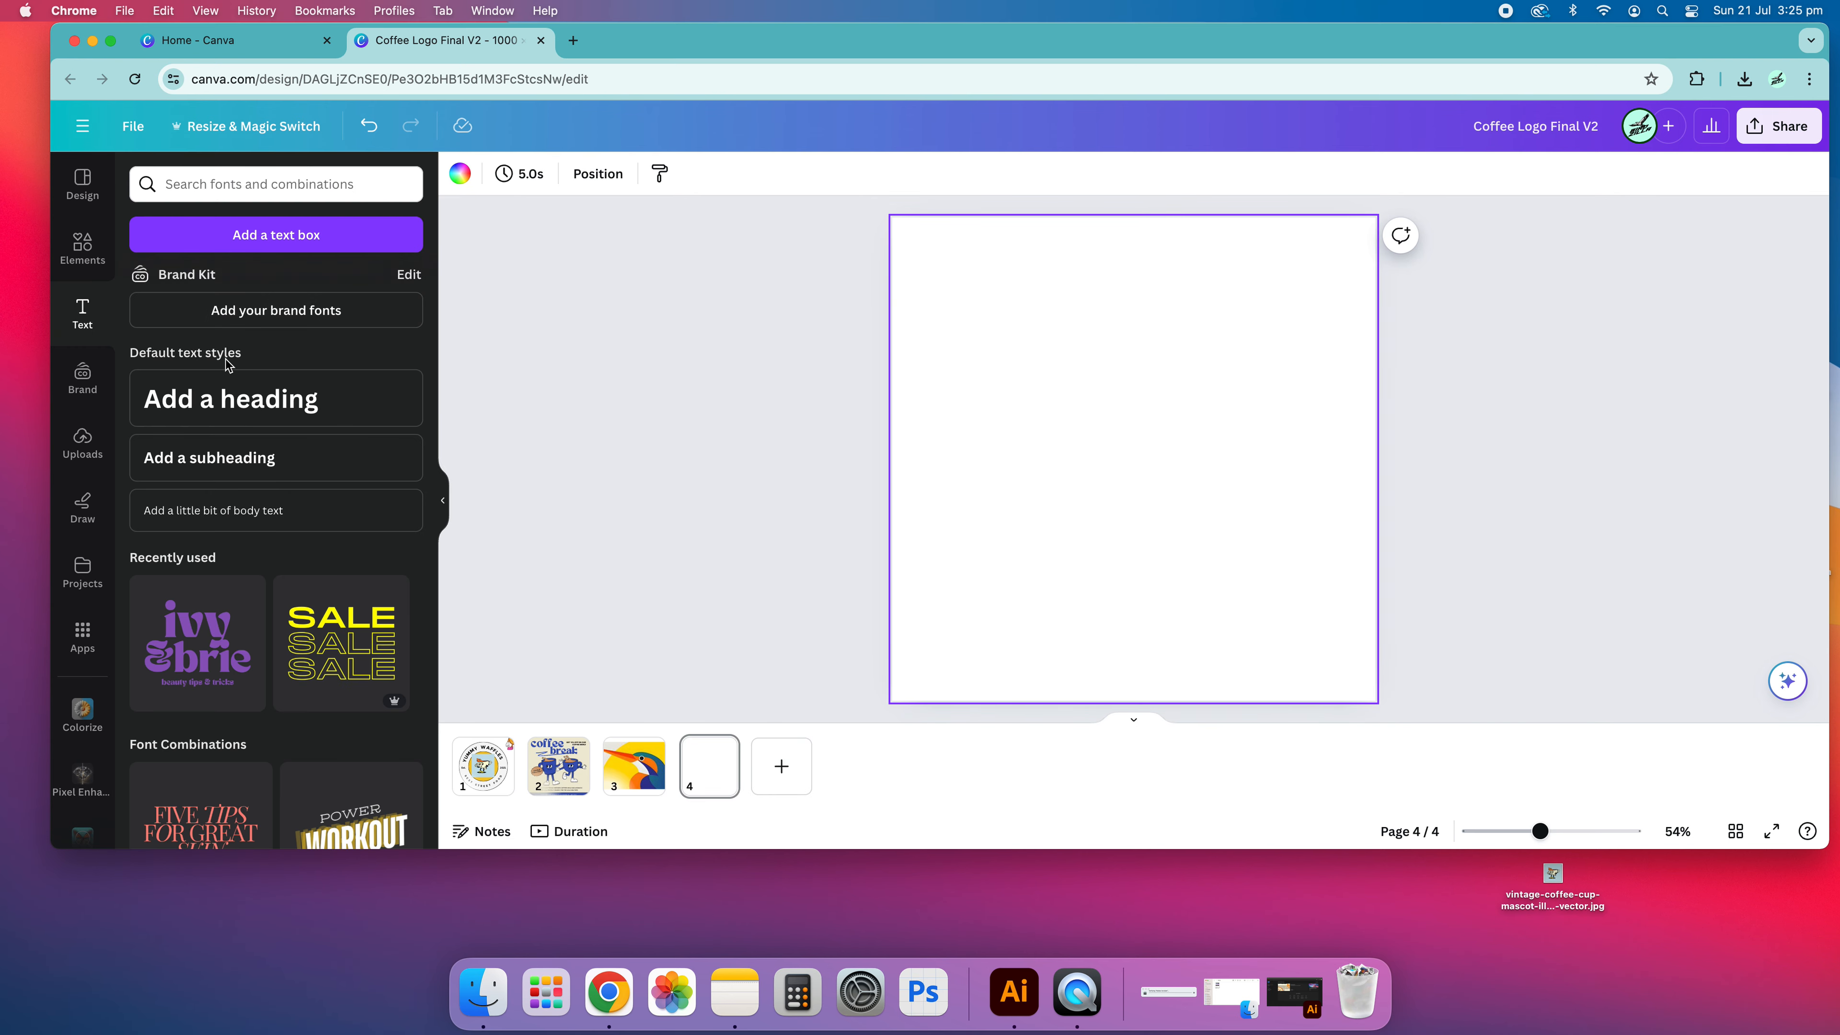
pyautogui.click(250, 402)
pyautogui.moveTo(1072, 458); pyautogui.dragTo(1081, 371)
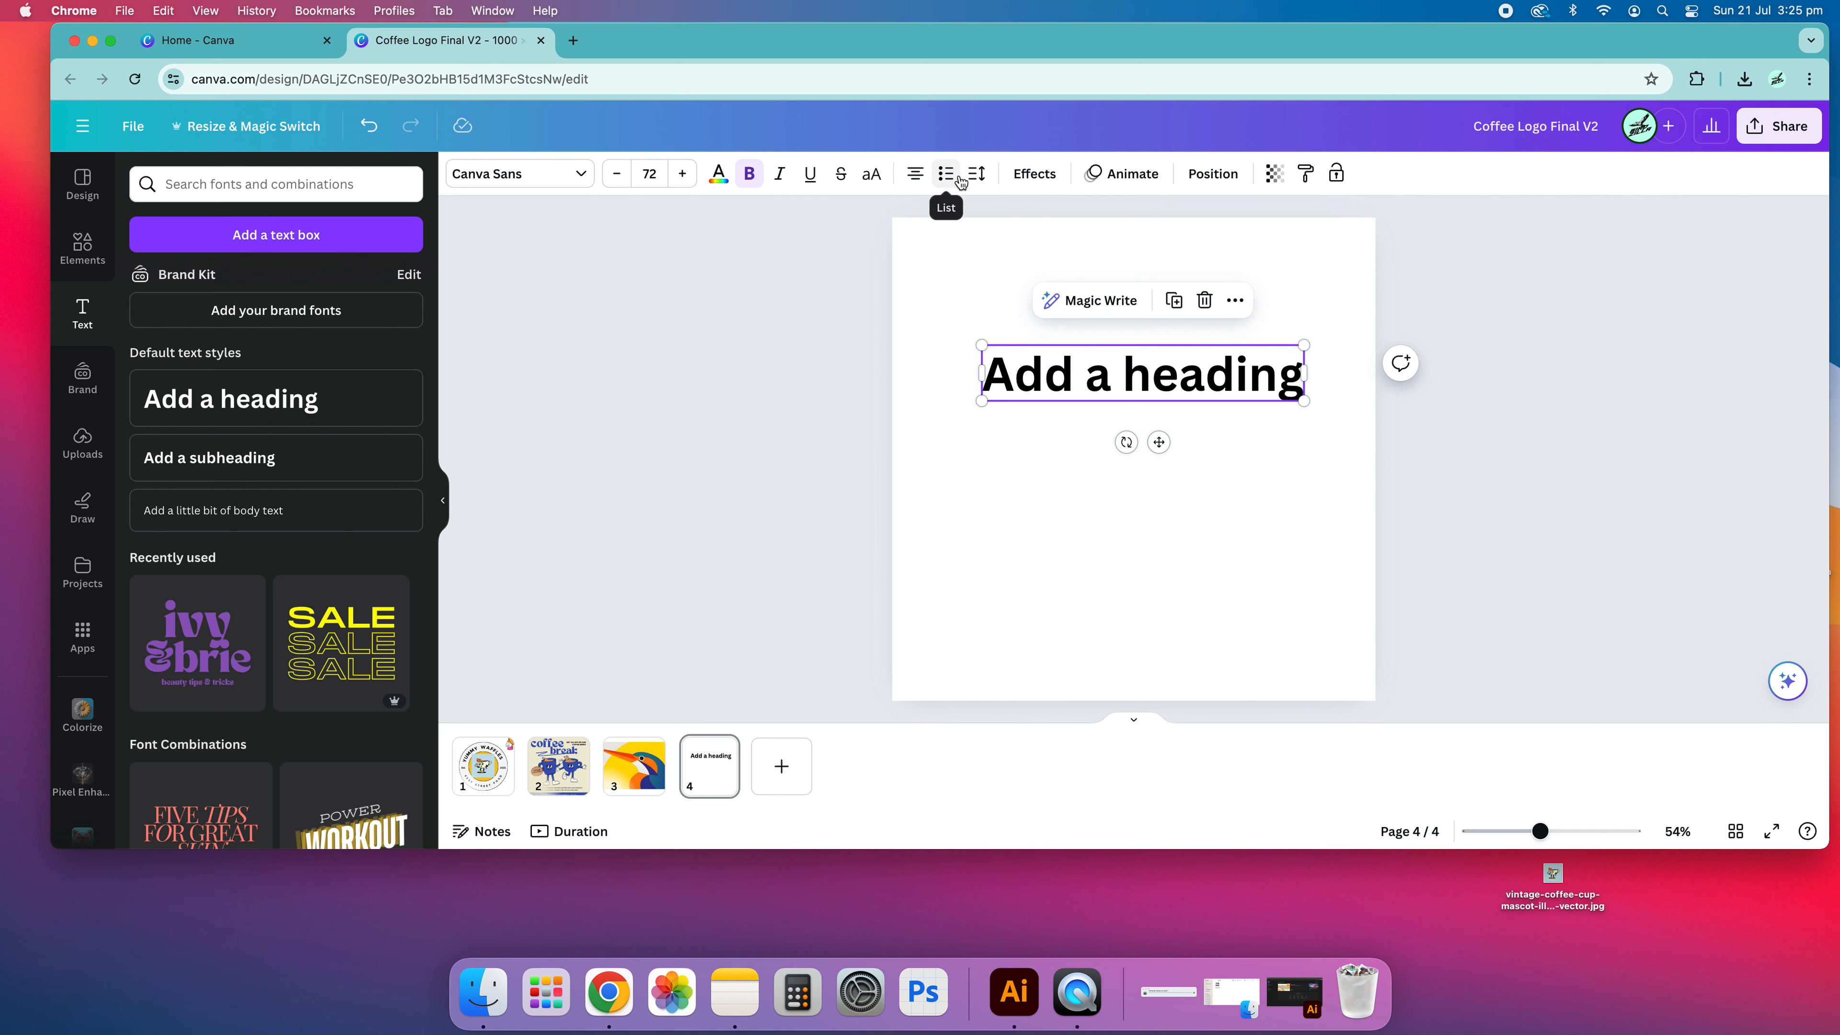
# - Check the heading's spacing options and apply the Blur text animation to the heading
pyautogui.click(977, 173)
pyautogui.click(879, 305)
pyautogui.click(1144, 186)
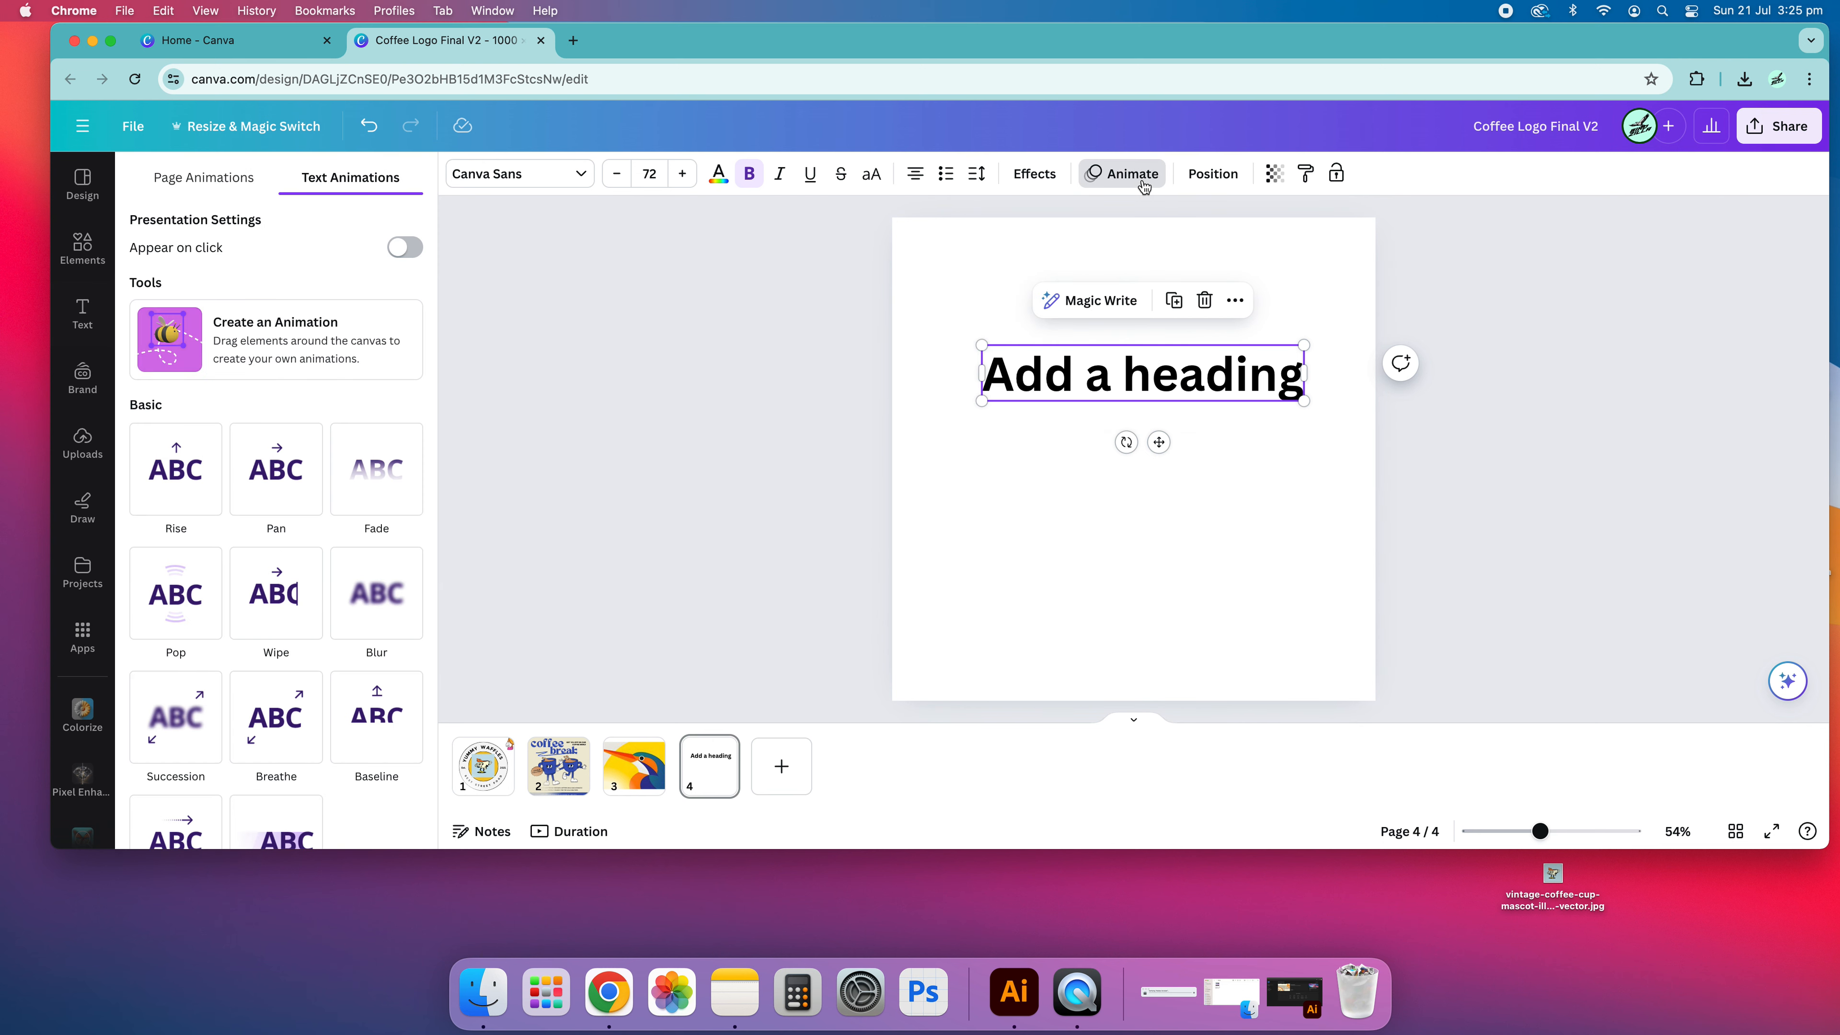
pyautogui.click(376, 593)
# - Look through the Blur settings and the other text animations and motion effects, and close the animation options
pyautogui.scroll(-2, 131, 470)
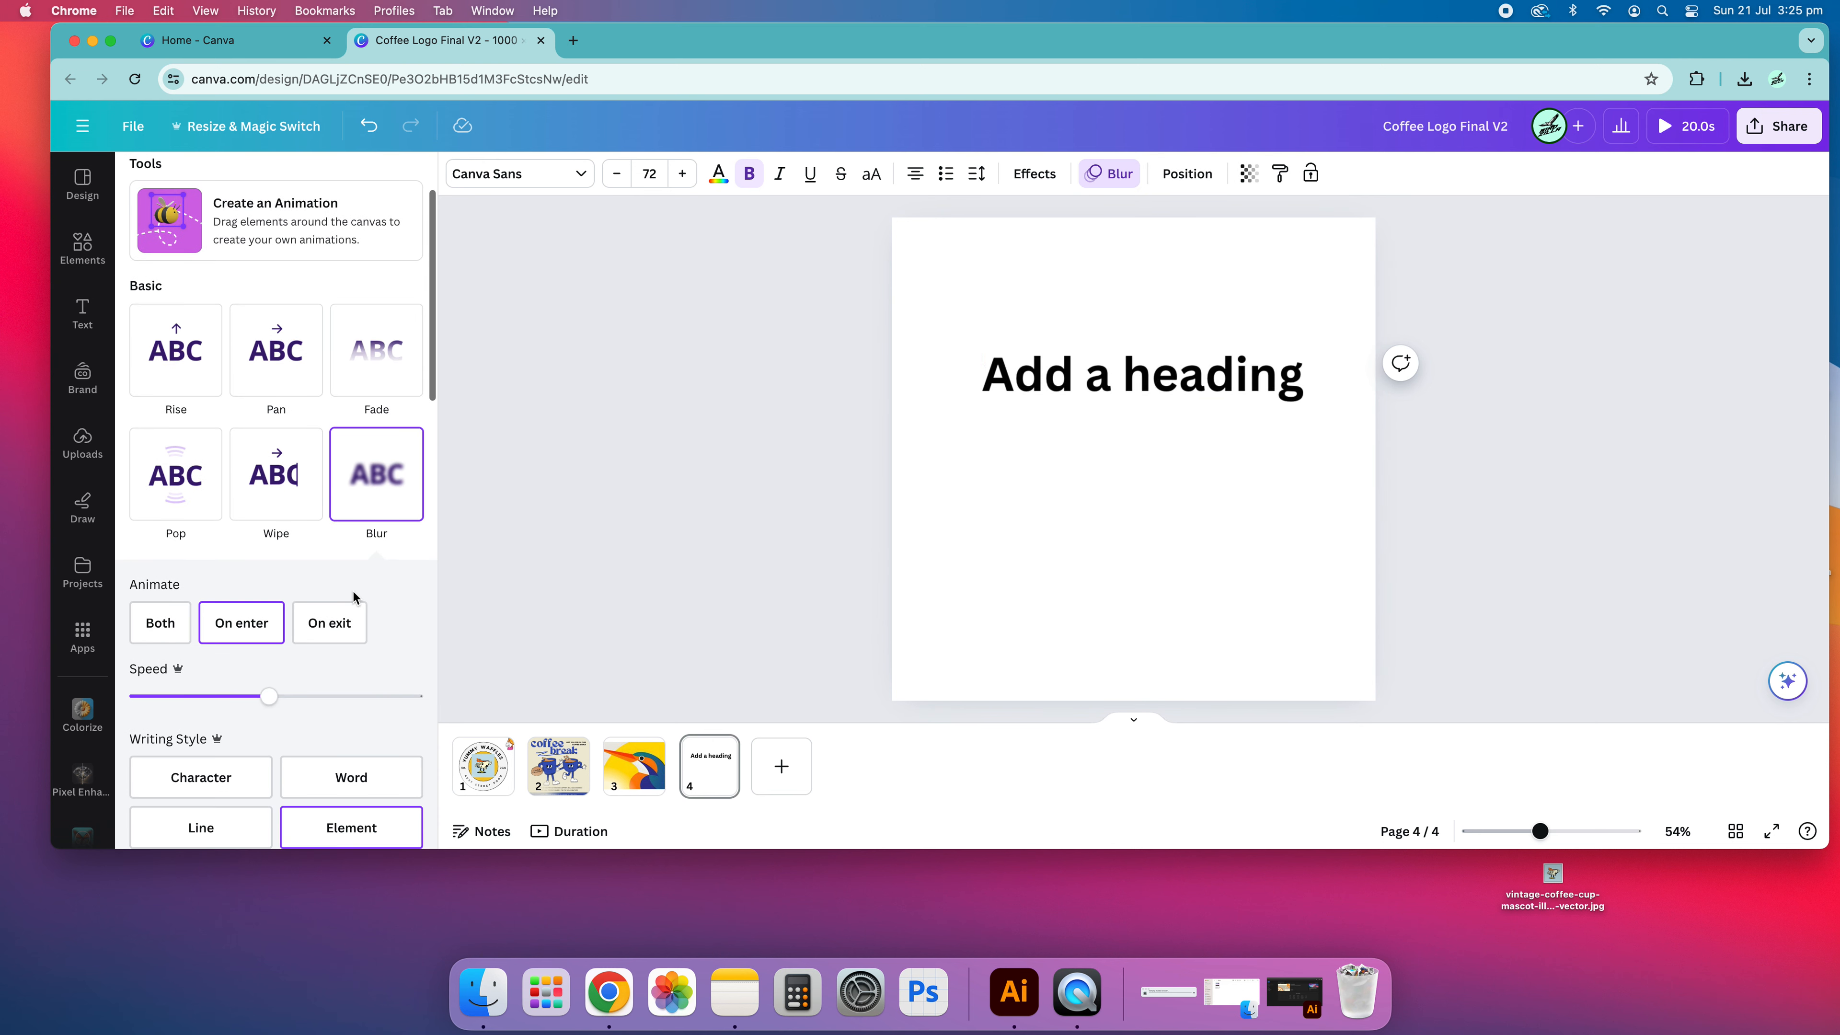
pyautogui.scroll(-10, 246, 677)
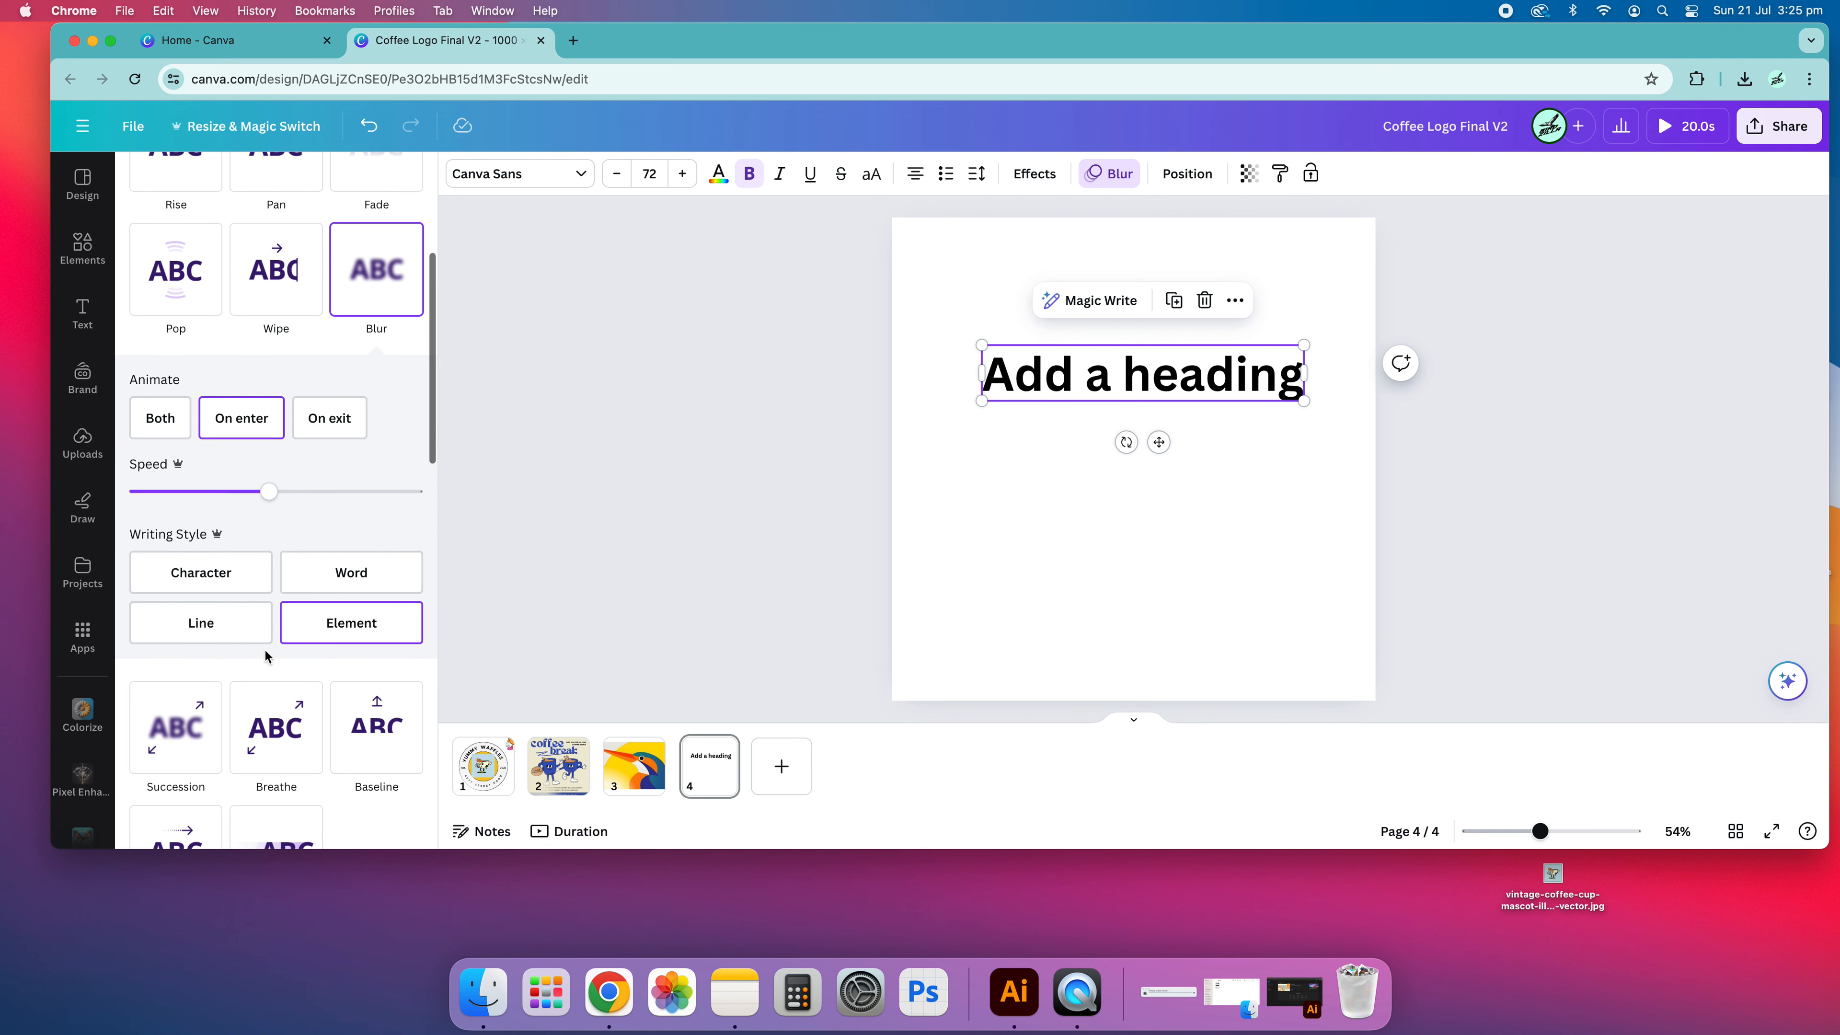
pyautogui.scroll(1, 266, 654)
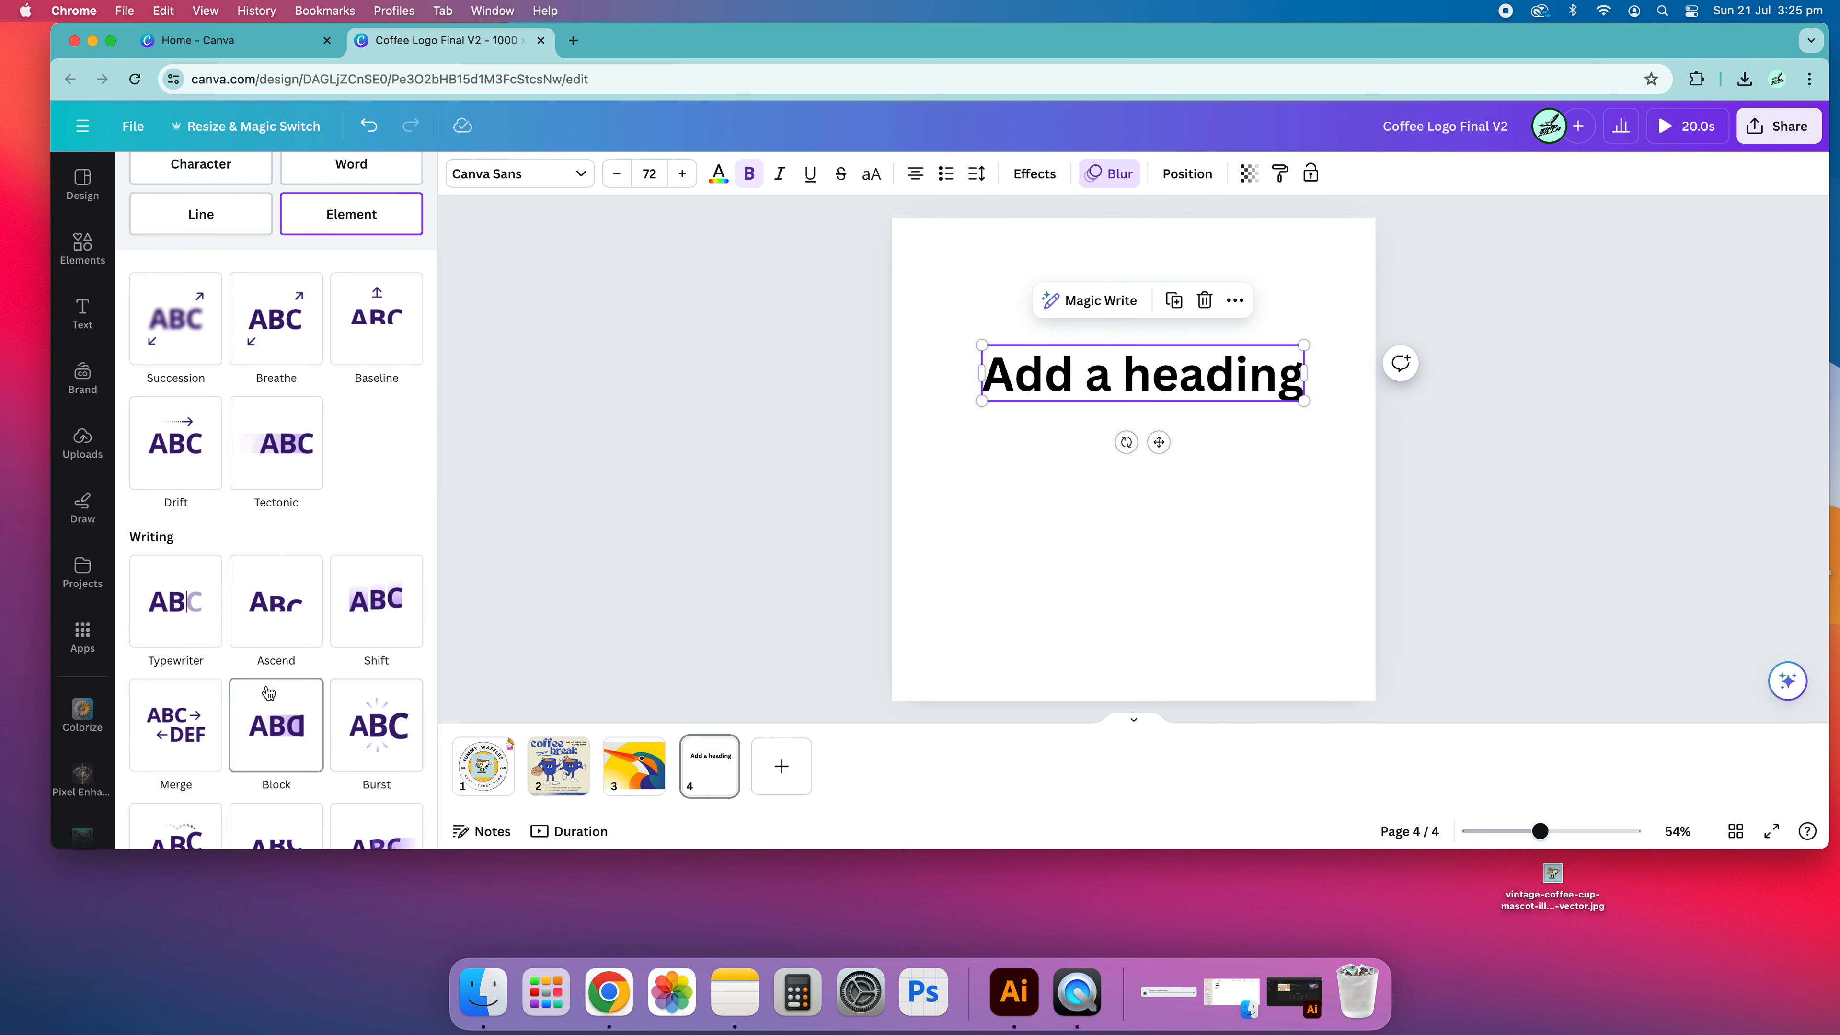
pyautogui.scroll(-2, 262, 747)
pyautogui.scroll(-8, 261, 747)
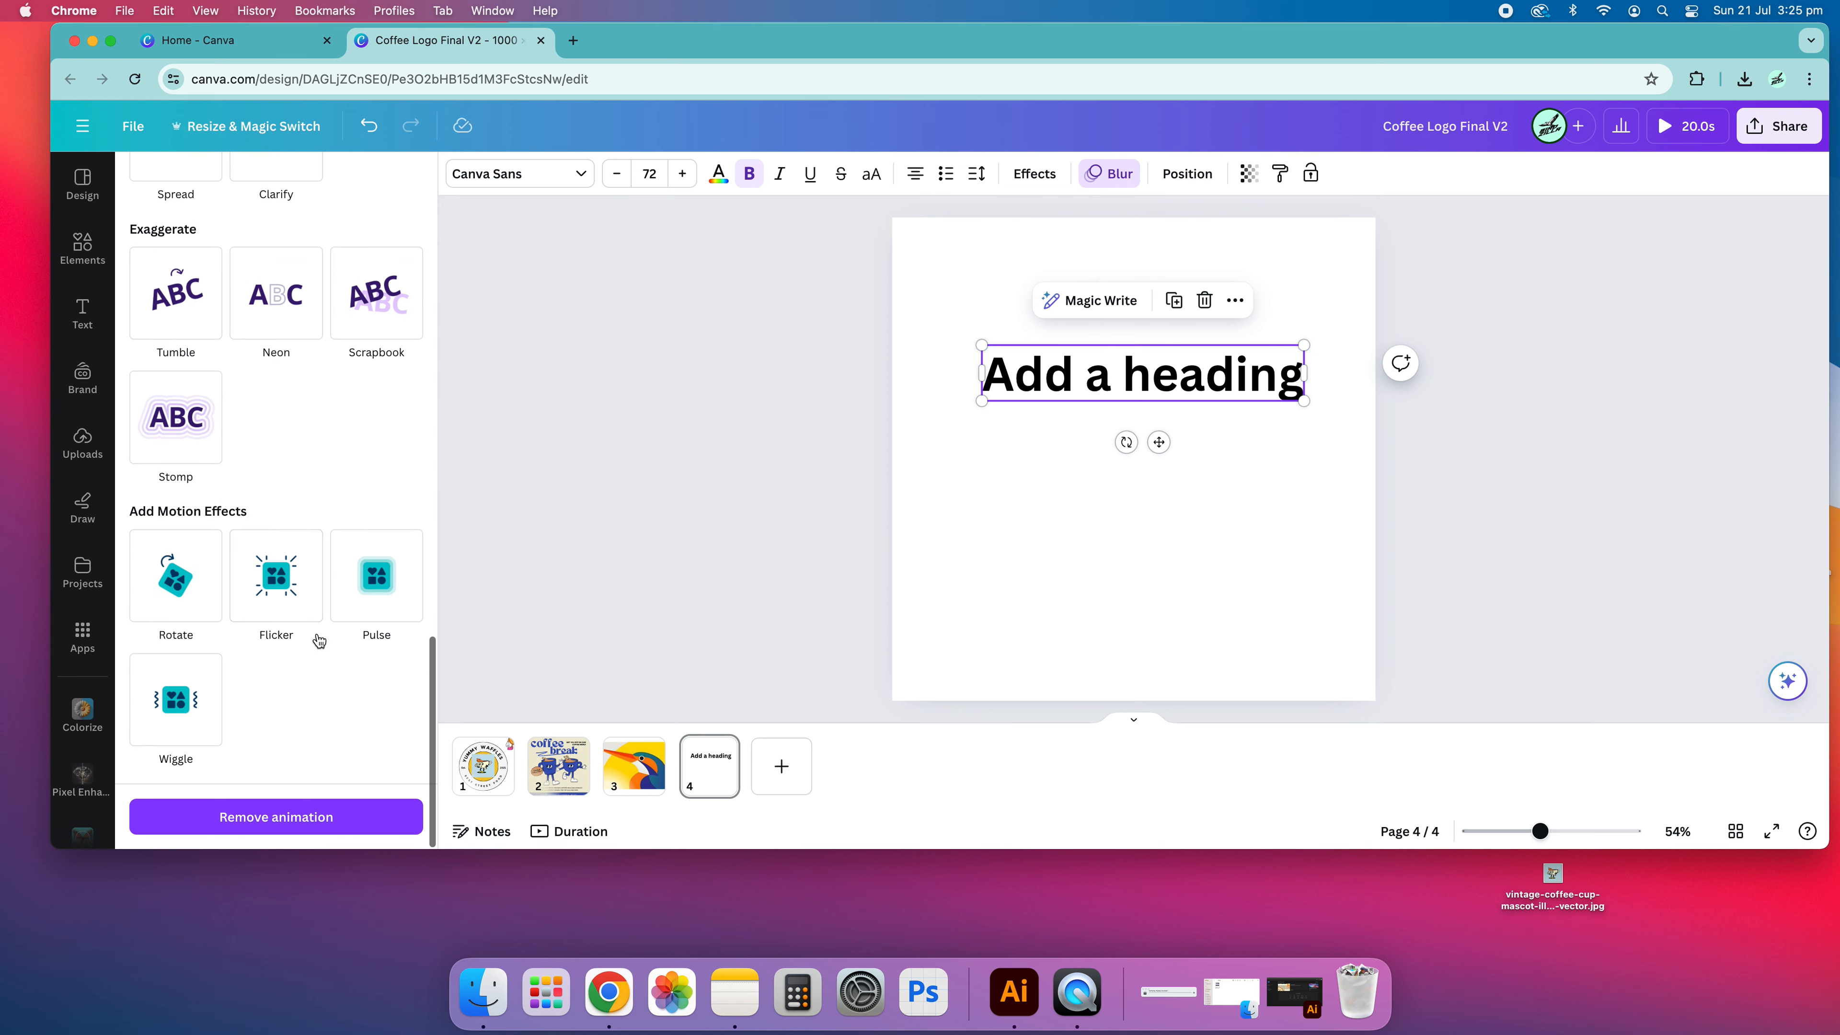
pyautogui.scroll(7, 319, 624)
pyautogui.scroll(10, 324, 529)
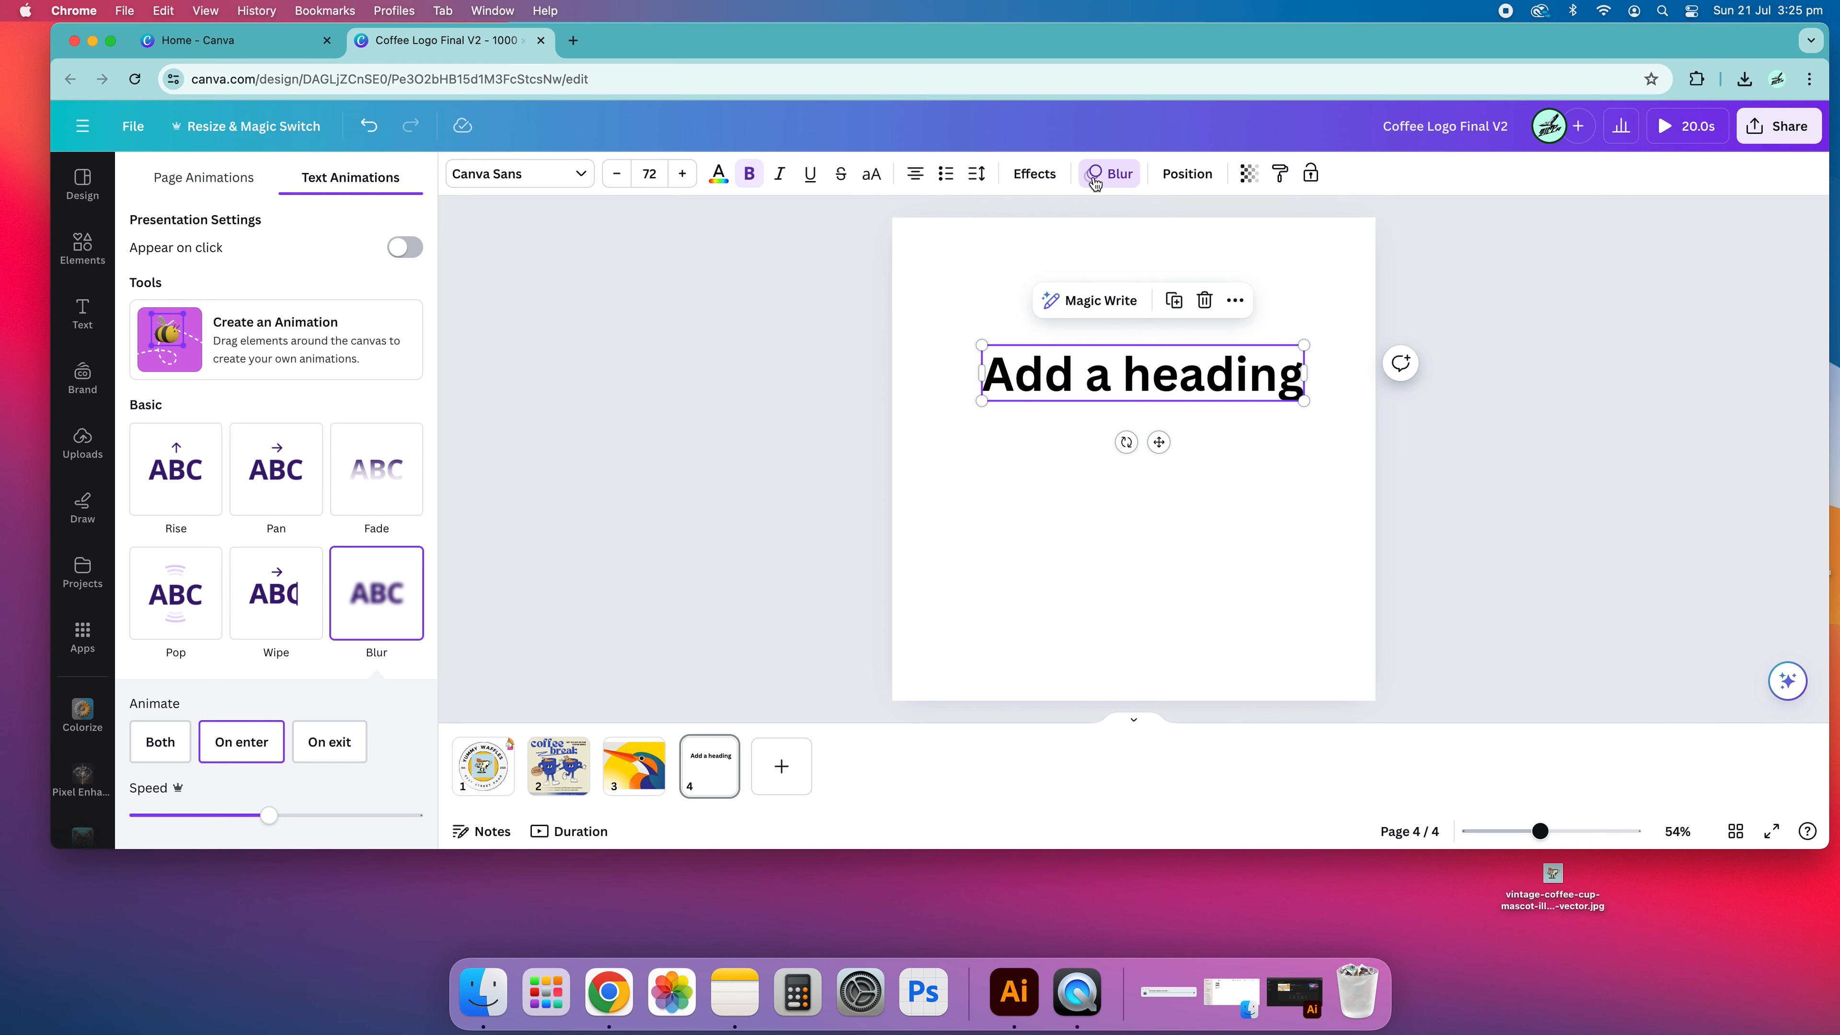
pyautogui.press('Escape')
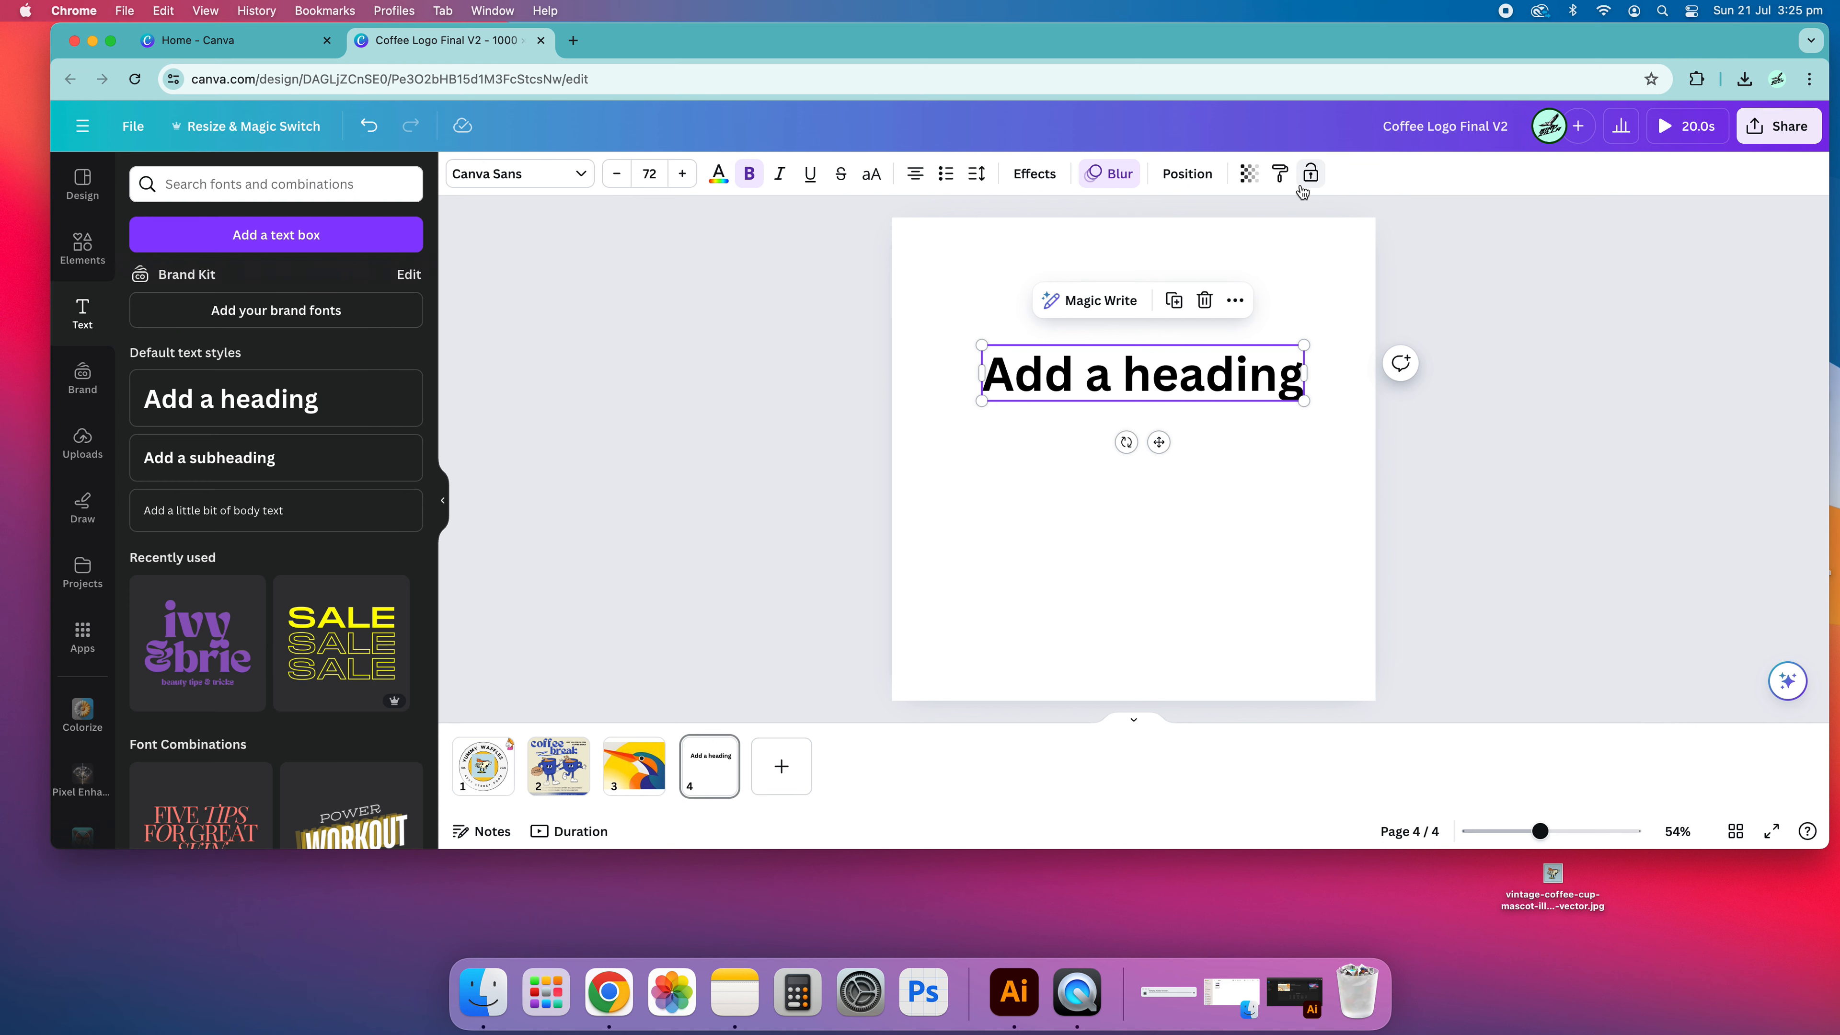
# - Check the heading's position and alignment options, and make the heading semi-transparent so it appears as a lighter grey
pyautogui.click(1186, 173)
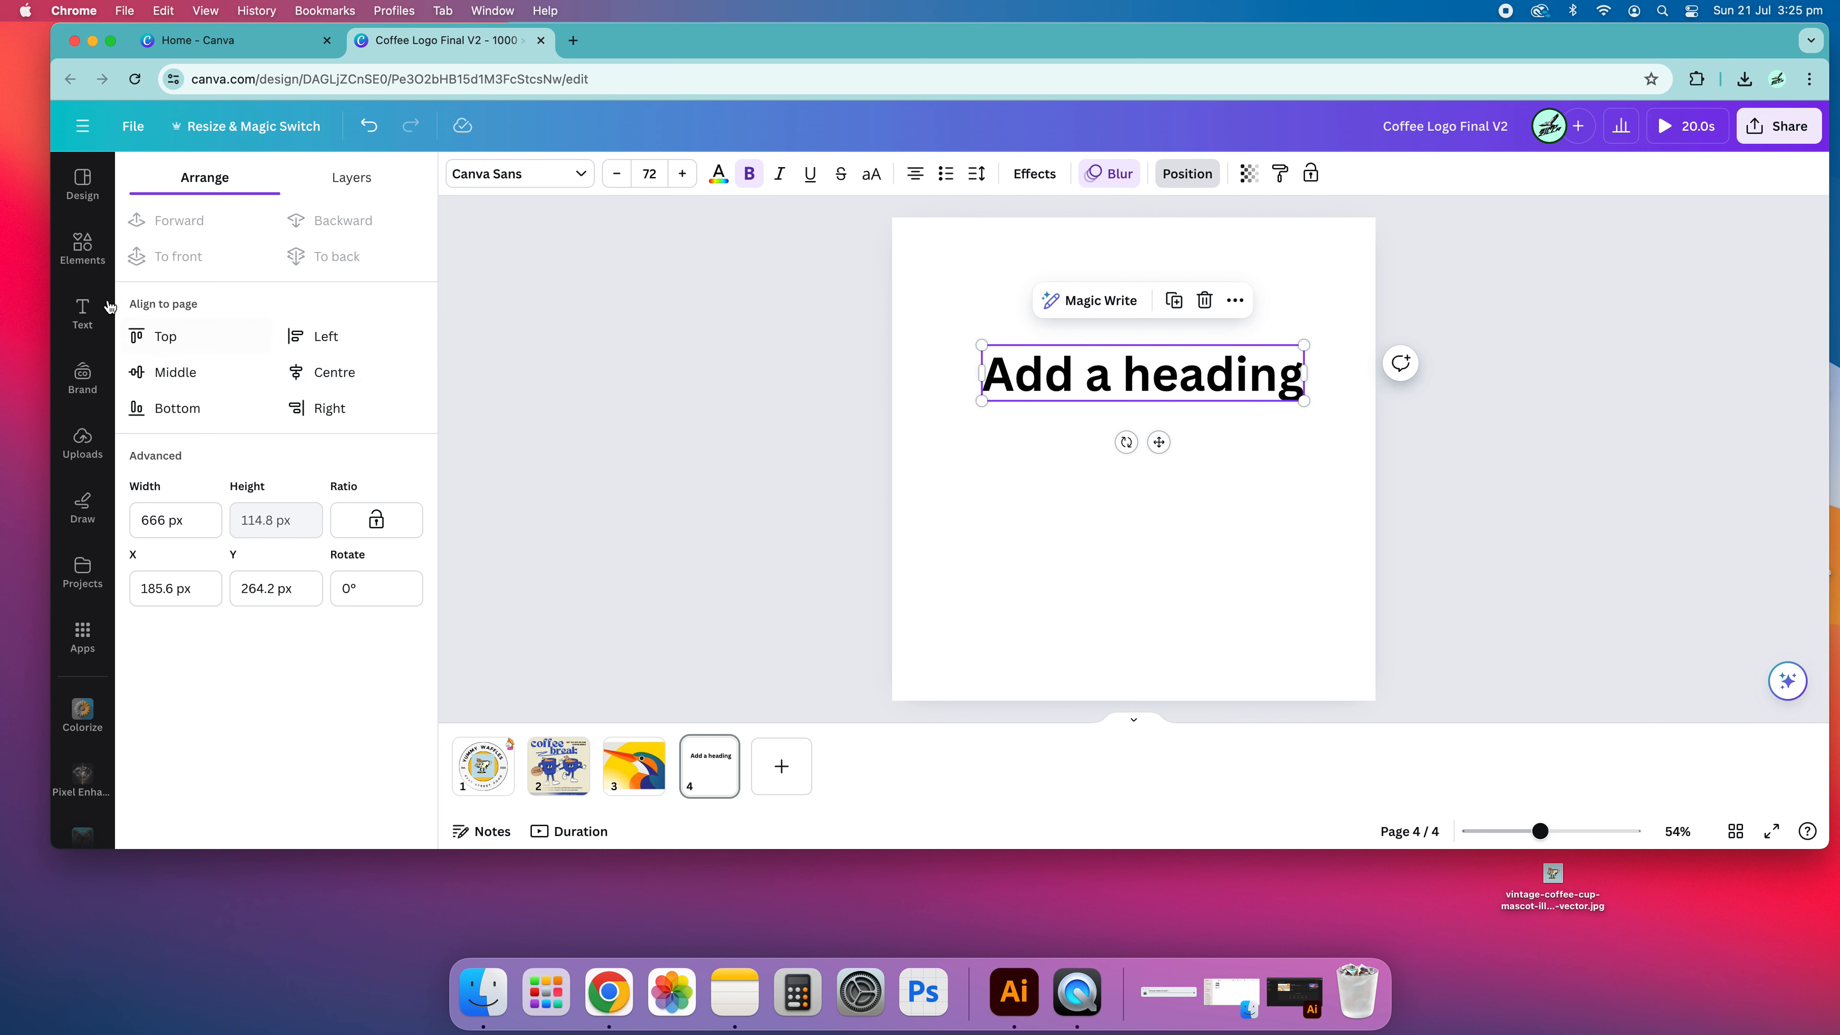
pyautogui.click(1249, 174)
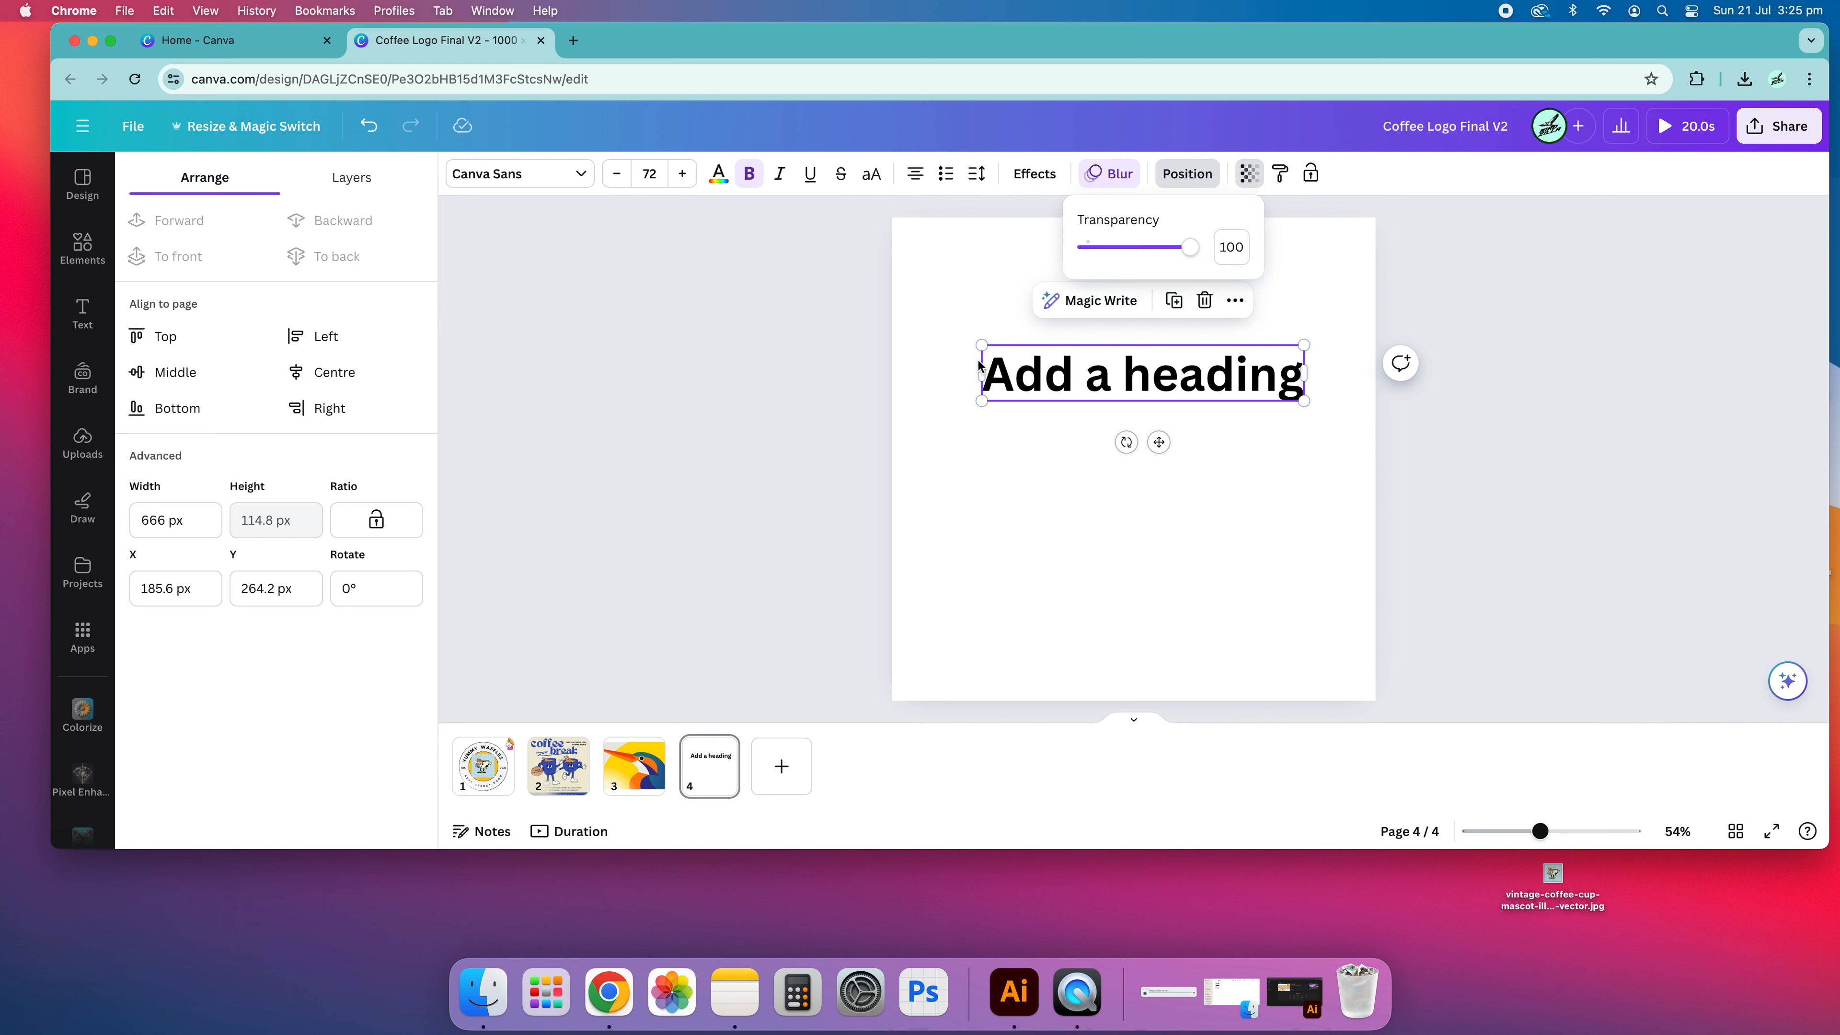
pyautogui.moveTo(1172, 254); pyautogui.dragTo(1117, 250)
pyautogui.click(985, 372)
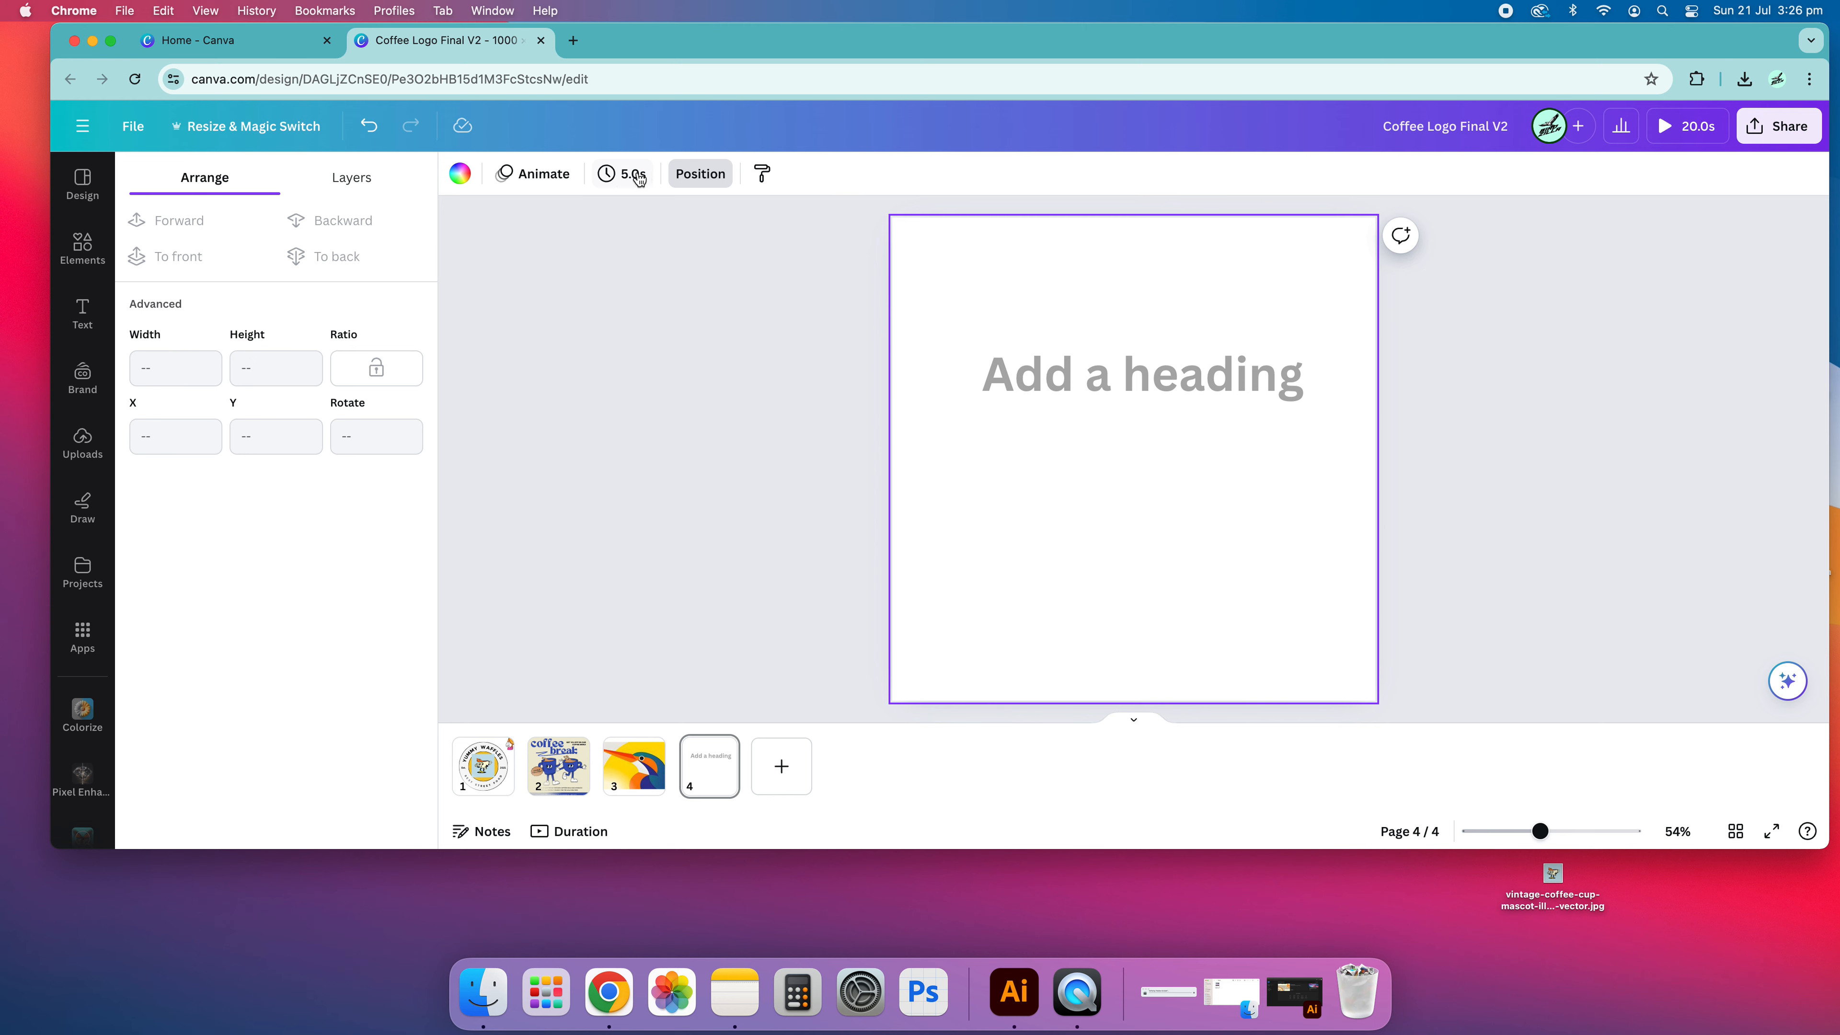
pyautogui.click(744, 400)
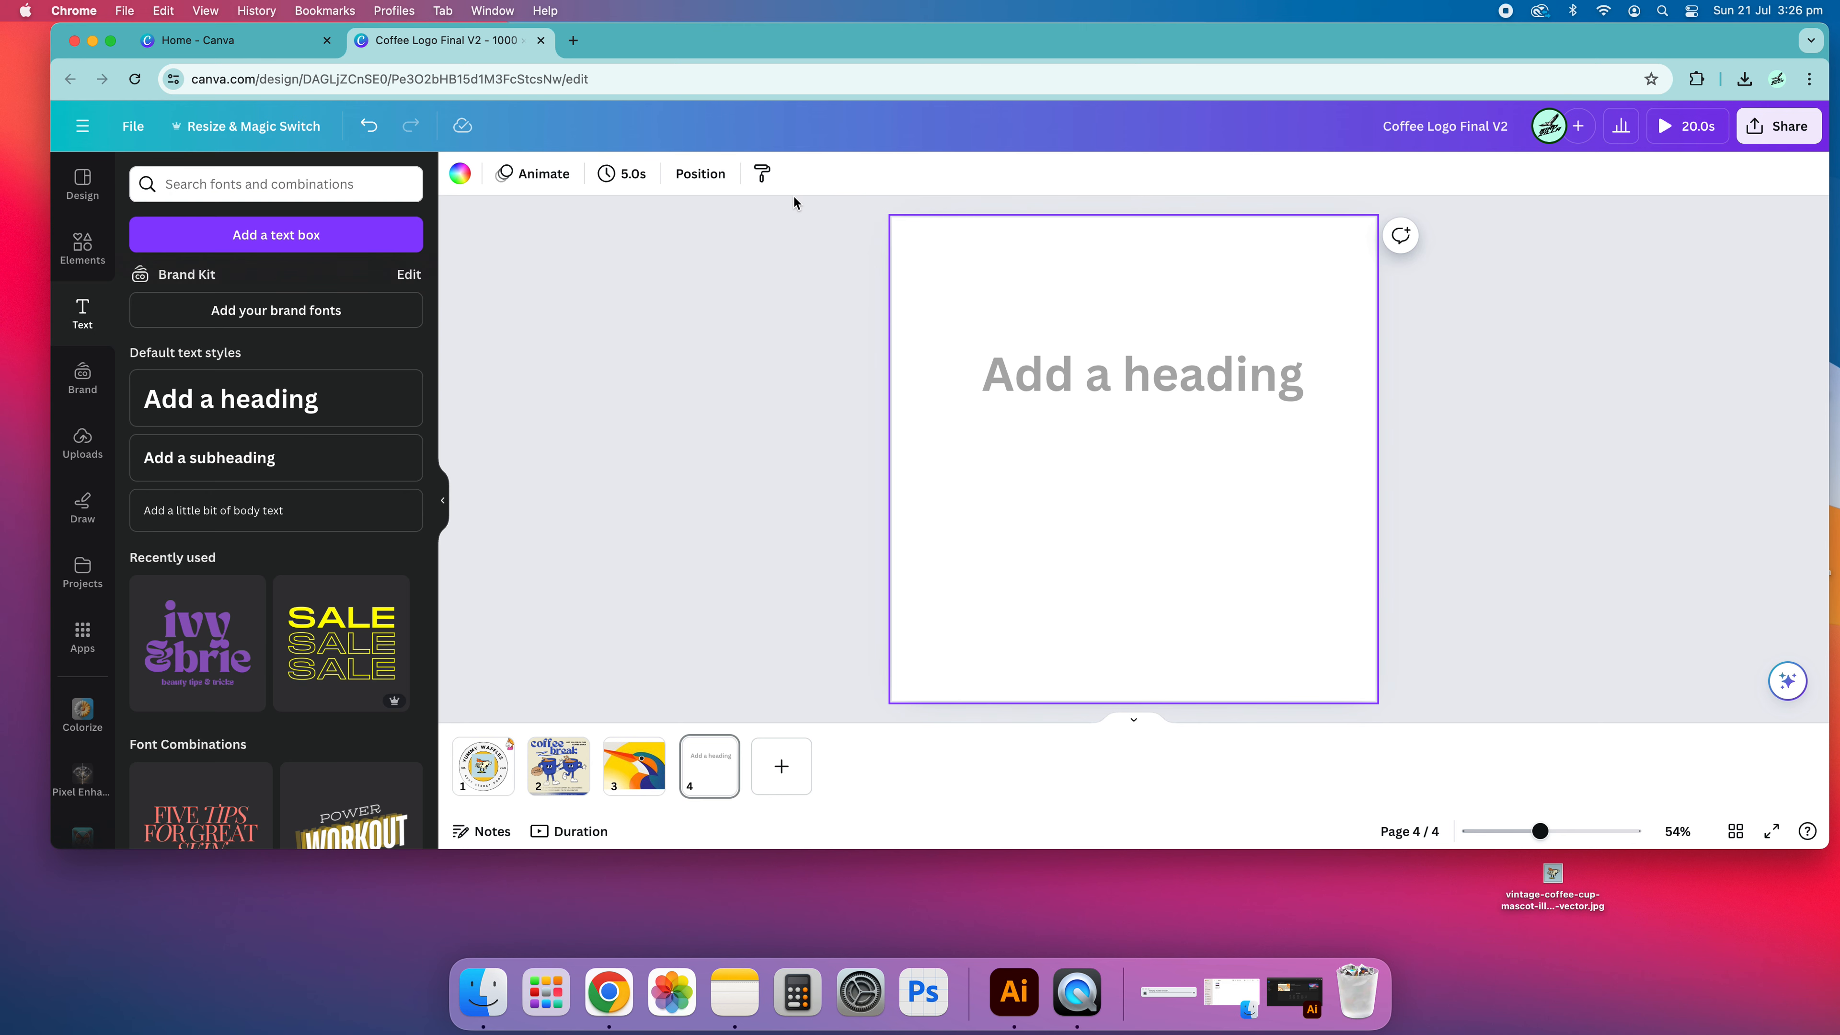
# - Set the page timing to 0.5 seconds and apply it to all four pages
pyautogui.click(627, 178)
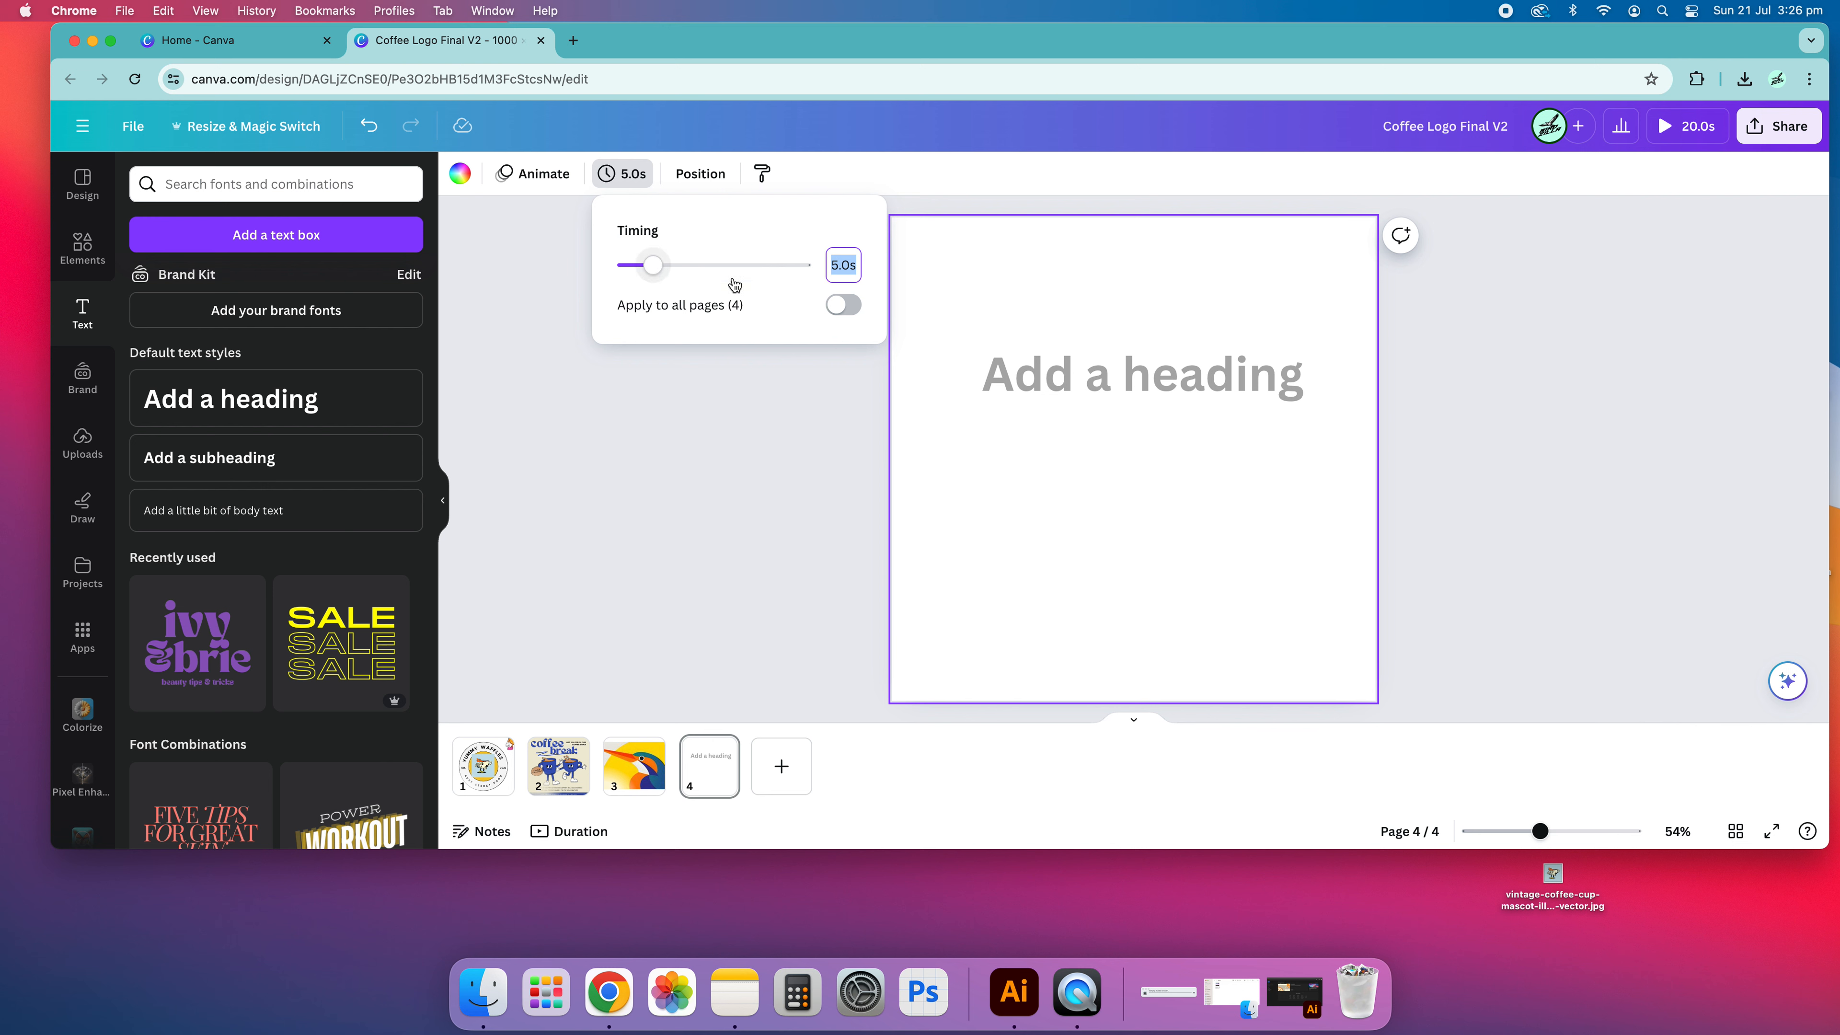
pyautogui.click(650, 274)
pyautogui.moveTo(651, 279); pyautogui.dragTo(627, 268)
pyautogui.click(845, 305)
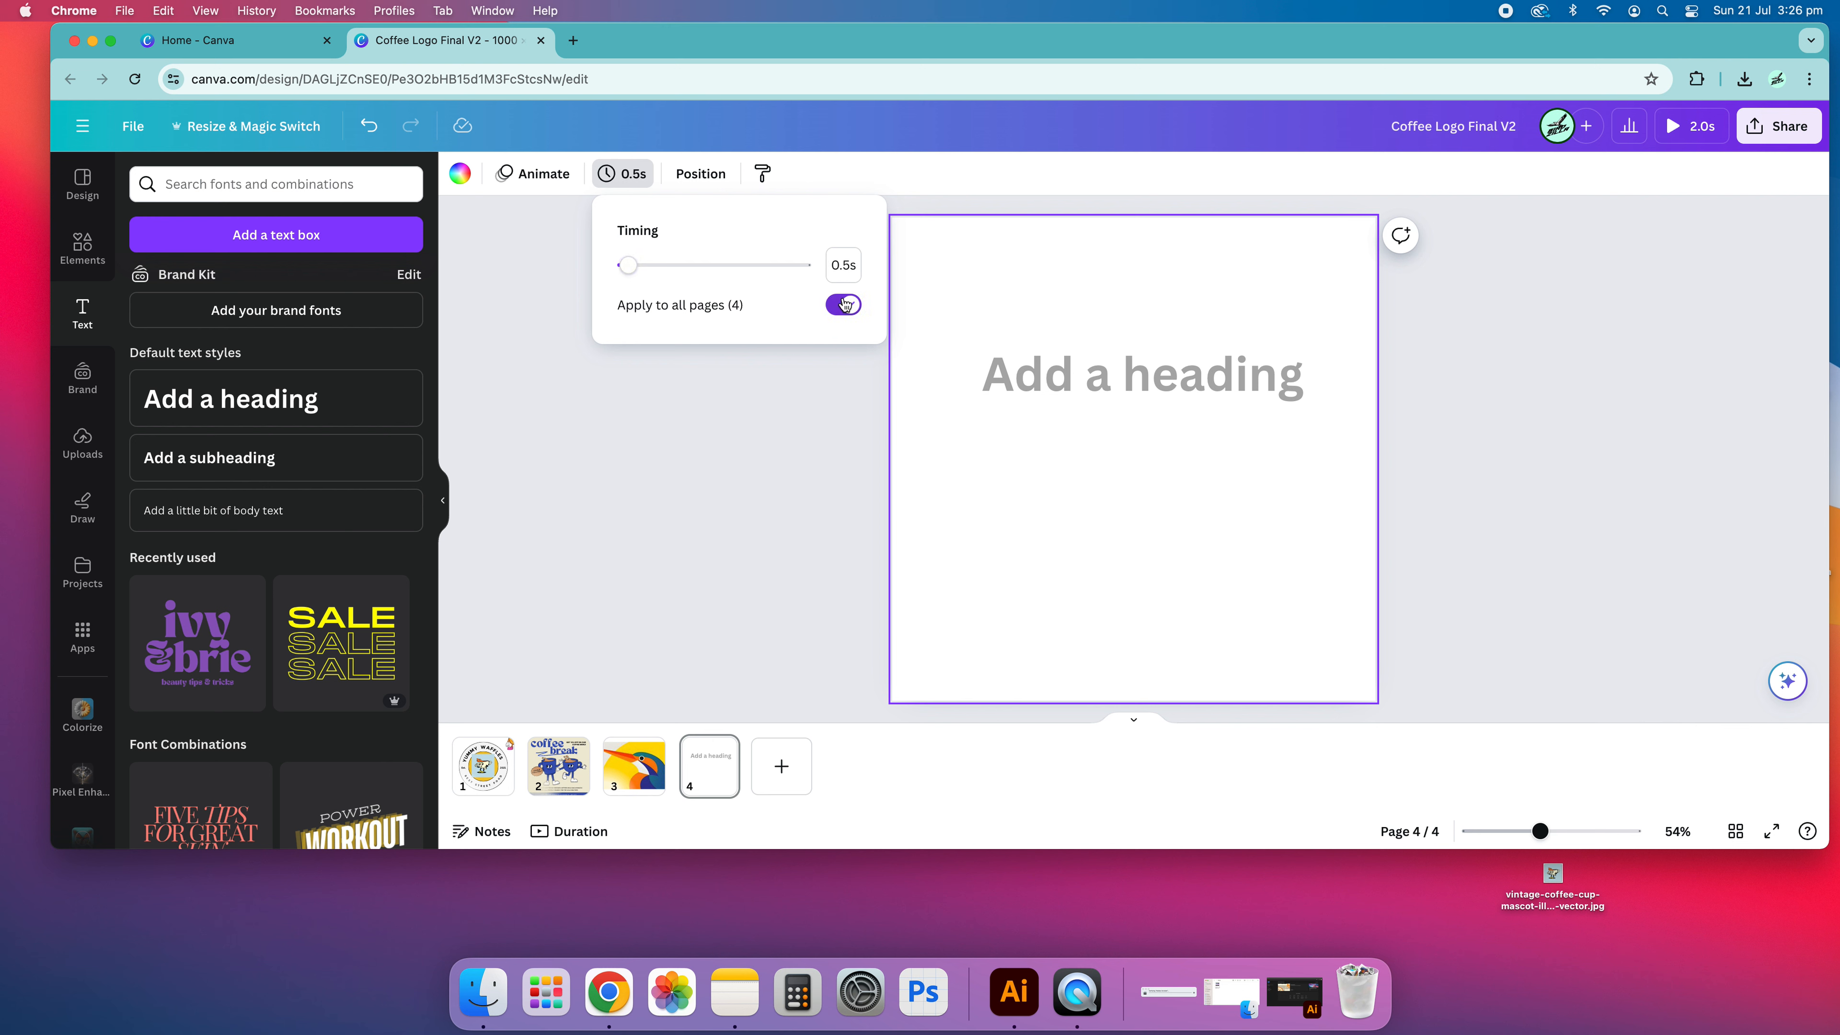
pyautogui.press('space')
pyautogui.press('space')
pyautogui.click(752, 407)
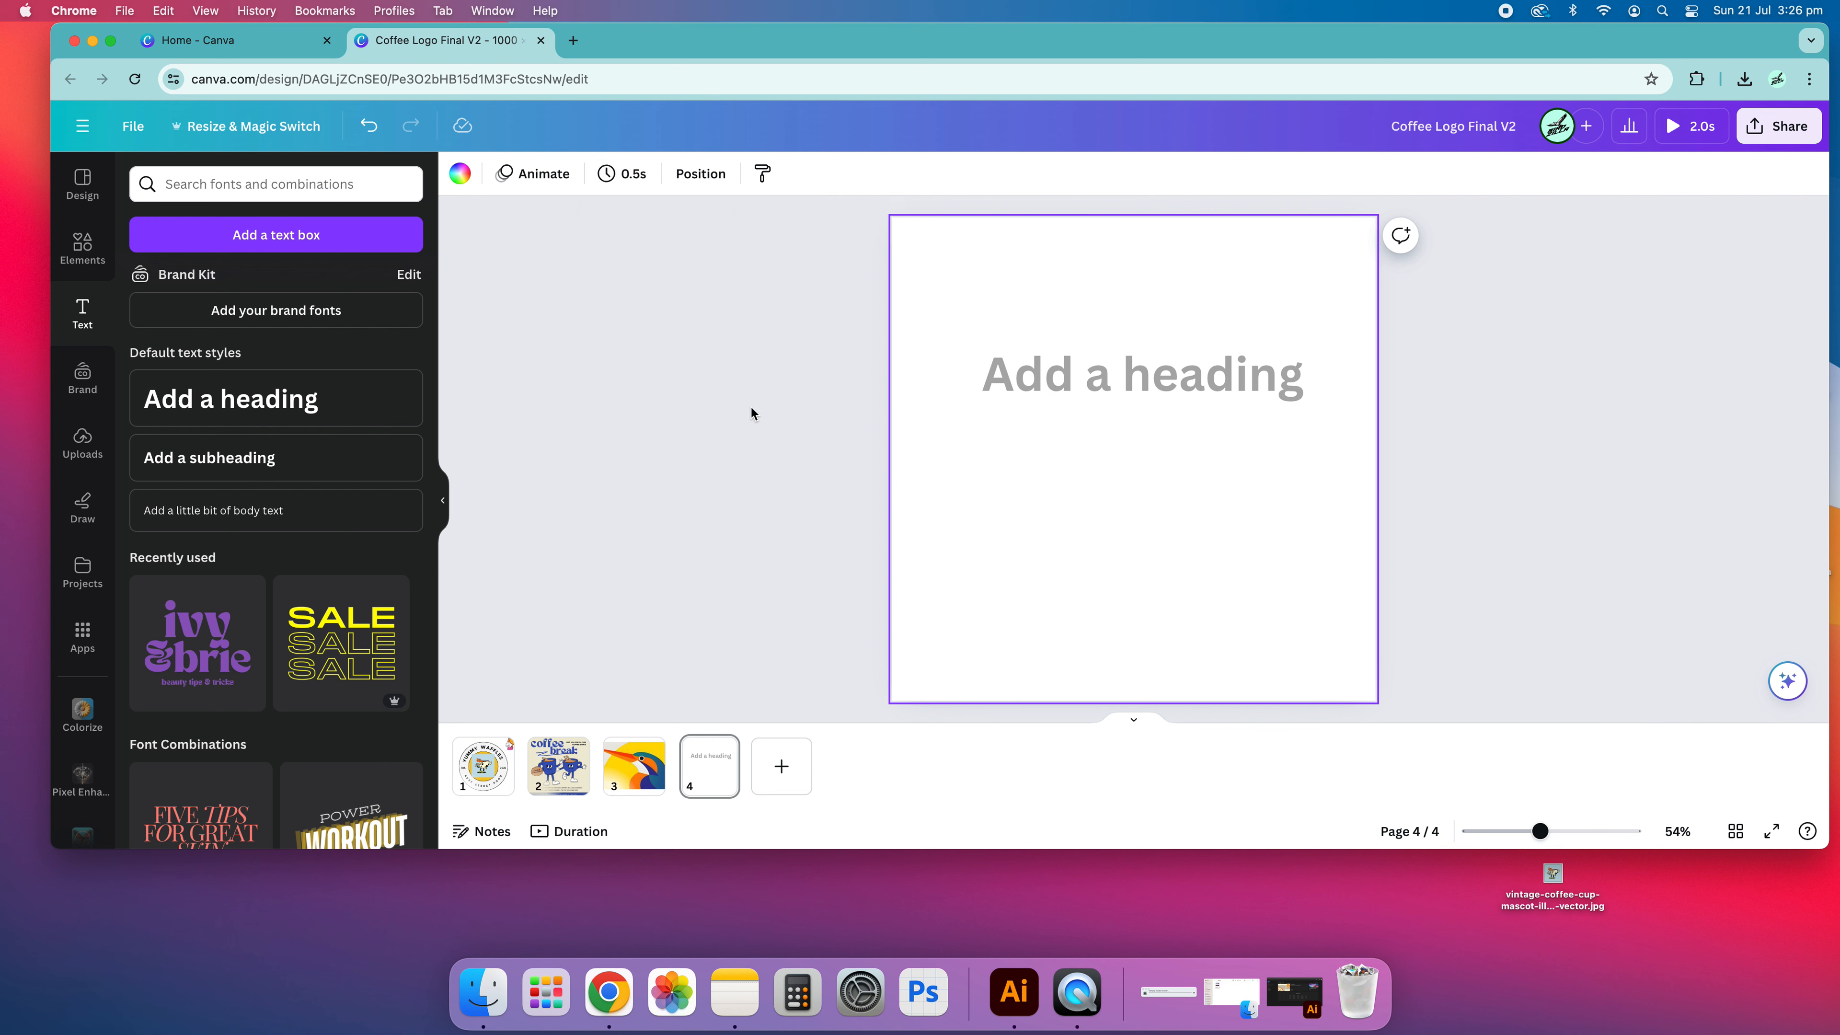
# - Show the duration timeline from page 1, reduce the zoom to 33%, and play through the pages
pyautogui.click(483, 765)
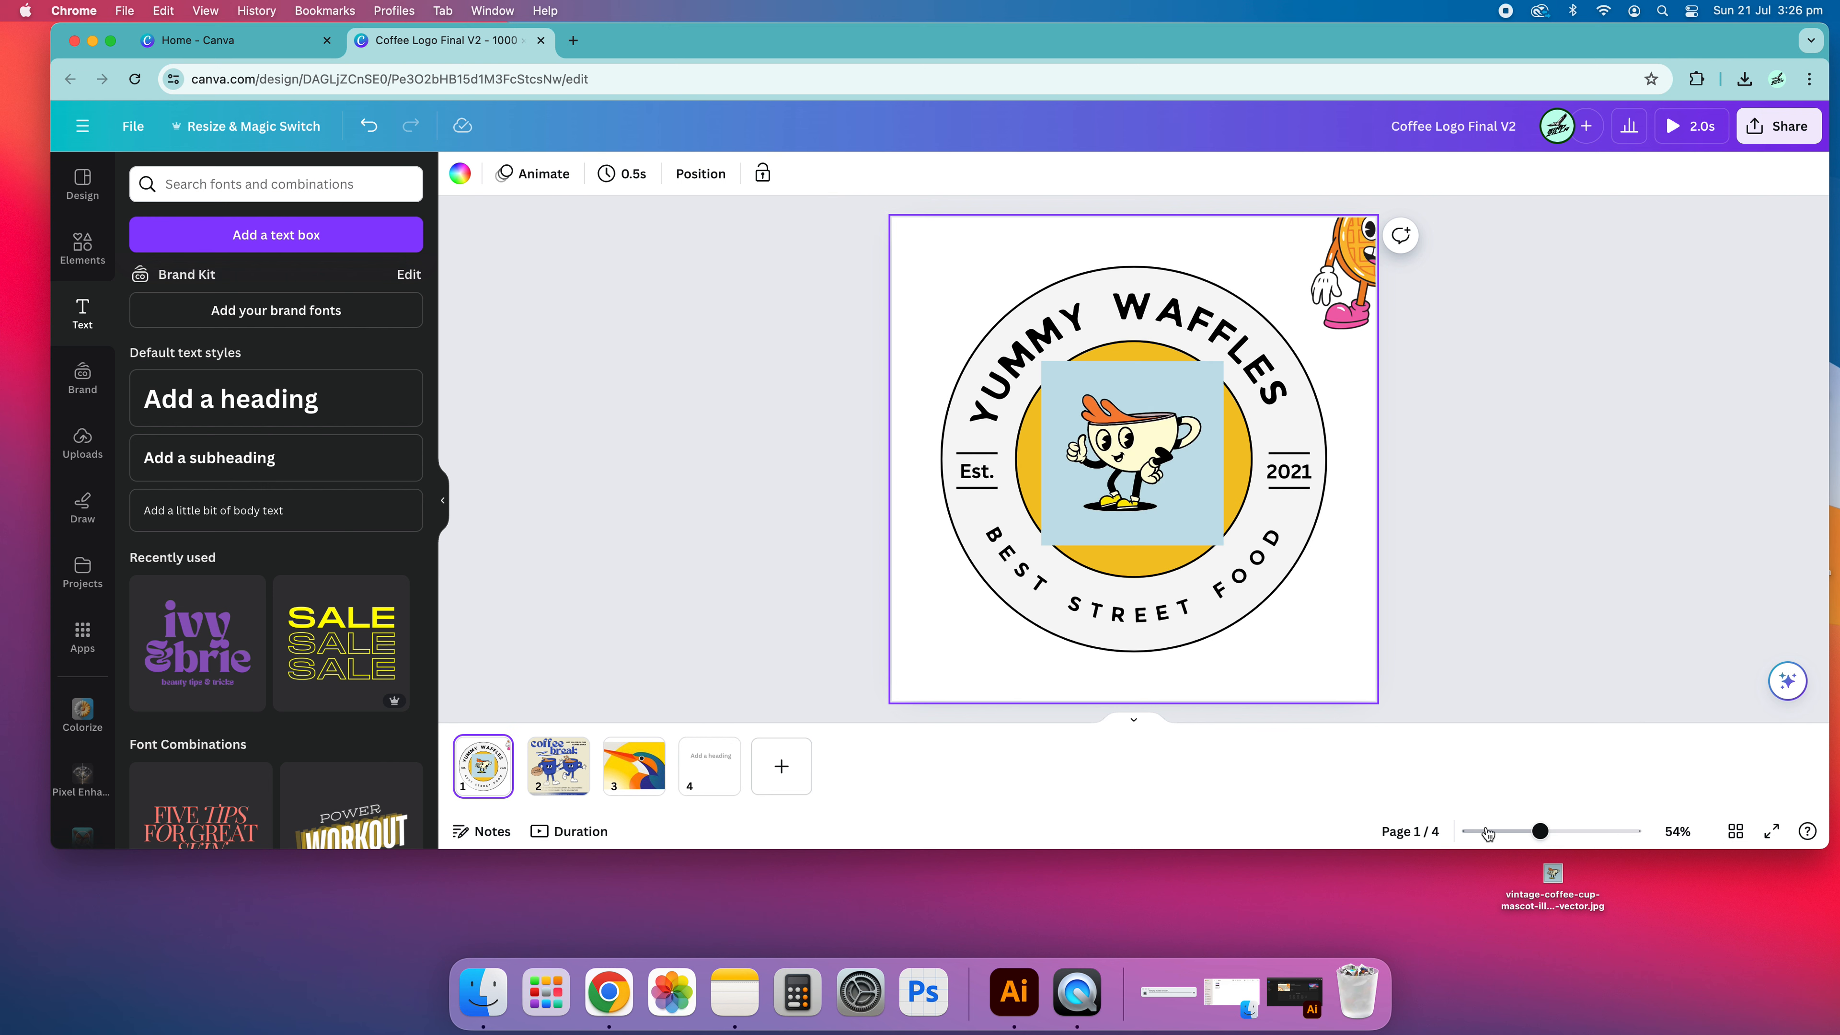
pyautogui.click(569, 830)
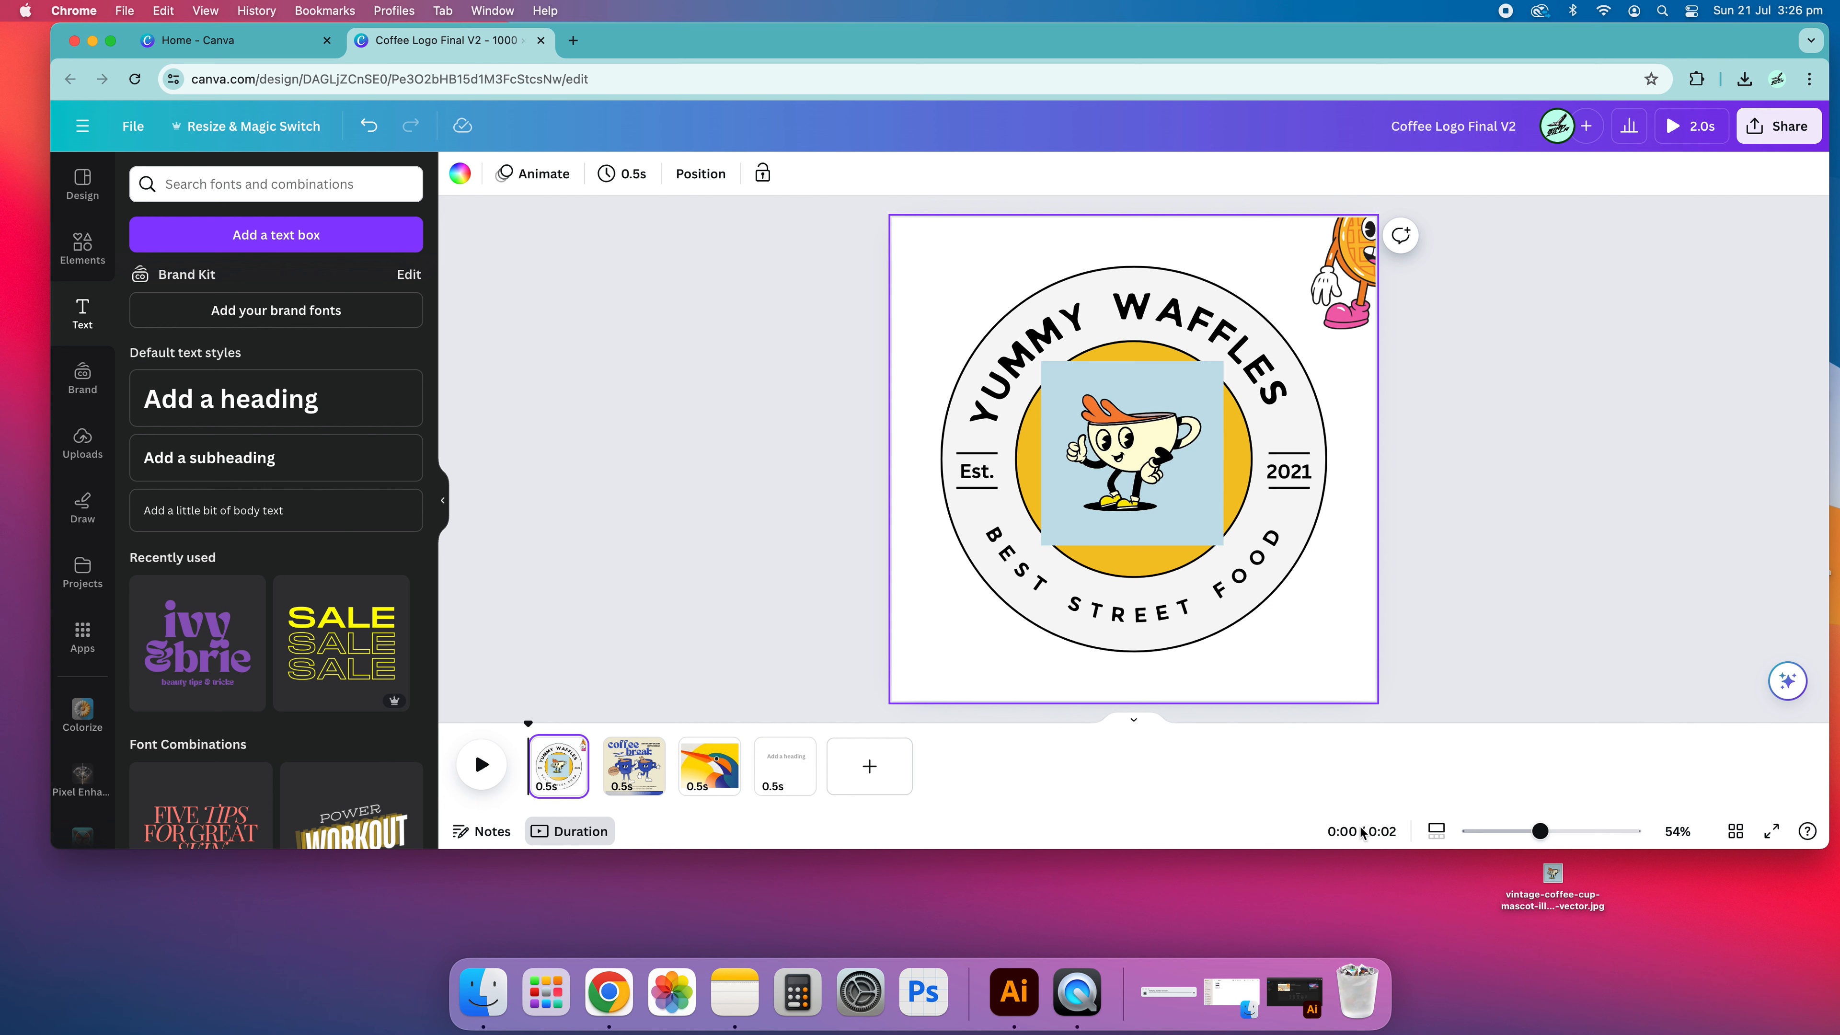
pyautogui.moveTo(1540, 841)
pyautogui.mouseDown()
pyautogui.moveTo(1495, 841)
pyautogui.moveTo(1538, 843)
pyautogui.moveTo(1521, 846)
pyautogui.mouseUp()
pyautogui.click(492, 776)
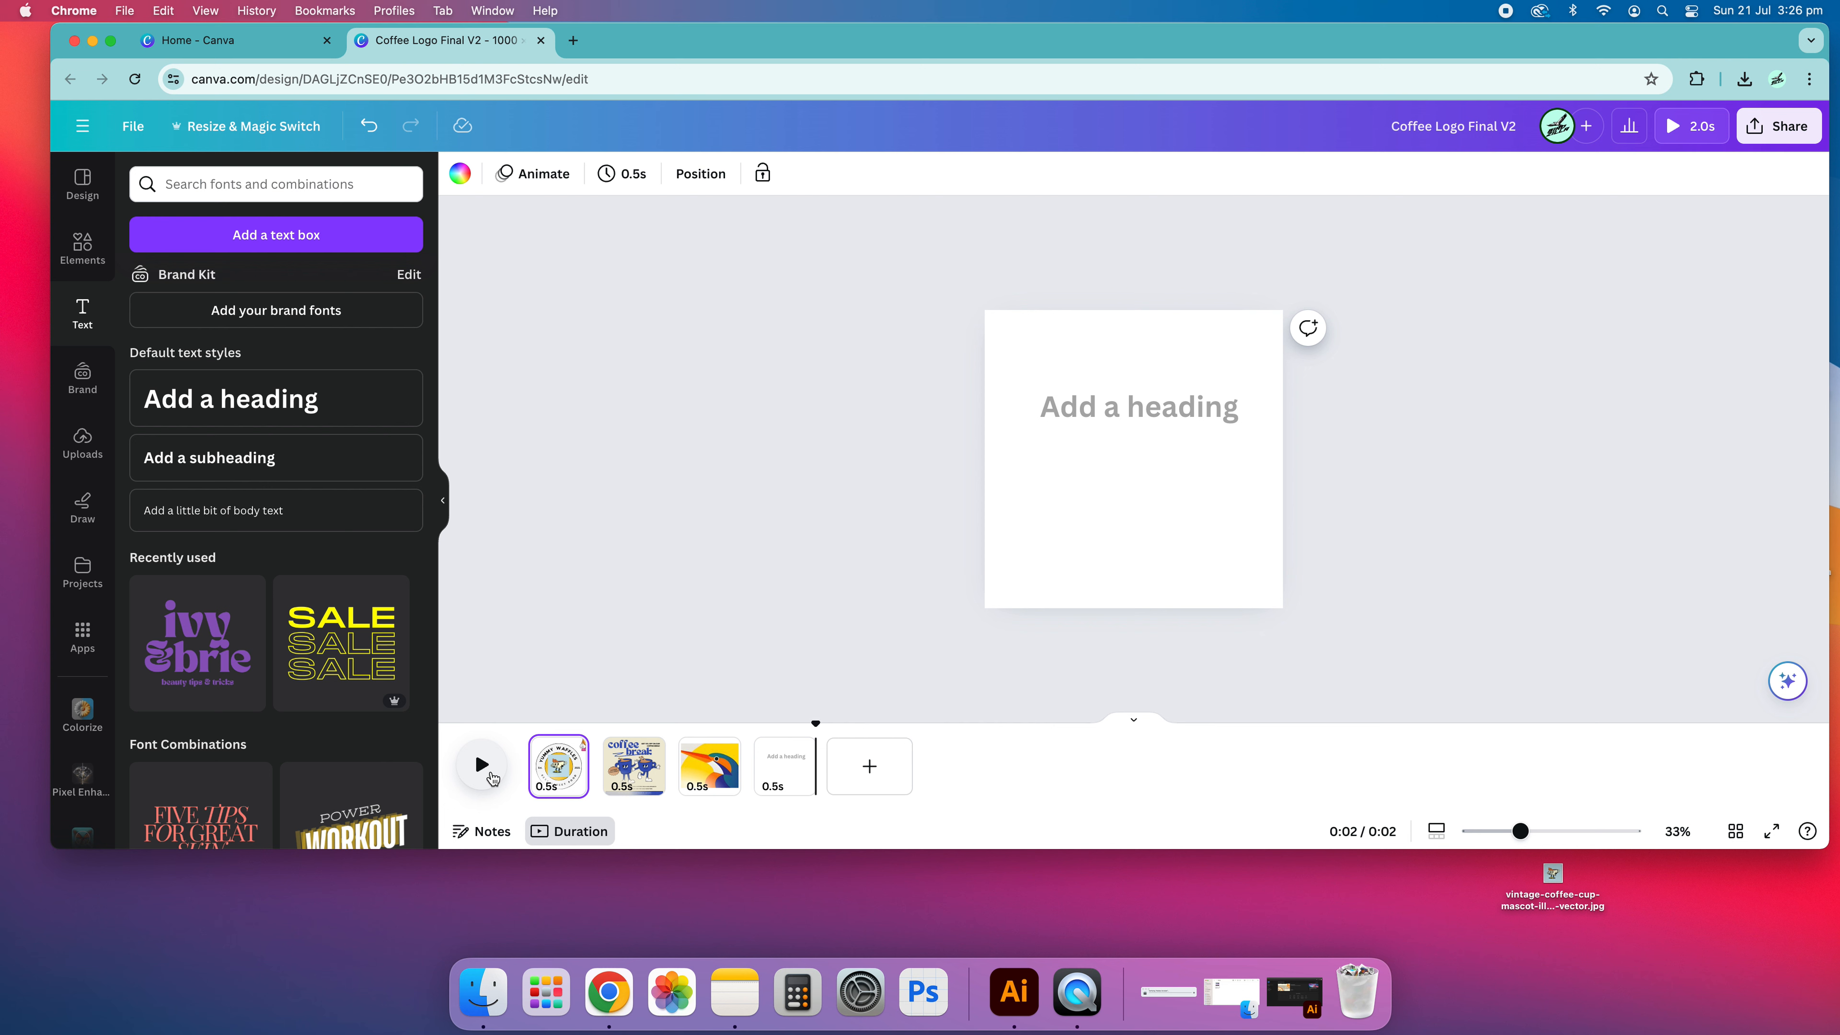
# - Delete the fourth page containing the heading
pyautogui.click(786, 769)
pyautogui.click(796, 749)
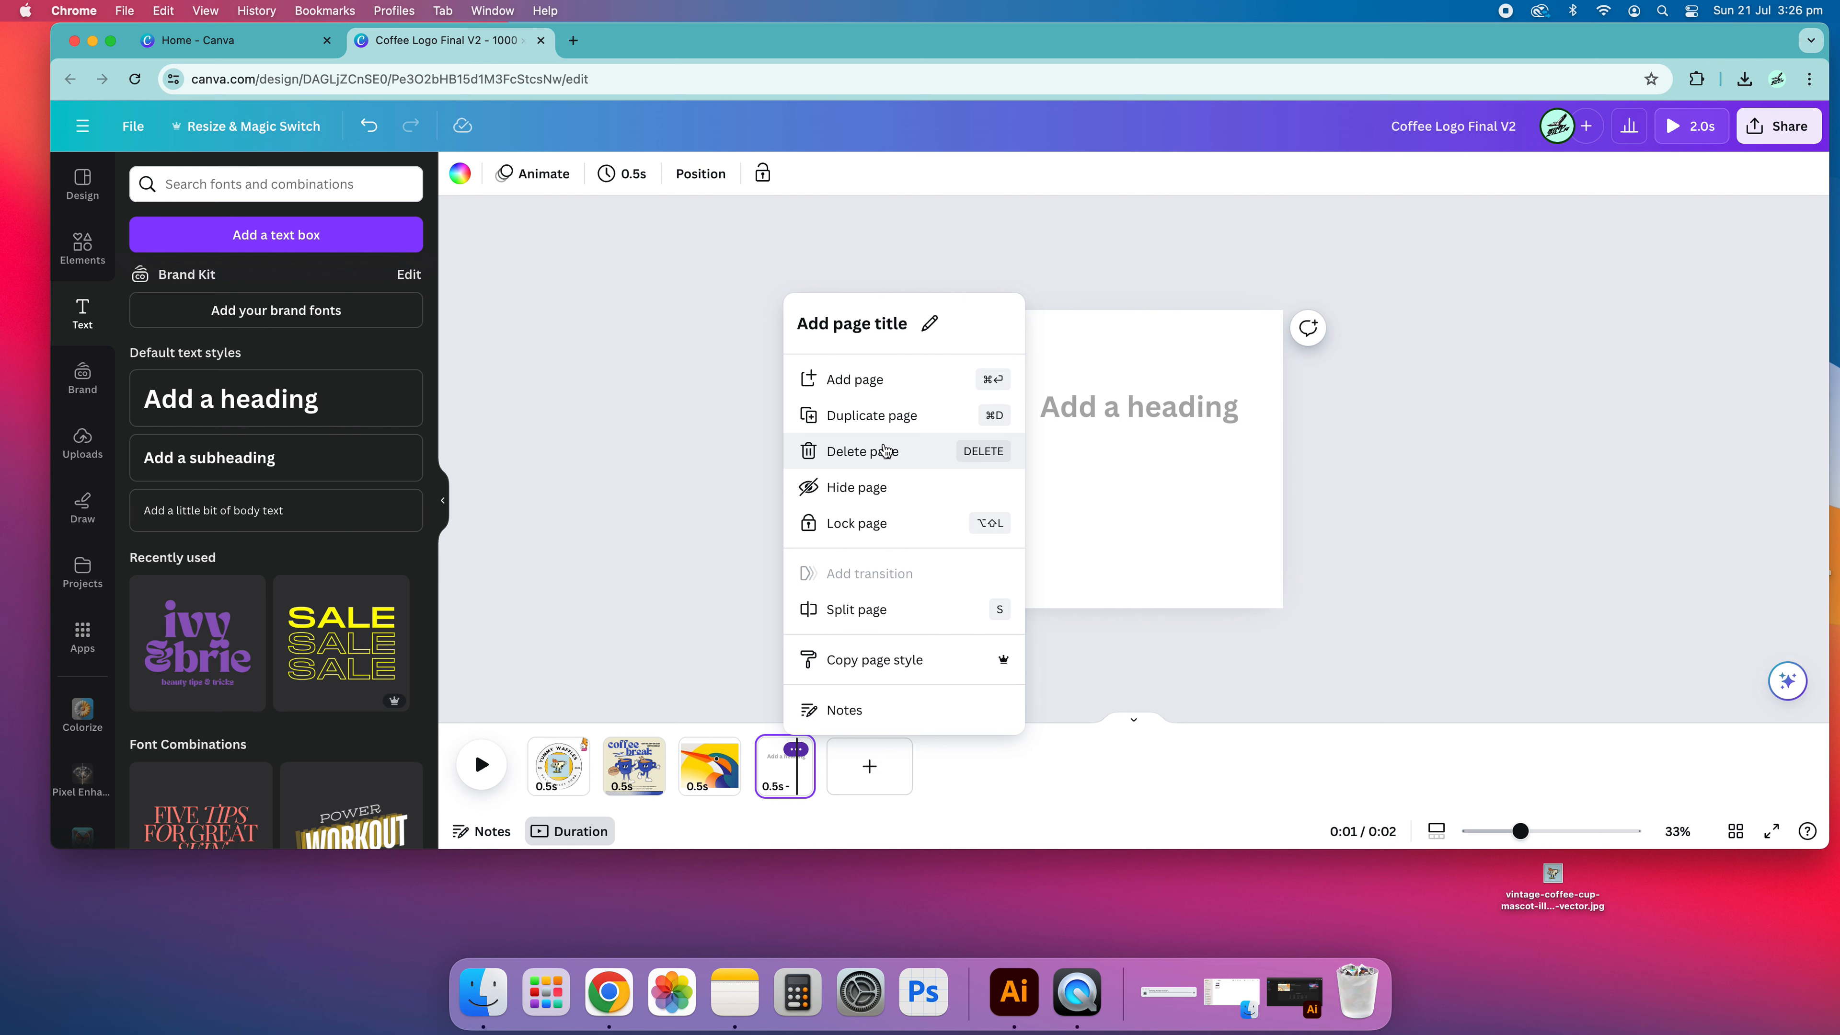
pyautogui.click(853, 452)
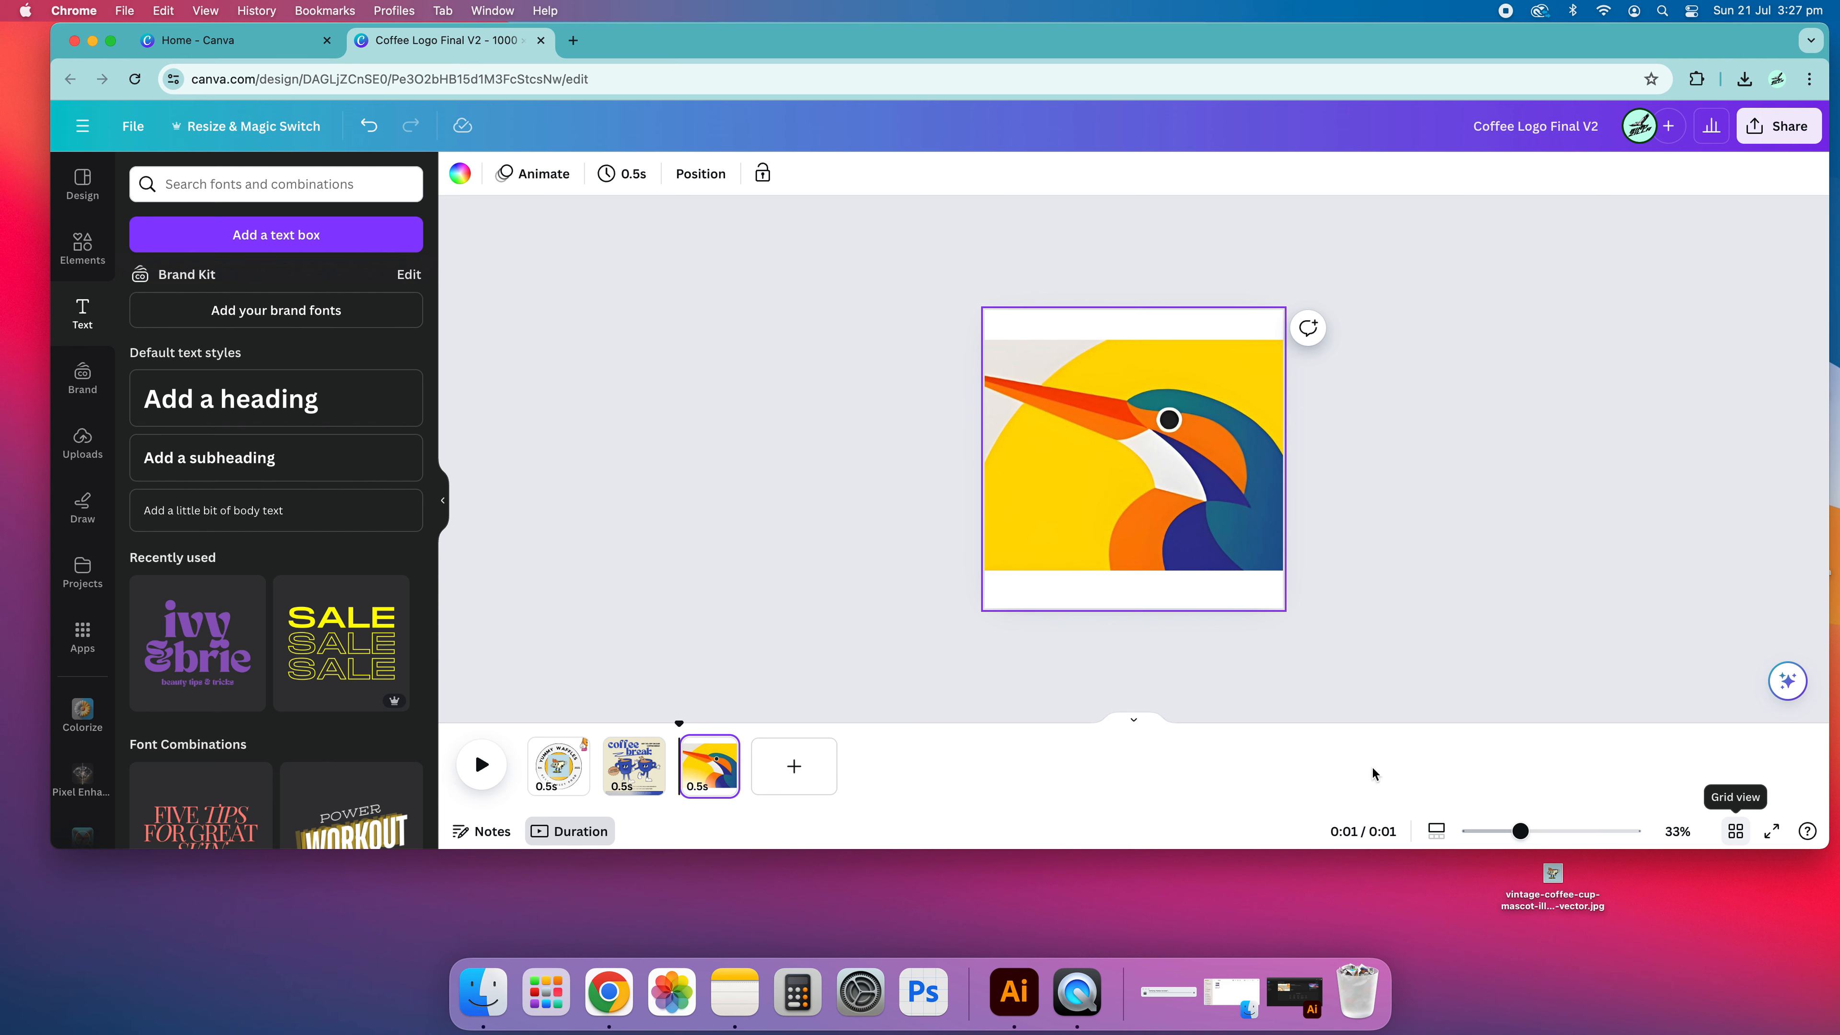
# - Check the grid view of the pages, and hide the page thumbnails to browse all pages in one continuous column
pyautogui.click(1735, 831)
pyautogui.click(1737, 832)
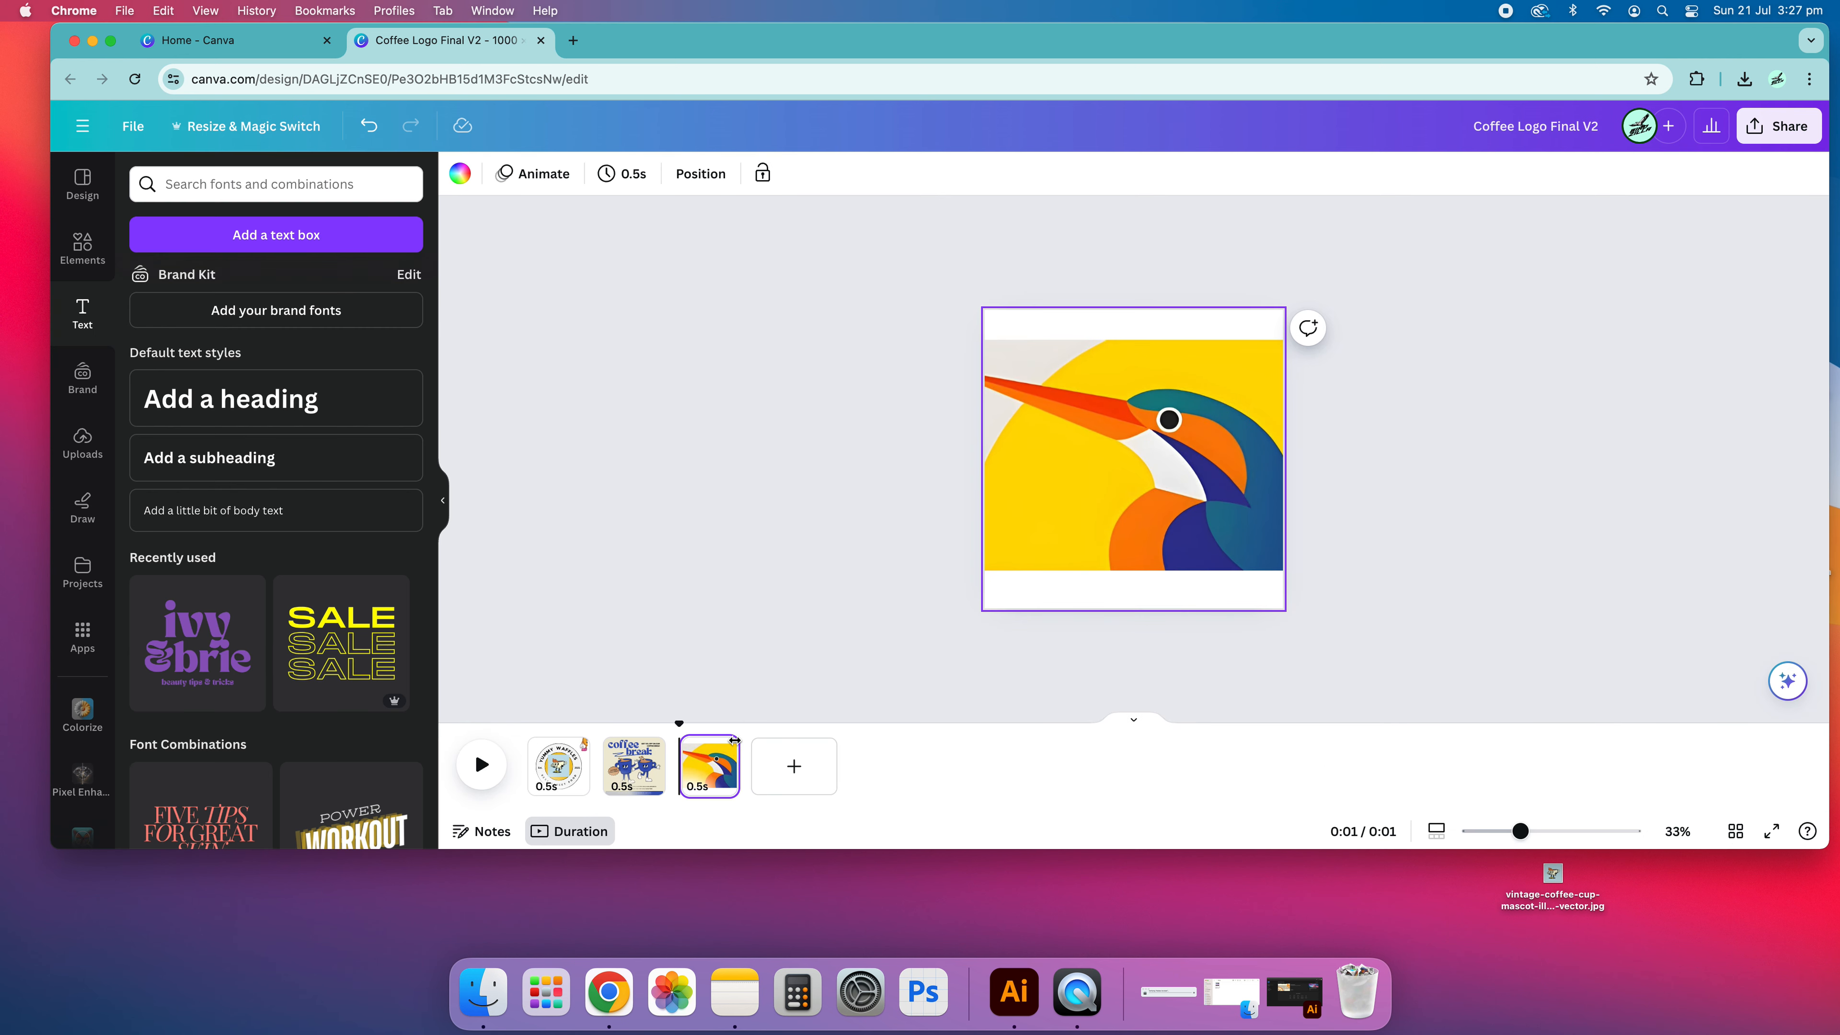
pyautogui.click(1133, 721)
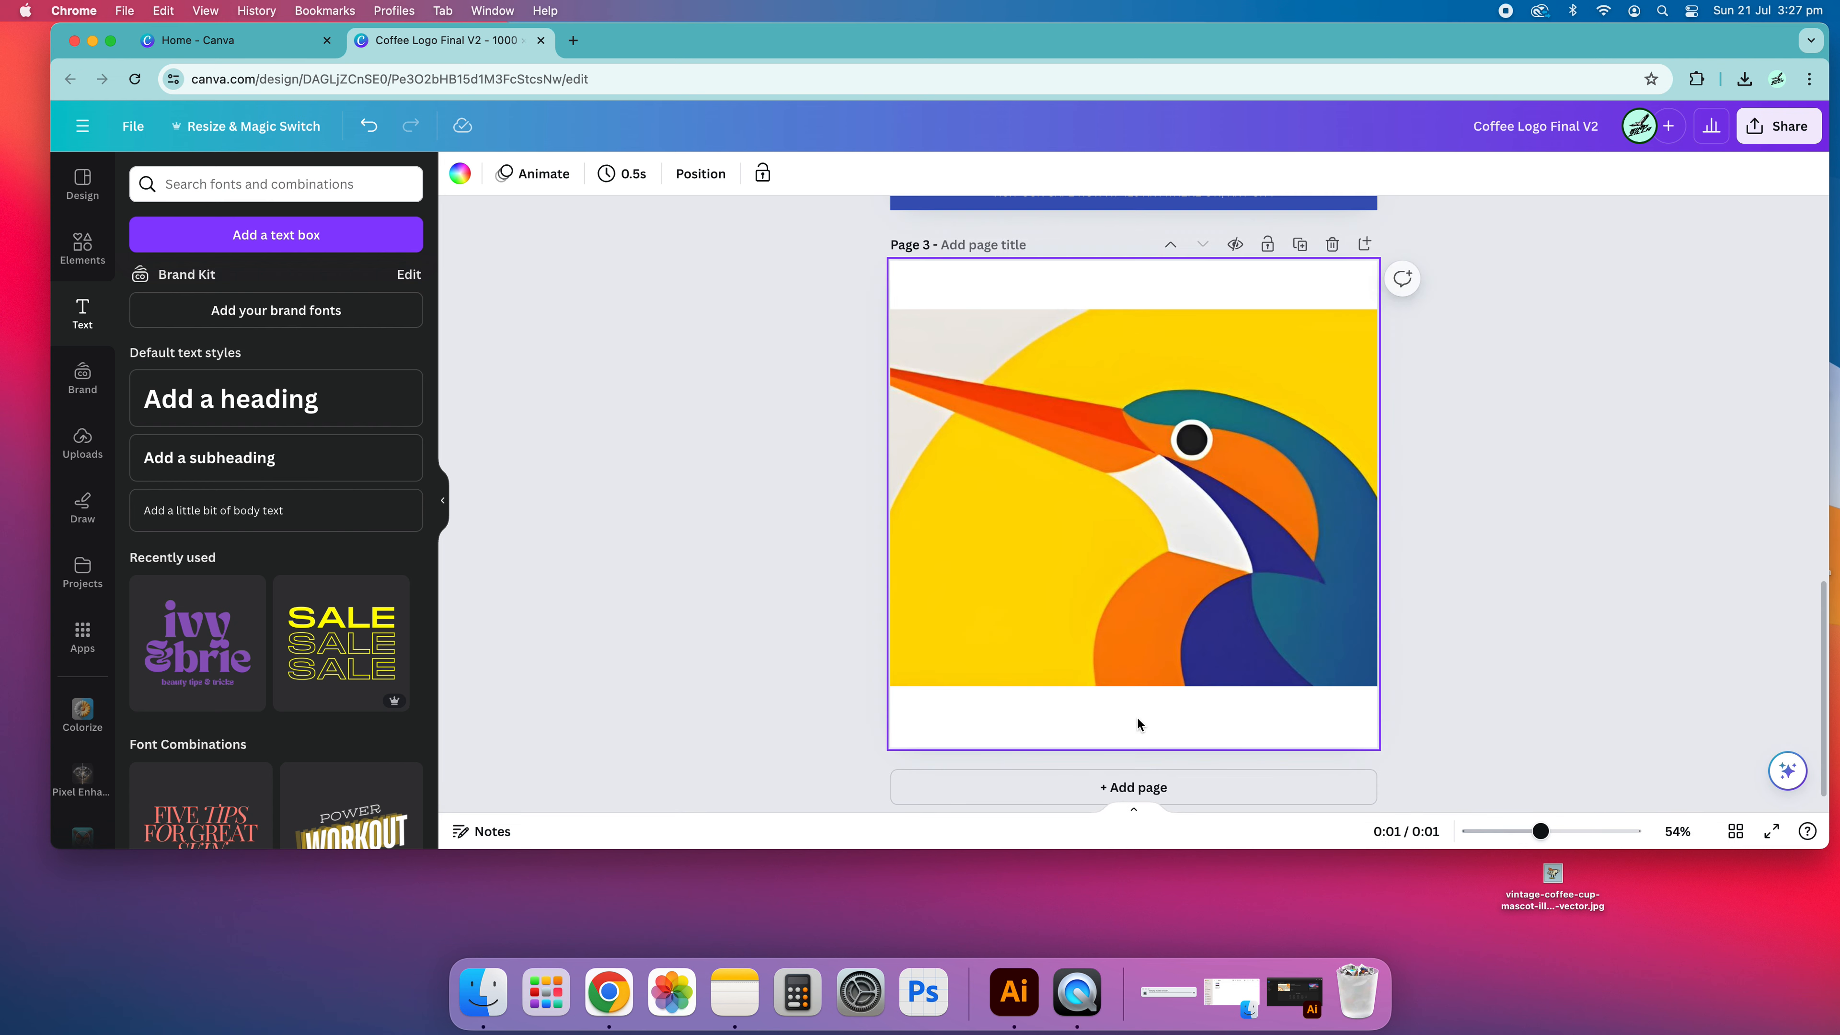
pyautogui.scroll(15, 818, 577)
pyautogui.scroll(-8, 913, 587)
pyautogui.scroll(-5, 913, 587)
pyautogui.scroll(15, 913, 589)
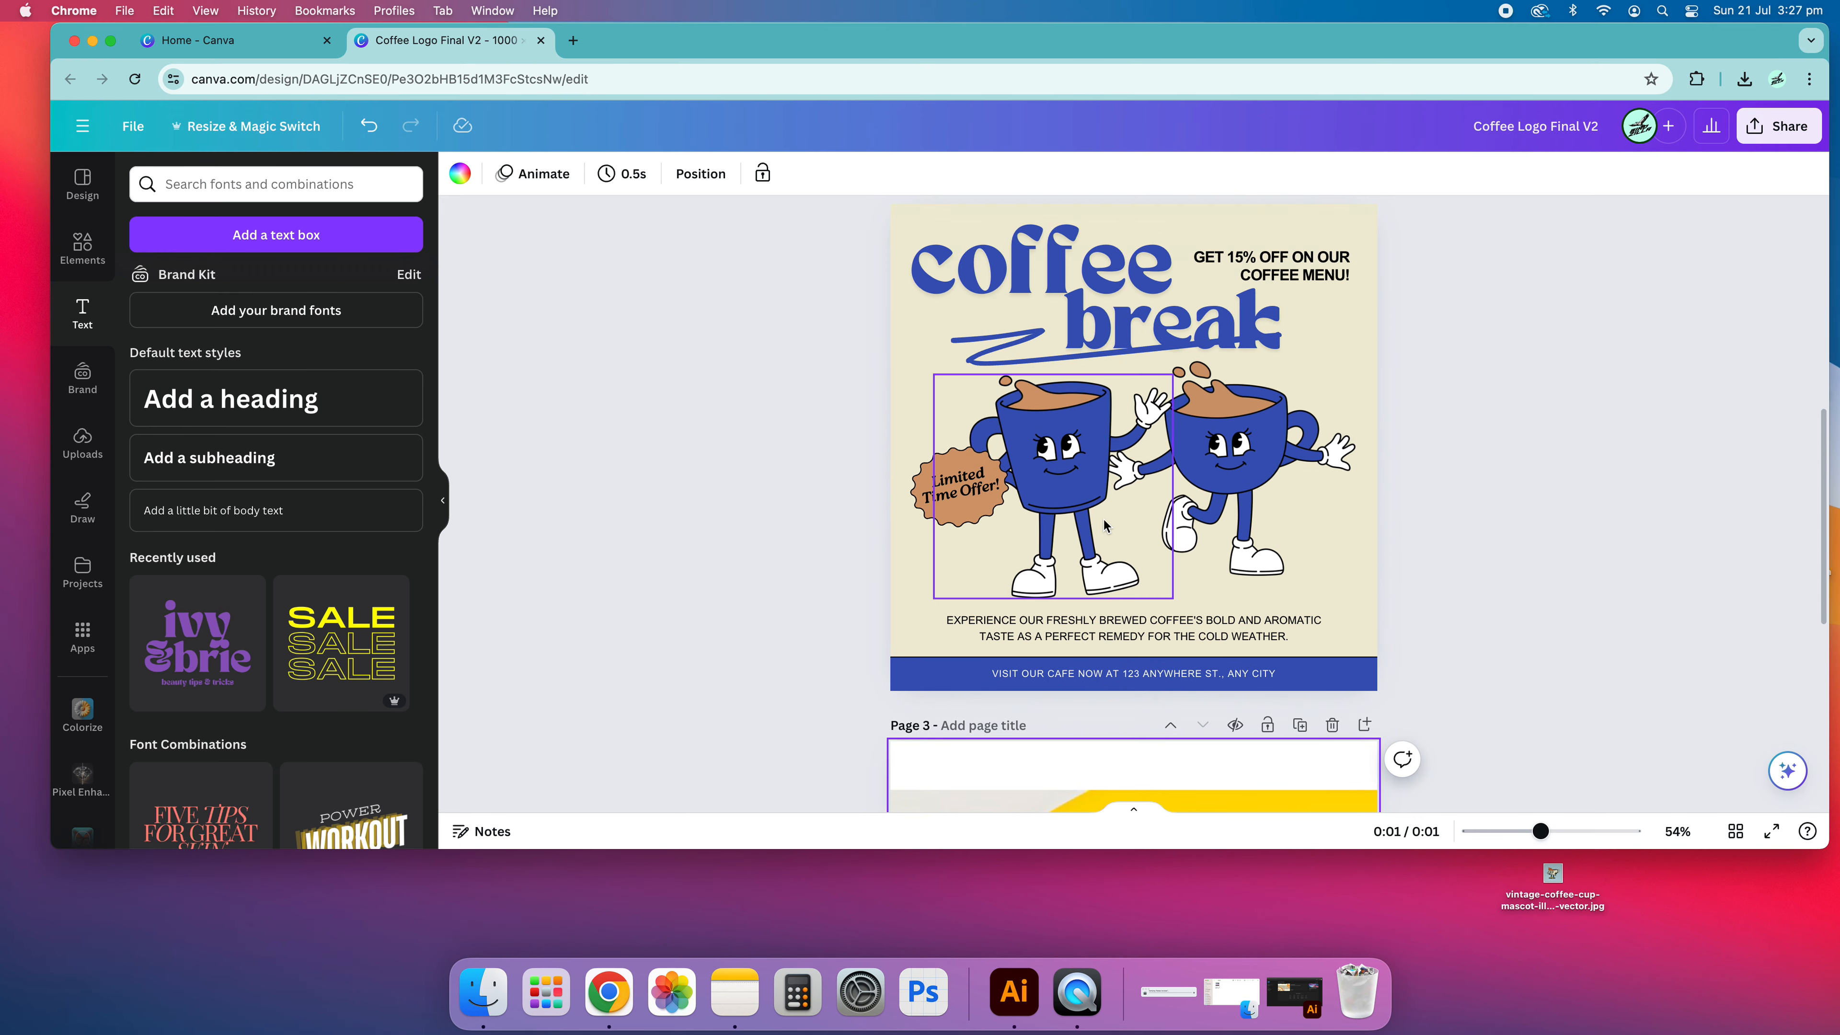
pyautogui.scroll(-12, 1159, 508)
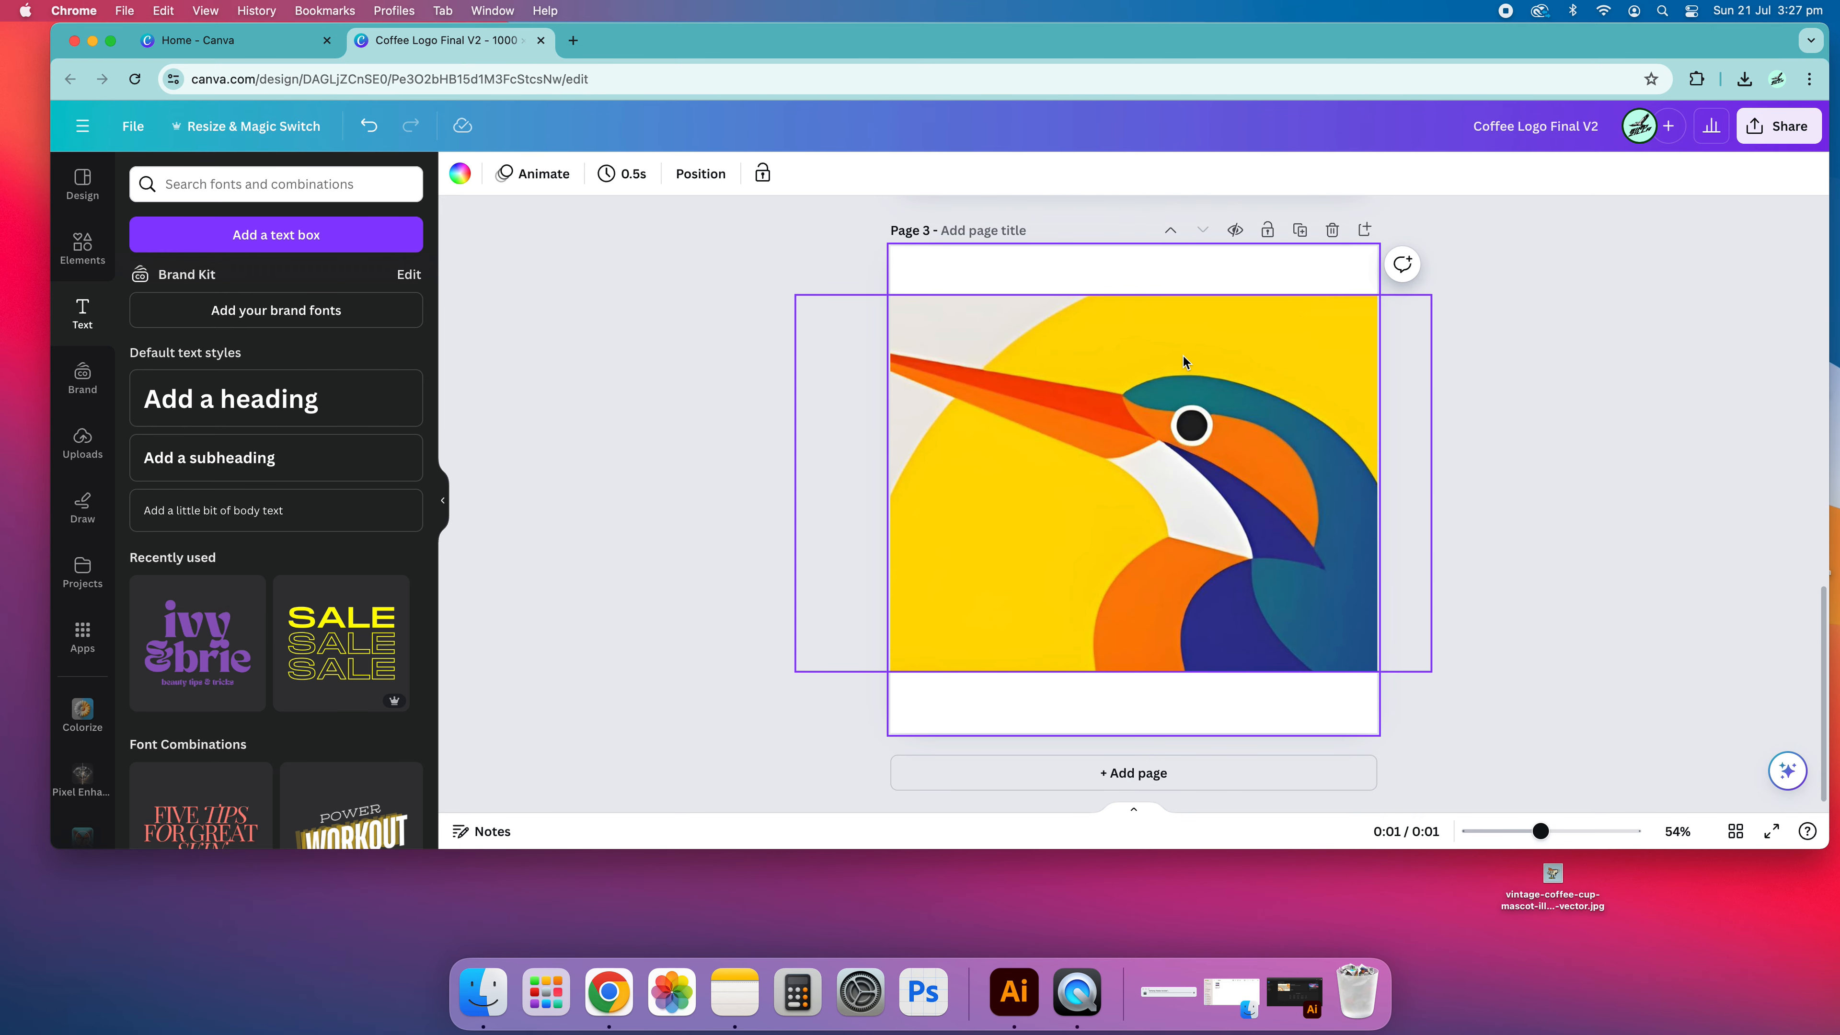
# - Select the backgrounds, a mug illustration and the description text on pages 2 and 3 to compare their editing options
pyautogui.click(686, 235)
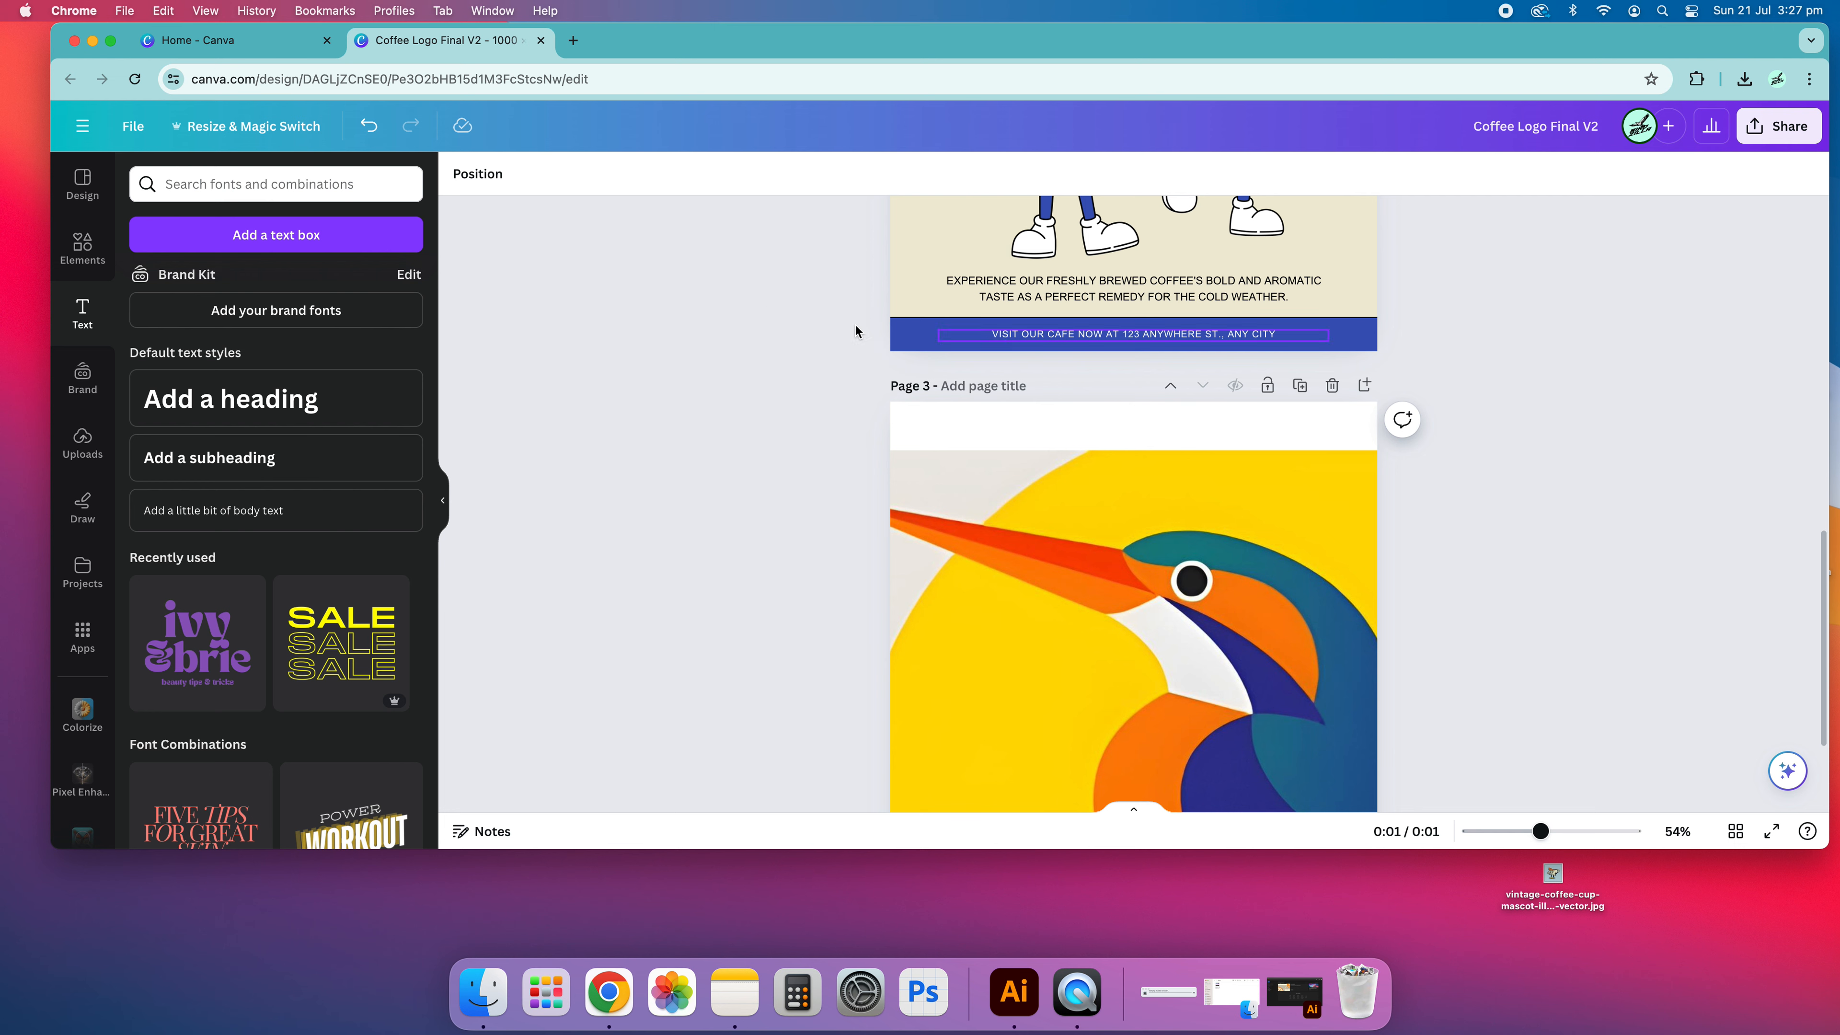
pyautogui.scroll(4, 665, 399)
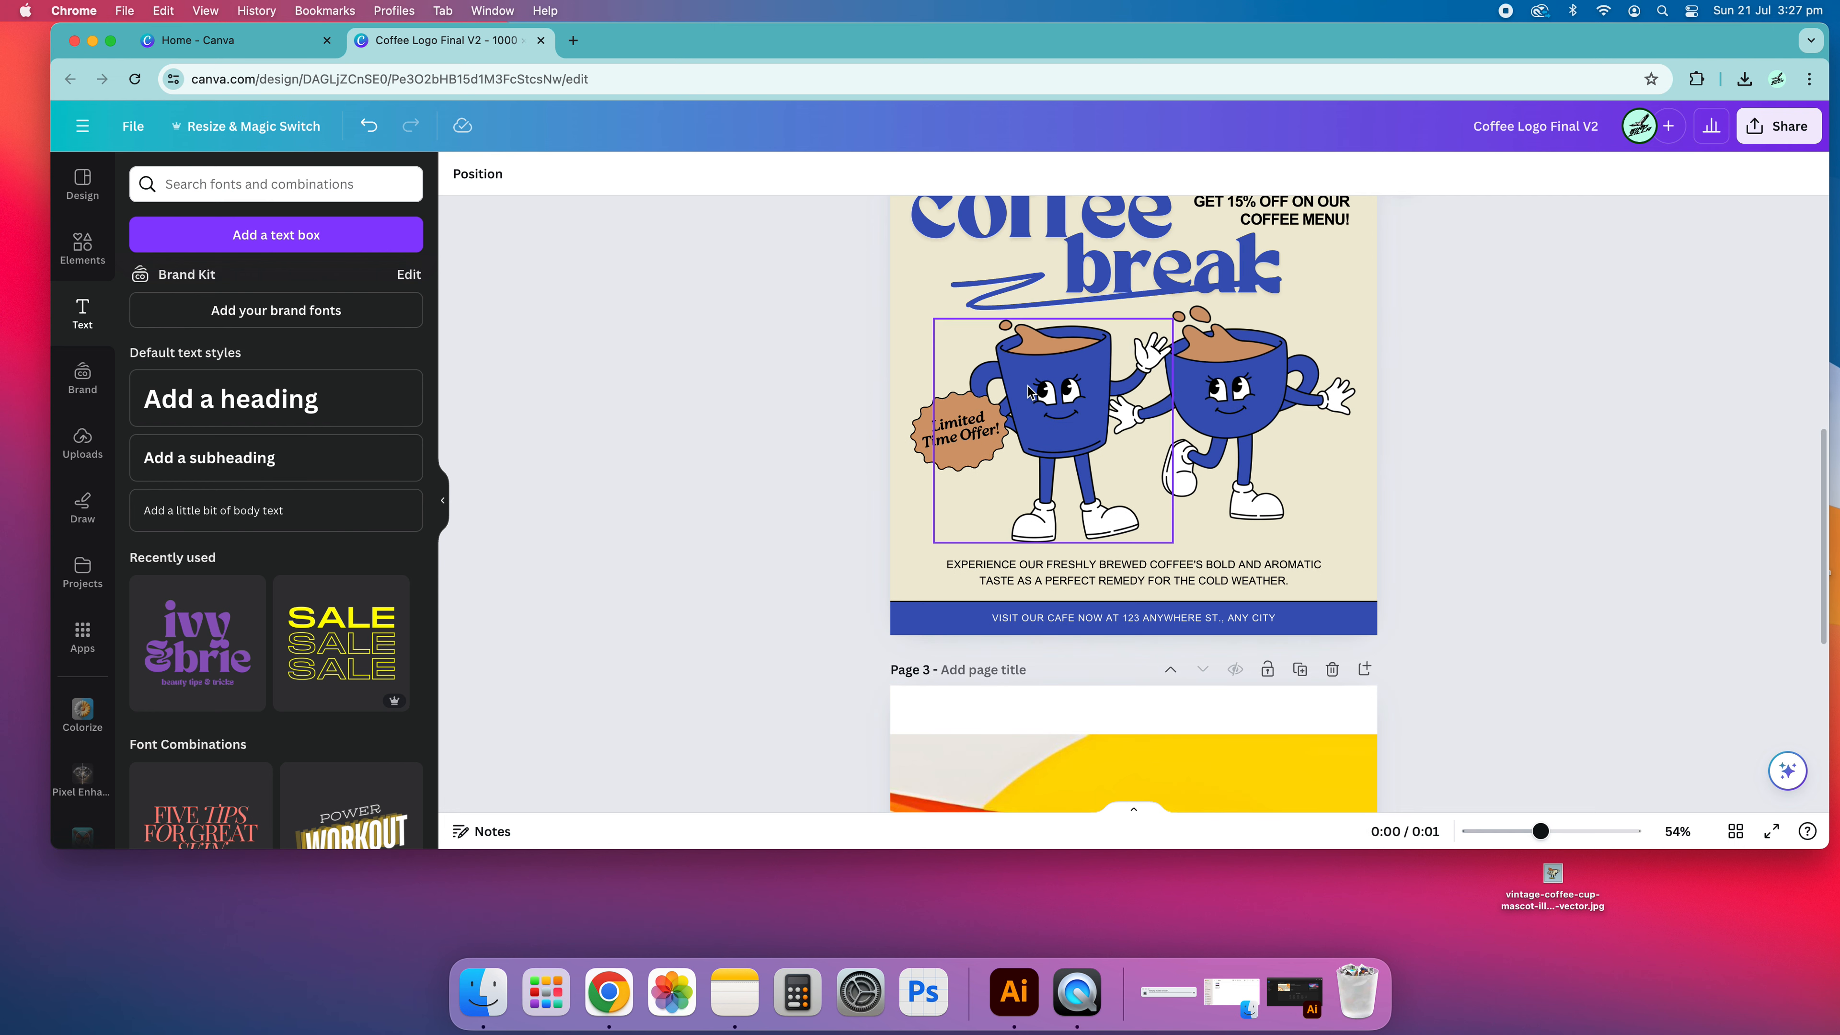
pyautogui.click(1030, 392)
pyautogui.press('Escape')
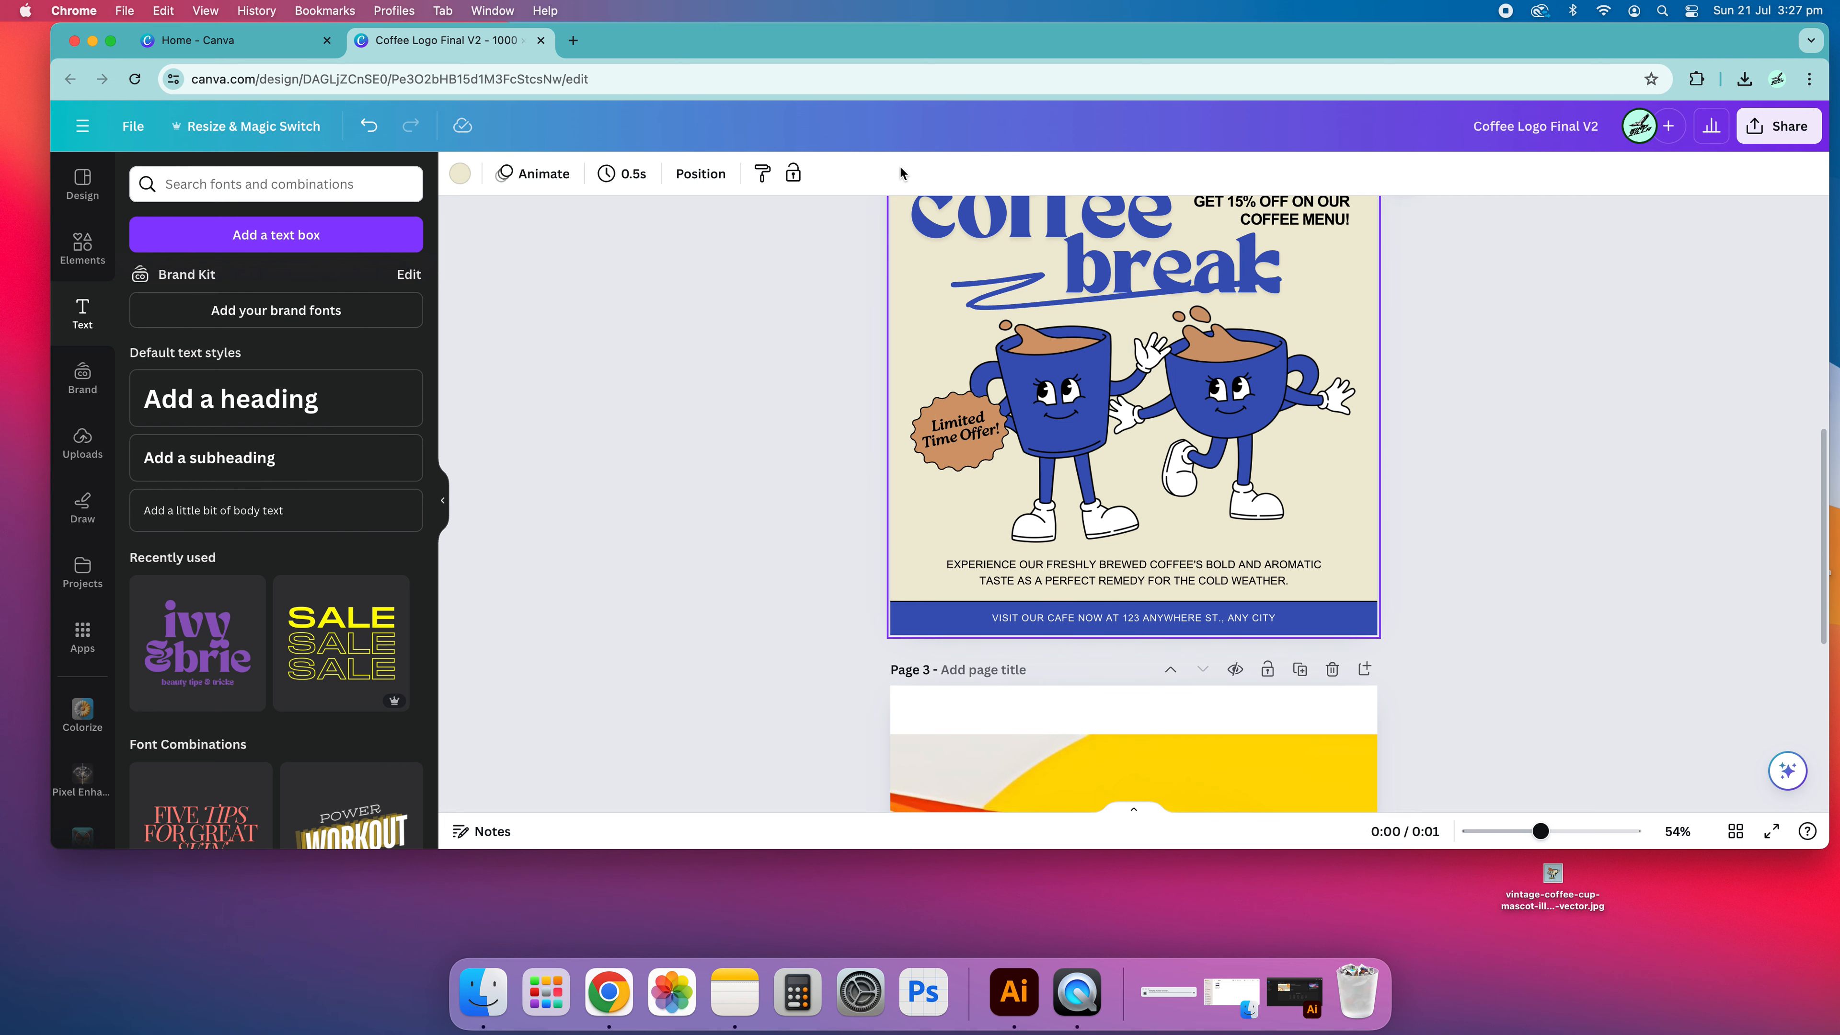
pyautogui.scroll(-5, 778, 269)
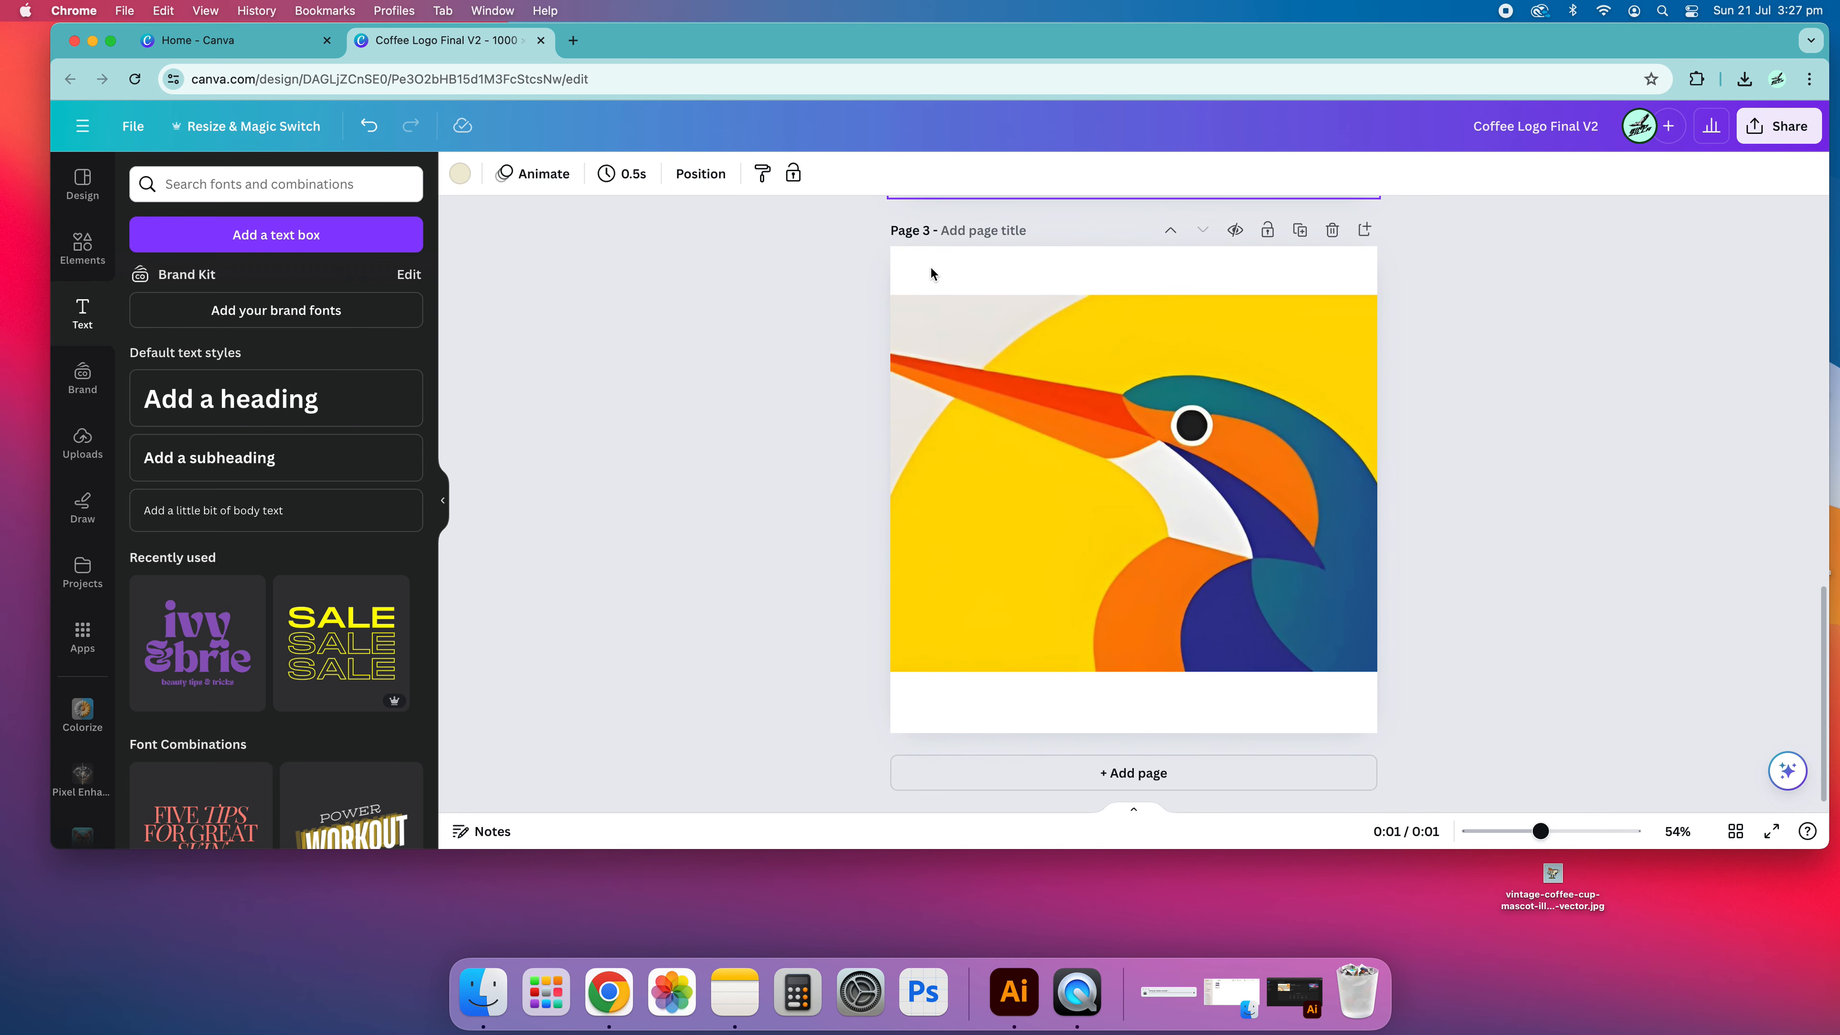
pyautogui.click(931, 268)
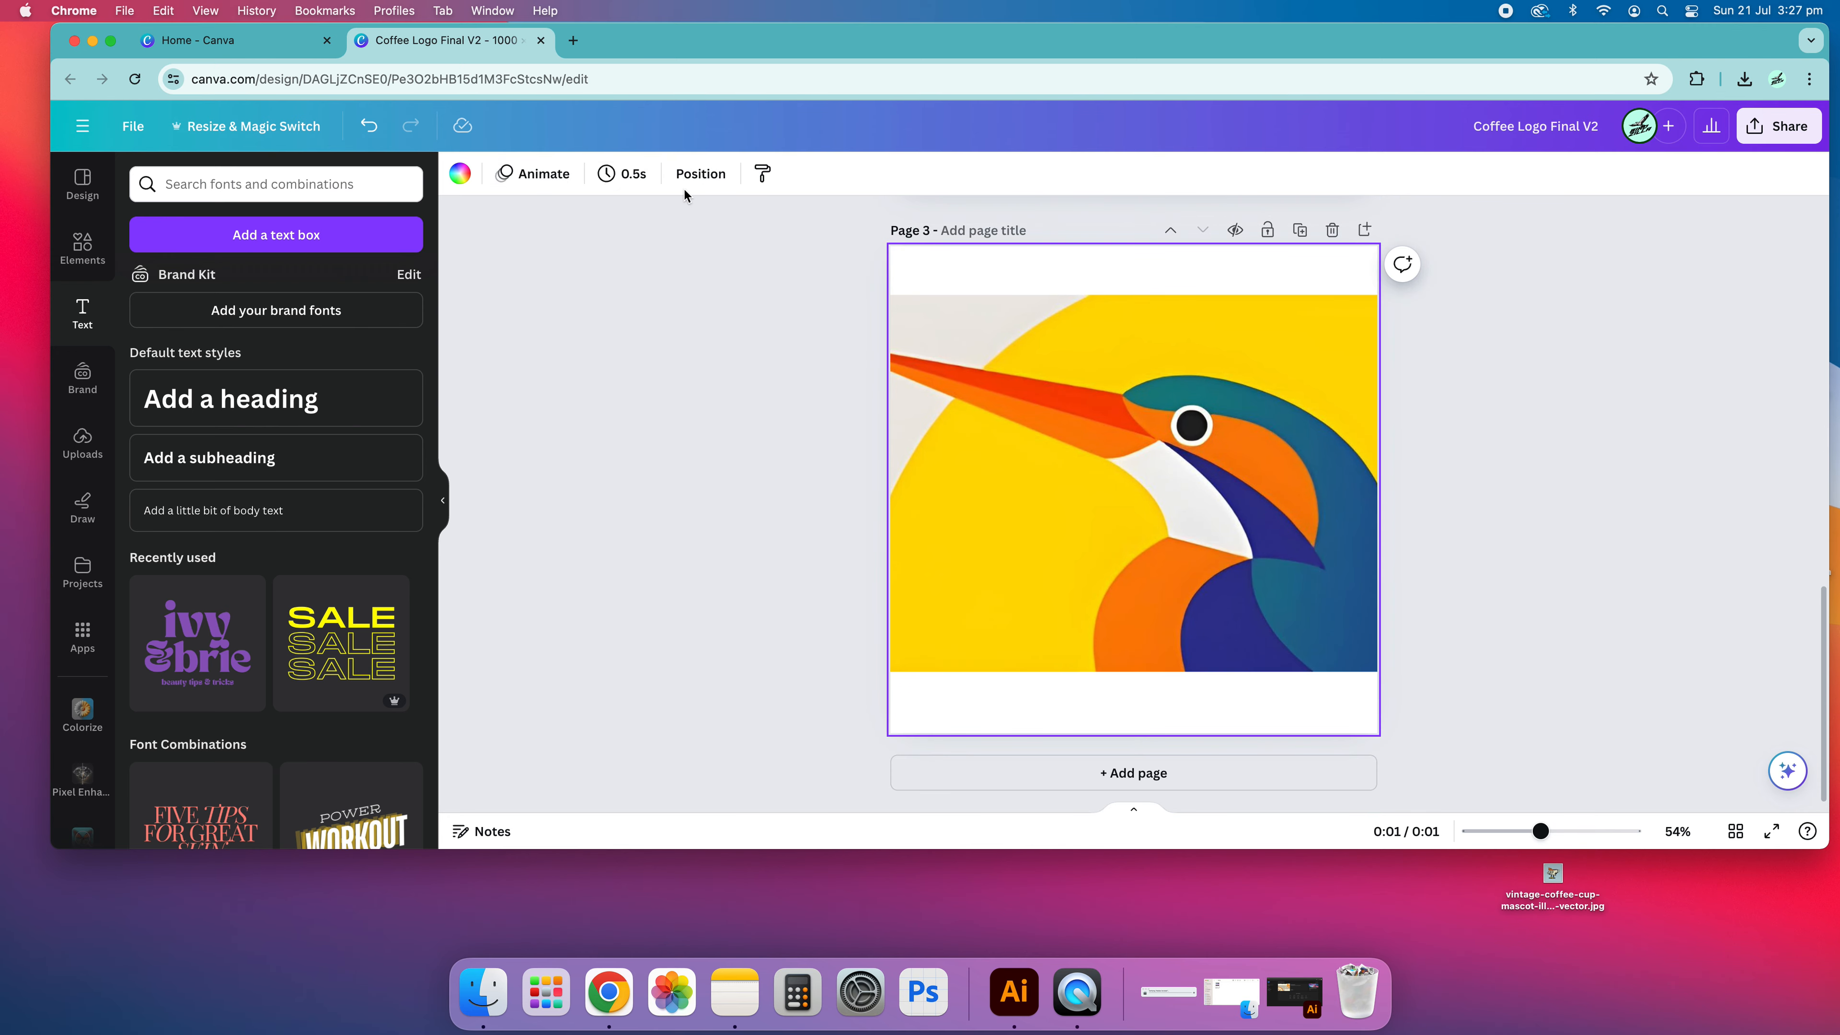
pyautogui.scroll(5, 1143, 417)
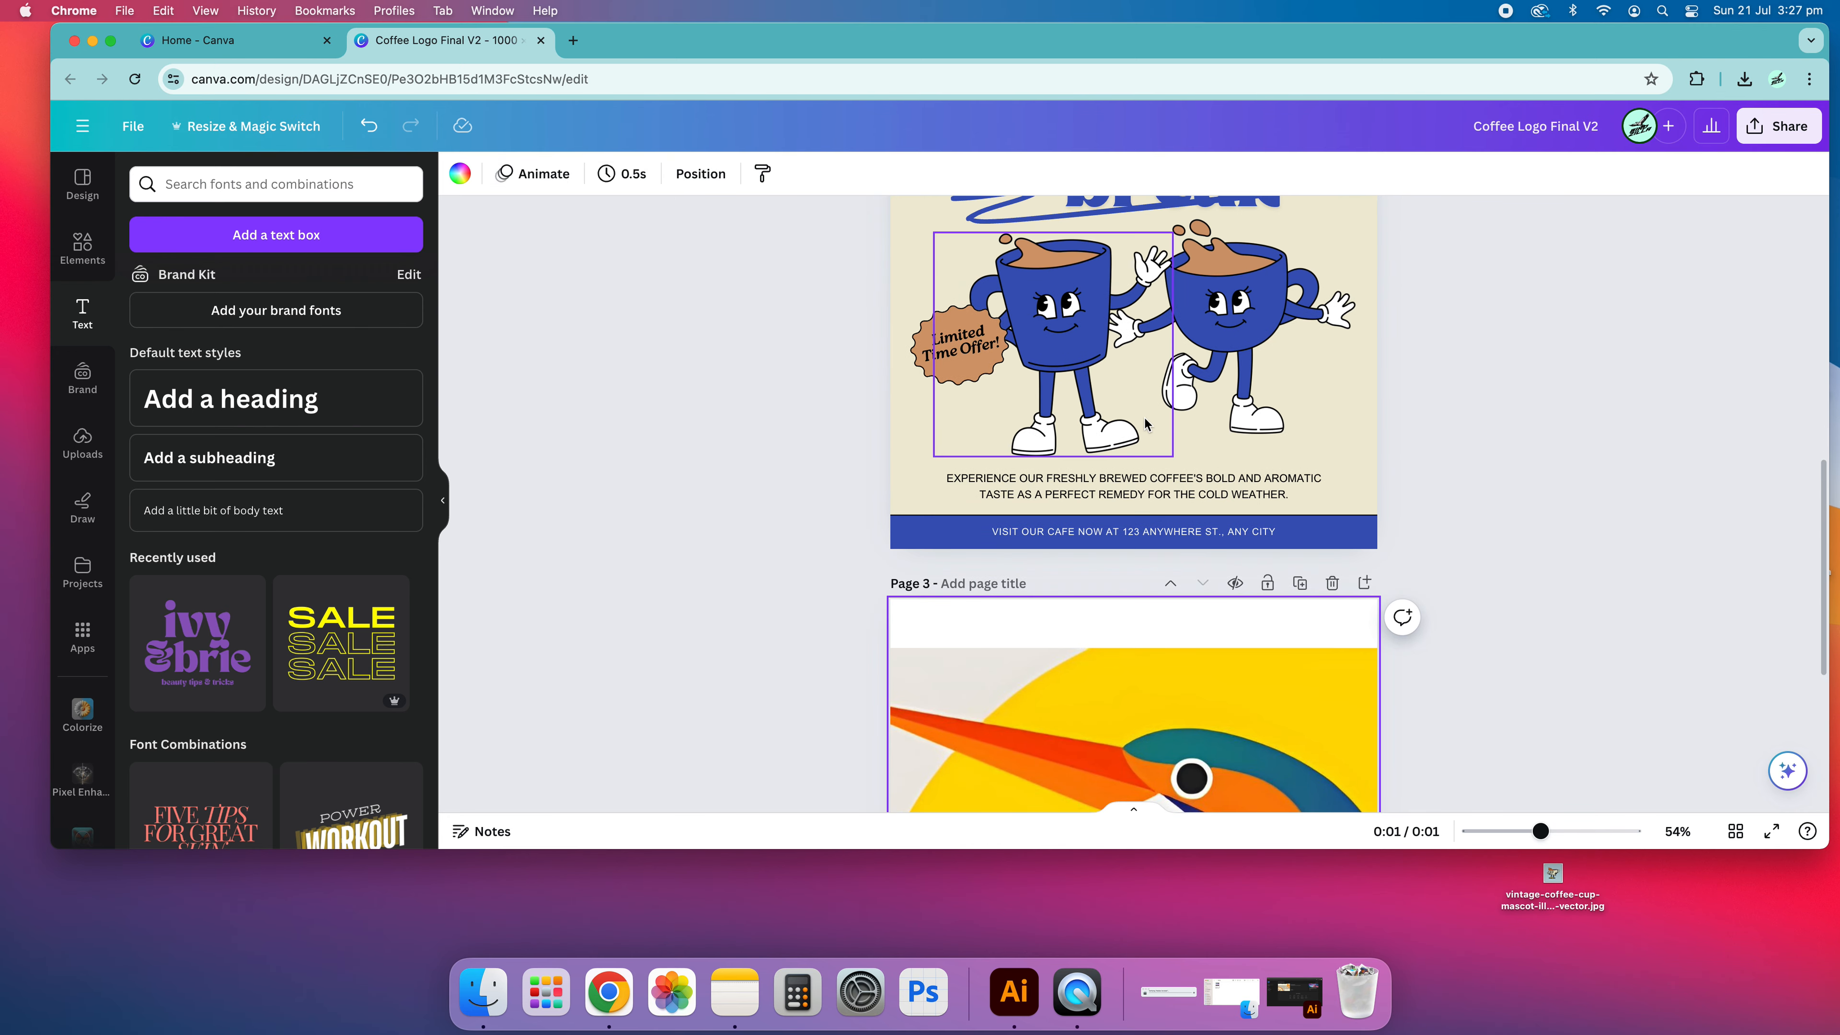
pyautogui.click(1056, 332)
pyautogui.scroll(-1, 1204, 343)
pyautogui.click(1191, 443)
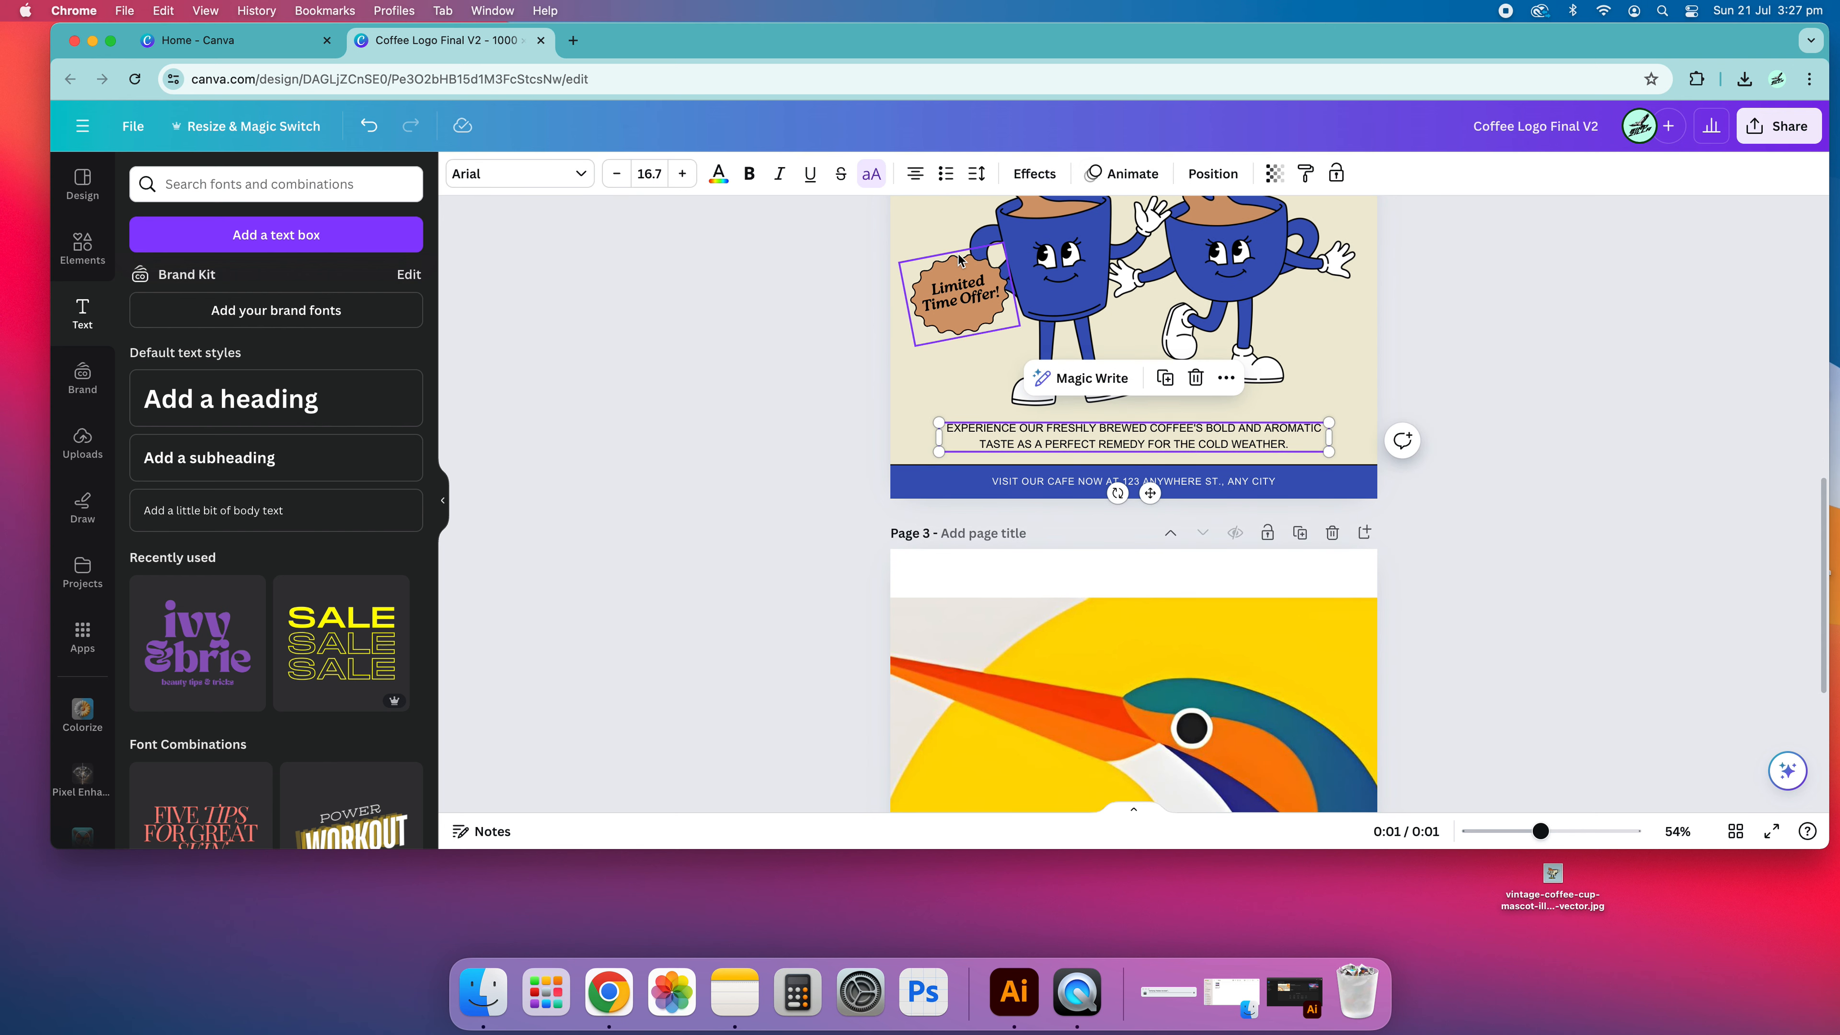
# - Collapse the text side panel and deselect the description text on page 2
pyautogui.click(443, 504)
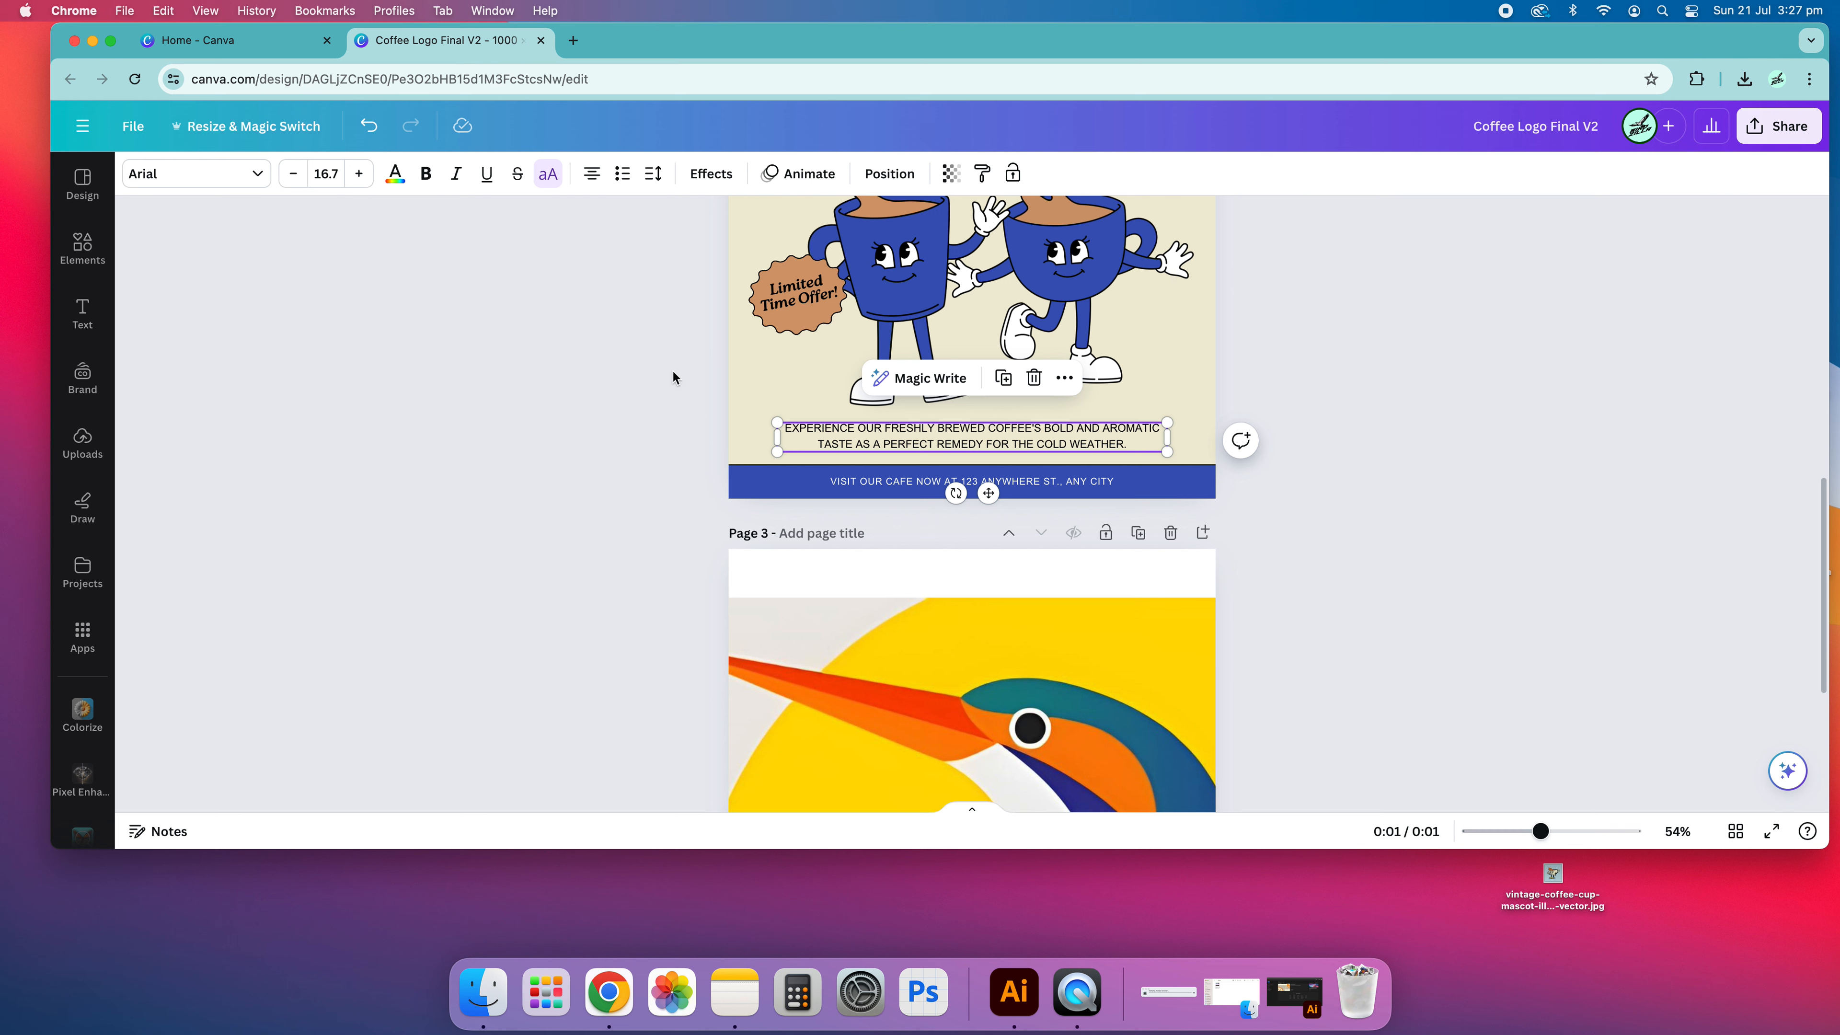
pyautogui.click(670, 390)
pyautogui.scroll(-1, 670, 390)
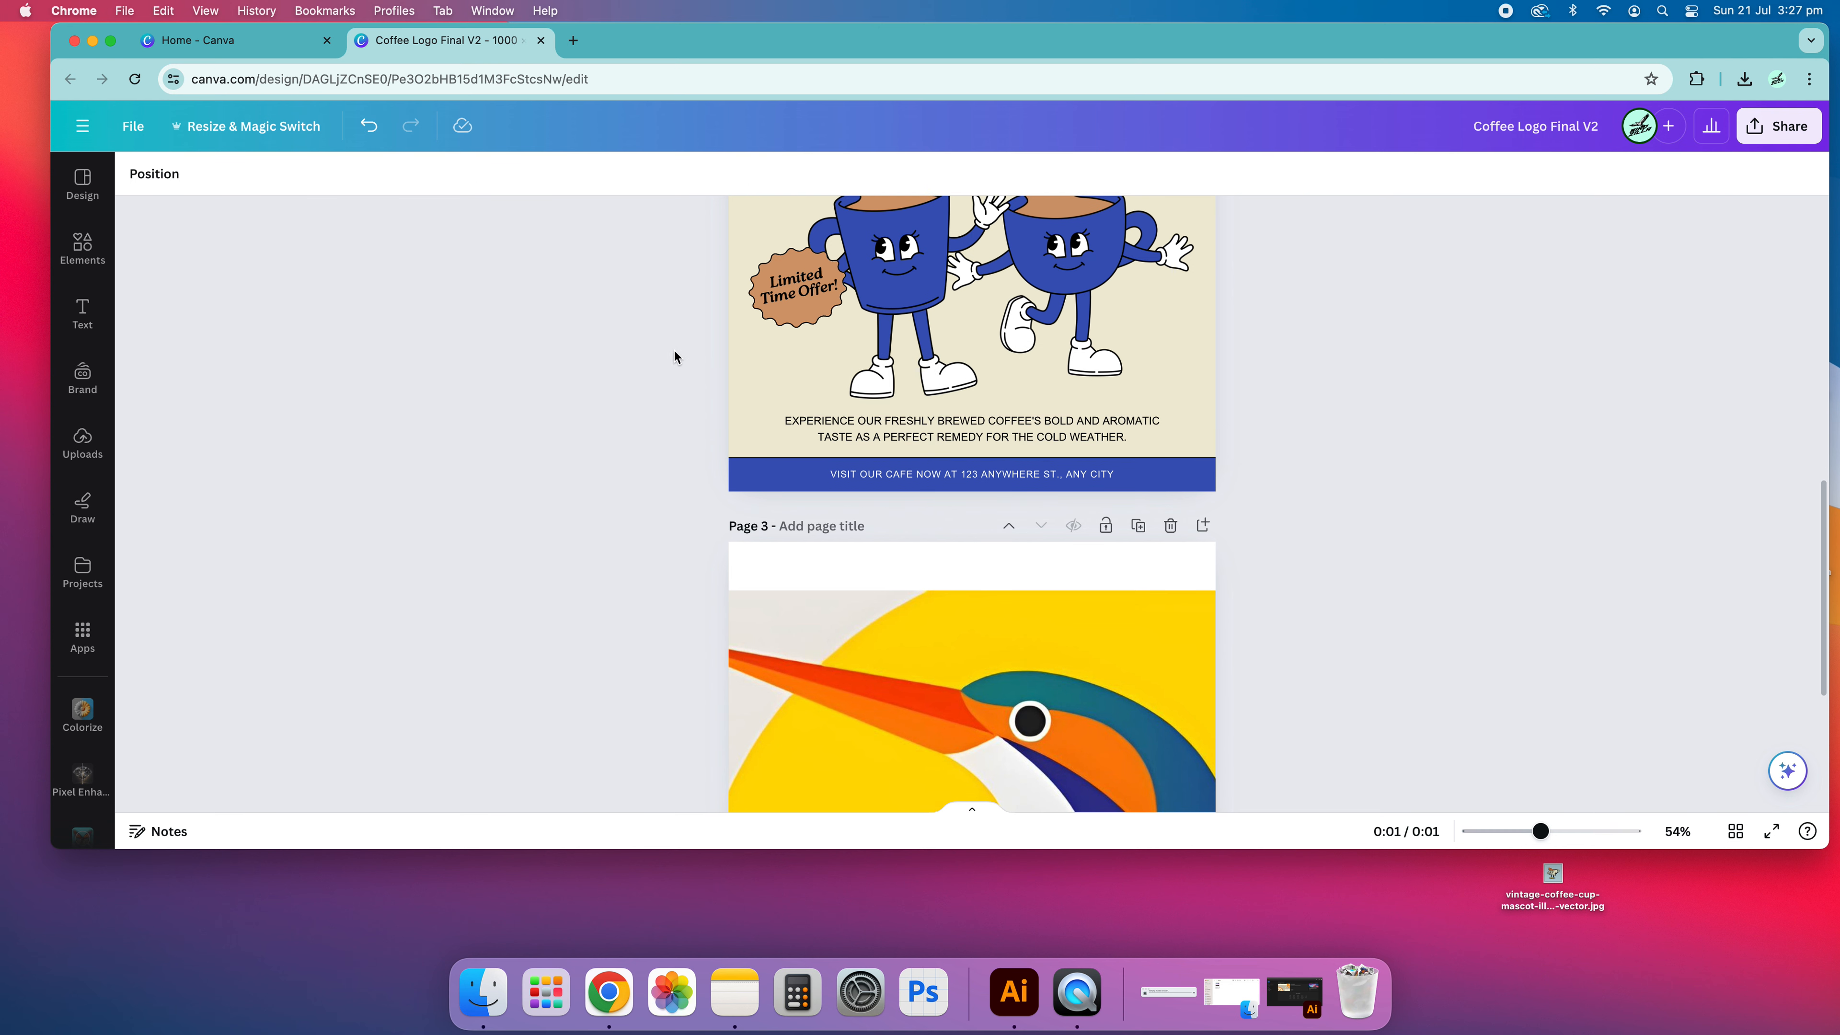